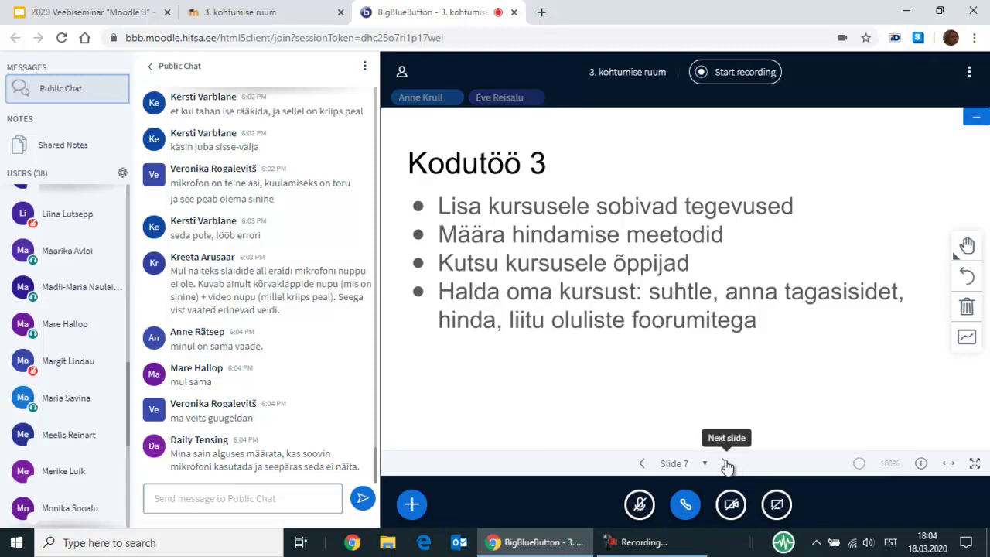
Advance the presentation to slide 8, "Tegevused kursusel", and make the first other moderator in the user list the presenter.
{"action": "left_click", "coordinate": [727, 463]}
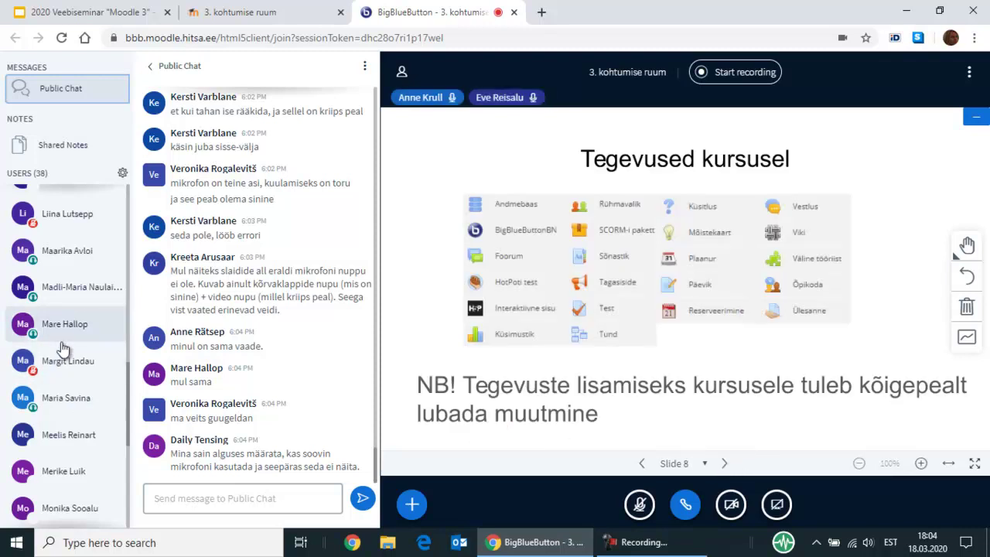
{"action": "scroll", "coordinate": [62, 348], "scroll_direction": "up", "scroll_amount": 10}
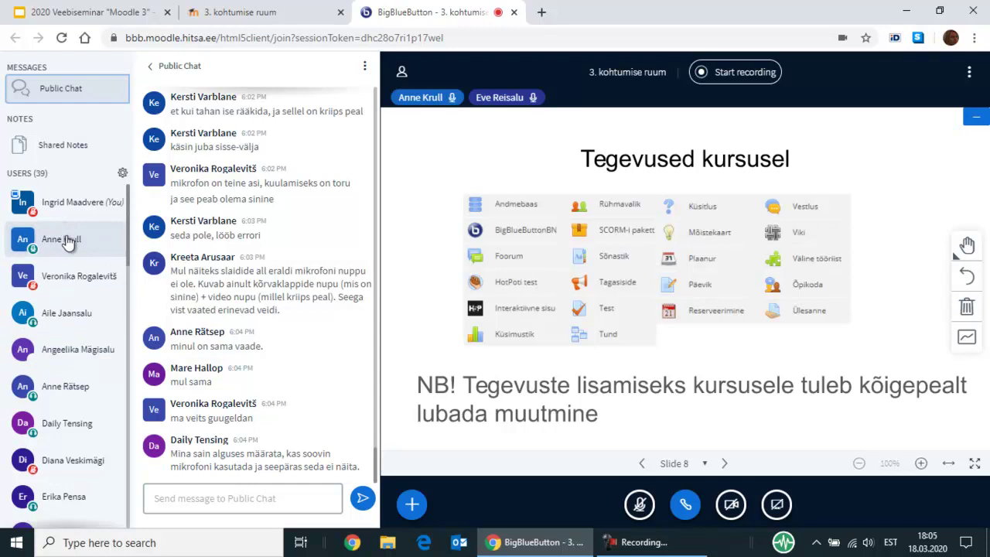
{"action": "left_click", "coordinate": [68, 240]}
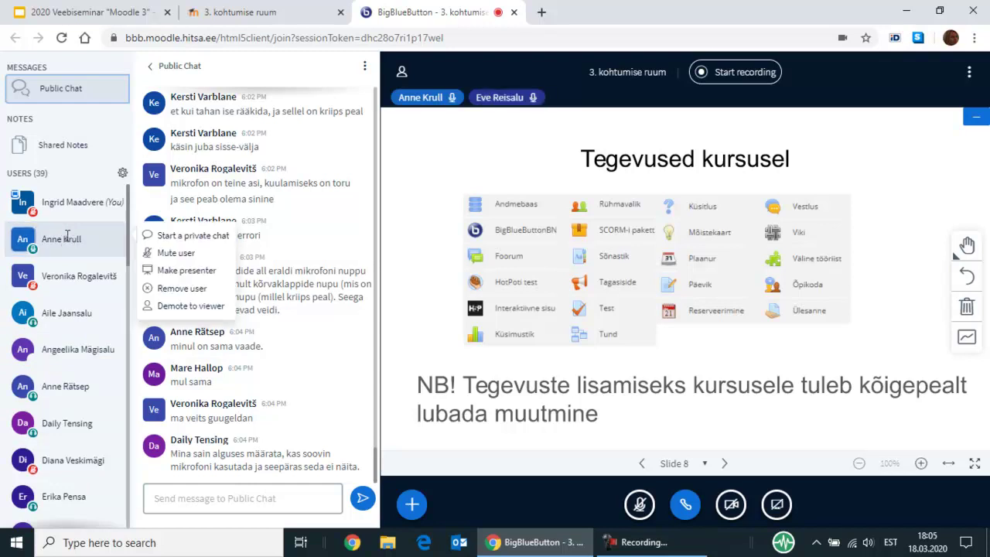
{"action": "left_click", "coordinate": [178, 270]}
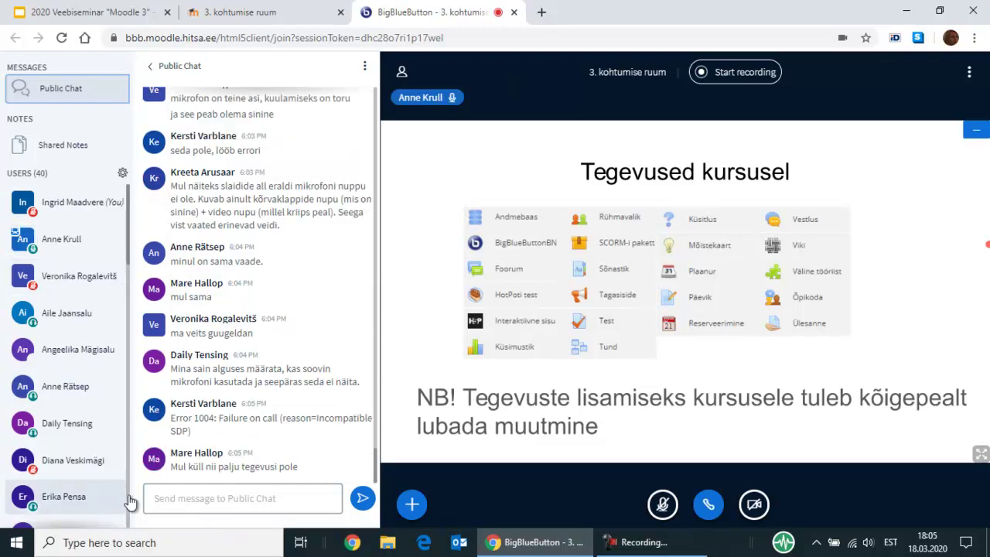
Send the public chat message "kõik oleneb, mida administraator on lisanud".
{"action": "left_click", "coordinate": [161, 499]}
{"action": "type", "text": "k"}
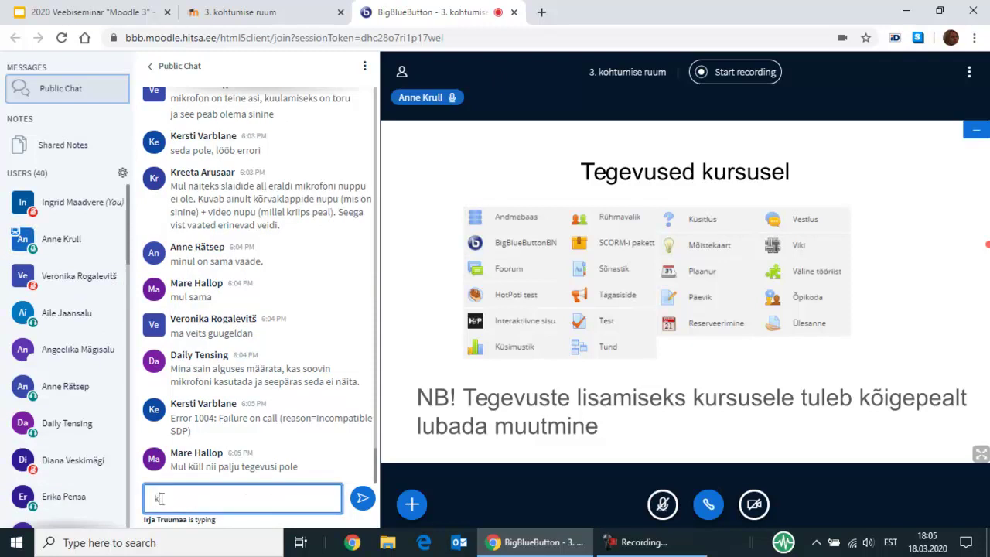
{"action": "type", "text": "õik oleneb, mida admins"}
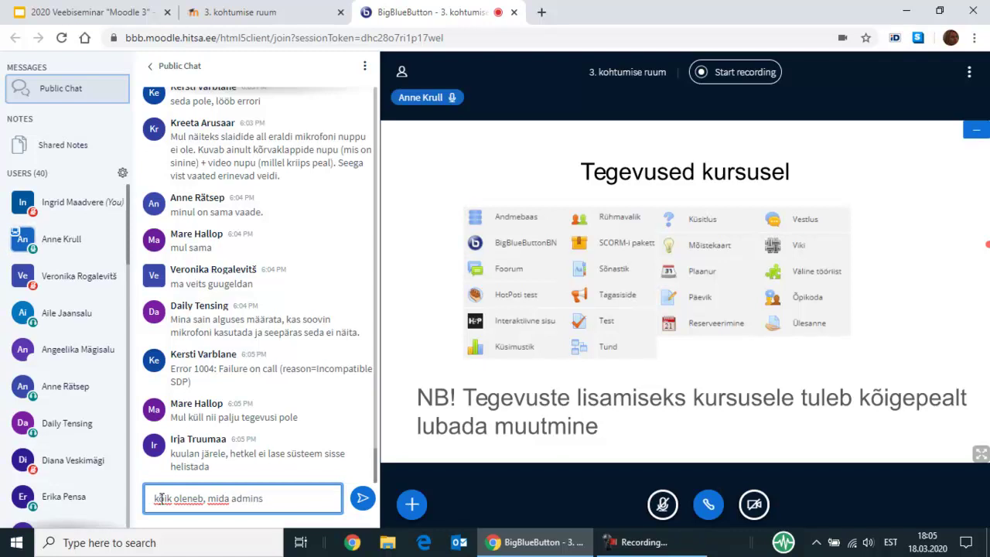
{"action": "key", "text": "BackSpace"}
{"action": "type", "text": "istraator on lisanud"}
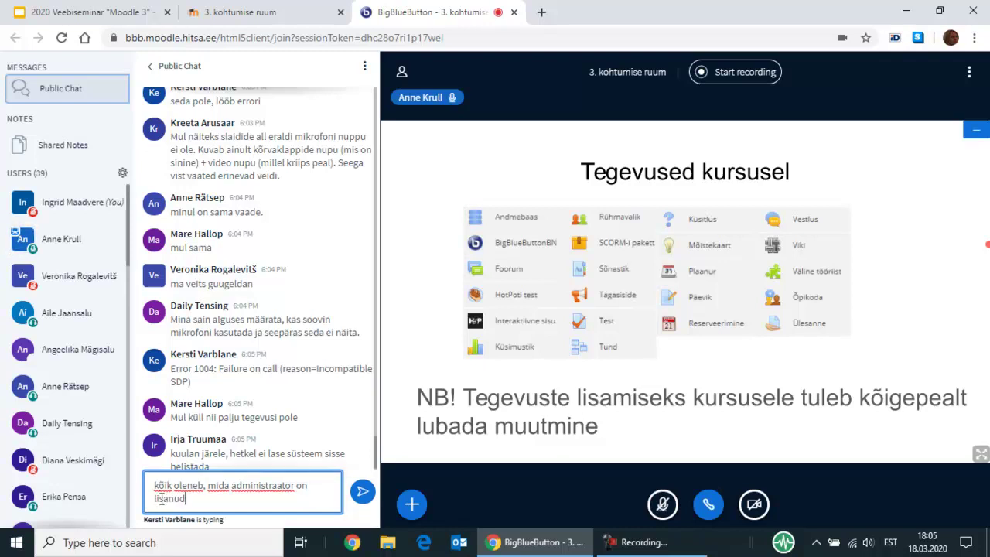
{"action": "key", "text": "Return"}
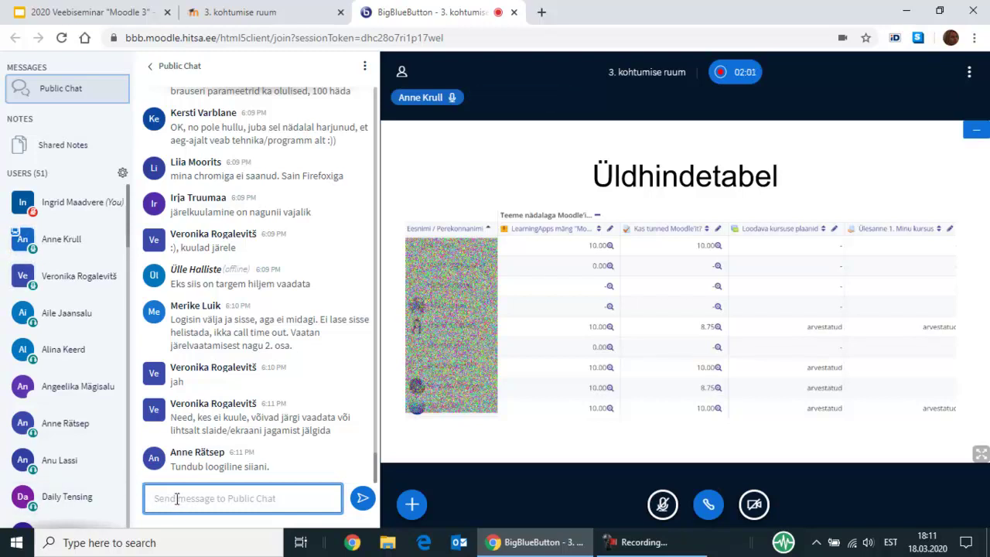
{"action": "type", "text": "Meil on väga"}
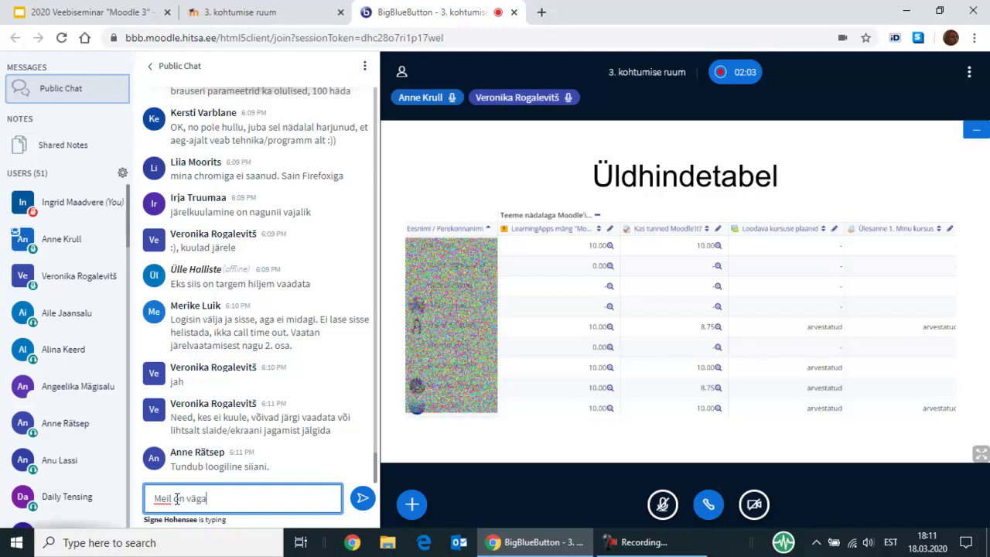
{"action": "type", "text": " suur rühm"}
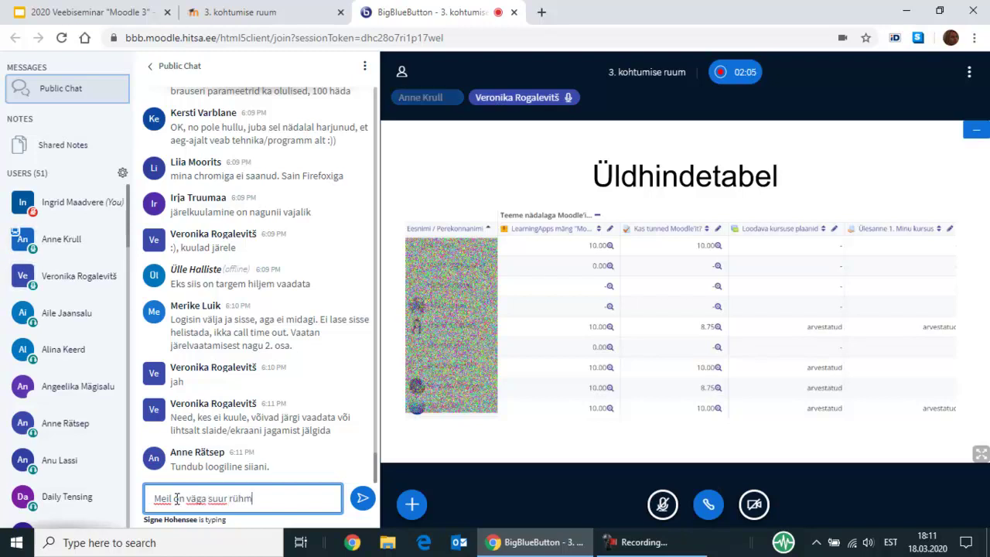
{"action": "type", "text": " ja"}
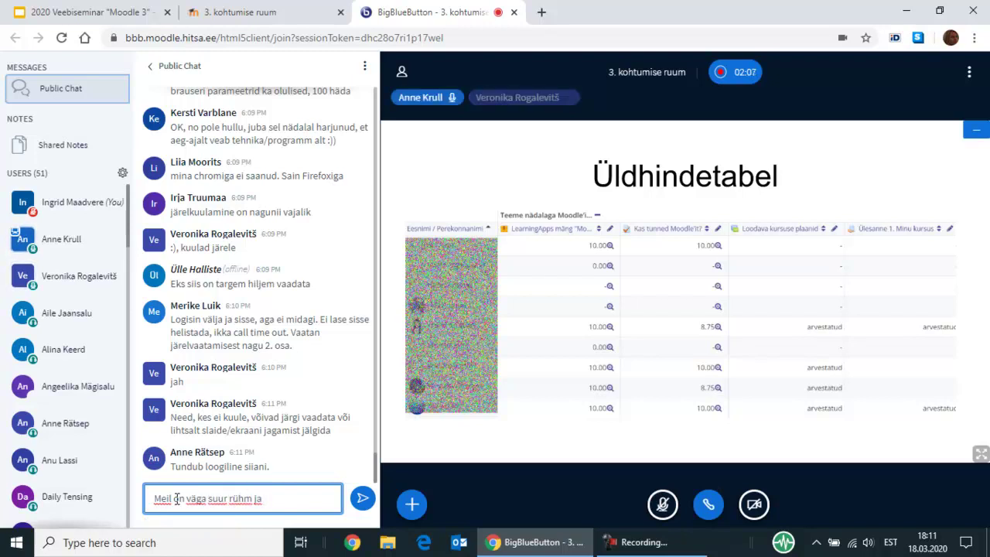
{"action": "type", "text": " l"}
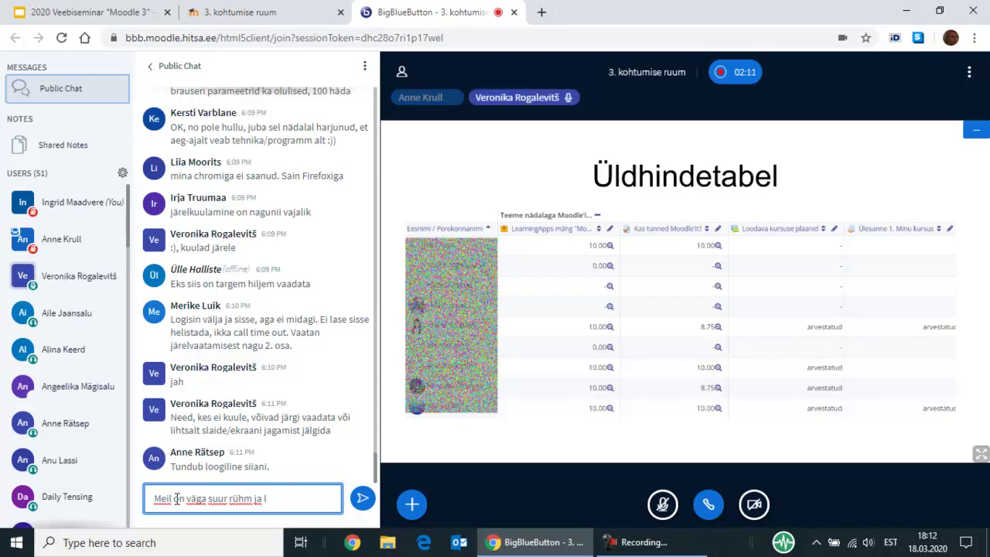
{"action": "key", "text": "BackSpace"}
{"action": "key", "text": "BackSpace"}
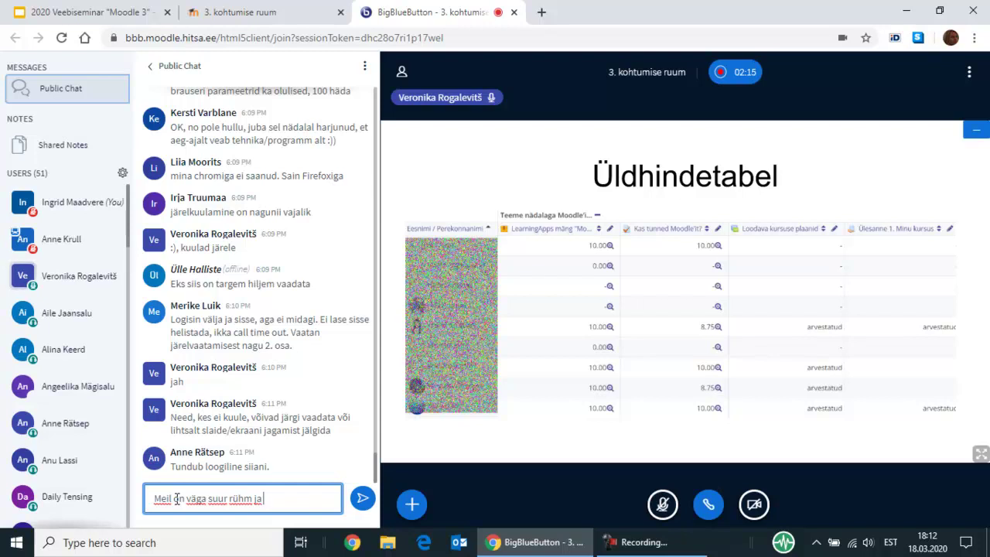
{"action": "key", "text": "BackSpace"}
{"action": "key", "text": "BackSpace"}
{"action": "key", "text": "BackSpace"}
{"action": "key", "text": "BackSpace"}
{"action": "key", "text": "BackSpace"}
{"action": "key", "text": "BackSpace"}
{"action": "key", "text": "BackSpace"}
{"action": "key", "text": "BackSpace"}
{"action": "key", "text": "BackSpace"}
{"action": "key", "text": "BackSpace"}
{"action": "key", "text": "BackSpace"}
{"action": "key", "text": "BackSpace"}
{"action": "key", "text": "BackSpace"}
{"action": "key", "text": "BackSpace"}
{"action": "key", "text": "BackSpace"}
{"action": "key", "text": "BackSpace"}
{"action": "key", "text": "BackSpace"}
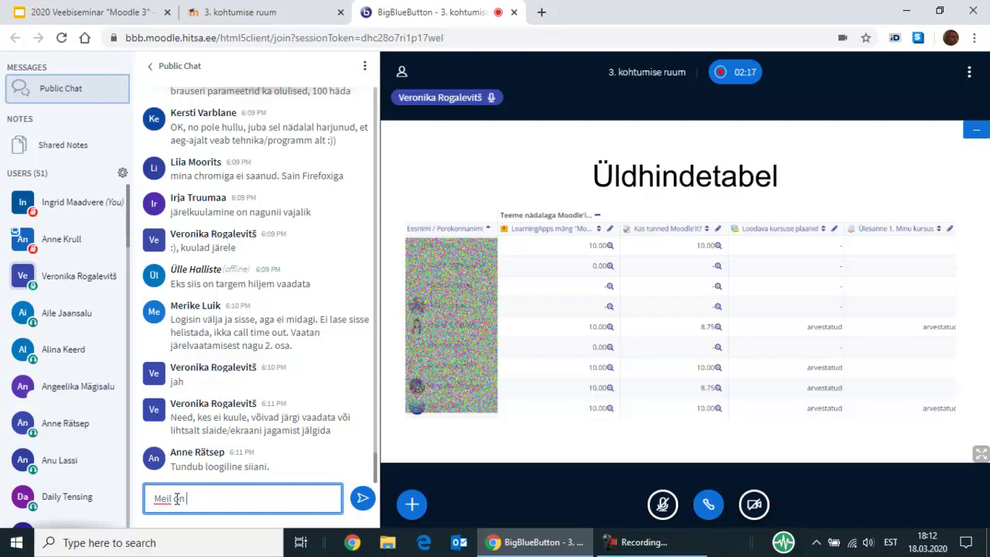
{"action": "key", "text": "BackSpace"}
{"action": "key", "text": "BackSpace"}
{"action": "key", "text": "BackSpace"}
{"action": "key", "text": "BackSpace"}
{"action": "key", "text": "BackSpace"}
{"action": "key", "text": "BackSpace"}
{"action": "key", "text": "BackSpace"}
{"action": "key", "text": "BackSpace"}
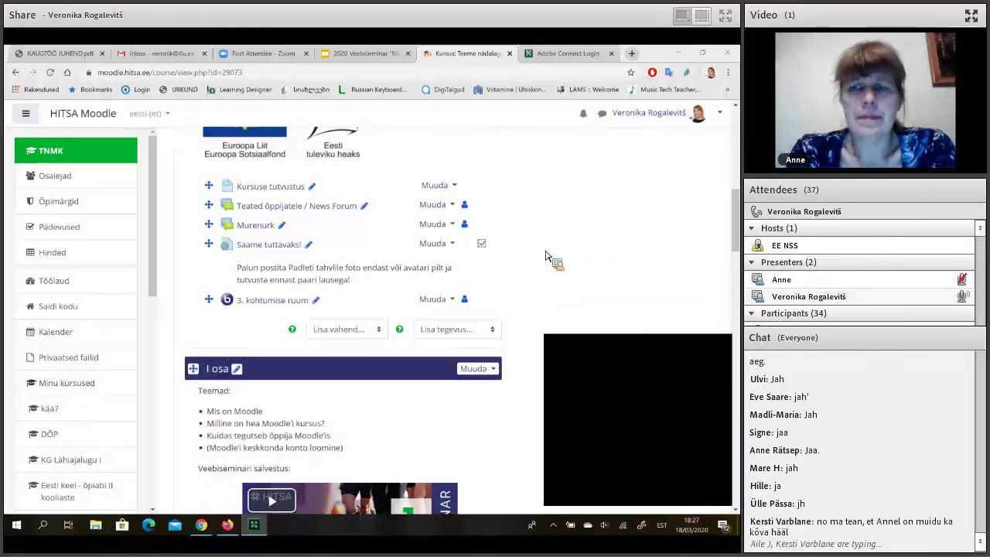
In the Moodle course, add a Foorum activity below the 3. kohtumise ruum entry and name it "Rühmatöö".
{"action": "left_click", "coordinate": [468, 328]}
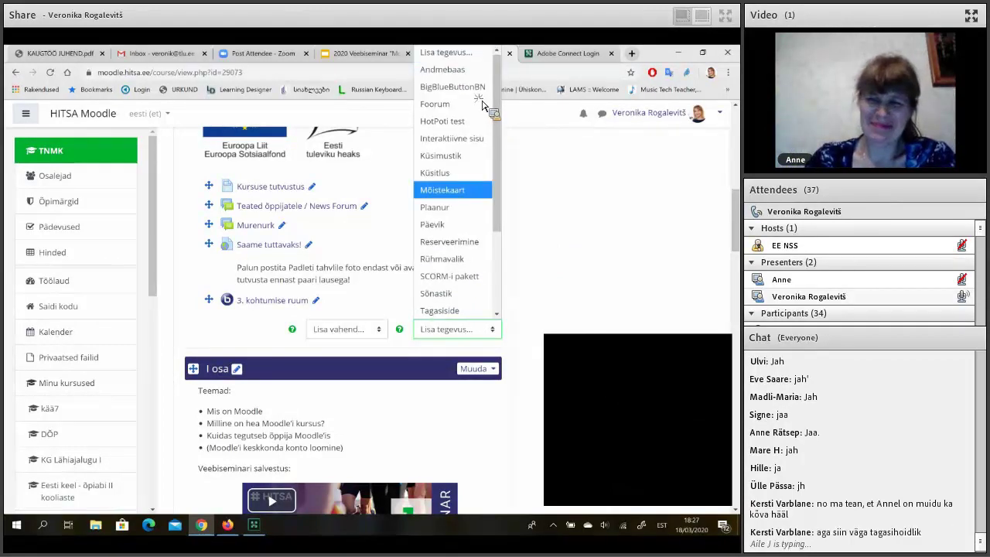
{"action": "left_click", "coordinate": [435, 104]}
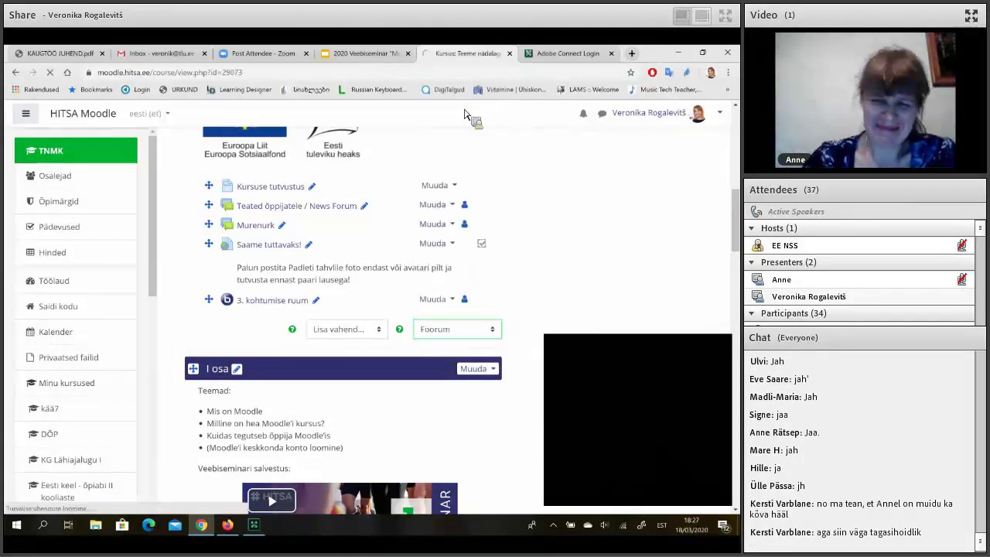
{"action": "left_click", "coordinate": [352, 307]}
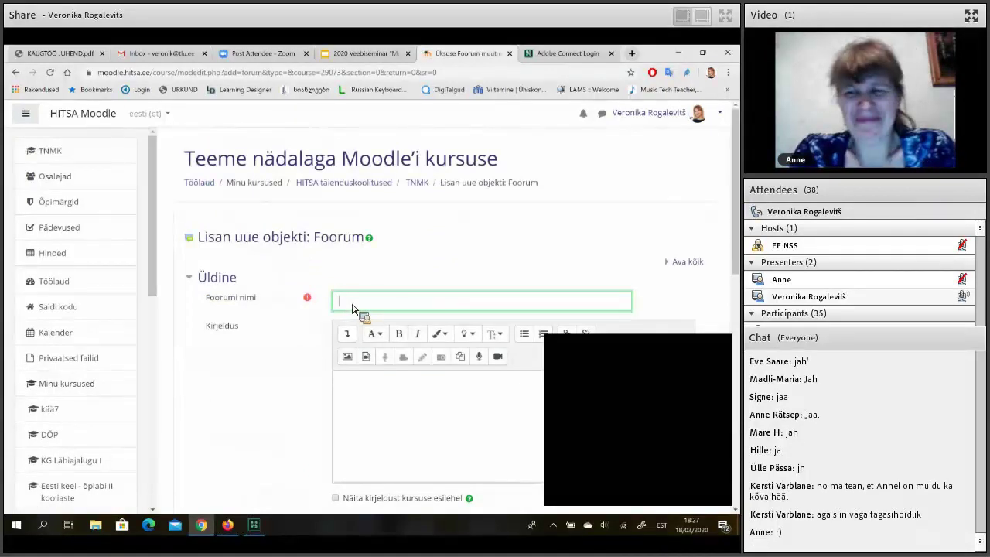
{"action": "type", "text": "Rühmatöö"}
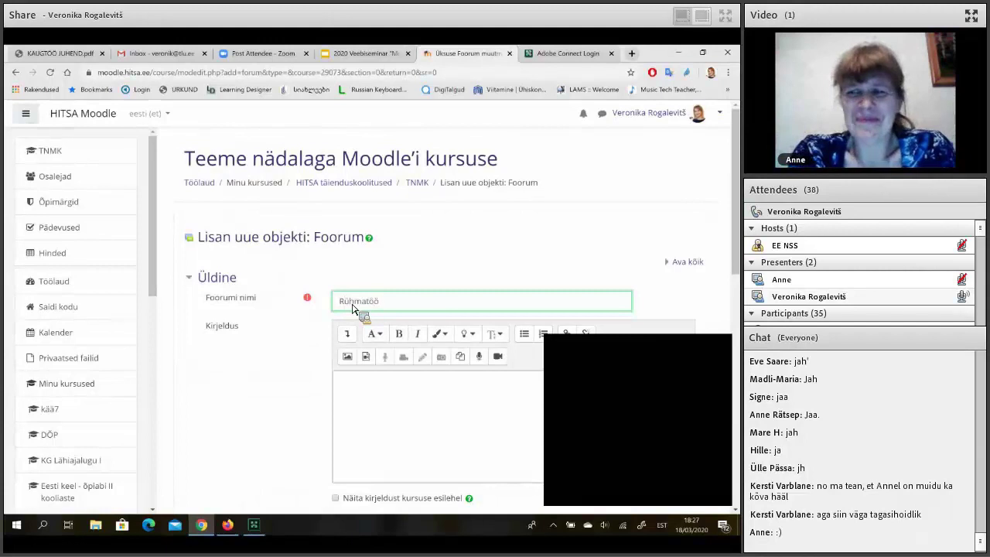
Enter "Esiatage siia oma töö" as the forum's description.
{"action": "scroll", "coordinate": [352, 307], "scroll_direction": "down", "scroll_amount": 1}
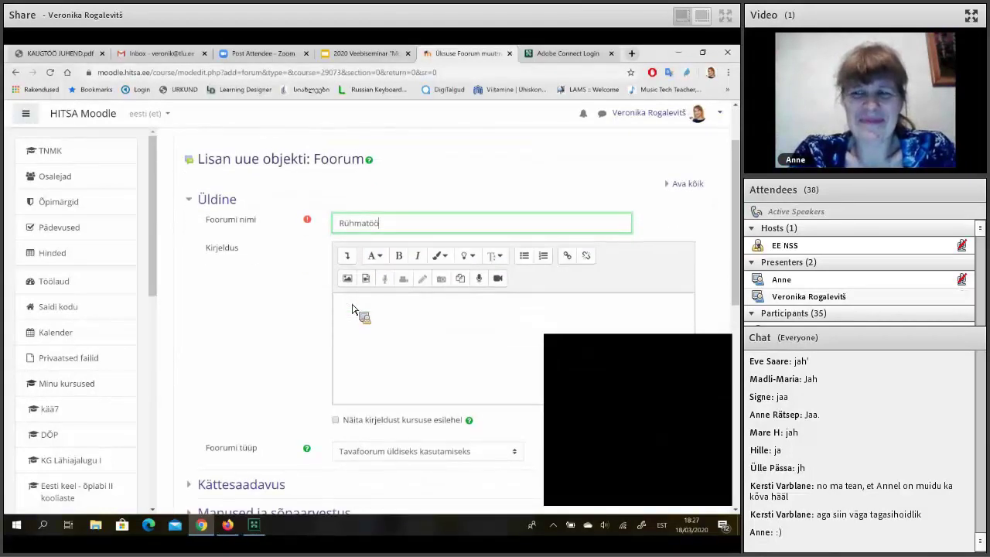
{"action": "left_click", "coordinate": [352, 308]}
{"action": "type", "text": "E"}
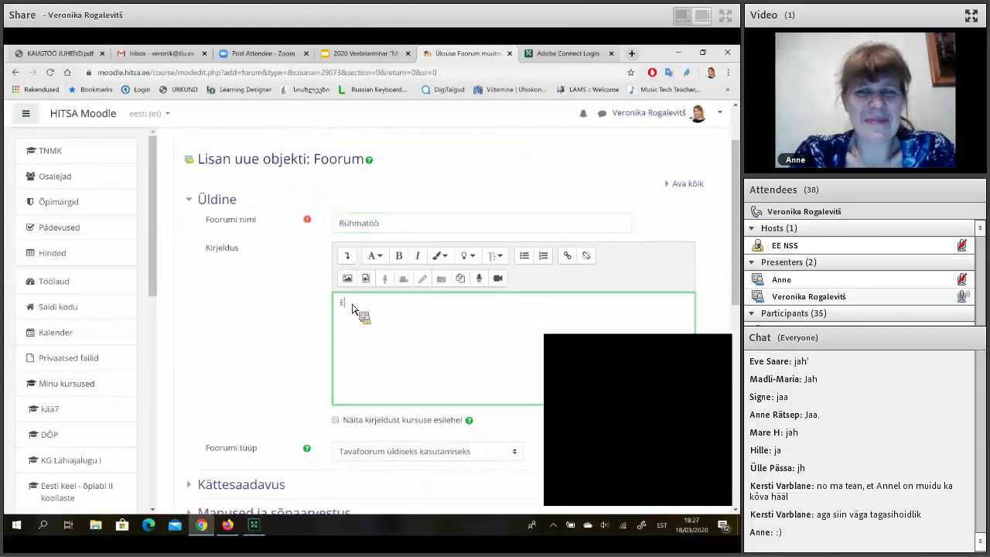
{"action": "type", "text": "sitatge sii"}
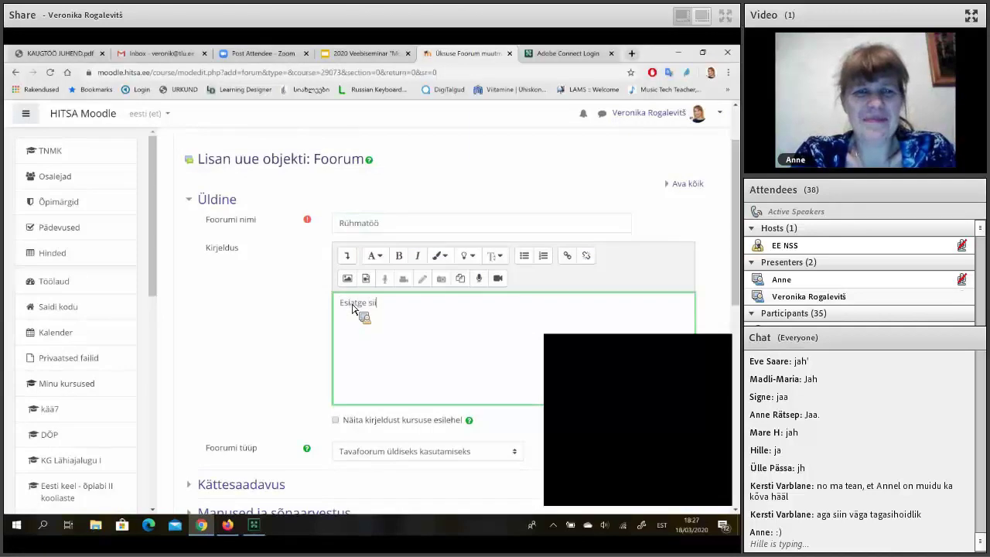
{"action": "type", "text": "a oma töö"}
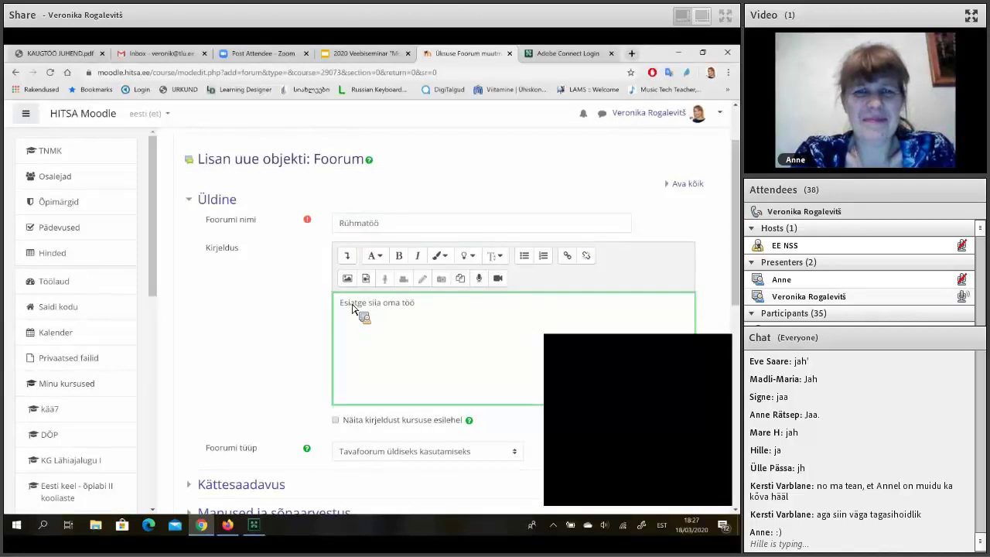
{"action": "scroll", "coordinate": [360, 309], "scroll_direction": "down", "scroll_amount": 1}
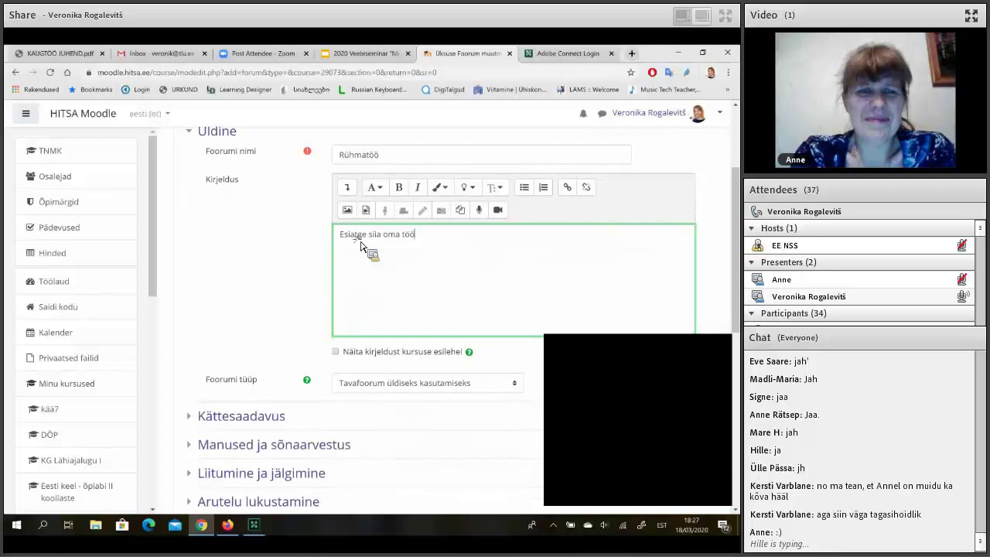
{"action": "left_click", "coordinate": [365, 240]}
{"action": "type", "text": "a"}
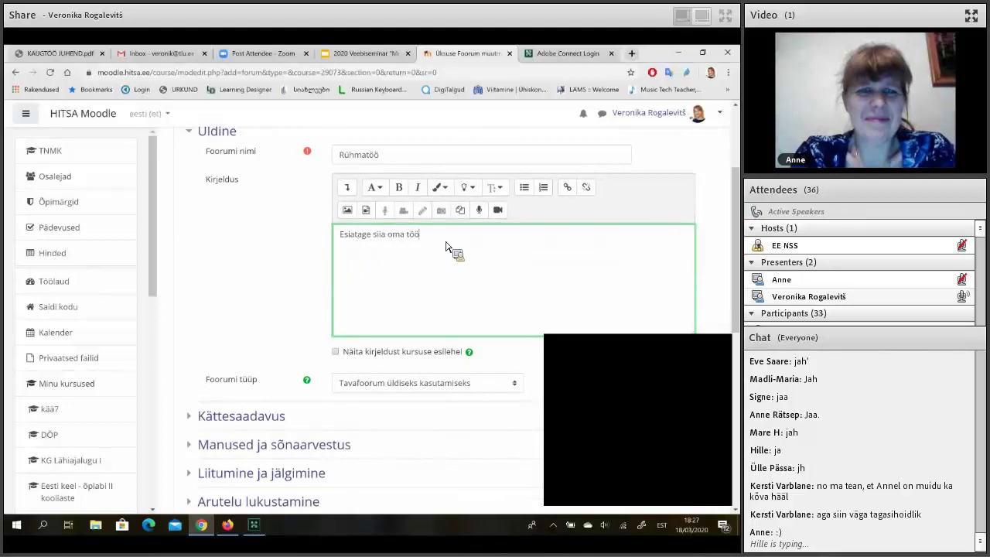
{"action": "left_click", "coordinate": [446, 246]}
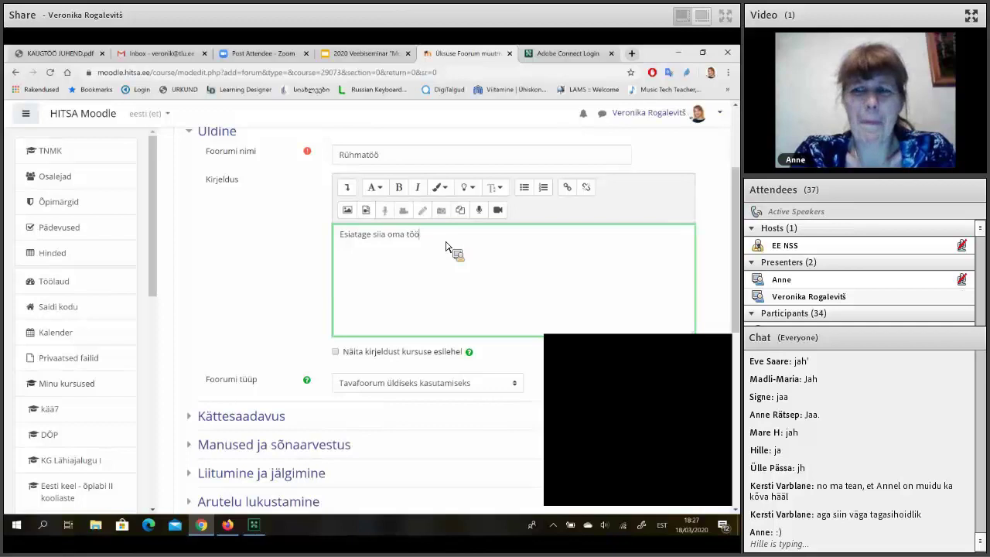
Examine the available forum types for the Rühmatöö forum and choose "Tavafoorum üldiseks kasutamiseks".
{"action": "scroll", "coordinate": [445, 246], "scroll_direction": "down", "scroll_amount": 2}
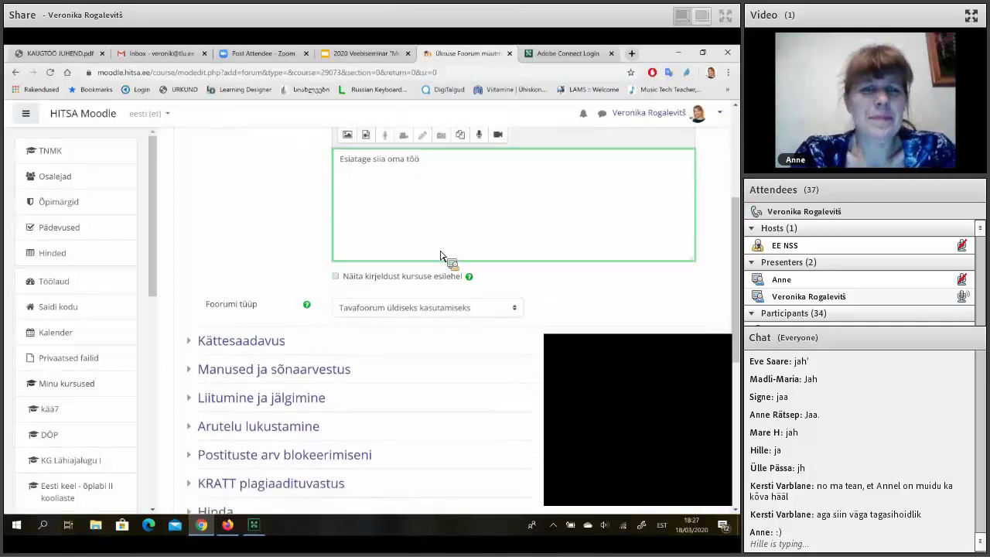
{"action": "scroll", "coordinate": [420, 291], "scroll_direction": "down", "scroll_amount": 1}
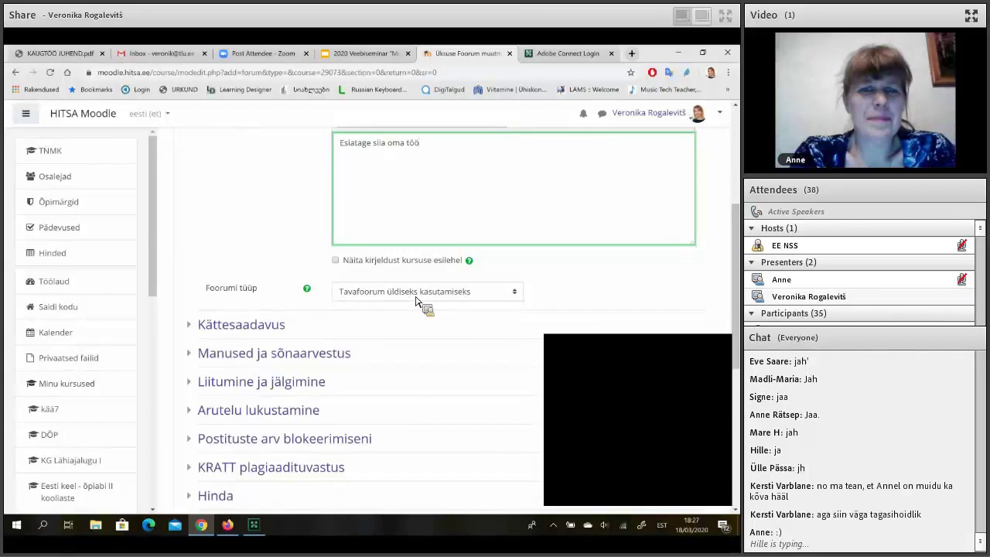
{"action": "scroll", "coordinate": [610, 251], "scroll_direction": "down", "scroll_amount": 2}
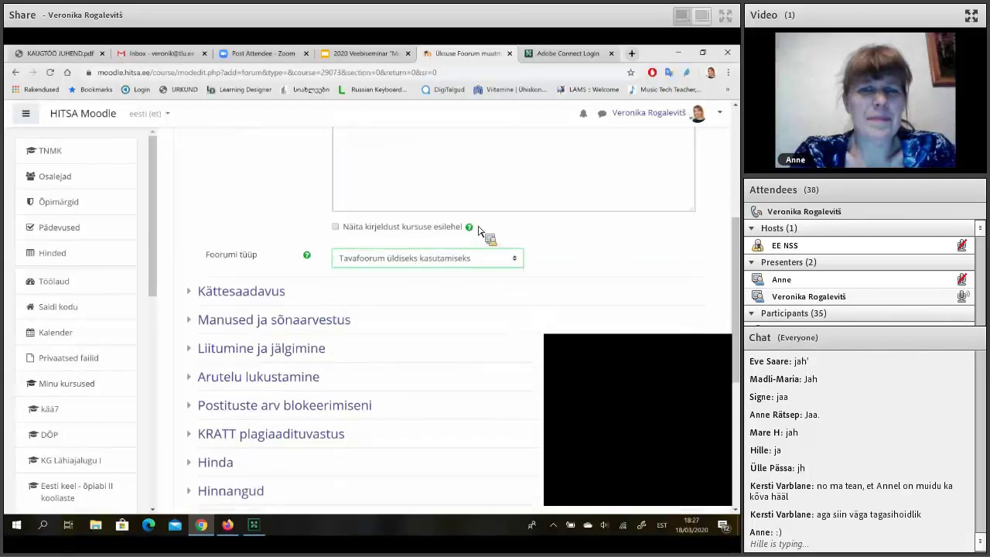
{"action": "left_click", "coordinate": [478, 232]}
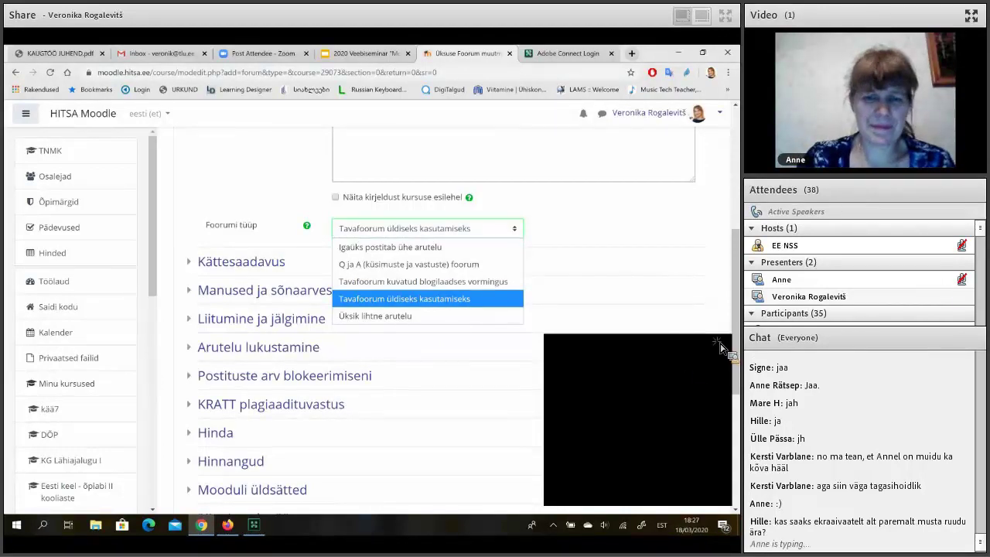
{"action": "left_click", "coordinate": [495, 233]}
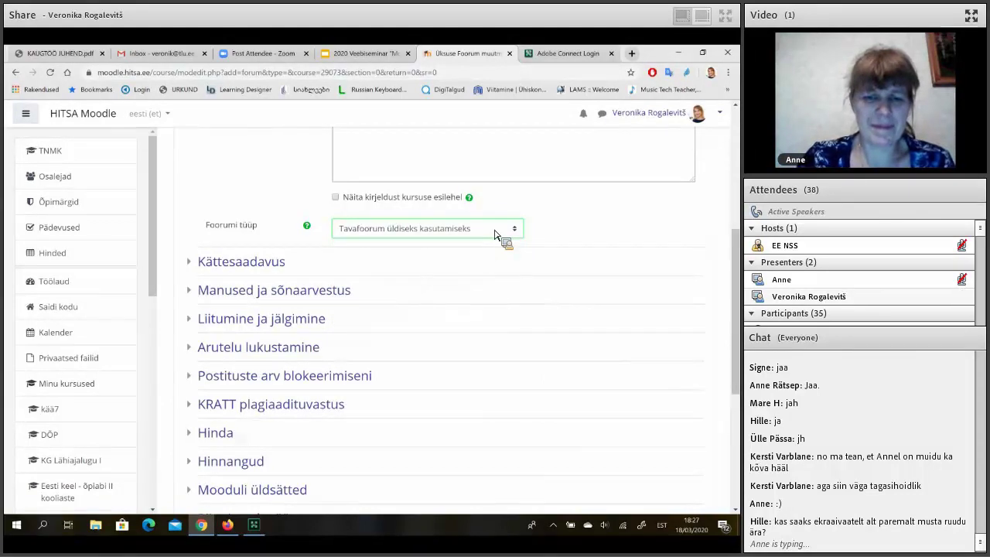
{"action": "left_click", "coordinate": [472, 231]}
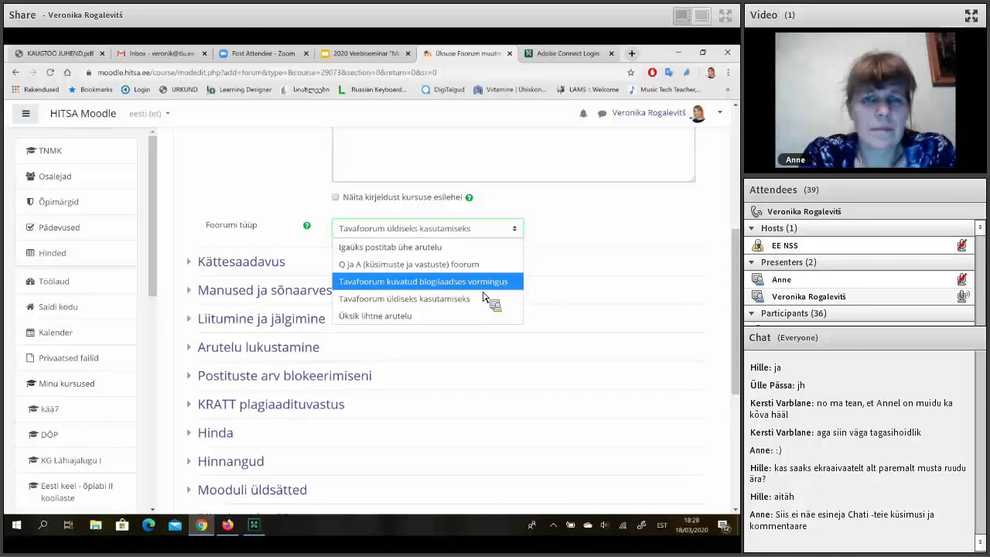
{"action": "key", "text": "Down"}
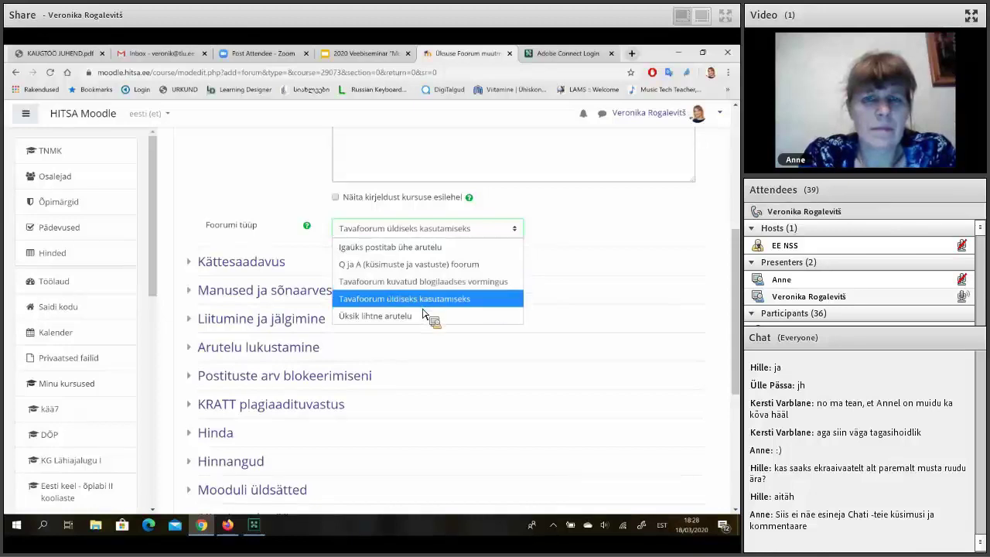
{"action": "key", "text": "Down"}
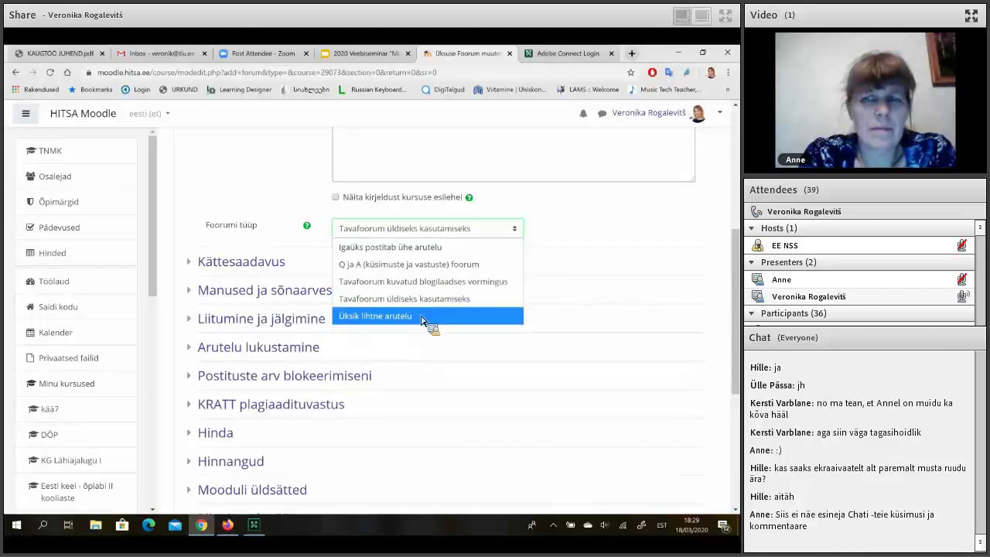
{"action": "key", "text": "Up"}
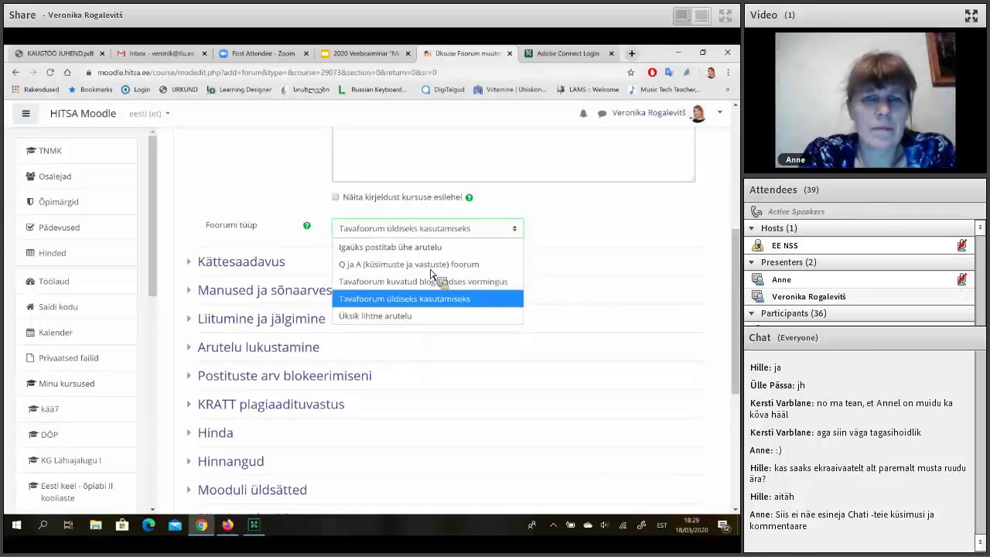
{"action": "key", "text": "Up"}
{"action": "key", "text": "Up"}
{"action": "key", "text": "Down"}
{"action": "key", "text": "Down"}
{"action": "key", "text": "Down"}
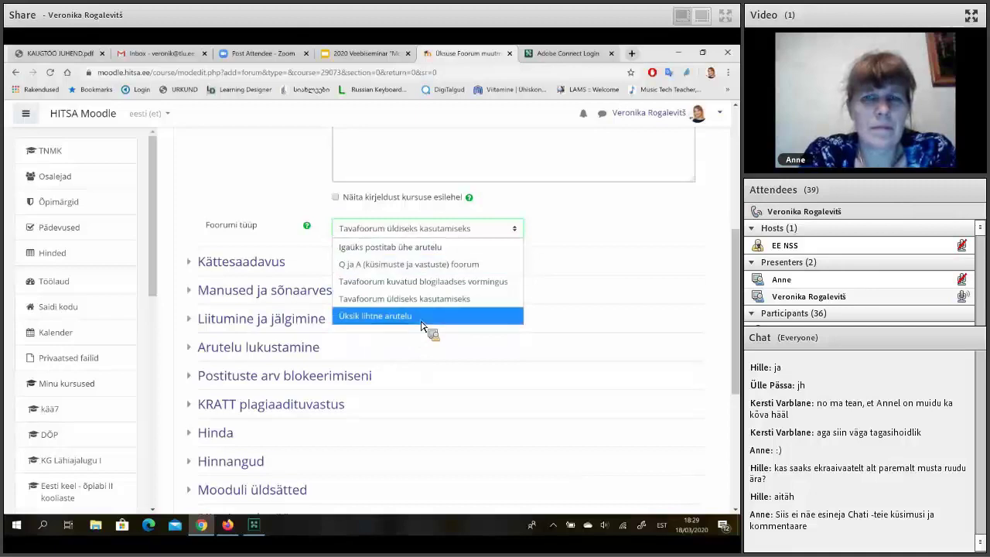
{"action": "left_click", "coordinate": [370, 300]}
Enable the Tähtaeg and Sulgemisaeg dates under Kättesaadavus, and disable both again.
{"action": "scroll", "coordinate": [382, 291], "scroll_direction": "down", "scroll_amount": 1}
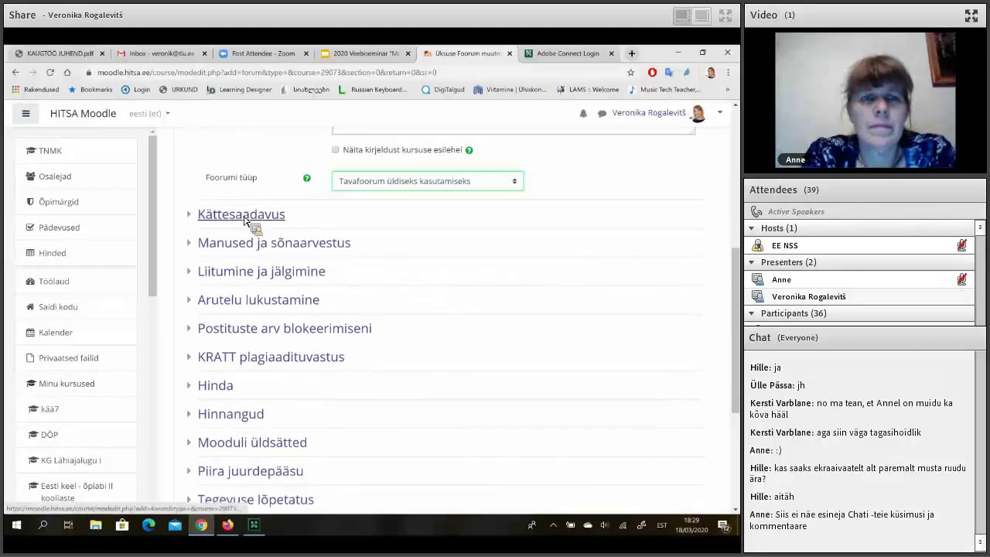
{"action": "left_click", "coordinate": [244, 219]}
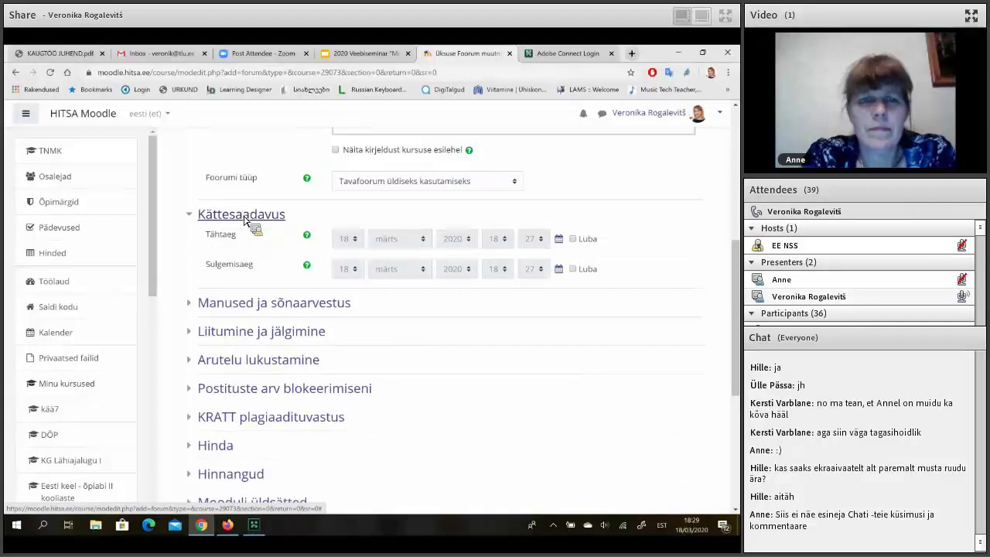
{"action": "left_click", "coordinate": [244, 218]}
{"action": "left_click", "coordinate": [251, 217]}
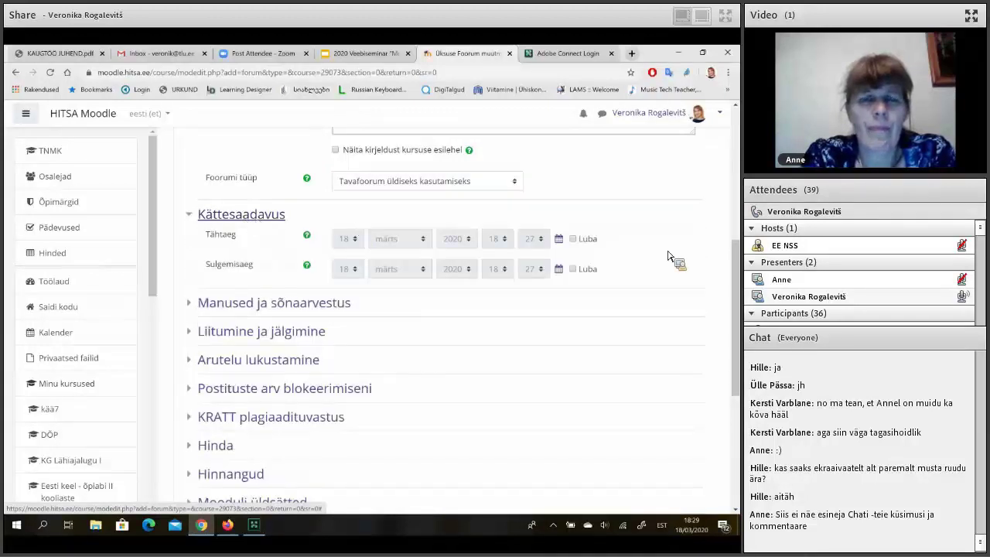
{"action": "left_click", "coordinate": [573, 240]}
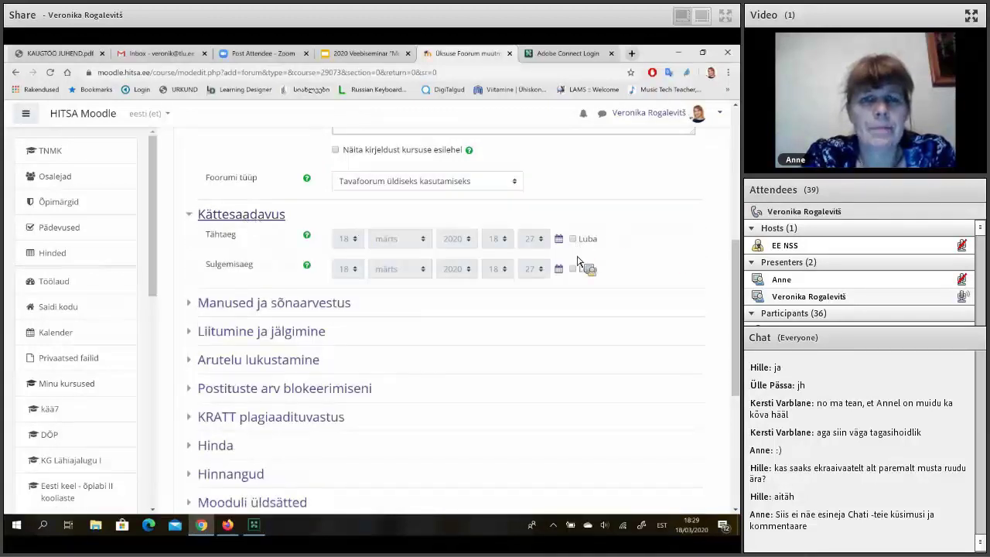
{"action": "left_click", "coordinate": [574, 270]}
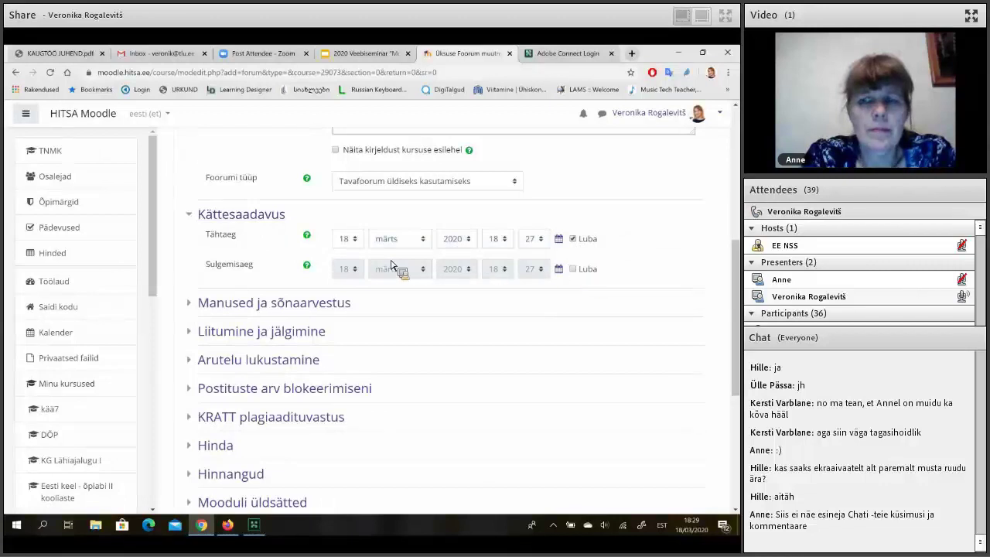
{"action": "left_click", "coordinate": [574, 240]}
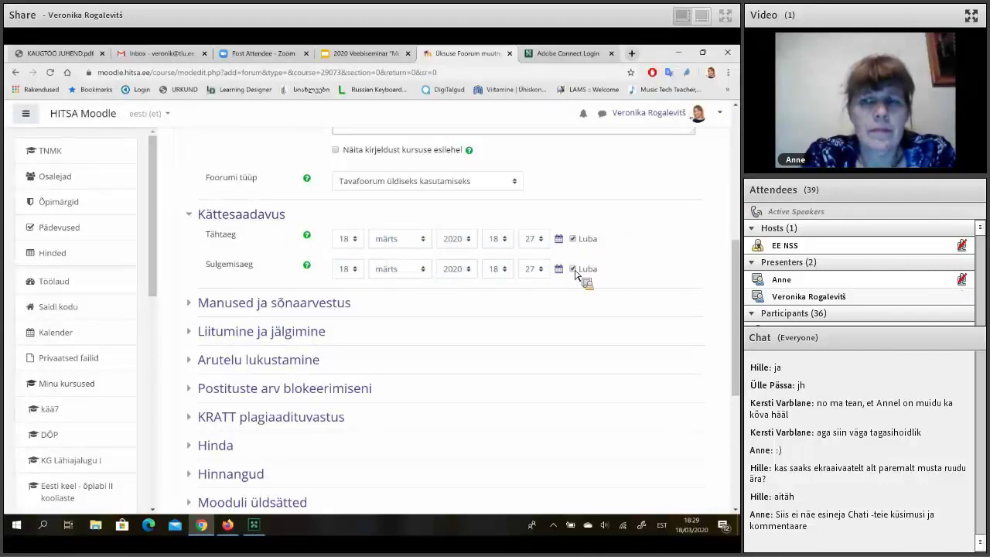
{"action": "key", "text": "space"}
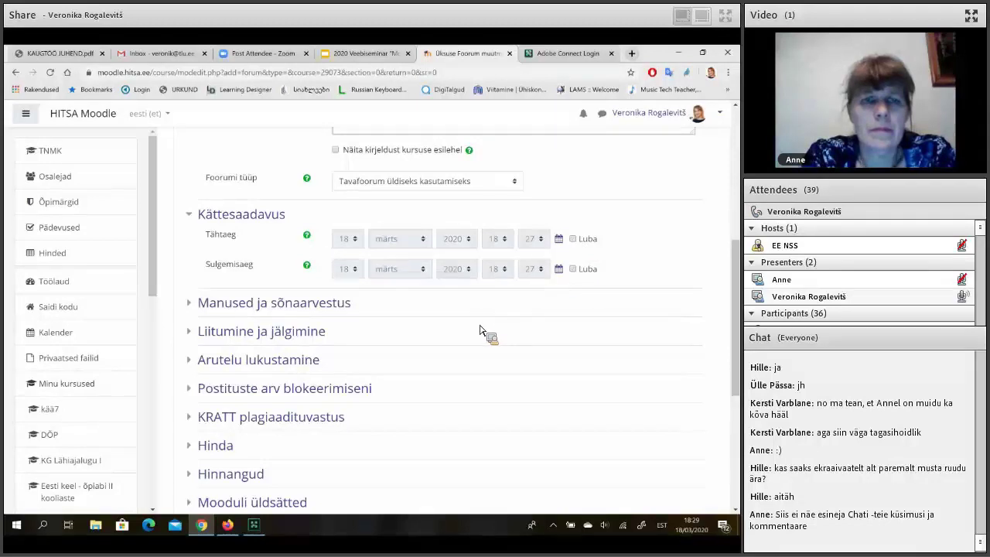
Examine the attachment size, attachment number and word count settings under Manused ja sõnaarvestus, and collapse the section.
{"action": "scroll", "coordinate": [480, 331], "scroll_direction": "down", "scroll_amount": 2}
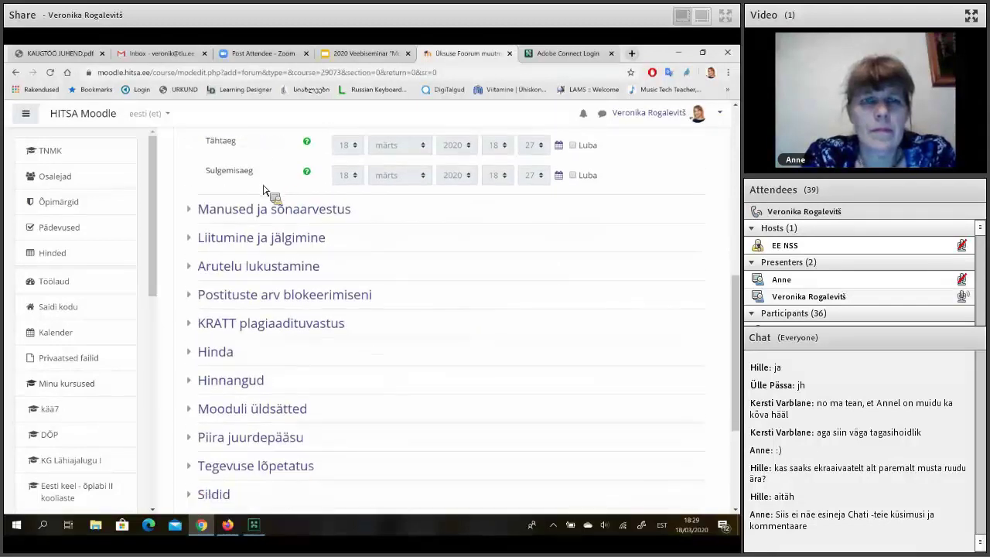
{"action": "scroll", "coordinate": [265, 194], "scroll_direction": "down", "scroll_amount": 1}
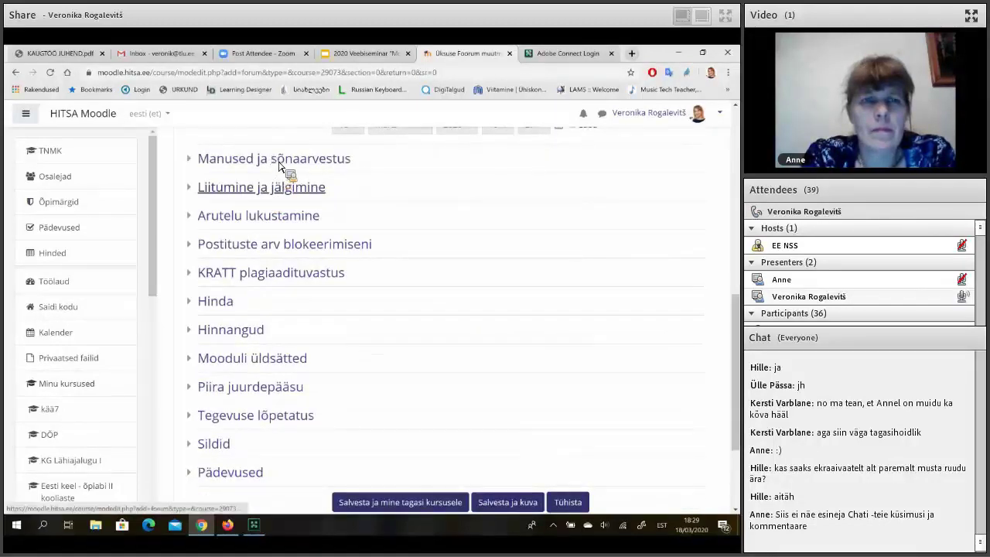
{"action": "left_click", "coordinate": [280, 165]}
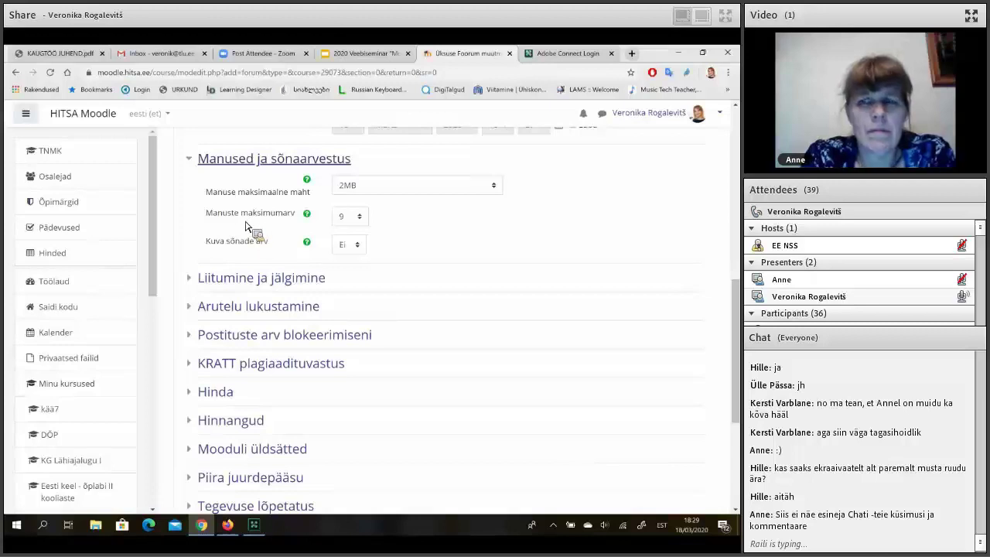
{"action": "left_click", "coordinate": [271, 170]}
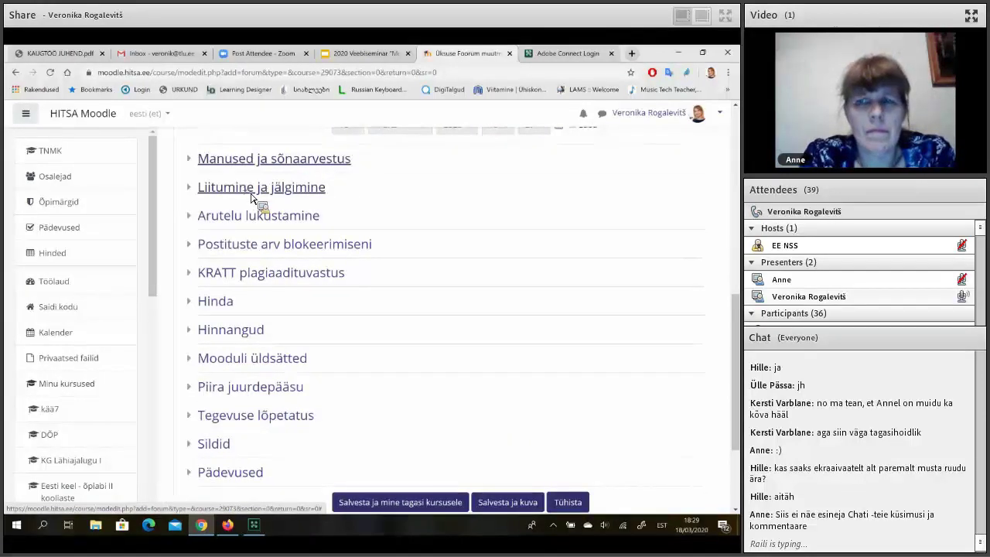
Examine the Liitumisrežiim and Lugemise jälgimine options under Liitumine ja jälgimine.
{"action": "left_click", "coordinate": [251, 192]}
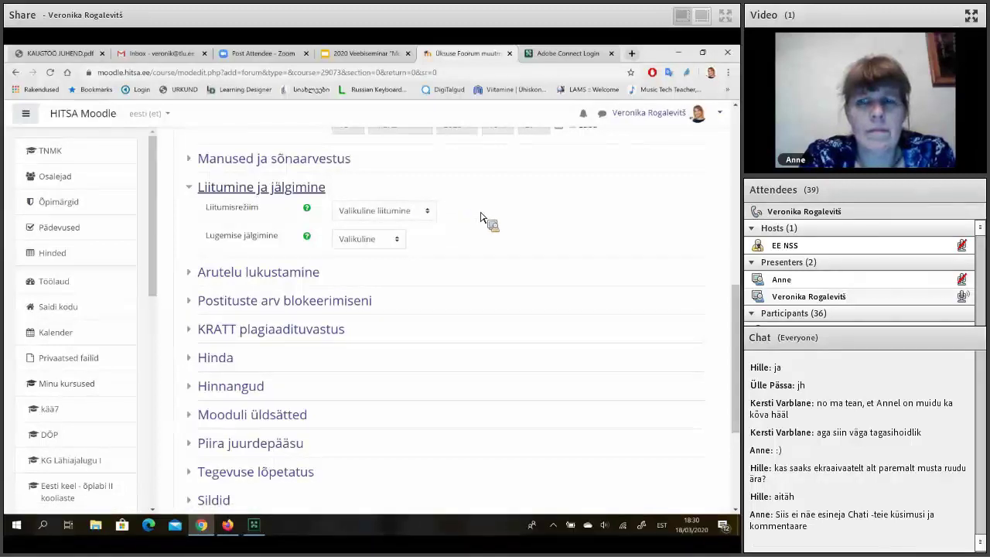
{"action": "left_click", "coordinate": [424, 213]}
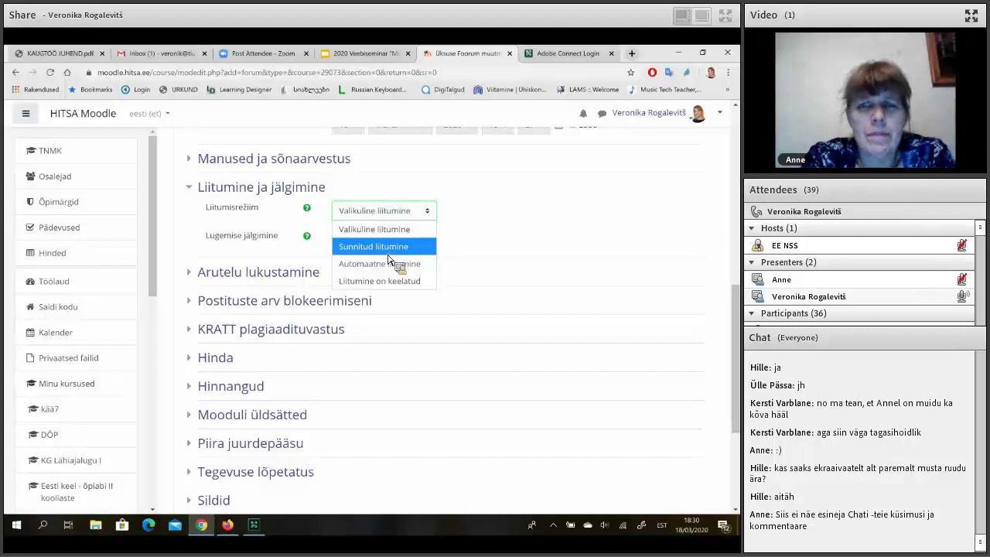
{"action": "left_click", "coordinate": [401, 215]}
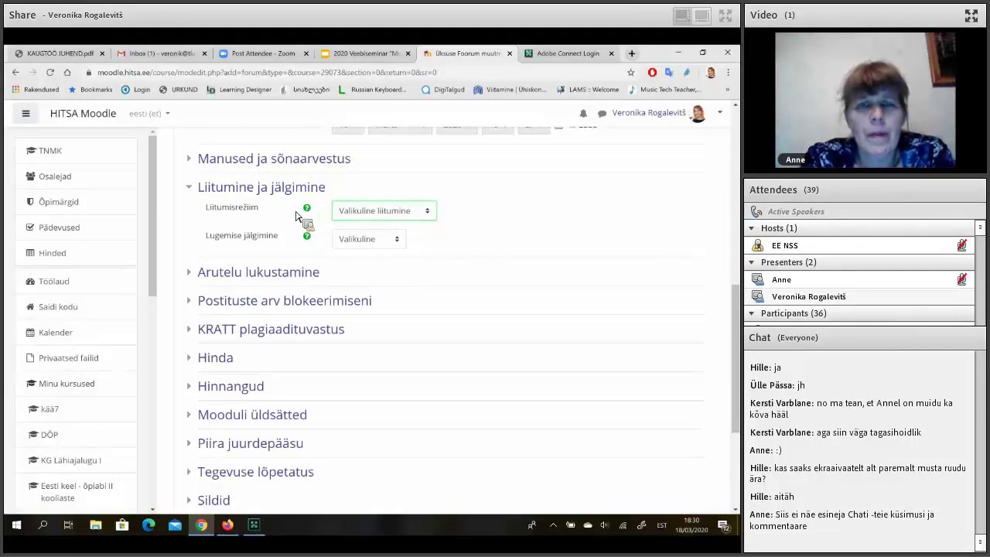
{"action": "left_click", "coordinate": [386, 244]}
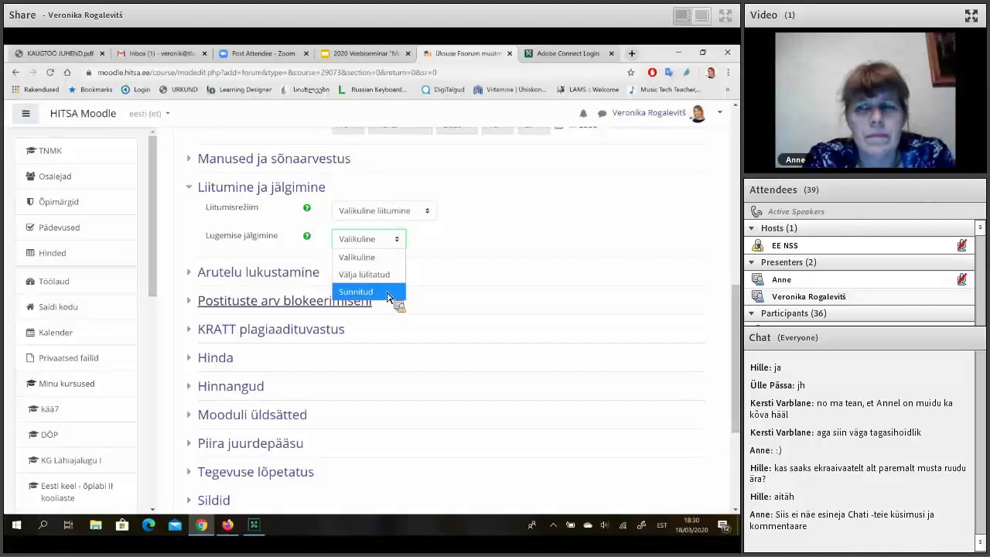
{"action": "left_click", "coordinate": [270, 231]}
Examine the grade category setting in the forum's Hinda section and collapse the section.
{"action": "scroll", "coordinate": [269, 230], "scroll_direction": "down", "scroll_amount": 1}
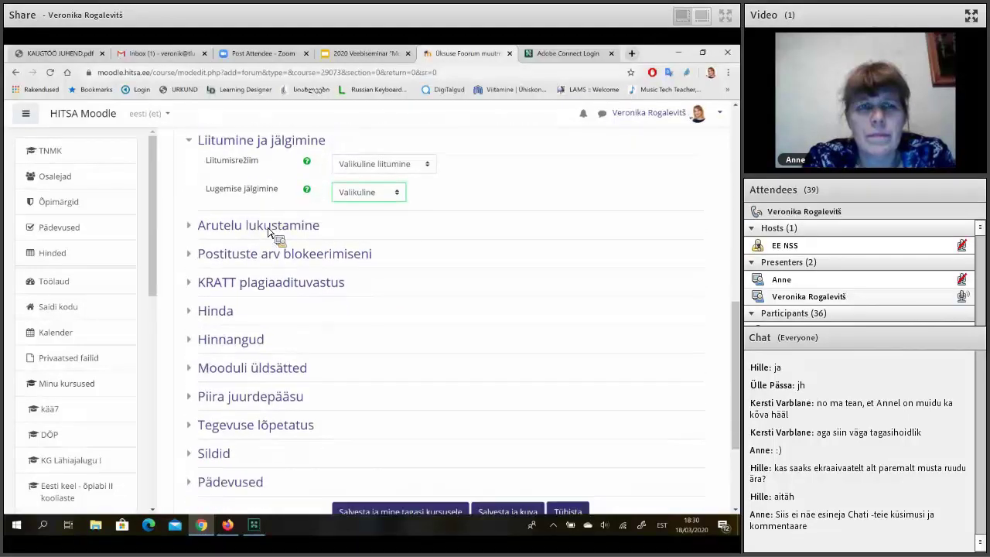
{"action": "scroll", "coordinate": [268, 230], "scroll_direction": "down", "scroll_amount": 2}
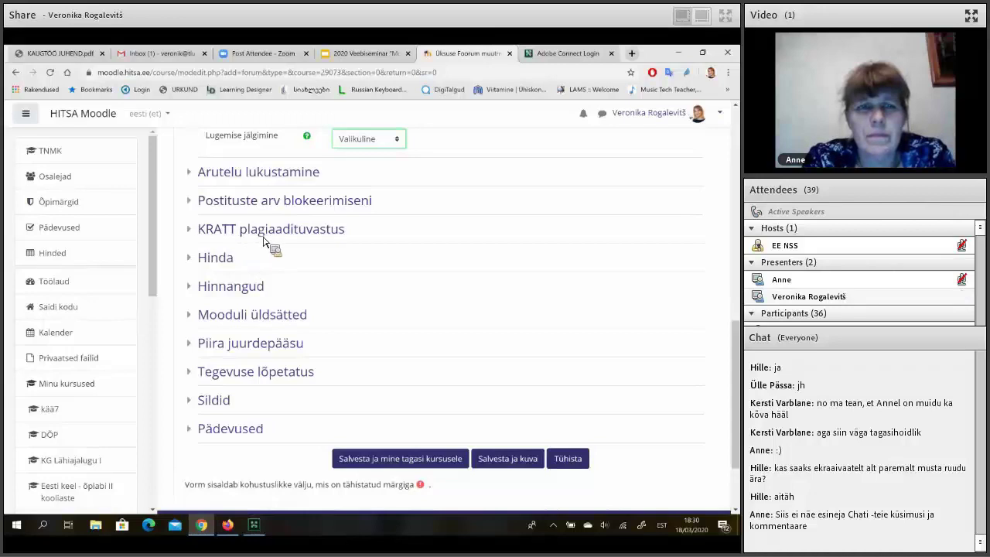
{"action": "left_click", "coordinate": [216, 260]}
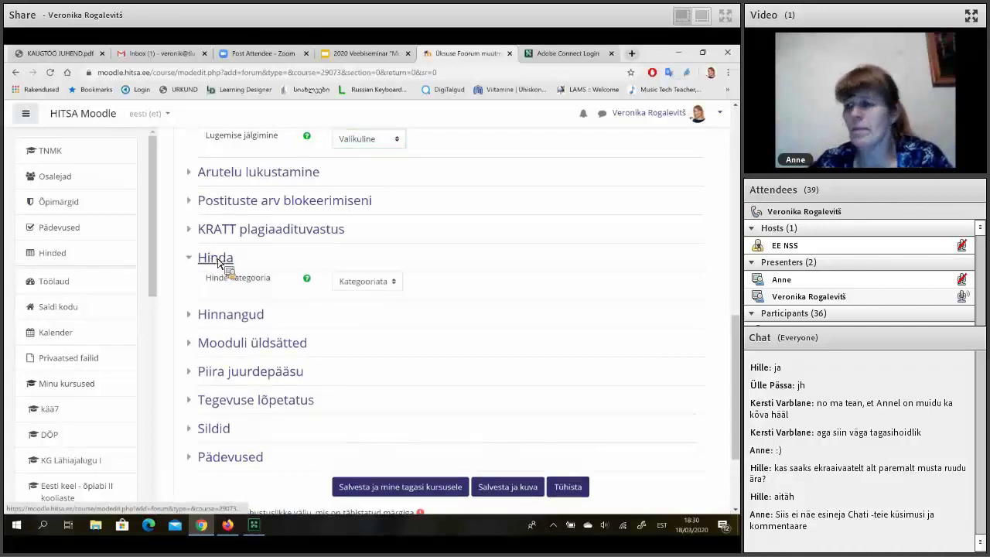
{"action": "left_click", "coordinate": [215, 258]}
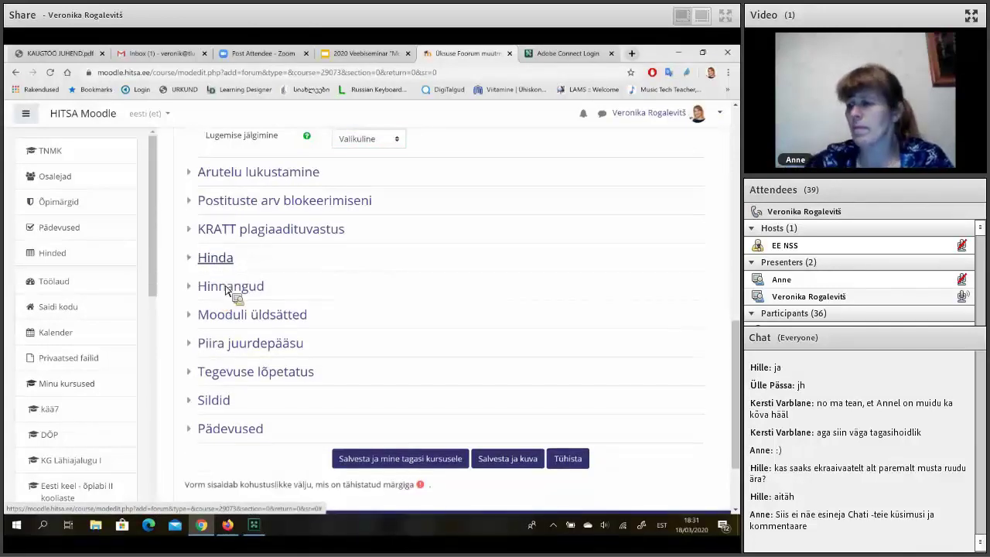
Set the forum's Koondhindearvutuse tüüp to "Keskmine hinnang" under Hinnangud and bring its scale settings into view.
{"action": "left_click", "coordinate": [226, 286]}
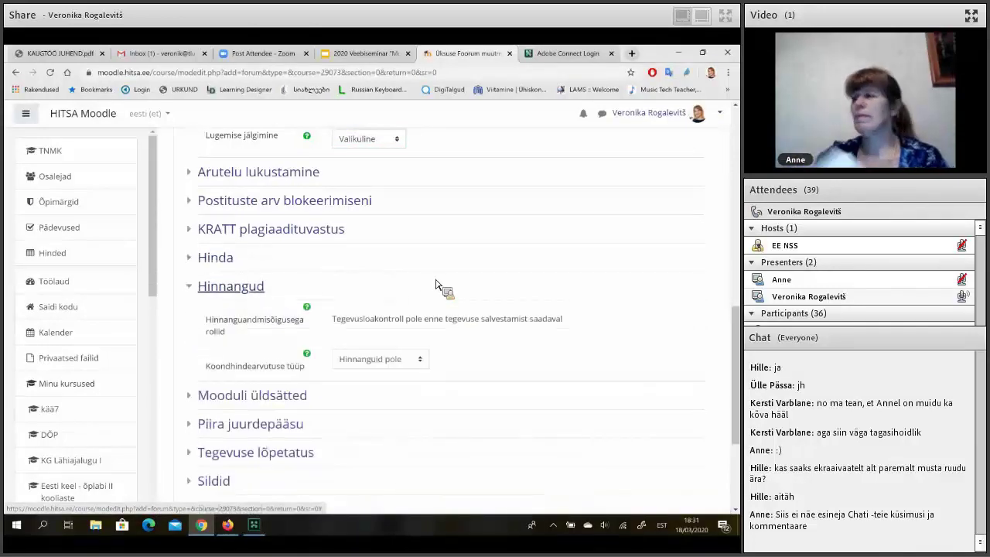
{"action": "scroll", "coordinate": [435, 285], "scroll_direction": "down", "scroll_amount": 1}
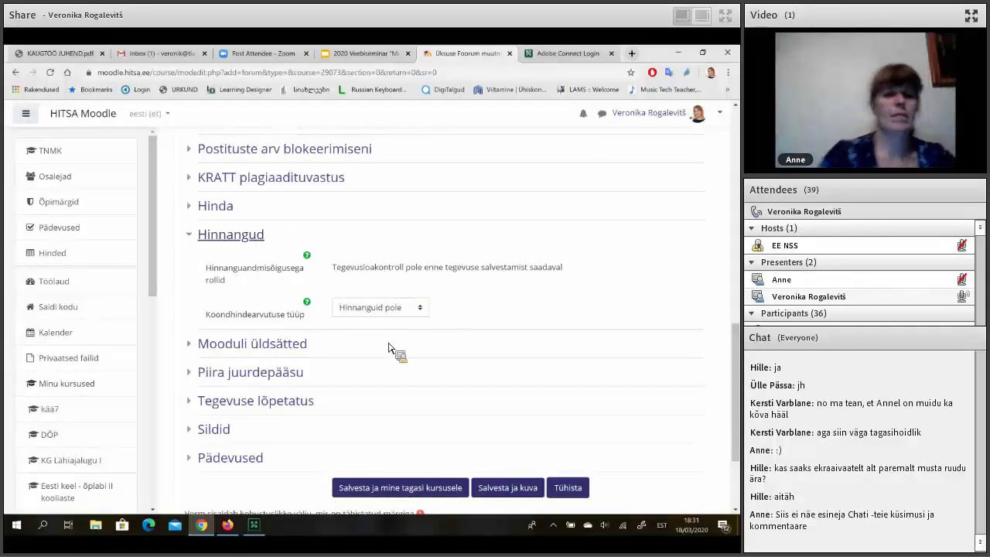
{"action": "left_click", "coordinate": [387, 308]}
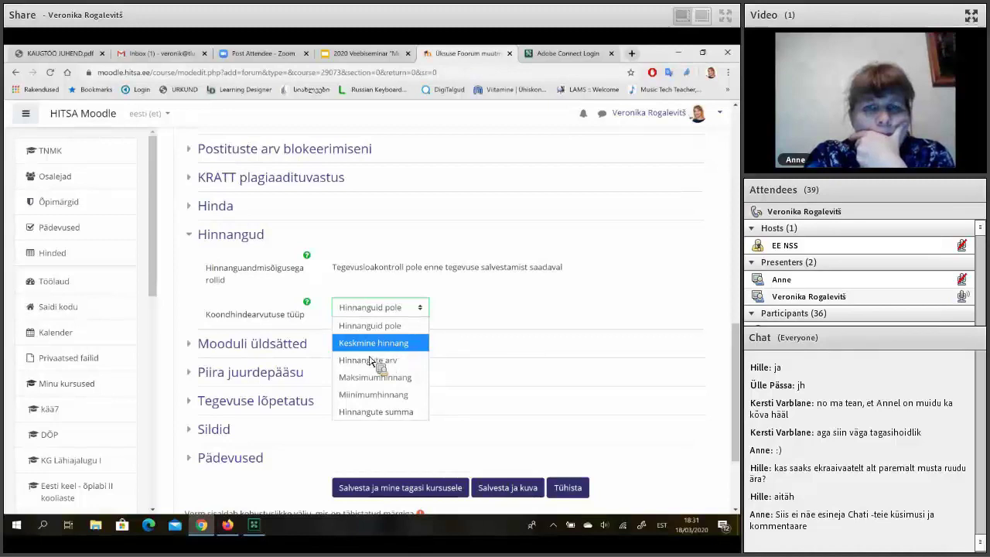
{"action": "left_click", "coordinate": [384, 347]}
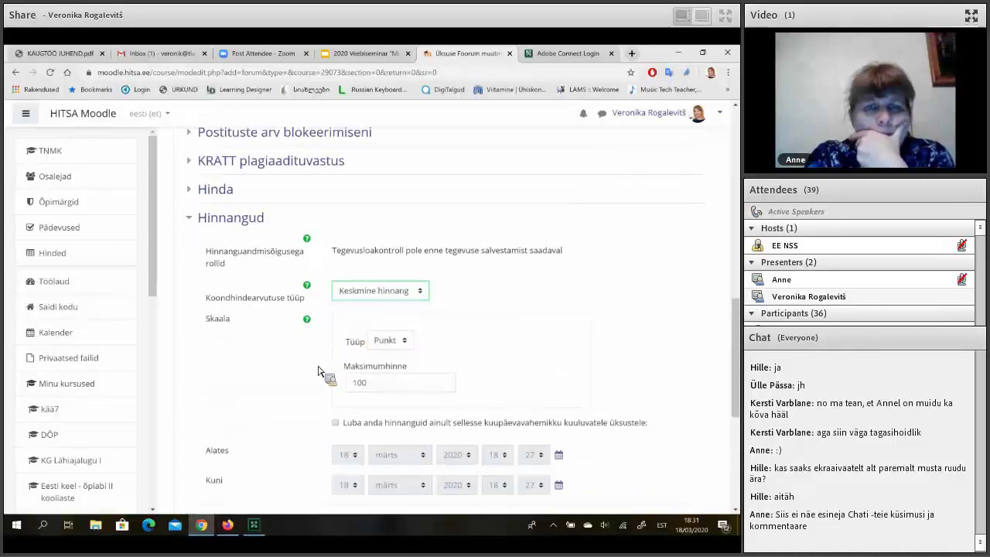
{"action": "scroll", "coordinate": [318, 371], "scroll_direction": "down", "scroll_amount": 1}
{"action": "scroll", "coordinate": [318, 371], "scroll_direction": "down", "scroll_amount": 1}
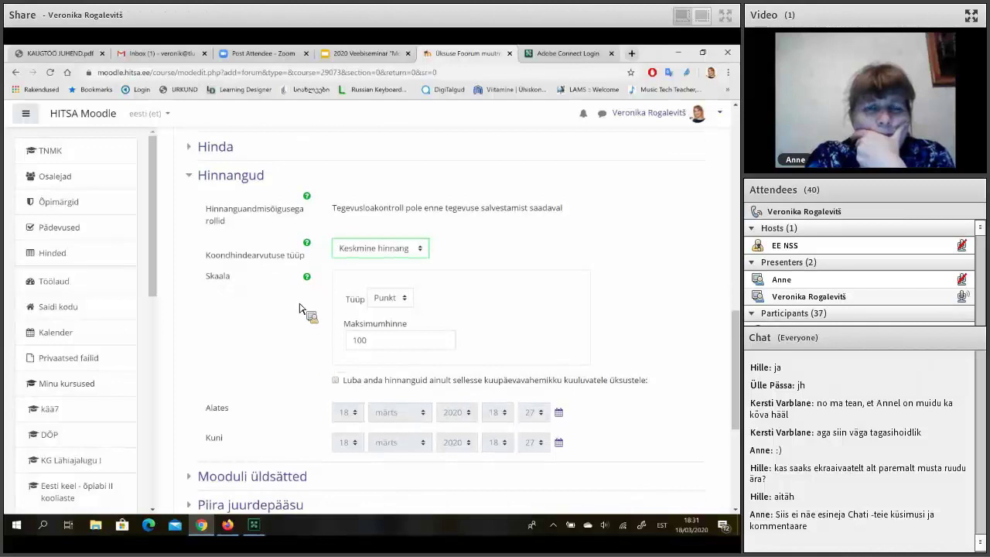
{"action": "scroll", "coordinate": [306, 311], "scroll_direction": "down", "scroll_amount": 1}
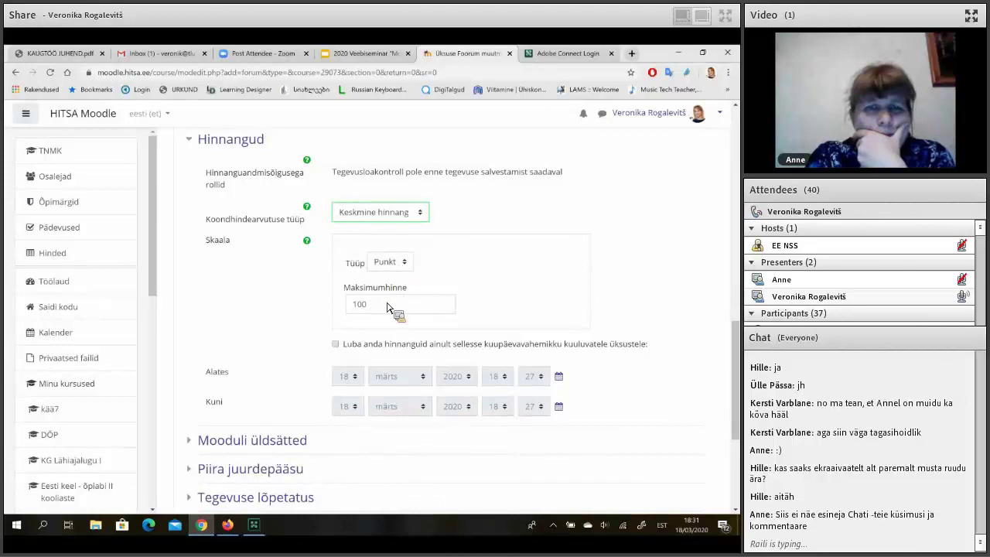
Set the rating's Skaala type to "Skaala" and choose the "Arvestatud/Mittearvestatud" scale.
{"action": "left_click", "coordinate": [392, 262]}
{"action": "left_click", "coordinate": [386, 301]}
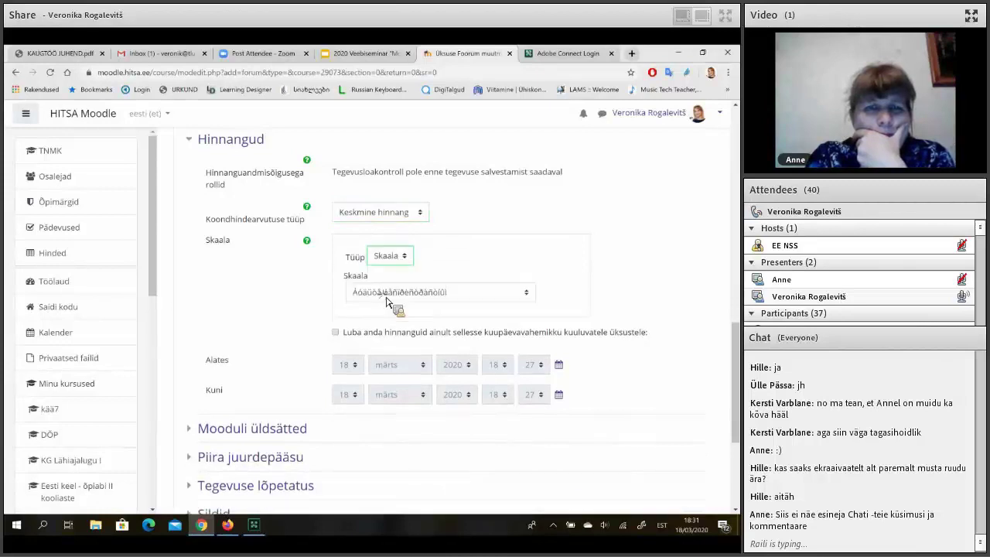
{"action": "key", "text": "Tab"}
{"action": "key", "text": "alt+Down"}
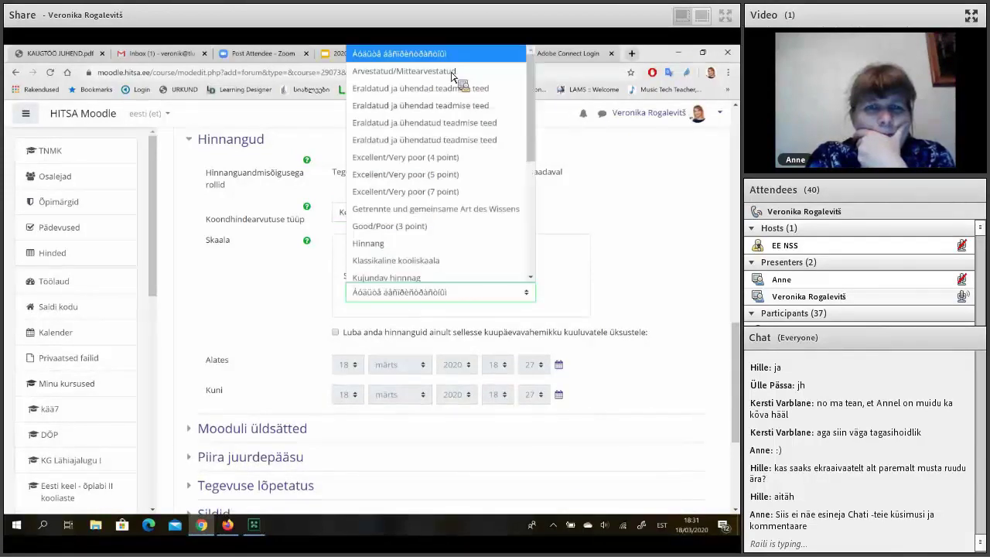
{"action": "key", "text": "Return"}
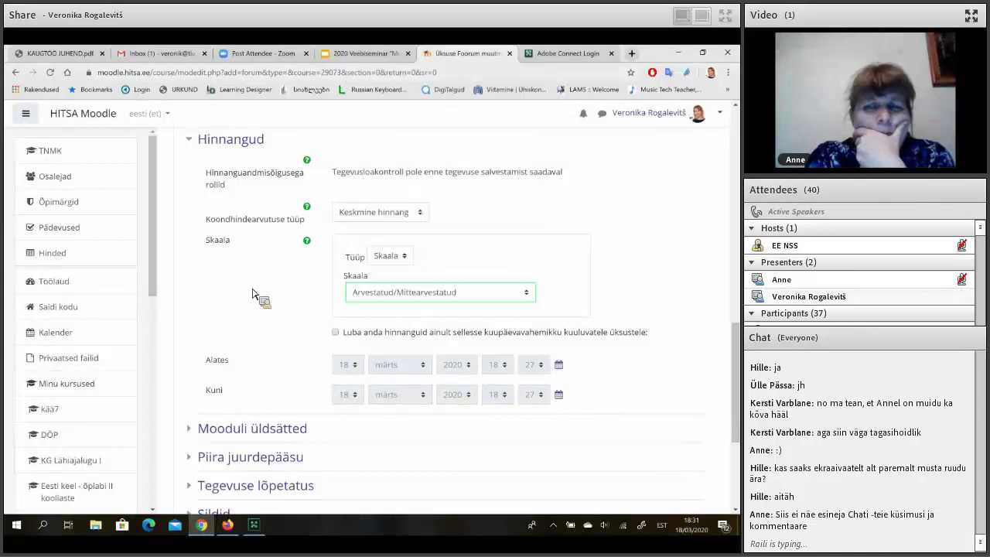
Under Tegevuse lõpetatus, set Lõpetamise jälgimine to "Kui tingimused on täidetud, siis kuva tegevus lõpetatuna".
{"action": "scroll", "coordinate": [252, 294], "scroll_direction": "down", "scroll_amount": 1}
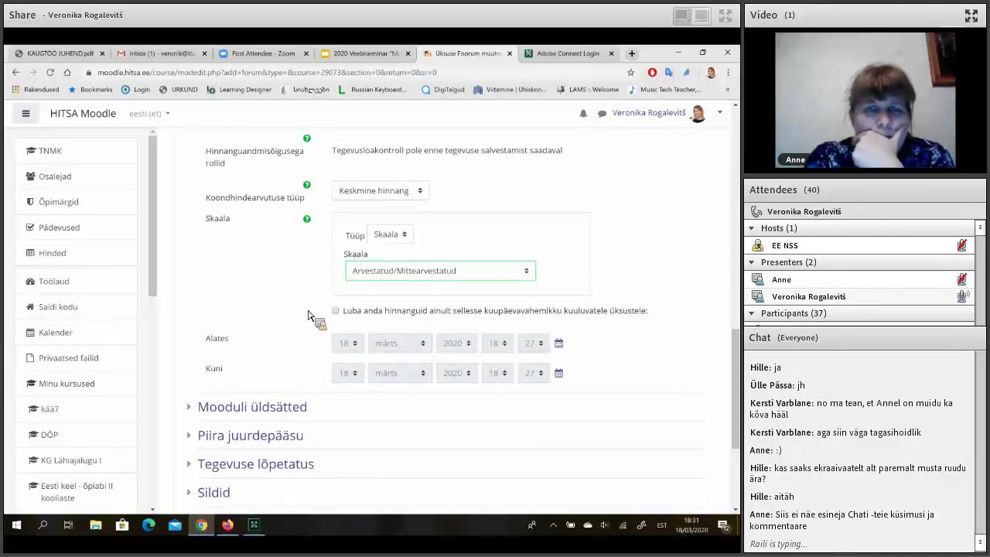
{"action": "scroll", "coordinate": [308, 316], "scroll_direction": "down", "scroll_amount": 1}
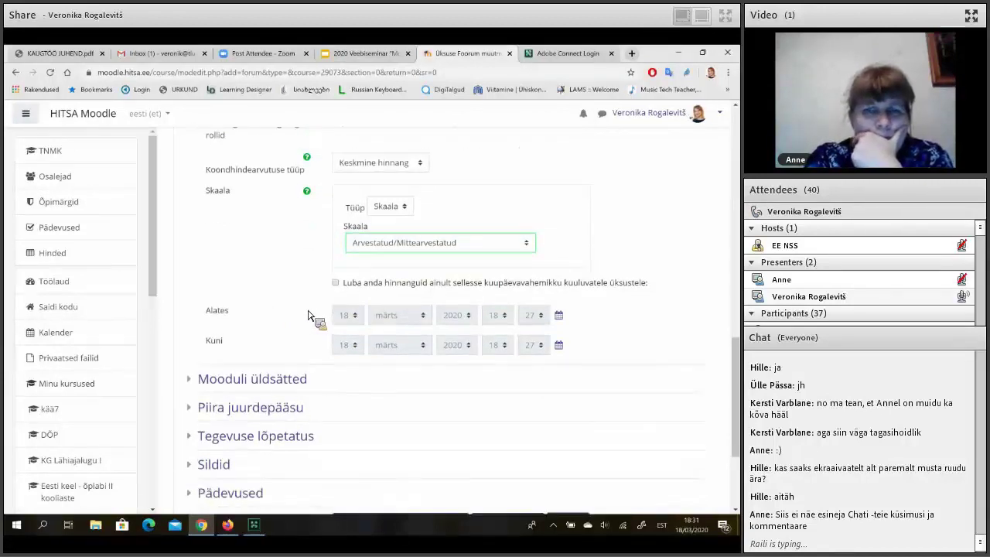
{"action": "scroll", "coordinate": [307, 315], "scroll_direction": "down", "scroll_amount": 1}
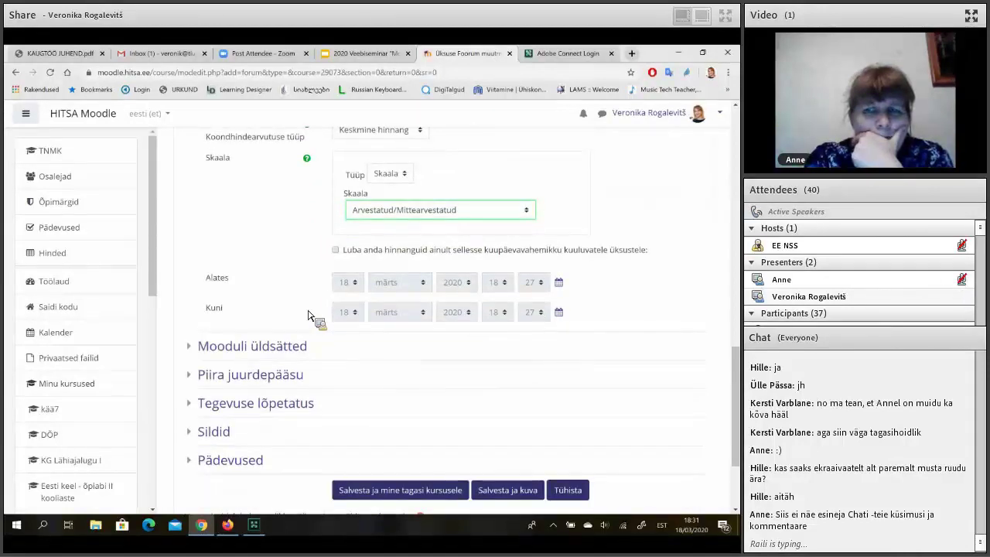
{"action": "scroll", "coordinate": [294, 332], "scroll_direction": "down", "scroll_amount": 2}
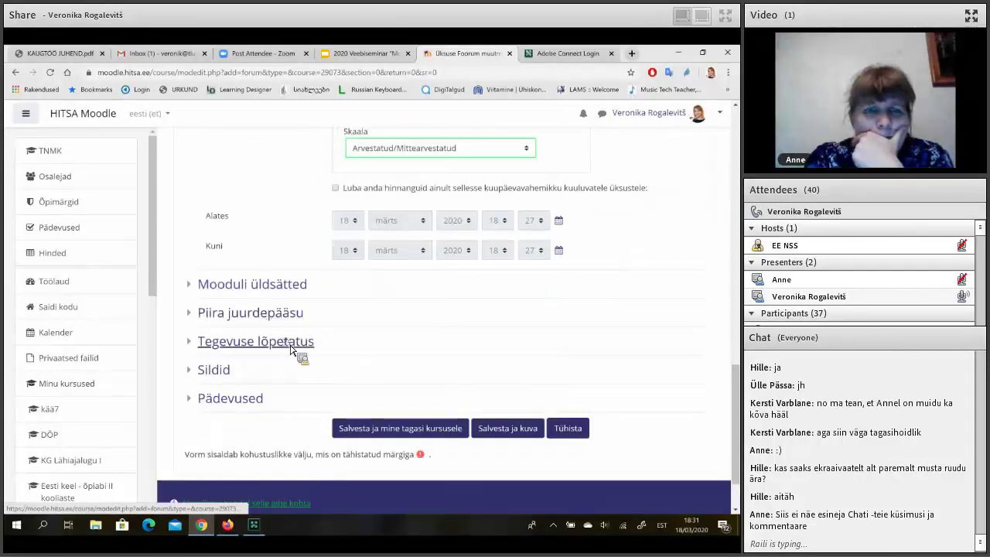
{"action": "left_click", "coordinate": [291, 346]}
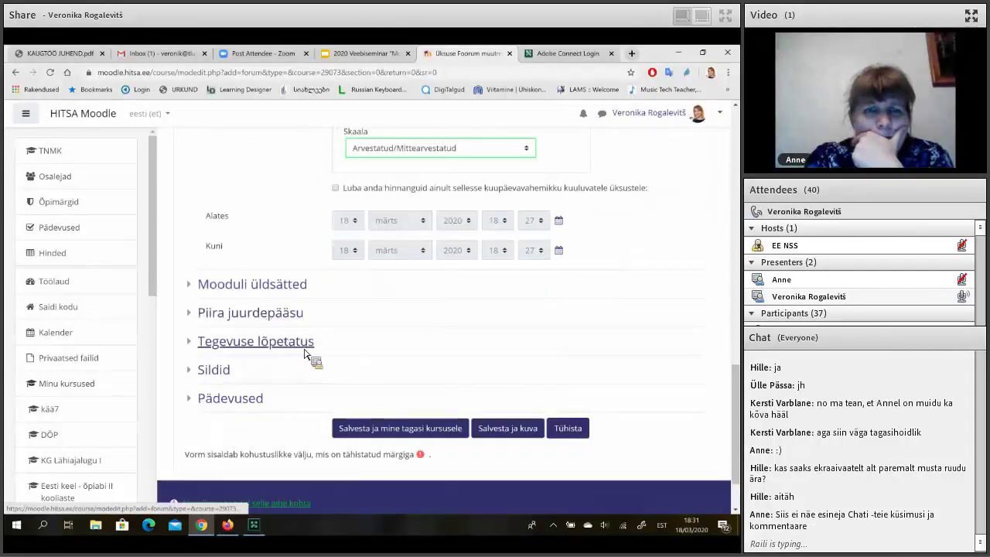
{"action": "left_click", "coordinate": [395, 371]}
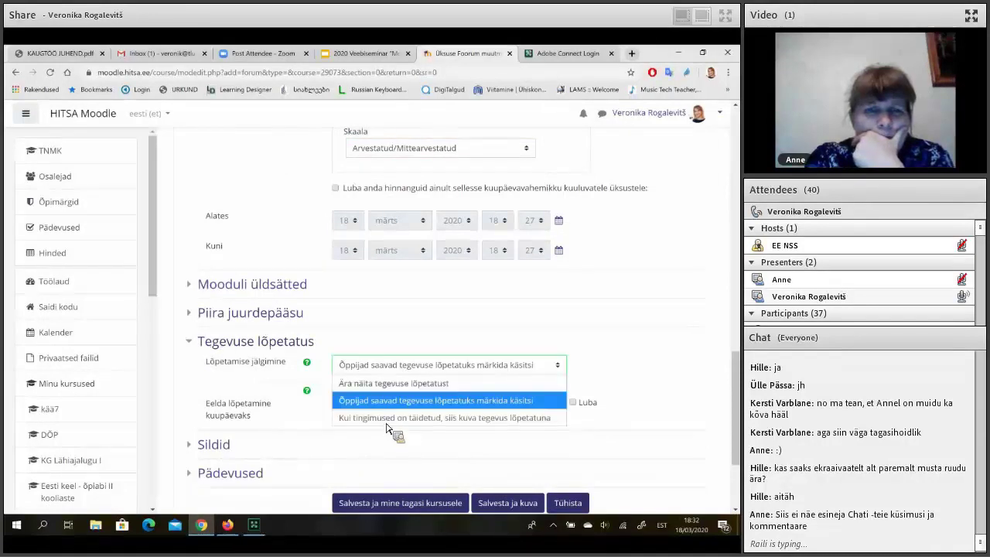
{"action": "left_click", "coordinate": [391, 420]}
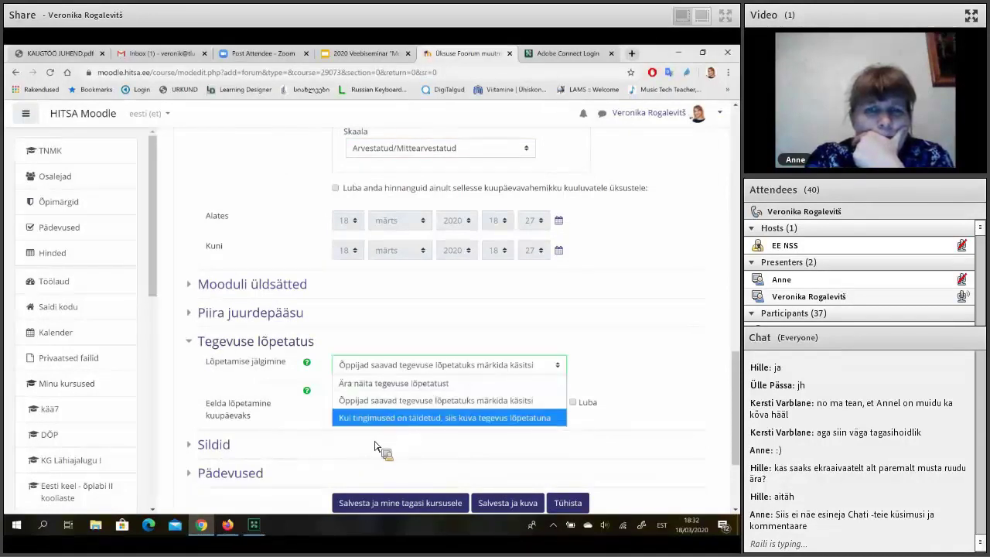
Require learners to receive a grade (Nõua hinnet) for completion, and save and display the forum.
{"action": "scroll", "coordinate": [375, 444], "scroll_direction": "down", "scroll_amount": 1}
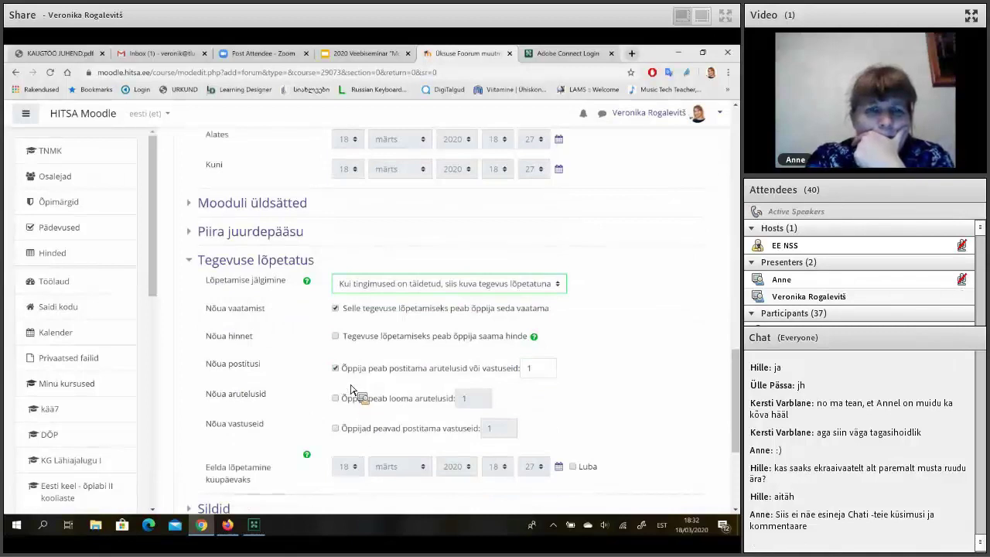
{"action": "left_click", "coordinate": [335, 336]}
{"action": "scroll", "coordinate": [513, 407], "scroll_direction": "down", "scroll_amount": 2}
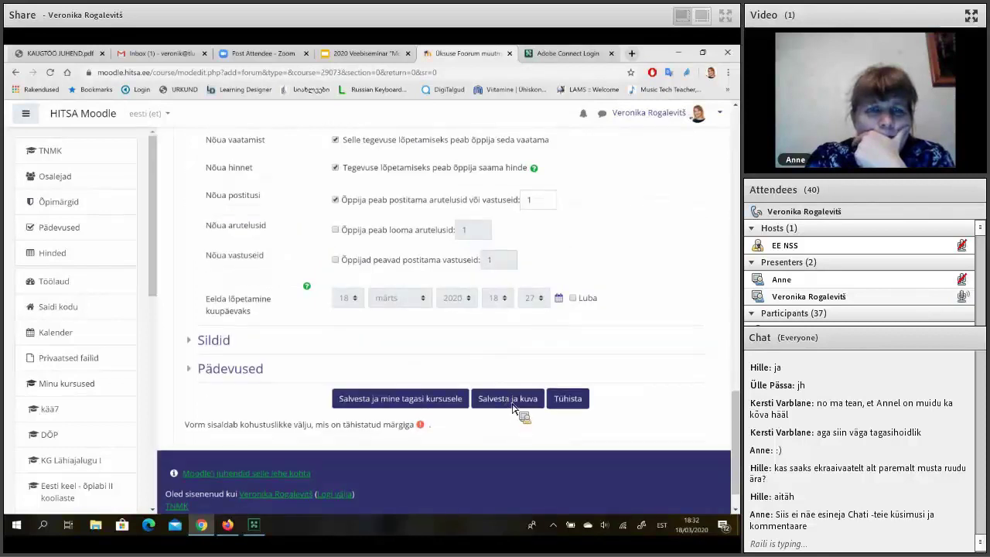
{"action": "left_click", "coordinate": [507, 399]}
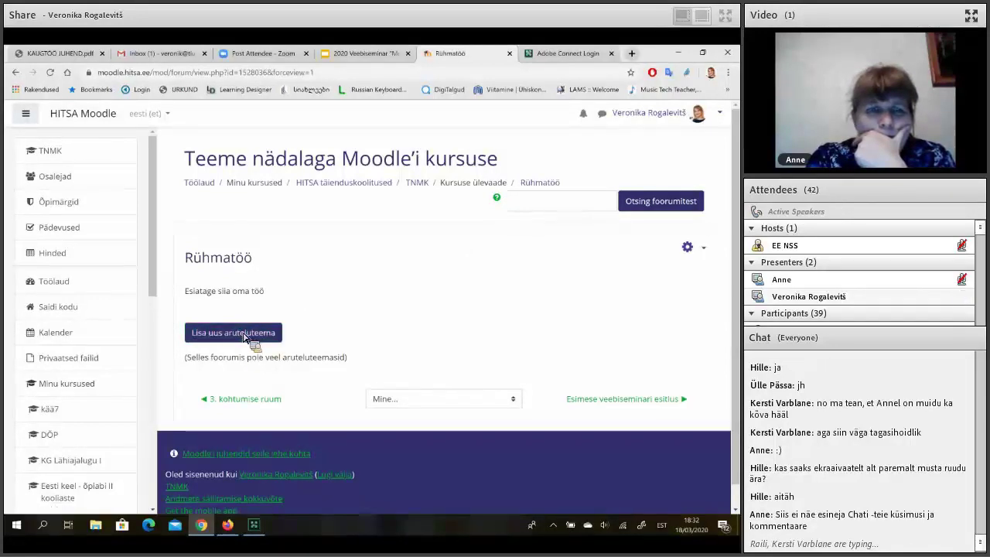
Start a new discussion topic in the Rühmatöö forum and open its advanced form.
{"action": "left_click", "coordinate": [244, 337]}
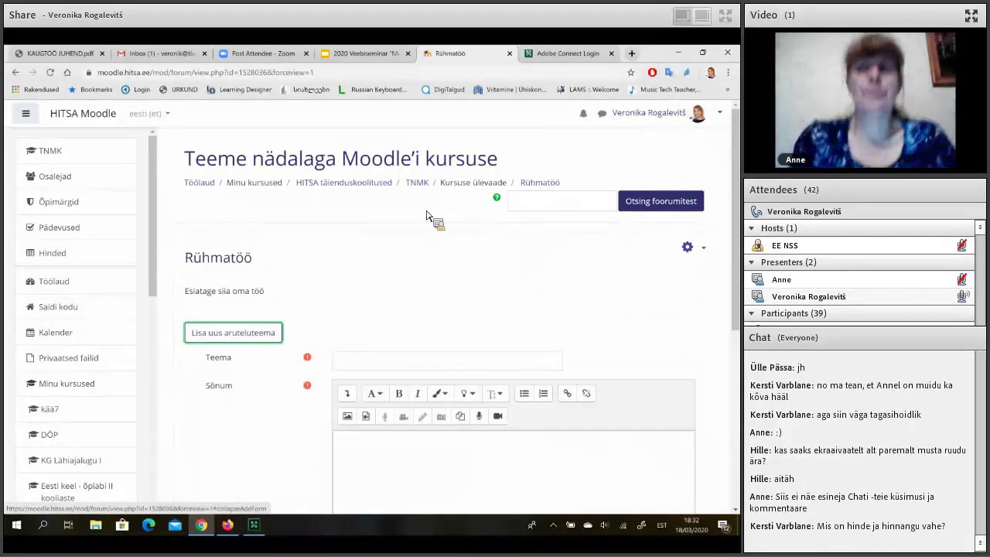
{"action": "scroll", "coordinate": [425, 227], "scroll_direction": "down", "scroll_amount": 2}
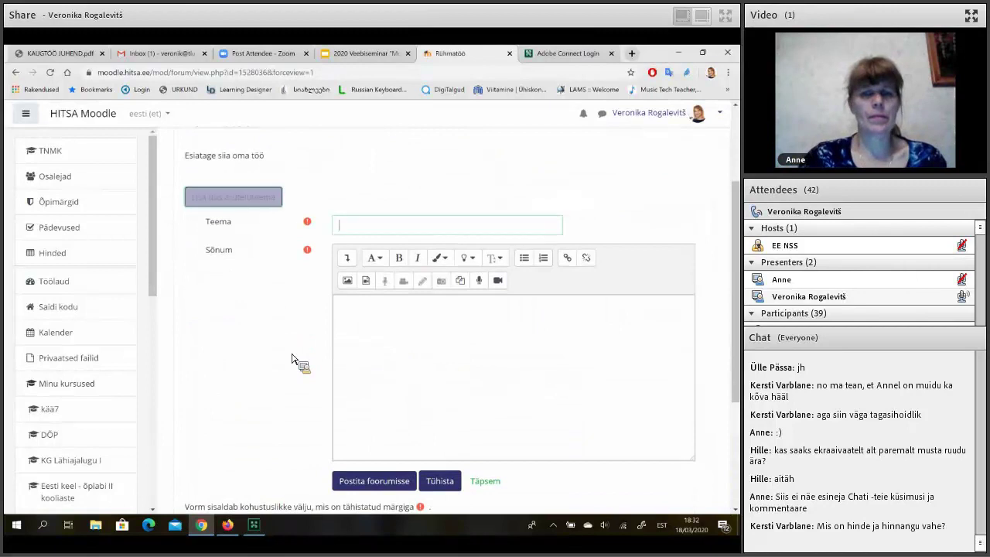
{"action": "scroll", "coordinate": [294, 357], "scroll_direction": "down", "scroll_amount": 3}
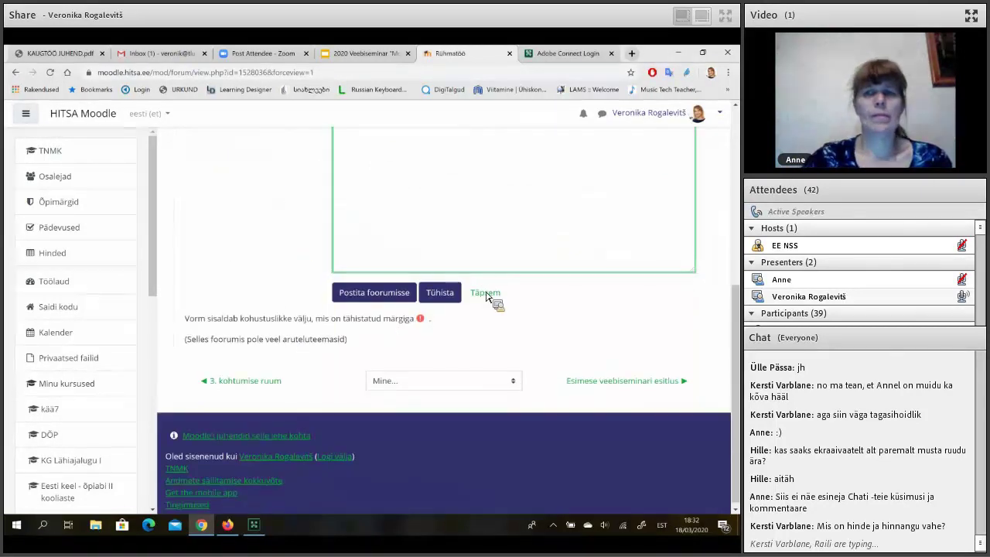
{"action": "left_click", "coordinate": [484, 288]}
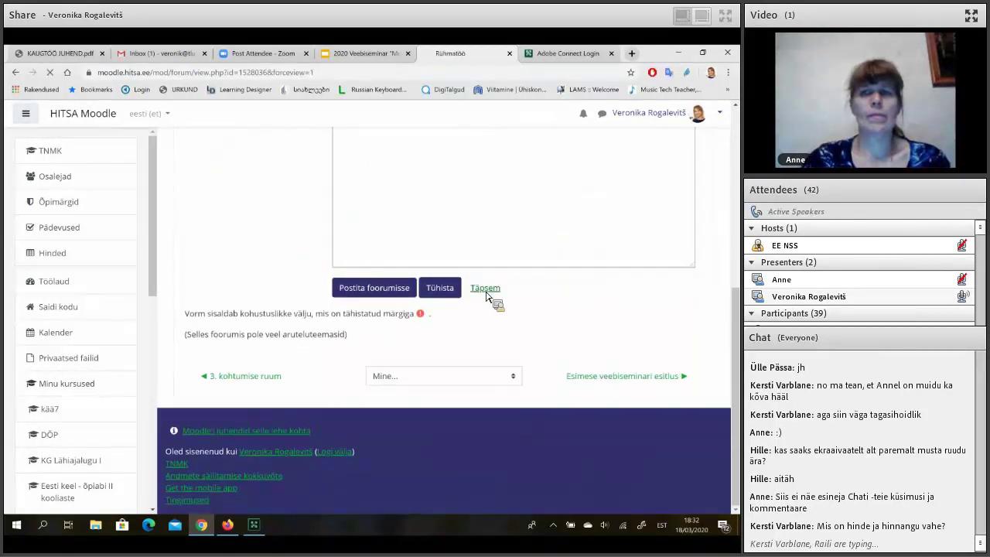
Examine the Manus attachment area and the subscription, pinning and notification options of the new discussion form, and cancel the post.
{"action": "scroll", "coordinate": [487, 297], "scroll_direction": "down", "scroll_amount": 5}
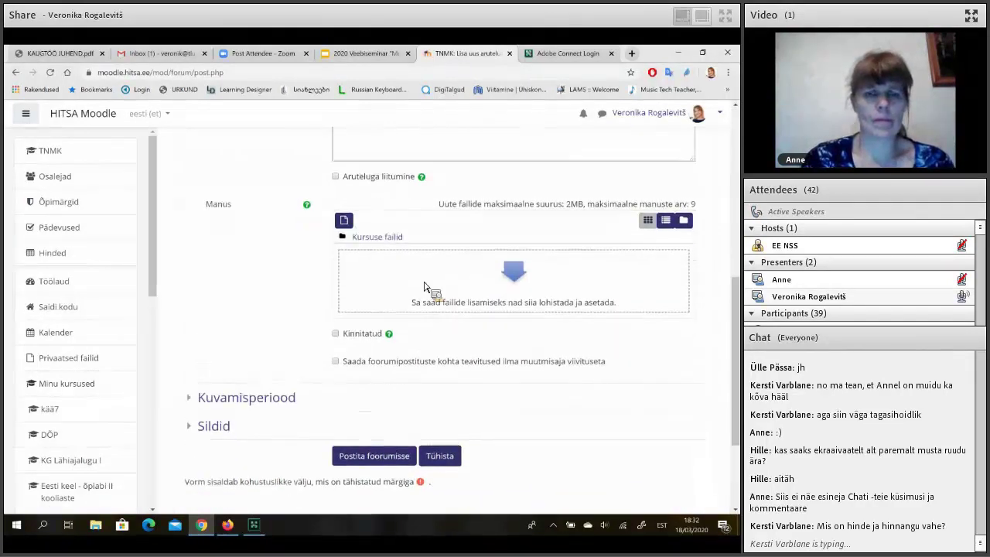
{"action": "left_click_drag", "start_coordinate": [424, 286], "coordinate": [288, 291]}
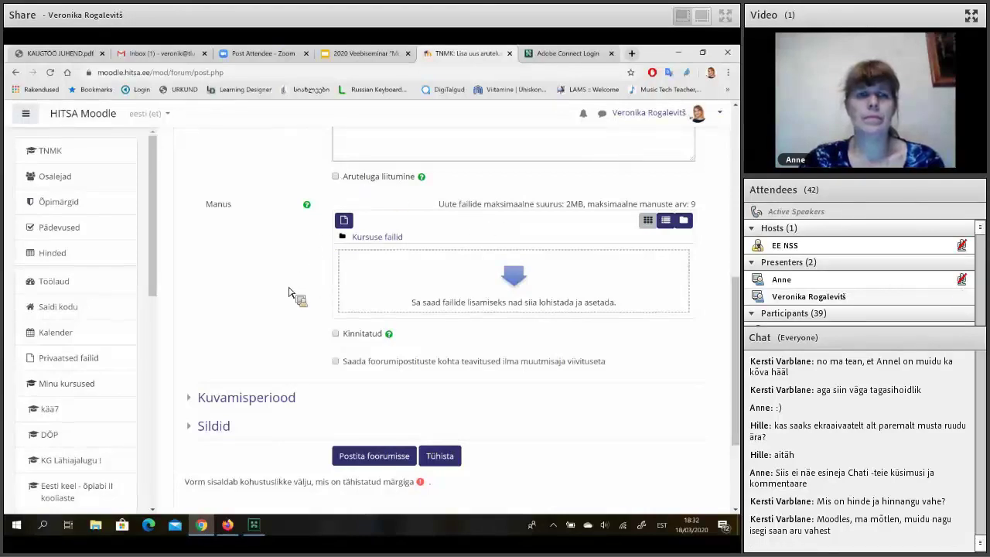
{"action": "scroll", "coordinate": [289, 290], "scroll_direction": "down", "scroll_amount": 1}
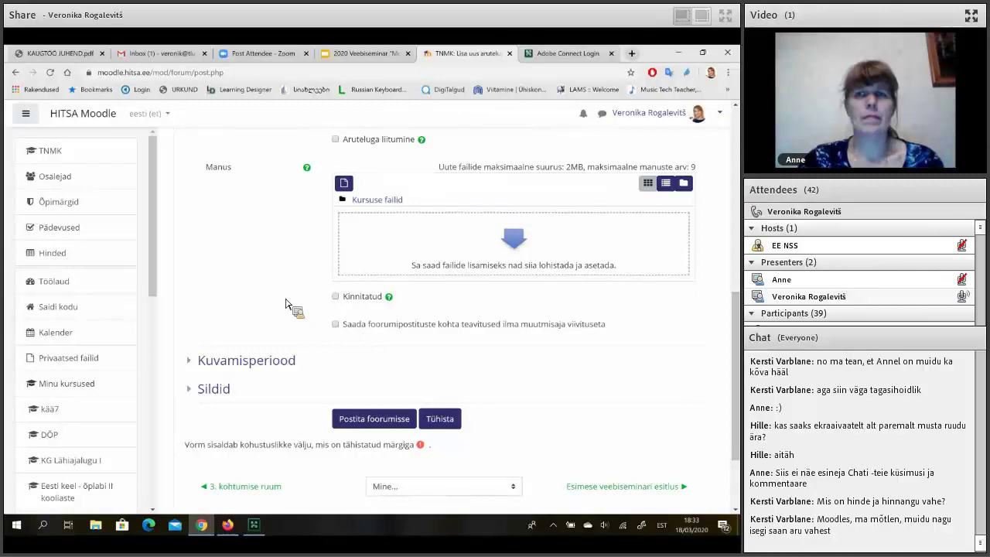
{"action": "scroll", "coordinate": [285, 303], "scroll_direction": "up", "scroll_amount": 1}
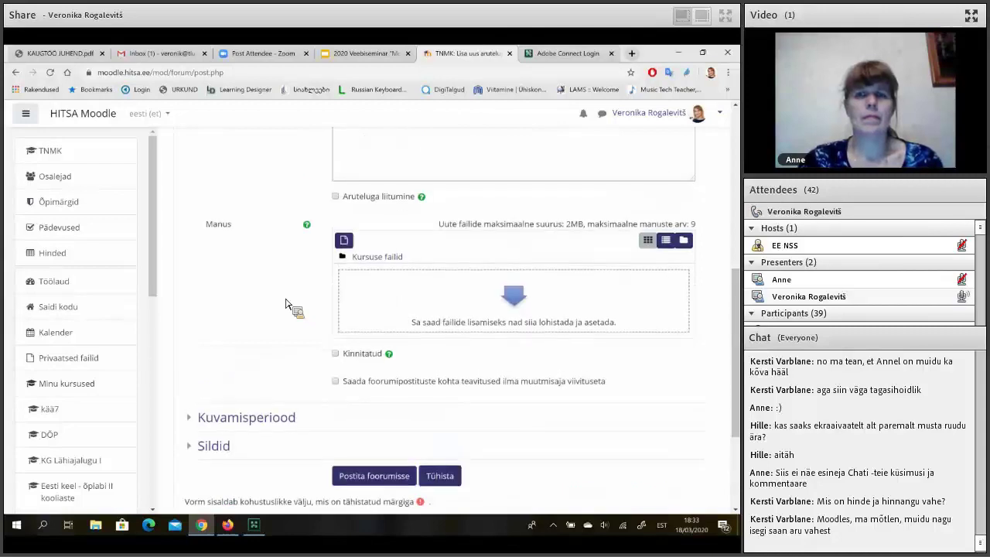
{"action": "scroll", "coordinate": [286, 303], "scroll_direction": "up", "scroll_amount": 1}
{"action": "scroll", "coordinate": [286, 303], "scroll_direction": "down", "scroll_amount": 1}
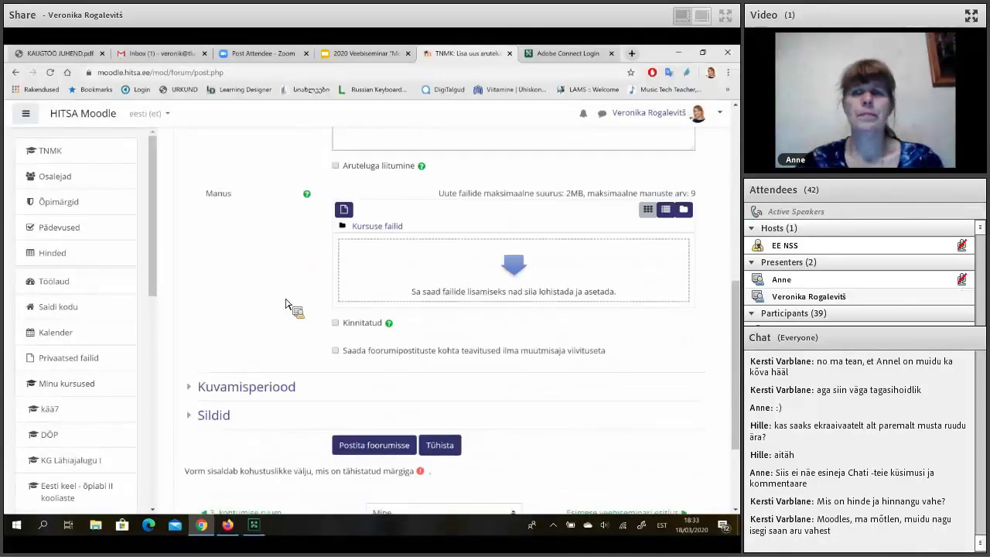
{"action": "scroll", "coordinate": [286, 303], "scroll_direction": "down", "scroll_amount": 1}
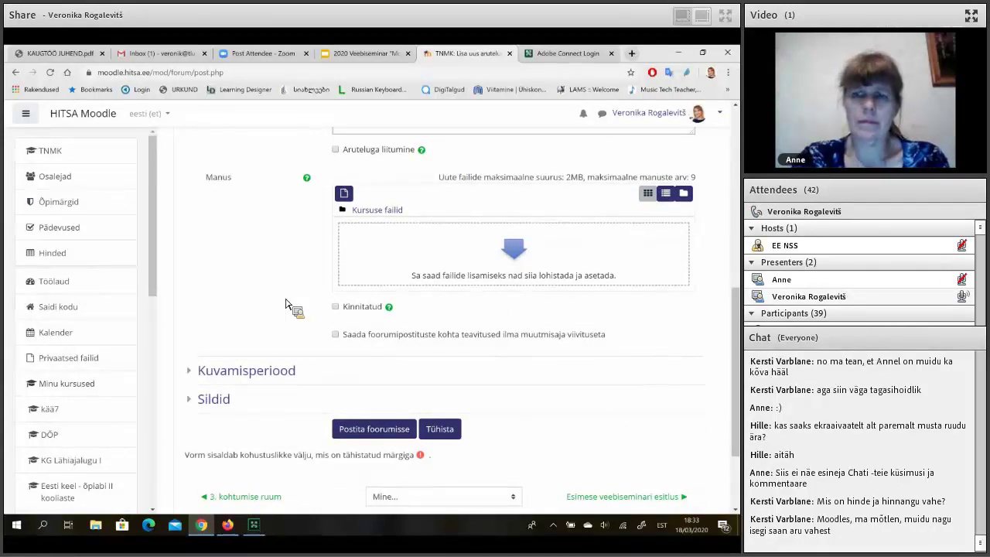
{"action": "scroll", "coordinate": [248, 304], "scroll_direction": "down", "scroll_amount": 2}
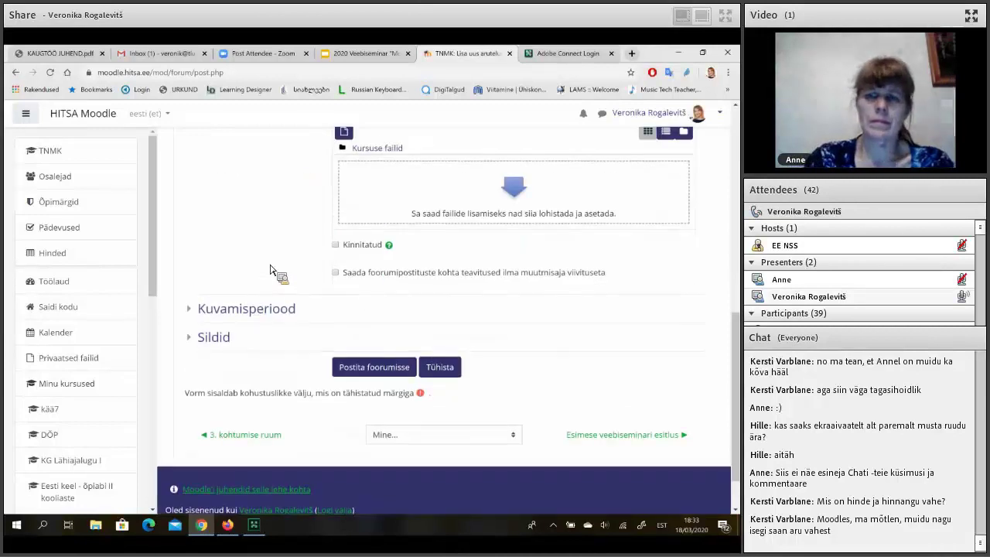
{"action": "left_click", "coordinate": [450, 371]}
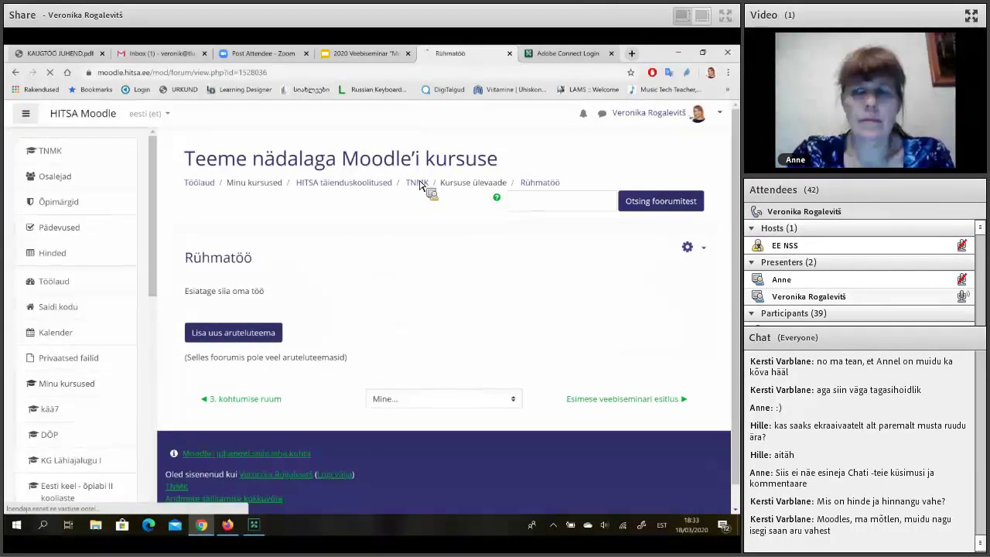
Return to the TNMK course page and open the "Loodava kursuse plaanid" forum in the "Katsetame Moodle'it õppijana" section.
{"action": "left_click", "coordinate": [418, 183]}
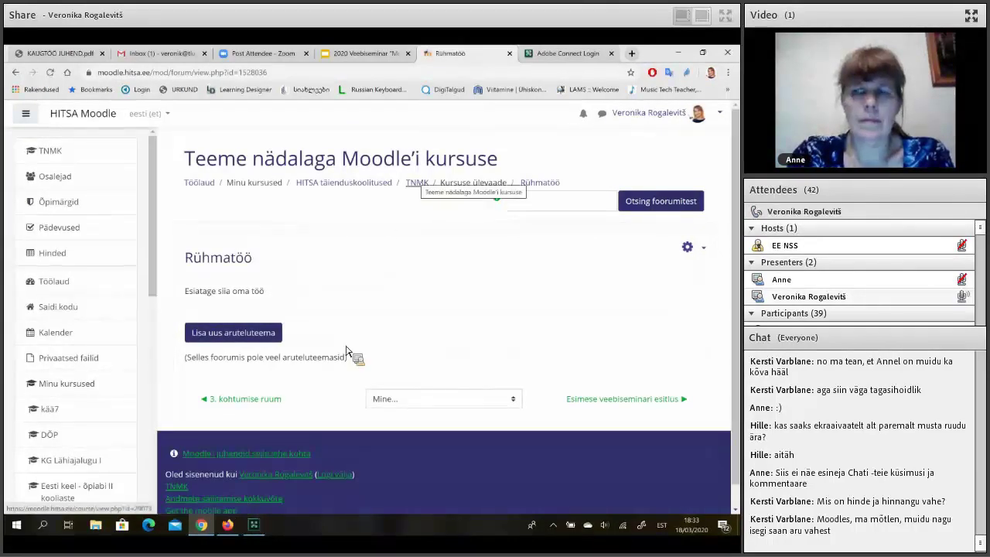
{"action": "scroll", "coordinate": [344, 365], "scroll_direction": "down", "scroll_amount": 5}
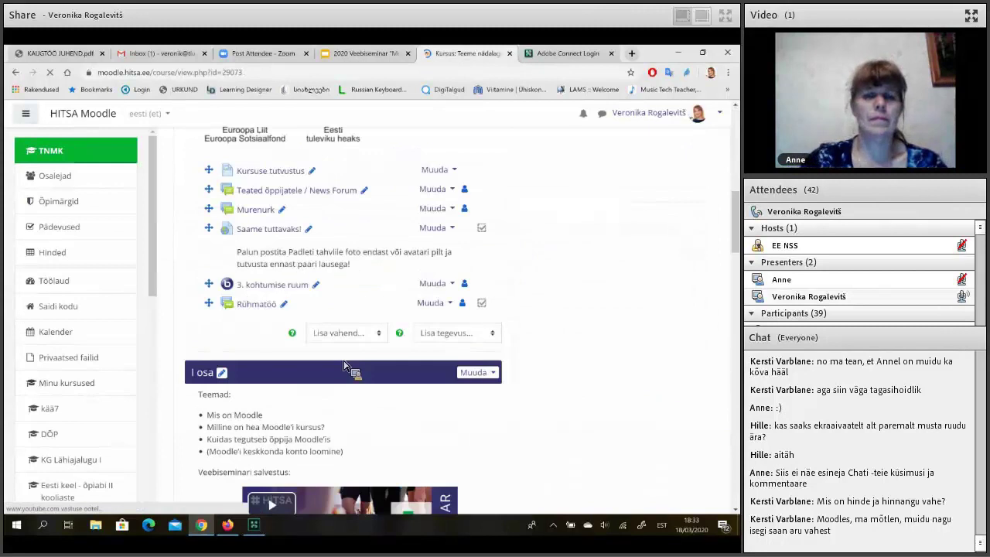
{"action": "scroll", "coordinate": [344, 365], "scroll_direction": "down", "scroll_amount": 2}
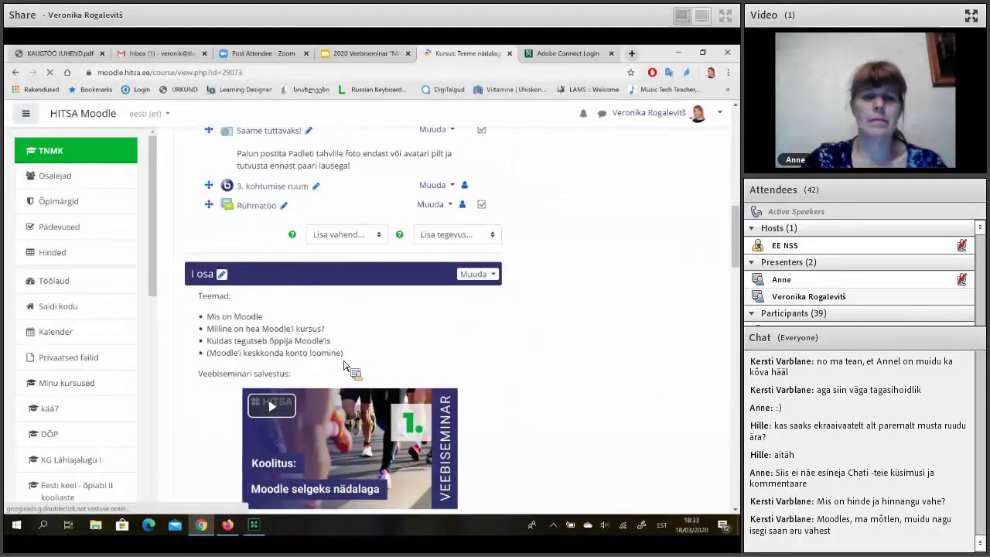
{"action": "scroll", "coordinate": [344, 365], "scroll_direction": "down", "scroll_amount": 4}
{"action": "scroll", "coordinate": [333, 350], "scroll_direction": "down", "scroll_amount": 2}
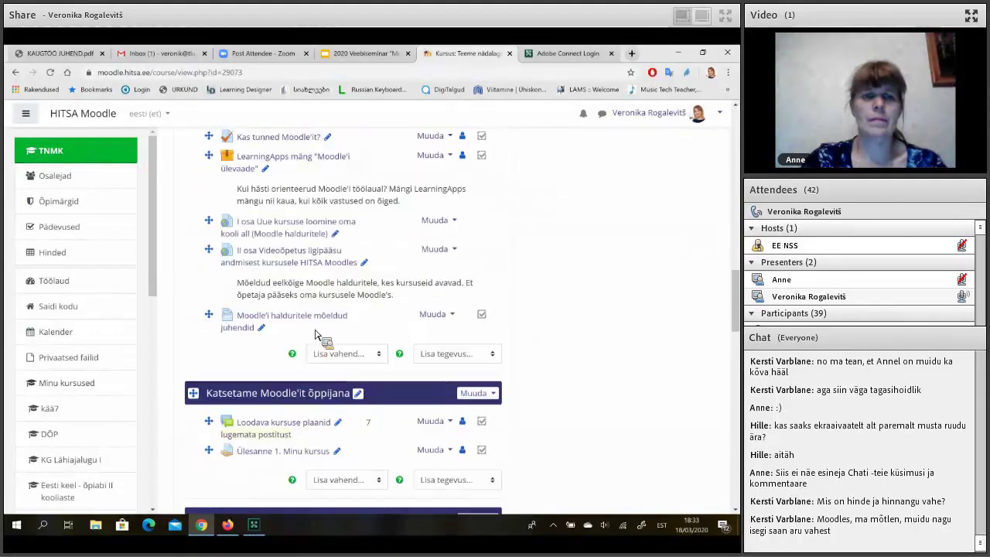
{"action": "scroll", "coordinate": [295, 309], "scroll_direction": "down", "scroll_amount": 2}
{"action": "left_click", "coordinate": [300, 311]}
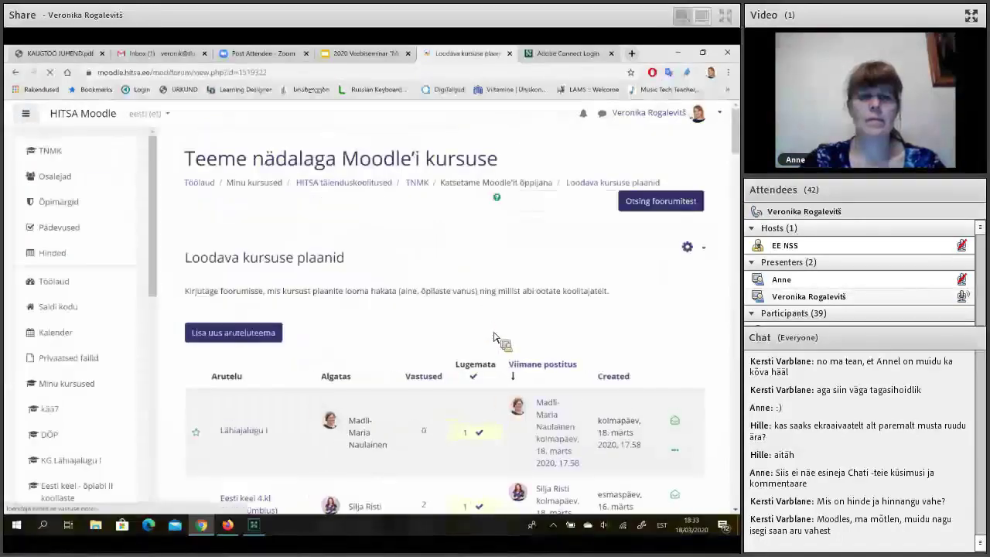
Examine the forum's discussion list and bring up the star, pin and lock options for the "Lähiajalugu I" discussion.
{"action": "scroll", "coordinate": [493, 309], "scroll_direction": "down", "scroll_amount": 1}
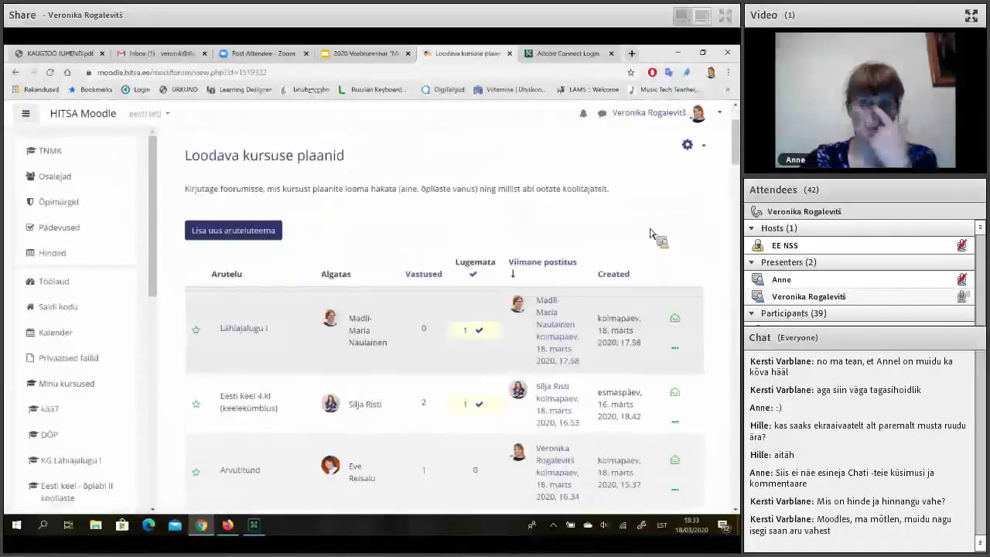
{"action": "scroll", "coordinate": [650, 232], "scroll_direction": "up", "scroll_amount": 1}
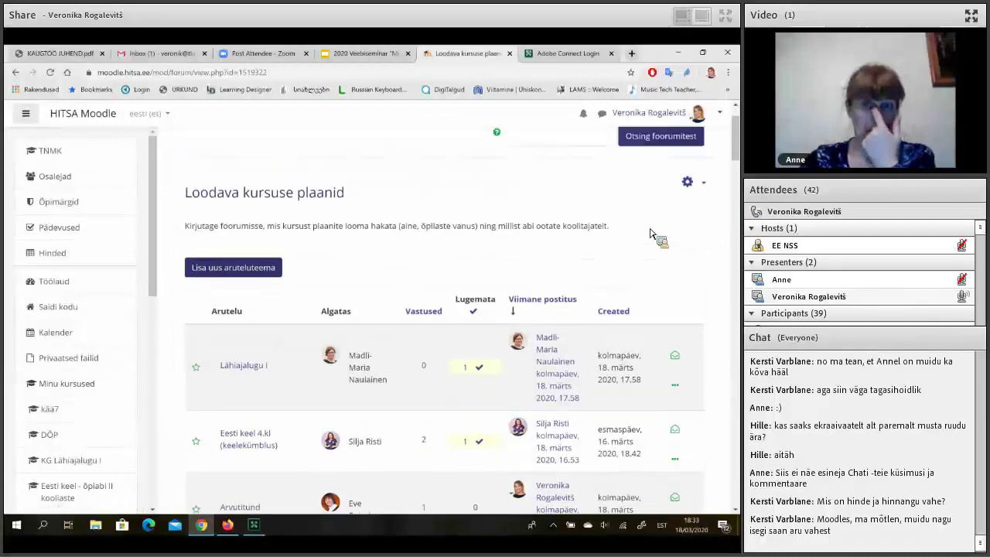
{"action": "scroll", "coordinate": [195, 286], "scroll_direction": "down", "scroll_amount": 1}
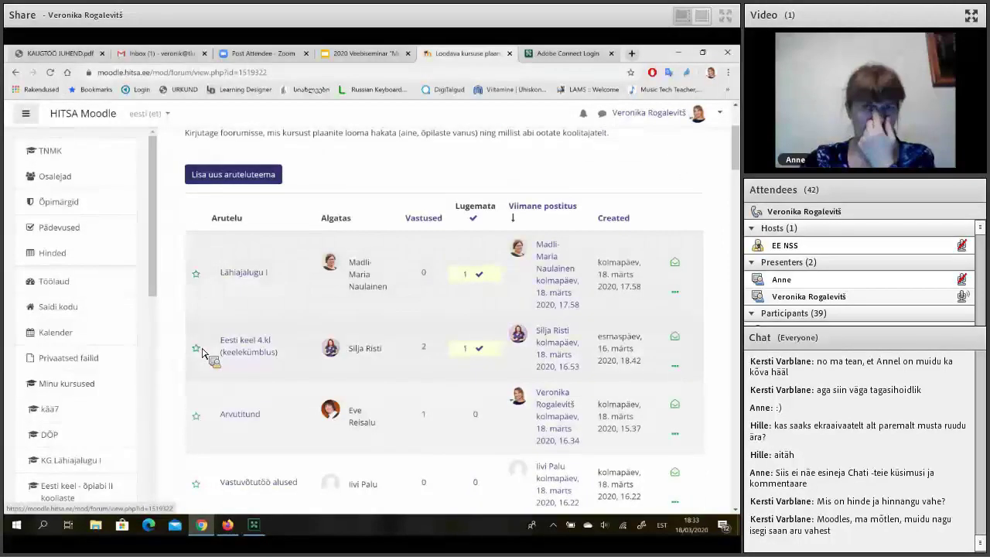
{"action": "scroll", "coordinate": [203, 353], "scroll_direction": "down", "scroll_amount": 1}
{"action": "scroll", "coordinate": [203, 353], "scroll_direction": "down", "scroll_amount": 1}
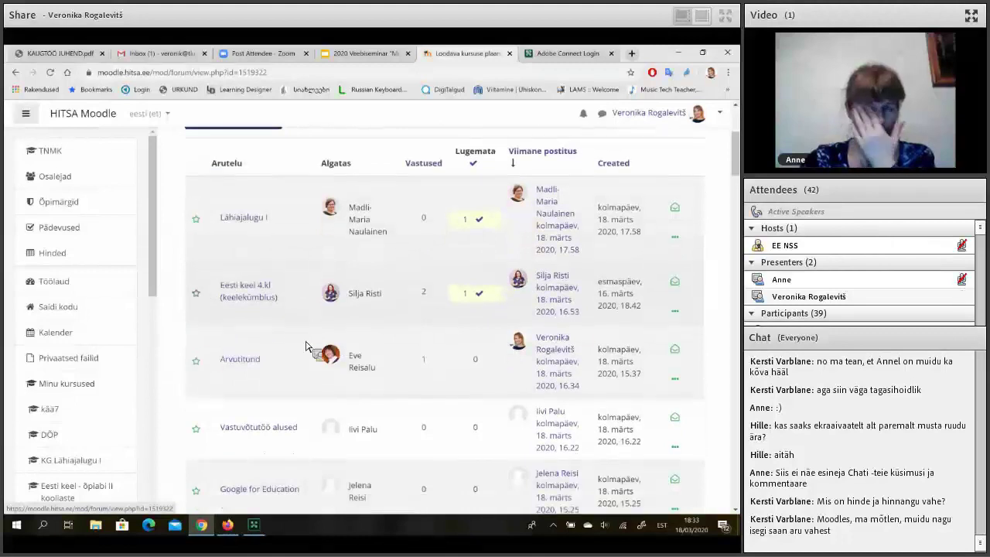
{"action": "left_click", "coordinate": [677, 242]}
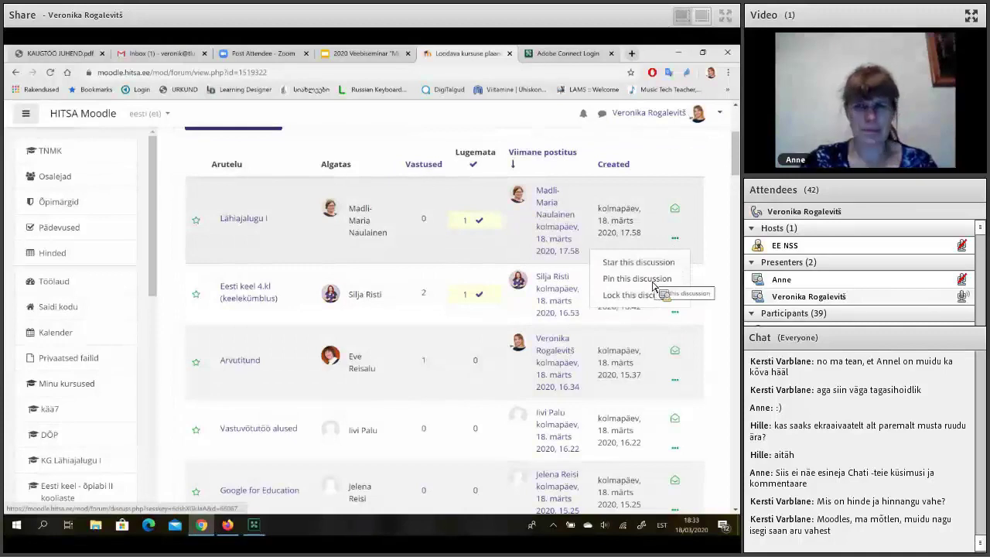
Lock the "Lähiajalugu I" discussion and unlock it again.
{"action": "left_click_drag", "start_coordinate": [653, 287], "coordinate": [632, 300]}
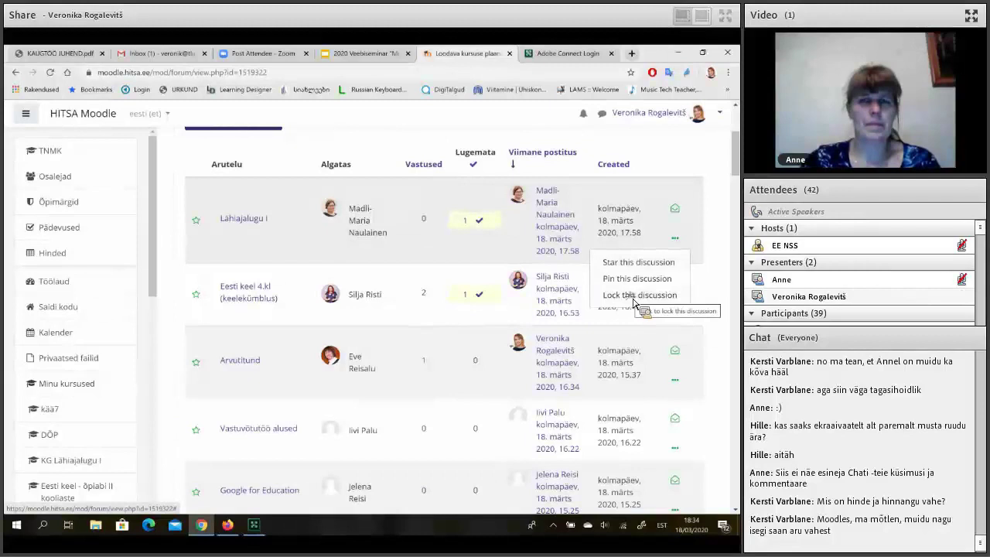
{"action": "left_click", "coordinate": [633, 300]}
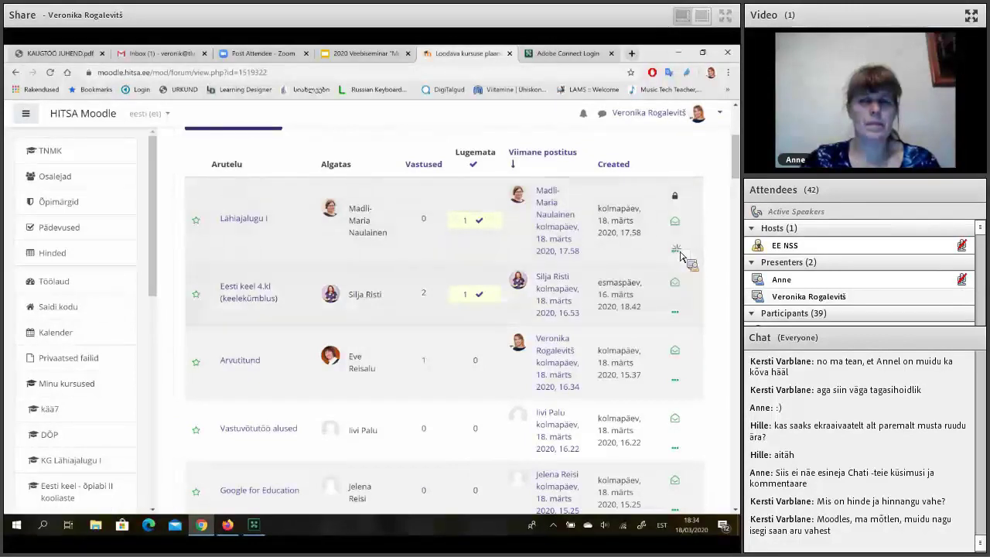
{"action": "left_click", "coordinate": [677, 253]}
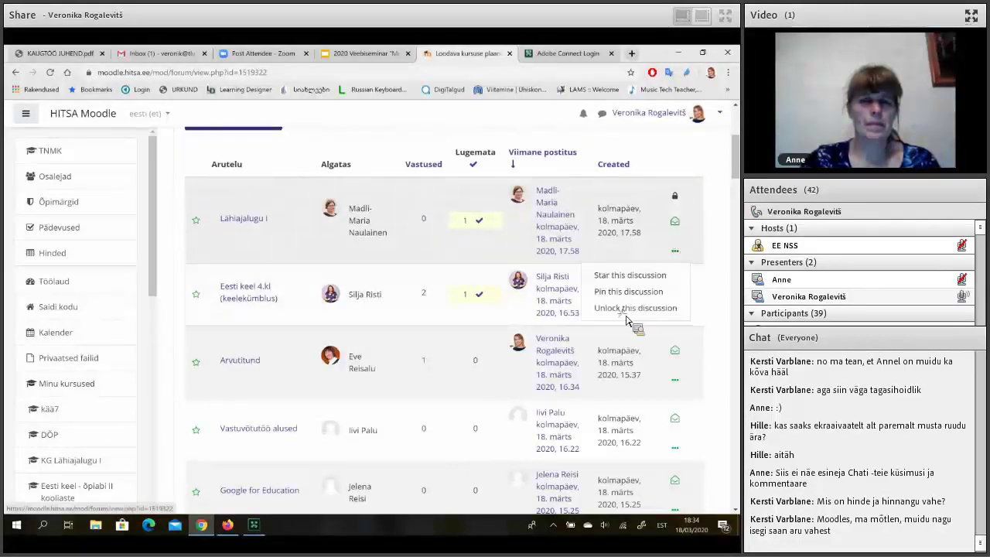
{"action": "left_click", "coordinate": [629, 309]}
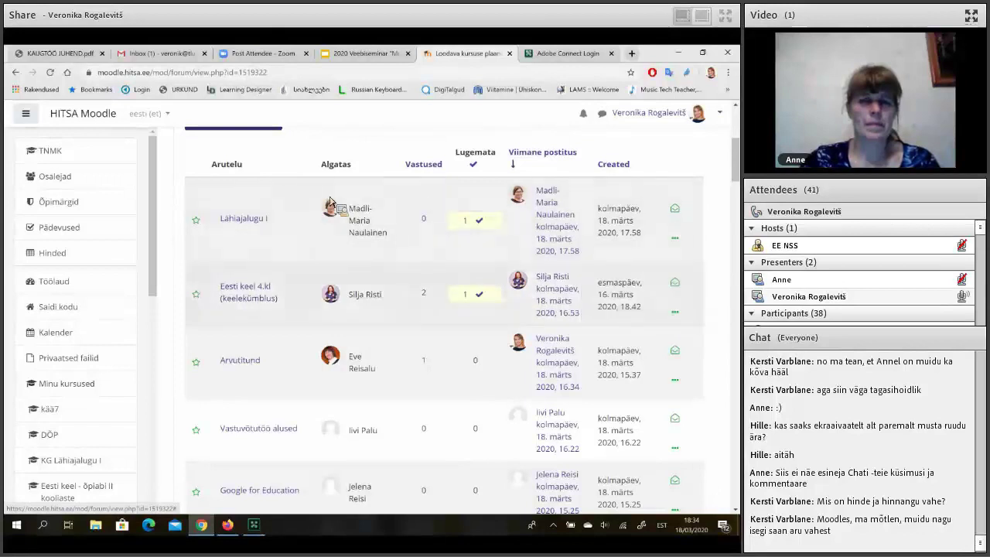
Return from the "Loodava kursuse plaanid" forum to the TNMK course page.
{"action": "scroll", "coordinate": [371, 201], "scroll_direction": "up", "scroll_amount": 2}
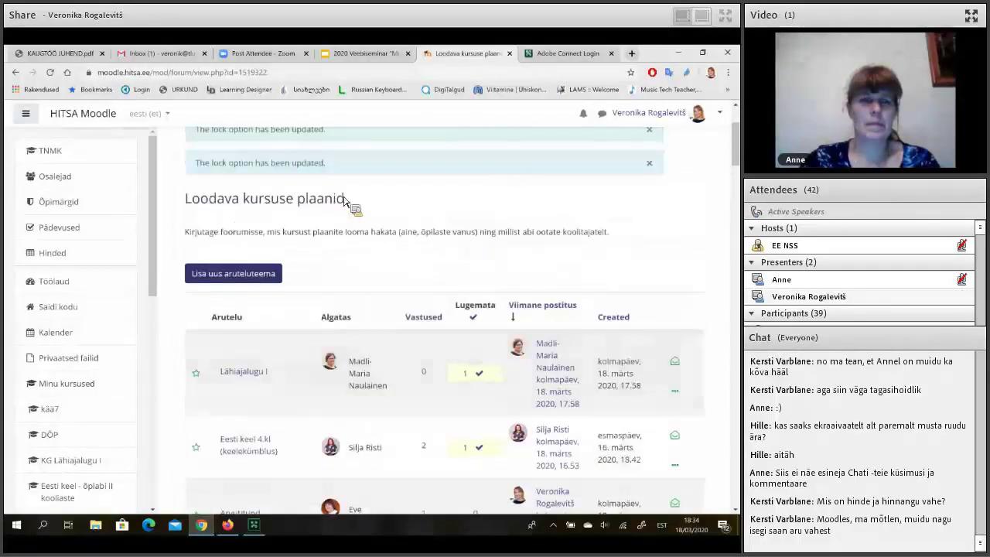
{"action": "scroll", "coordinate": [410, 195], "scroll_direction": "up", "scroll_amount": 2}
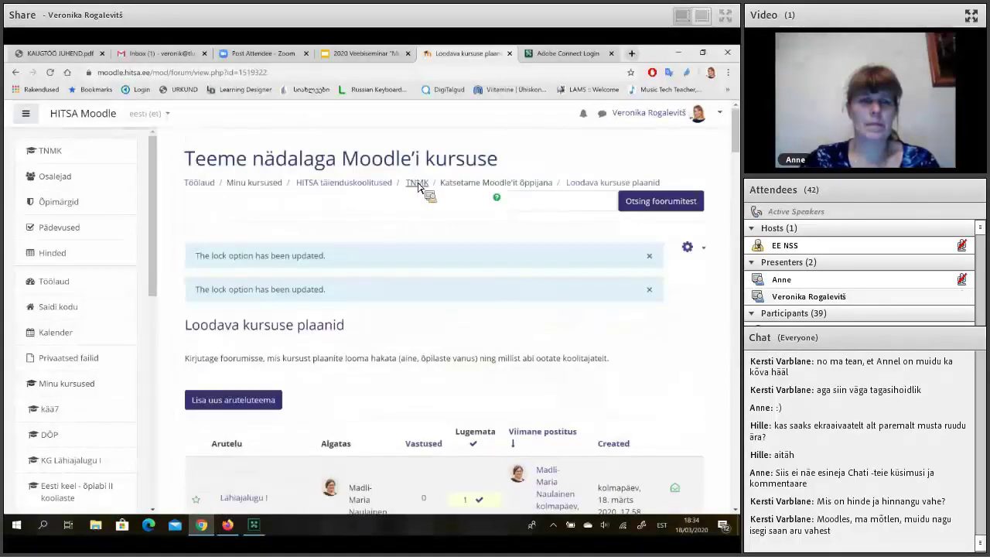
{"action": "left_click", "coordinate": [415, 183]}
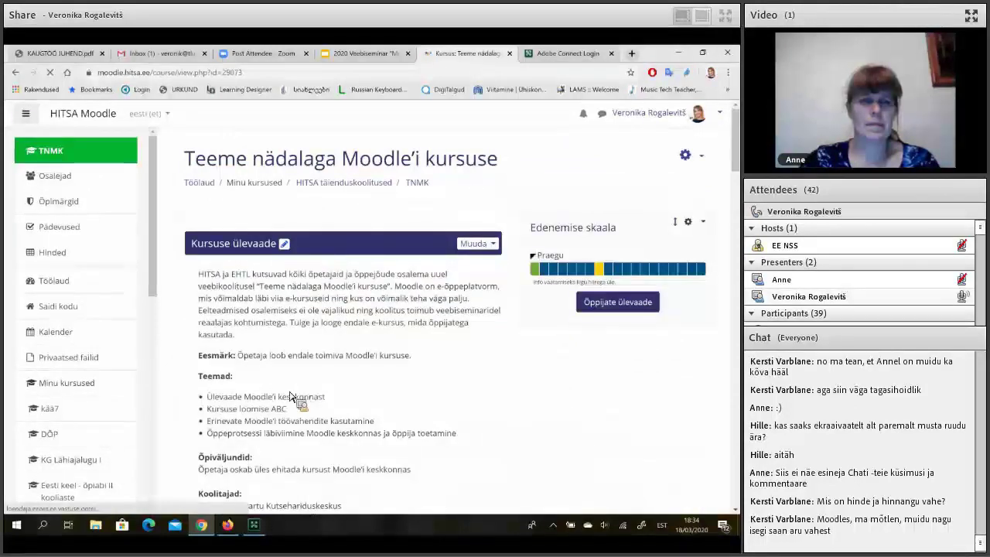
{"action": "scroll", "coordinate": [262, 542], "scroll_direction": "down", "scroll_amount": 1}
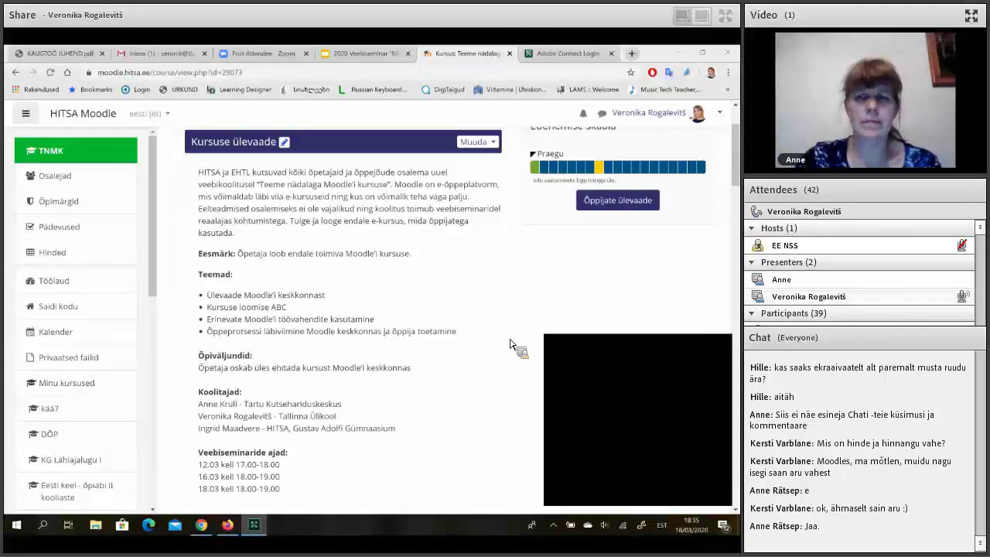
{"action": "scroll", "coordinate": [56, 264], "scroll_direction": "up", "scroll_amount": 2}
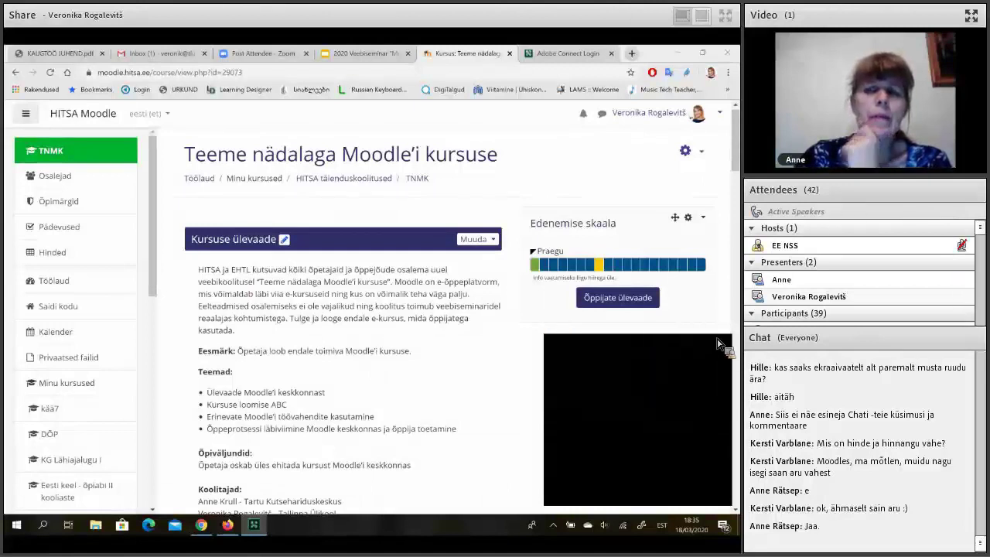
{"action": "left_click", "coordinate": [232, 539]}
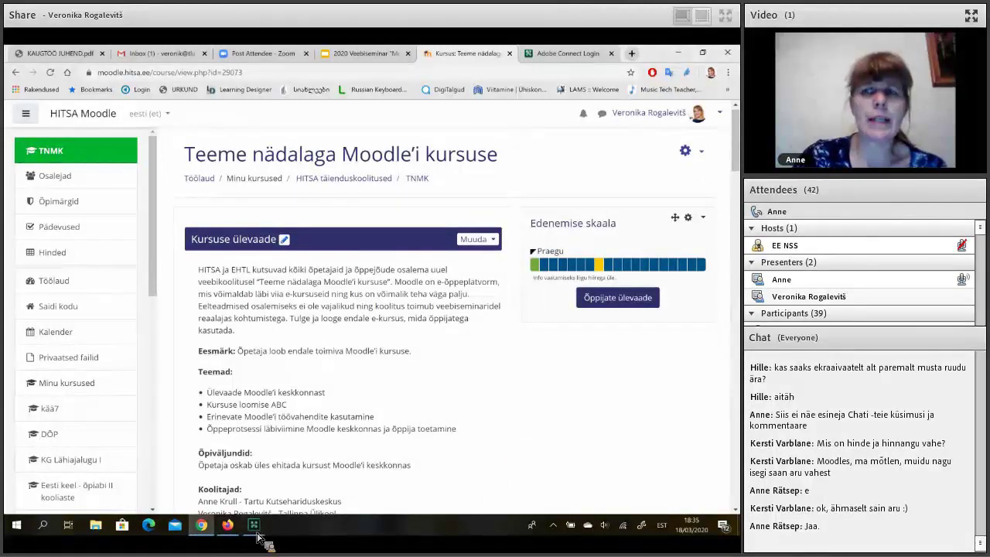
{"action": "left_click", "coordinate": [254, 533]}
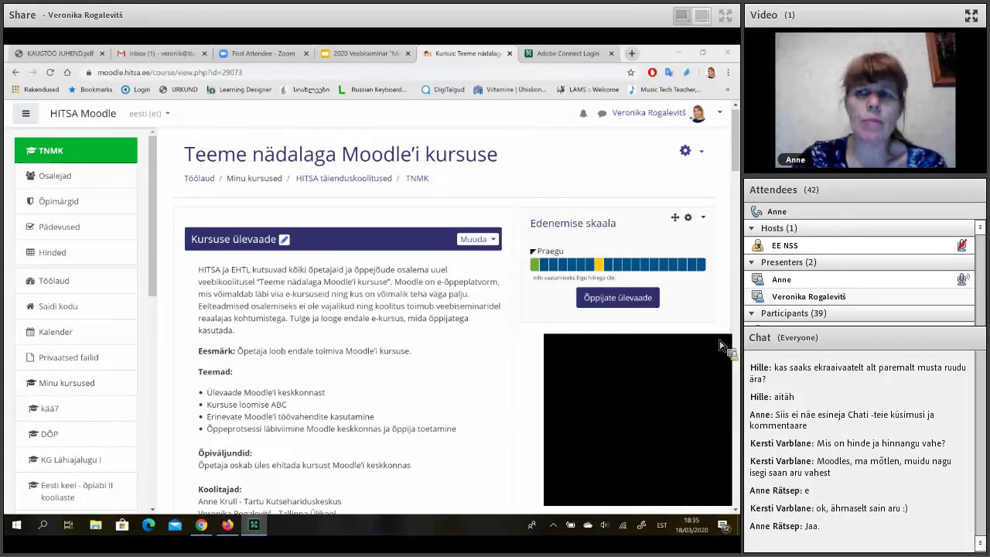
{"action": "left_click", "coordinate": [377, 380]}
{"action": "scroll", "coordinate": [377, 381], "scroll_direction": "down", "scroll_amount": 1}
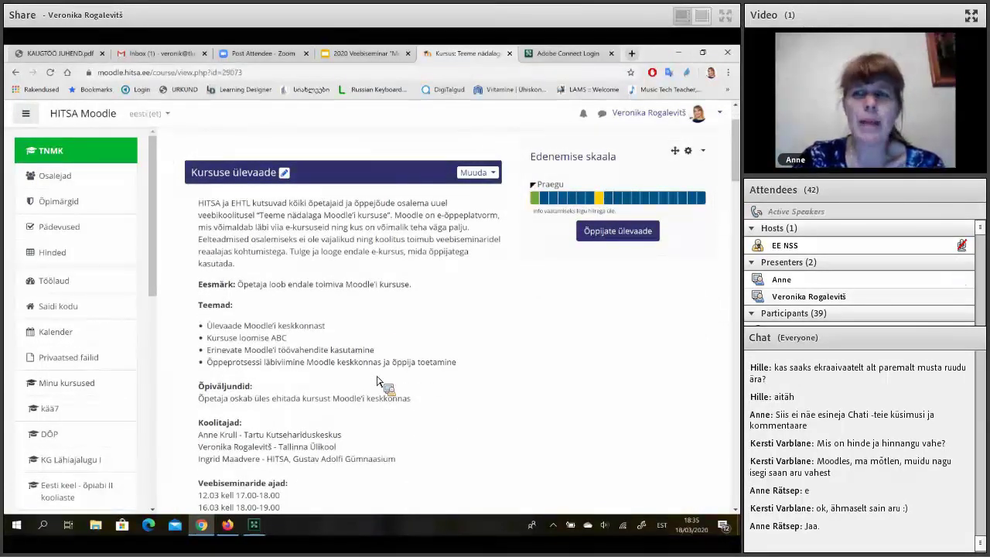
Review the forum's rating settings, choosing the Arvestatud/Mittearvestatud scale with the Keskmine hinnang aggregate, and save back to the course.
{"action": "scroll", "coordinate": [377, 381], "scroll_direction": "down", "scroll_amount": 1}
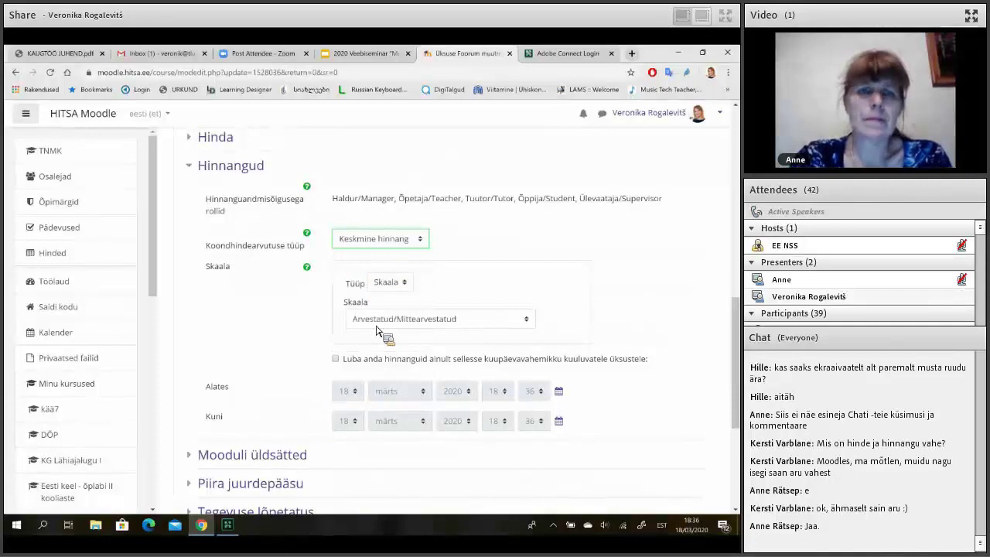
{"action": "left_click", "coordinate": [364, 240]}
{"action": "key", "text": "Escape"}
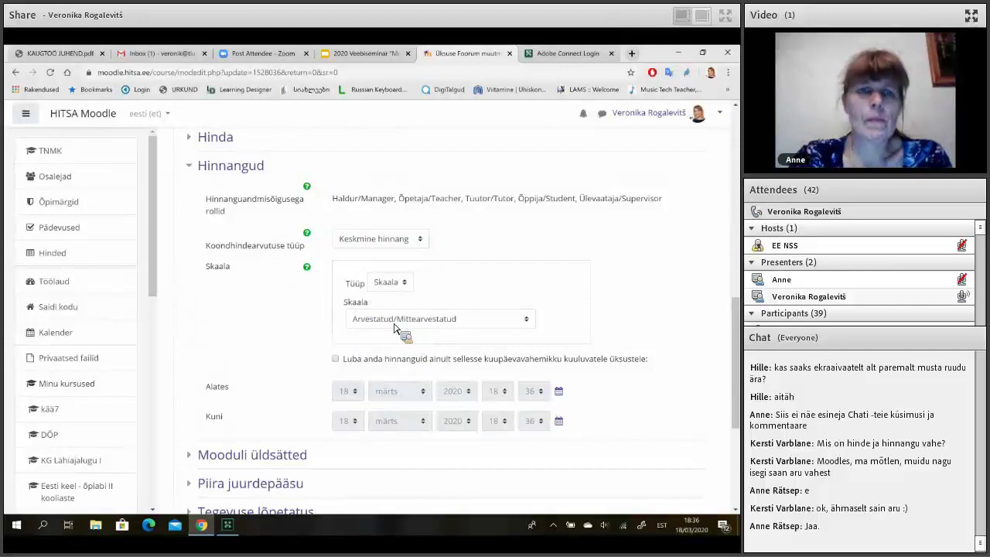
{"action": "left_click", "coordinate": [395, 321]}
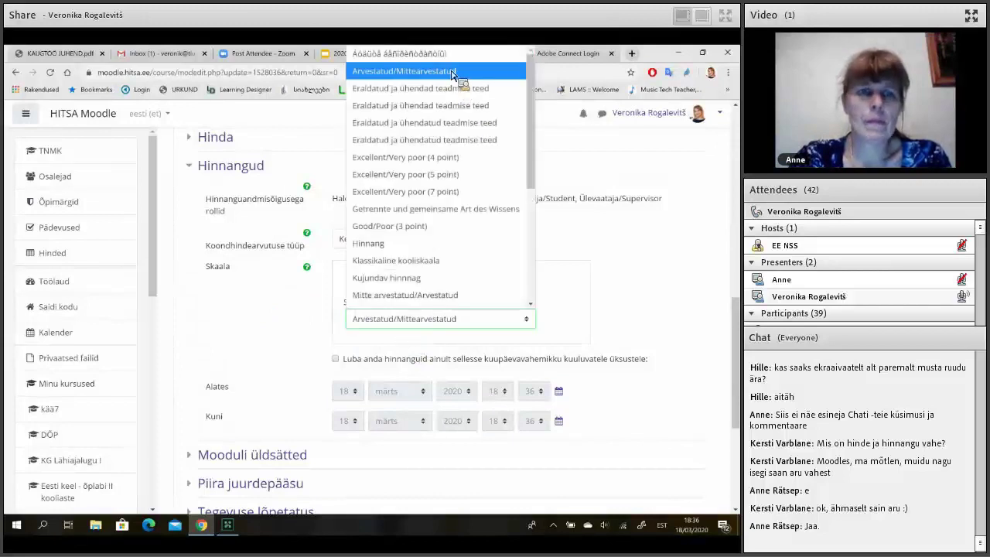
{"action": "left_click", "coordinate": [452, 73]}
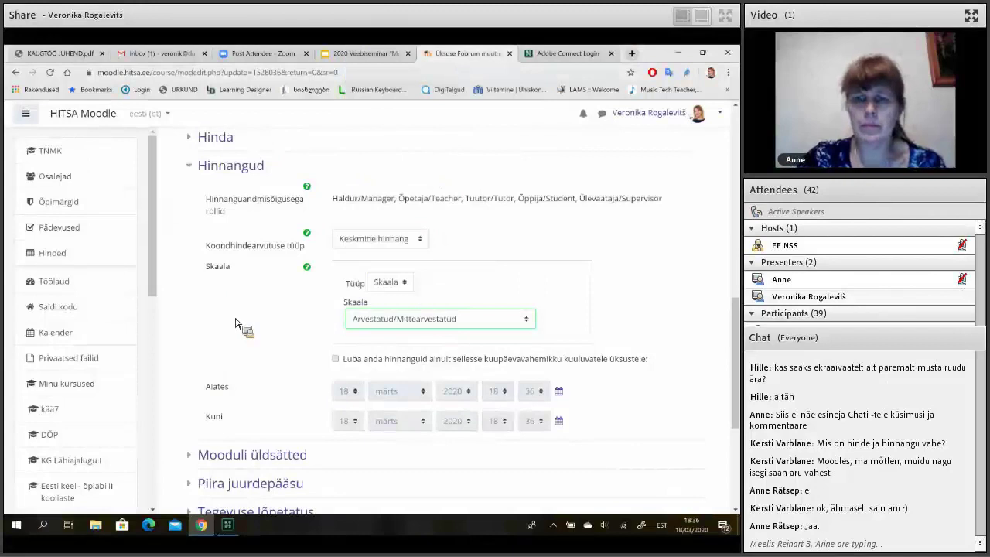
{"action": "scroll", "coordinate": [236, 323], "scroll_direction": "down", "scroll_amount": 1}
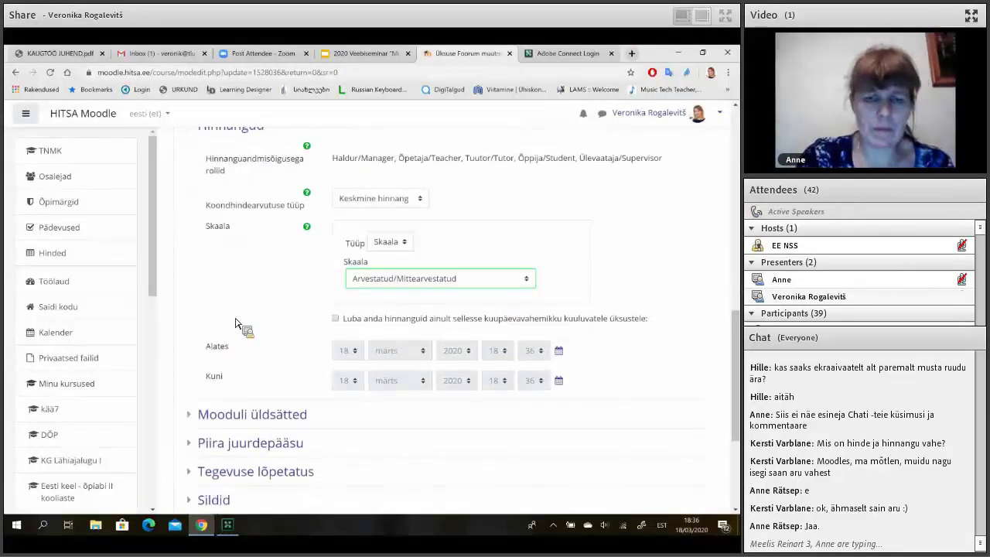
{"action": "scroll", "coordinate": [242, 323], "scroll_direction": "down", "scroll_amount": 4}
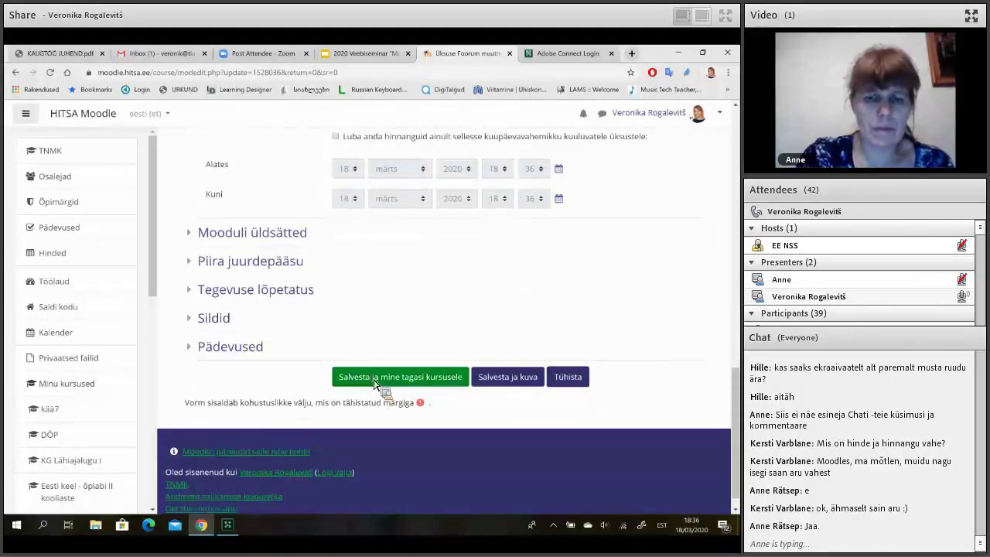
{"action": "left_click", "coordinate": [375, 381]}
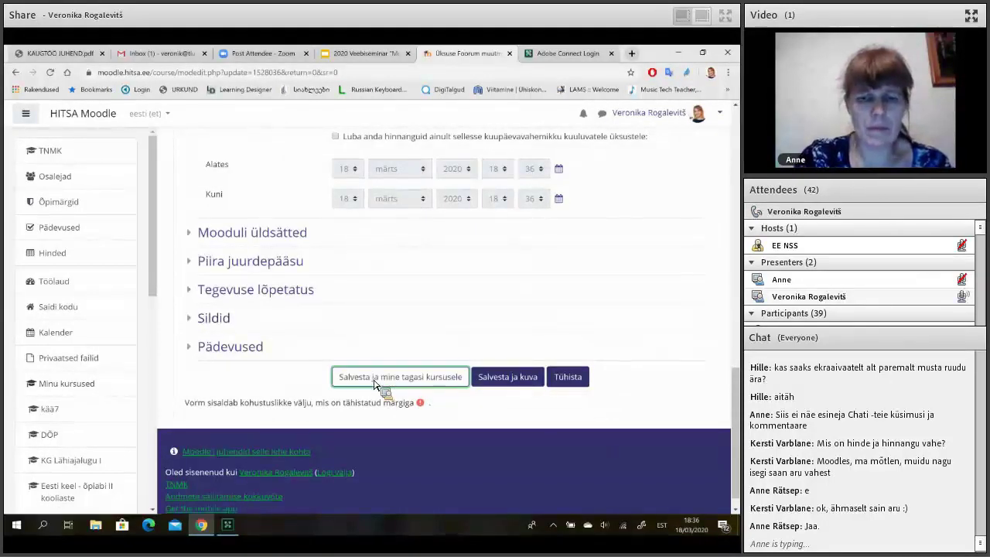
Add a new Ülesanne activity to the "Kursuse ülevaade" section, below the Rühmatöö forum.
{"action": "scroll", "coordinate": [374, 384], "scroll_direction": "down", "scroll_amount": 3}
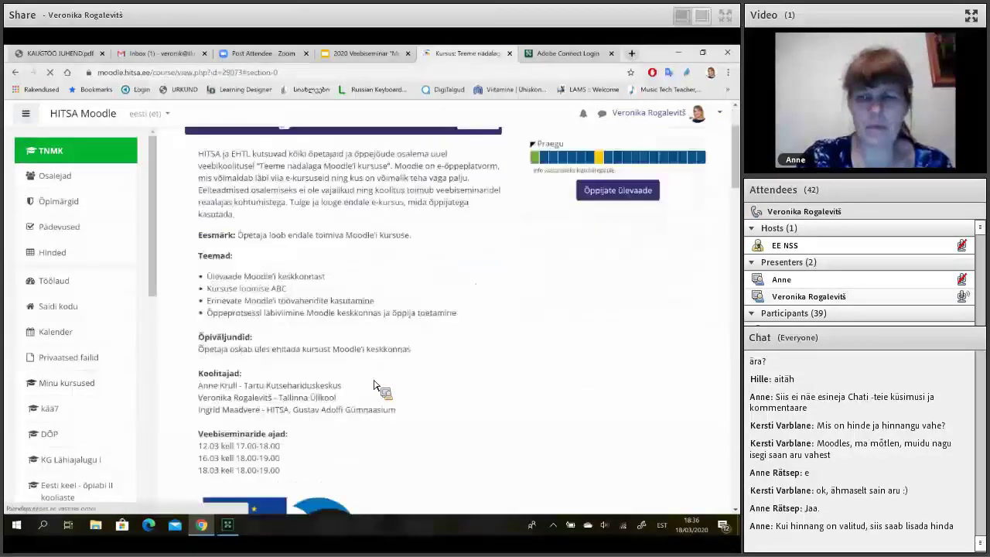
{"action": "scroll", "coordinate": [373, 385], "scroll_direction": "up", "scroll_amount": 2}
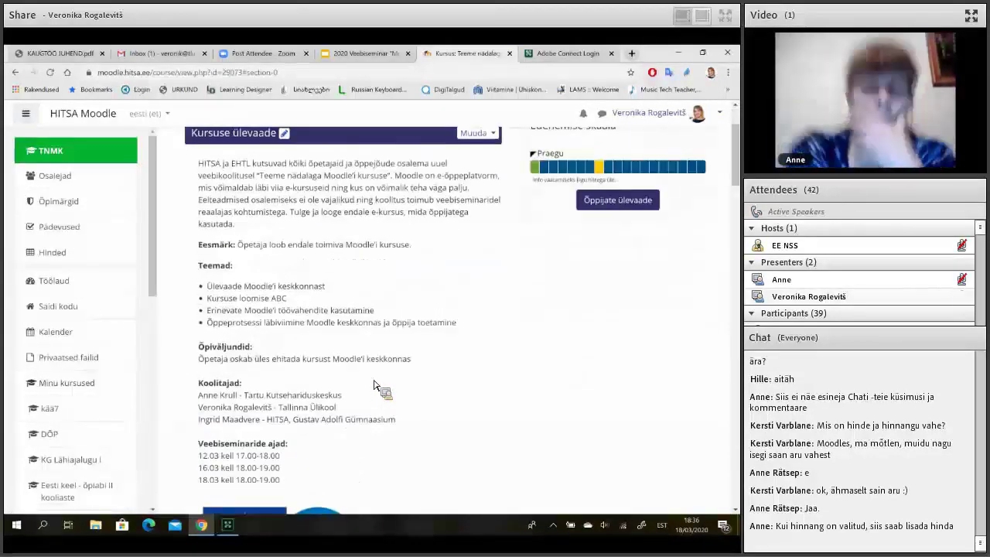
{"action": "scroll", "coordinate": [375, 387], "scroll_direction": "down", "scroll_amount": 5}
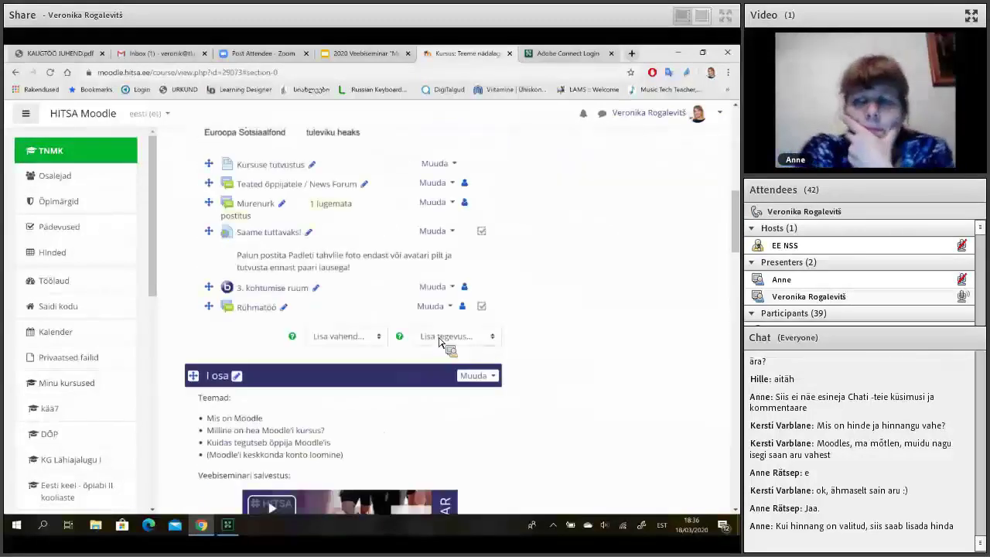
{"action": "left_click", "coordinate": [445, 337]}
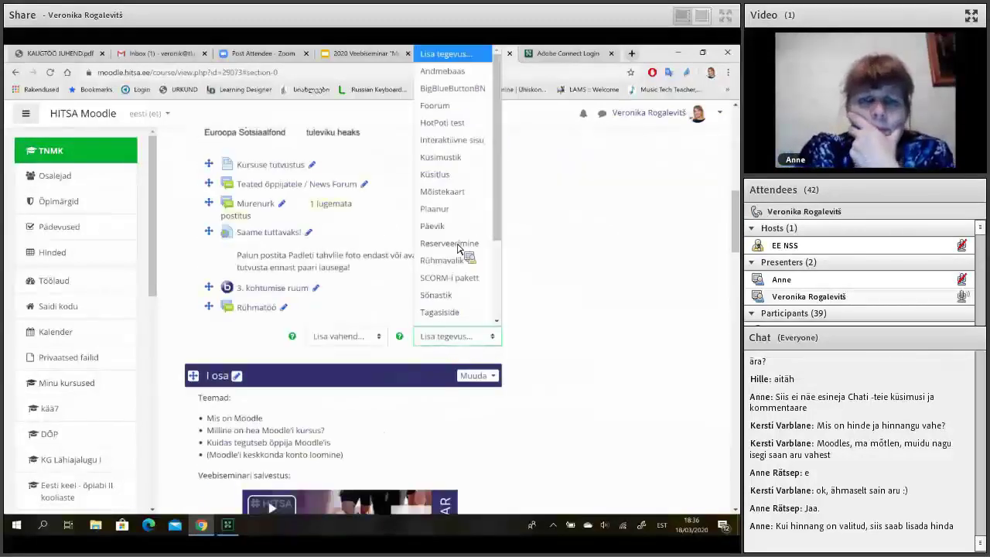
{"action": "scroll", "coordinate": [458, 249], "scroll_direction": "down", "scroll_amount": 3}
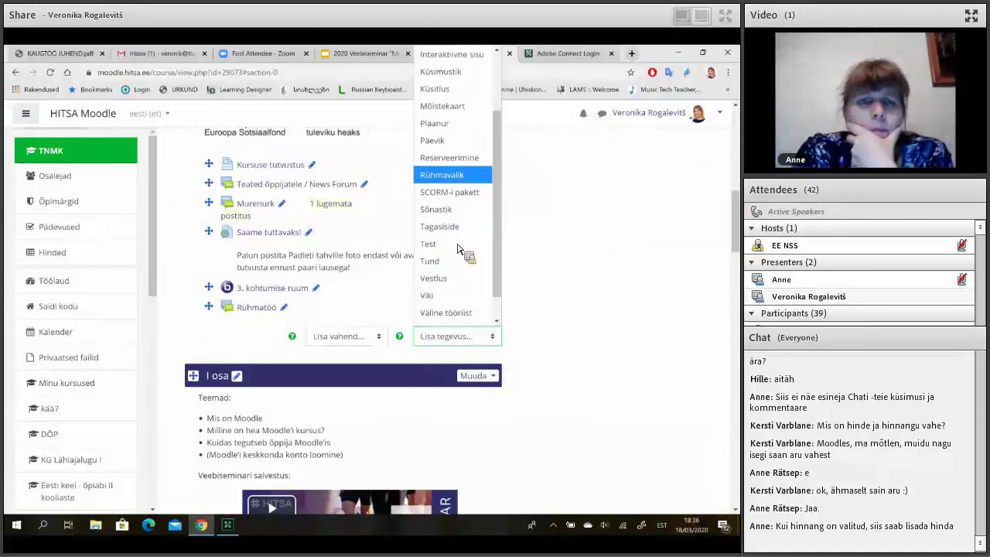
{"action": "scroll", "coordinate": [458, 249], "scroll_direction": "down", "scroll_amount": 1}
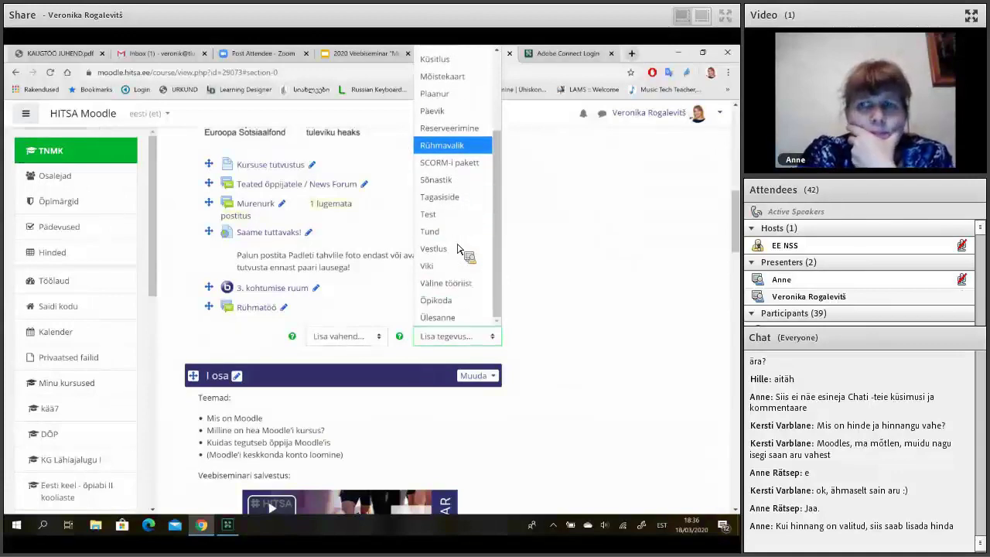
{"action": "left_click", "coordinate": [448, 318]}
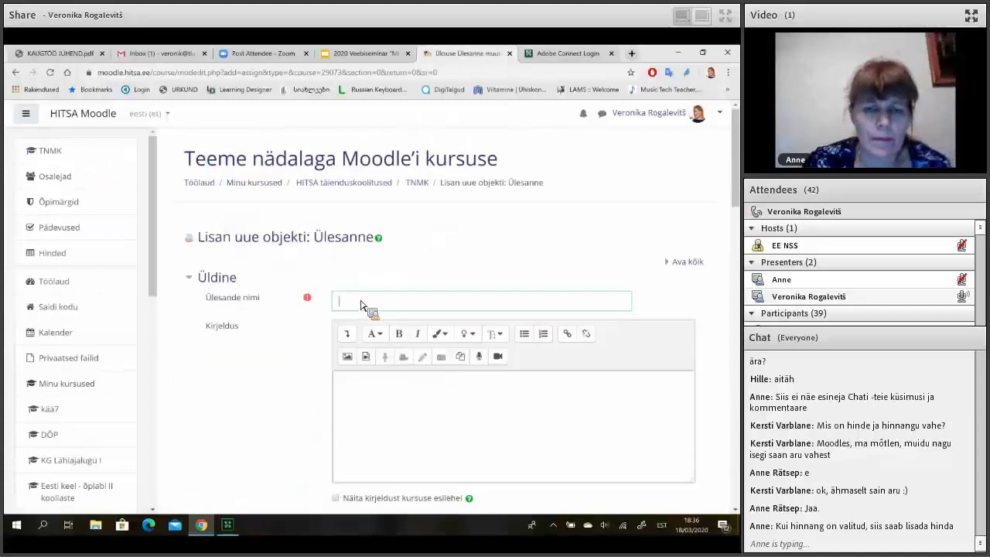
Name the new assignment "Ülesanne kirjalik".
{"action": "left_click", "coordinate": [361, 304]}
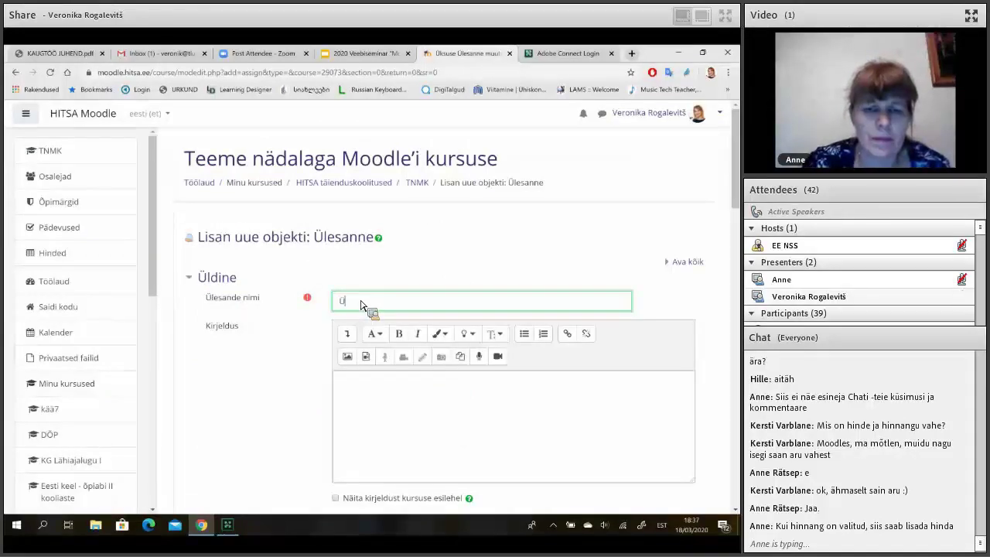
{"action": "type", "text": "Ülesanne"}
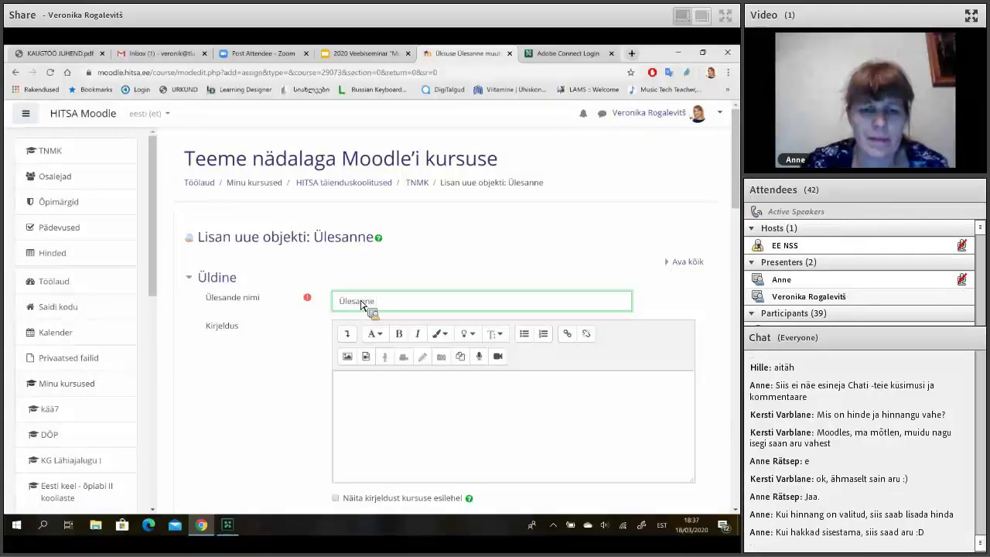
{"action": "type", "text": " kirjalik"}
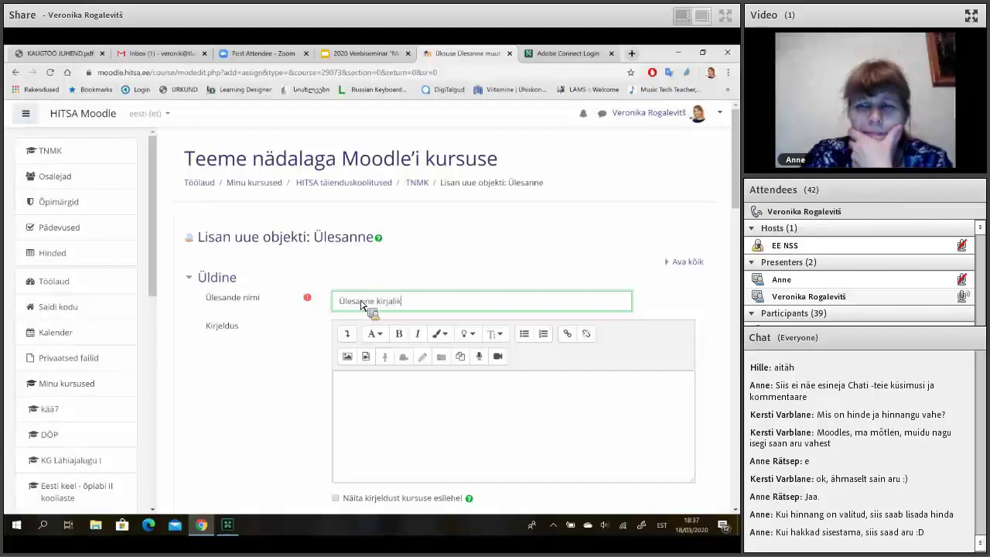
Examine the Kirjeldus and Täiendavad failid settings of the new assignment form.
{"action": "scroll", "coordinate": [364, 309], "scroll_direction": "down", "scroll_amount": 1}
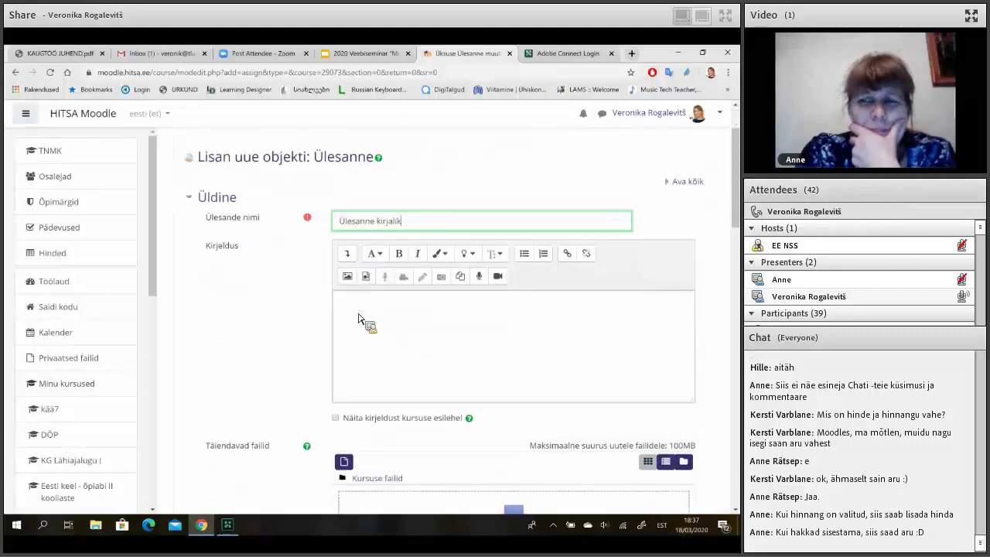
{"action": "left_click", "coordinate": [358, 317]}
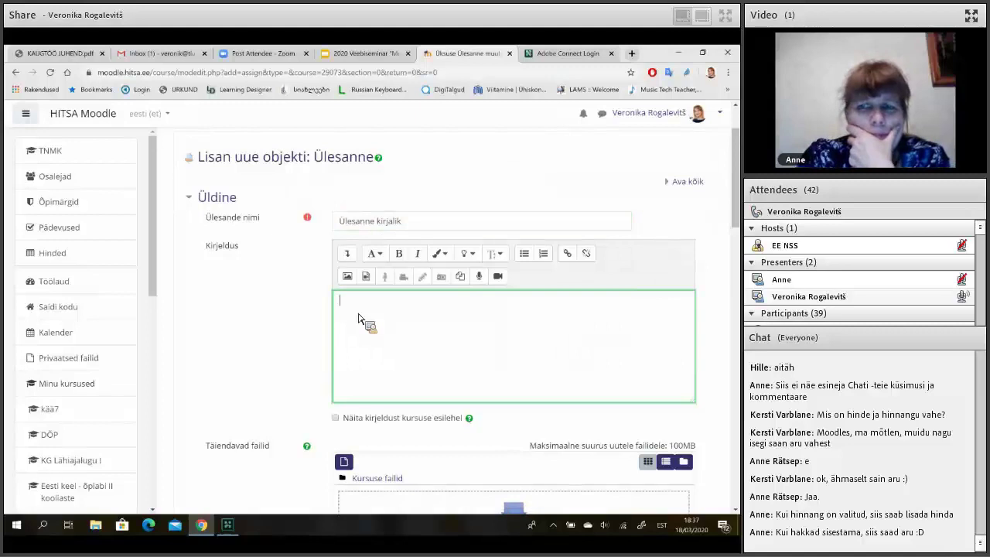
{"action": "scroll", "coordinate": [358, 317], "scroll_direction": "down", "scroll_amount": 1}
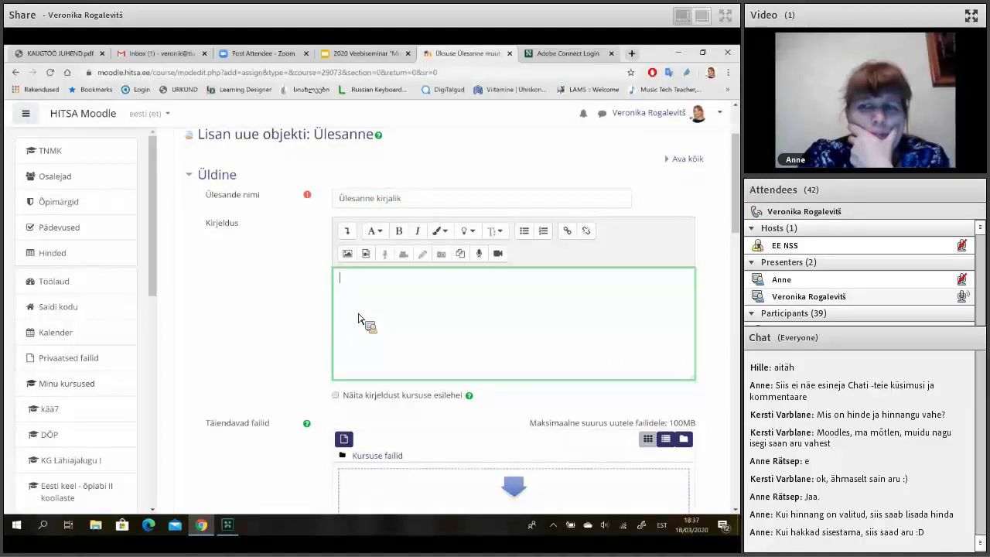
{"action": "scroll", "coordinate": [358, 317], "scroll_direction": "down", "scroll_amount": 1}
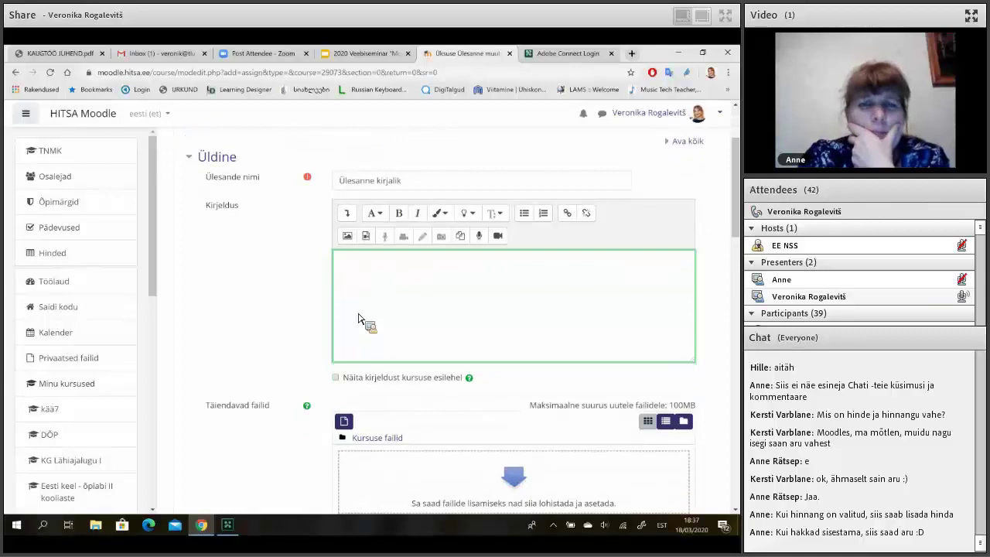
{"action": "scroll", "coordinate": [358, 317], "scroll_direction": "down", "scroll_amount": 1}
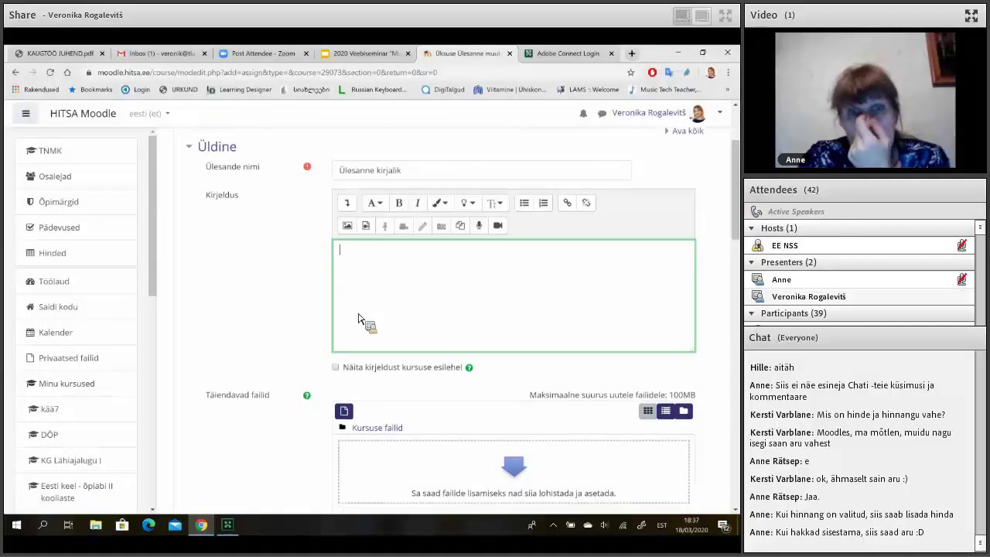
{"action": "scroll", "coordinate": [401, 242], "scroll_direction": "down", "scroll_amount": 2}
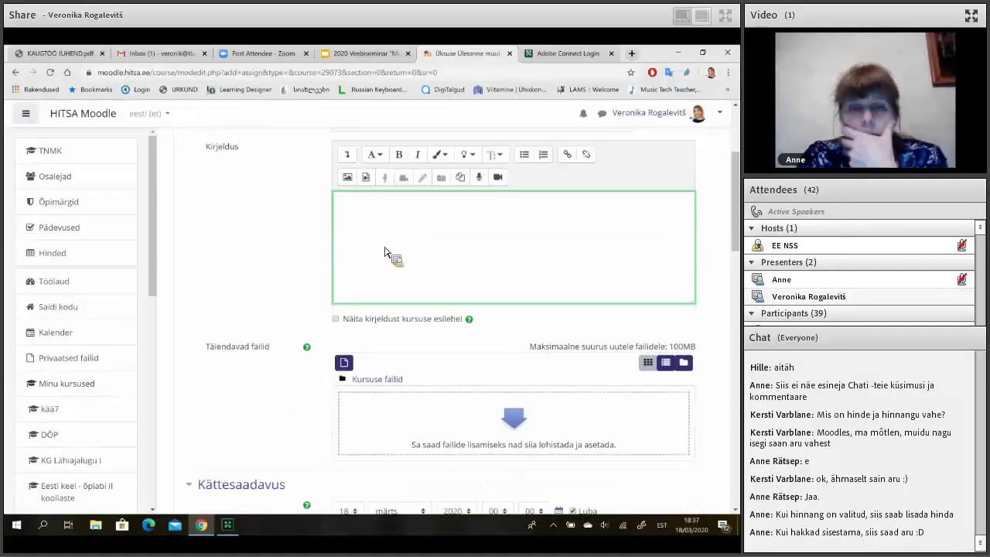
Enter assignment instructions beginning with "Tehke" as the Kirjeldus text.
{"action": "left_click", "coordinate": [469, 237]}
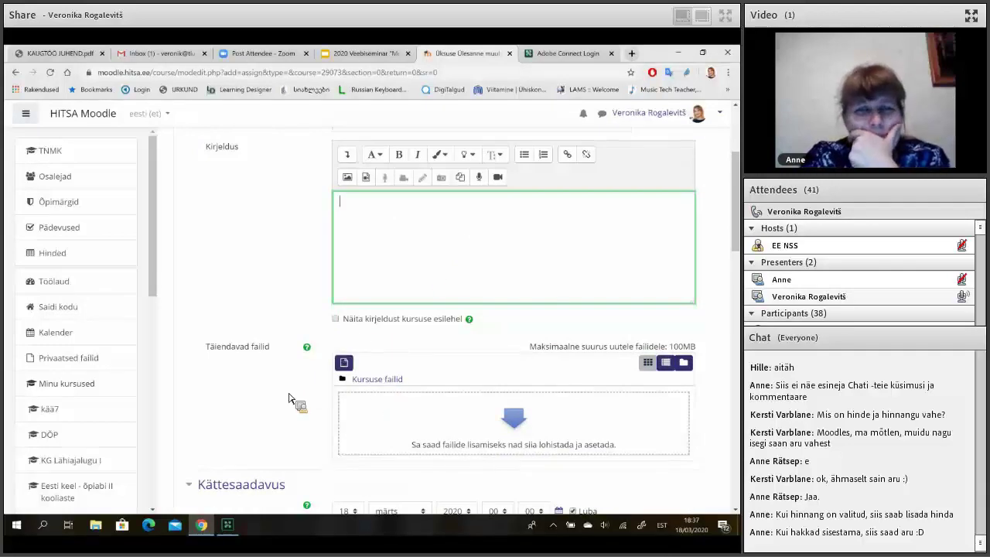
{"action": "scroll", "coordinate": [288, 398], "scroll_direction": "down", "scroll_amount": 1}
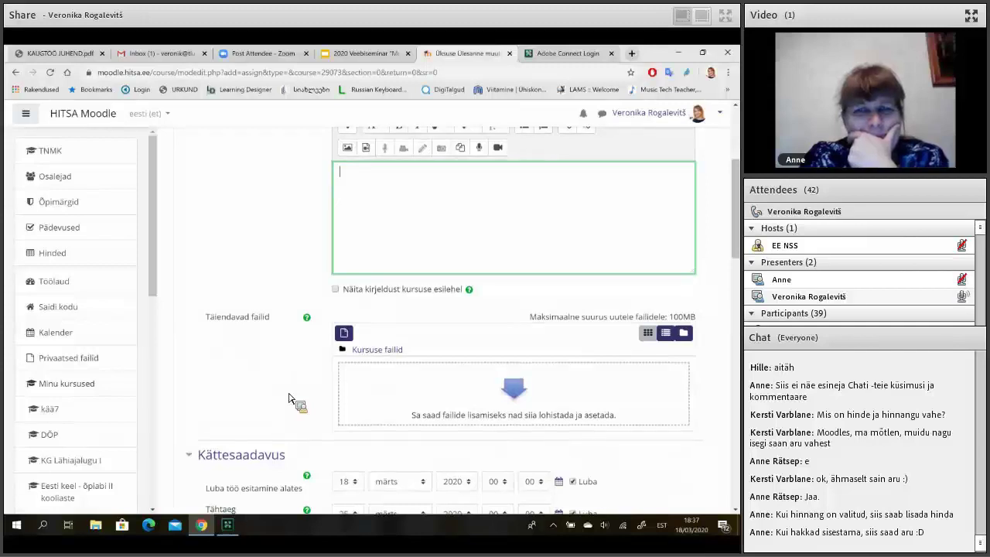
{"action": "scroll", "coordinate": [309, 390], "scroll_direction": "down", "scroll_amount": 1}
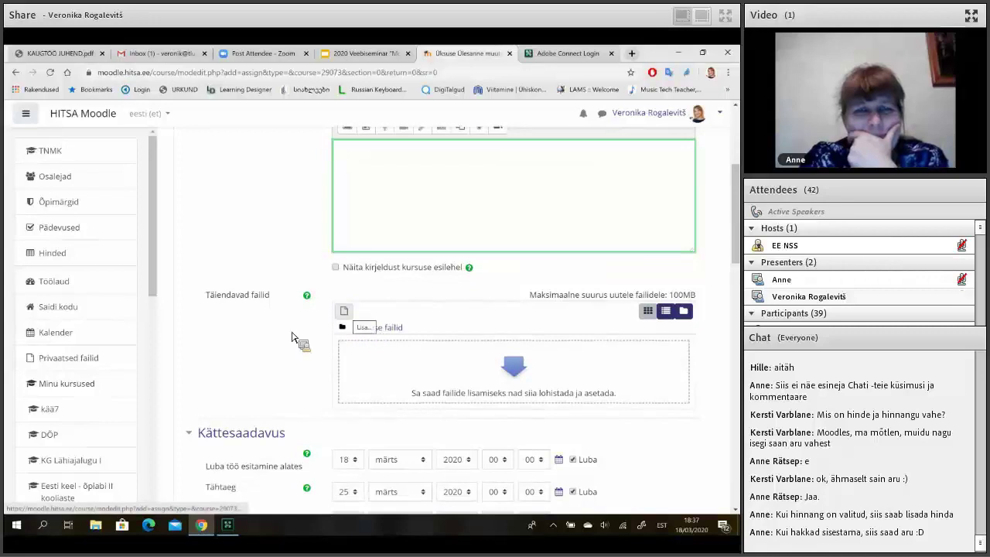
{"action": "scroll", "coordinate": [293, 338], "scroll_direction": "down", "scroll_amount": 3}
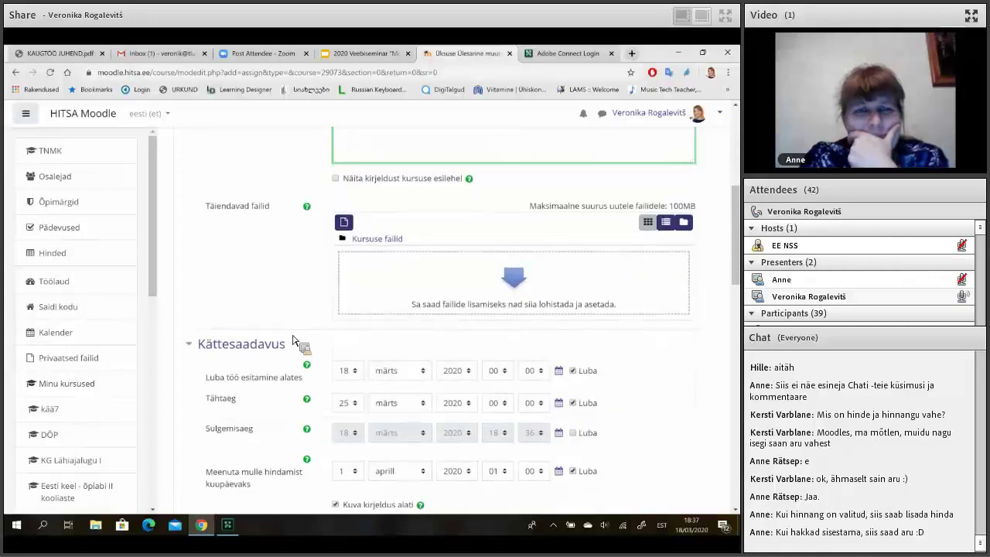
{"action": "scroll", "coordinate": [292, 338], "scroll_direction": "up", "scroll_amount": 4}
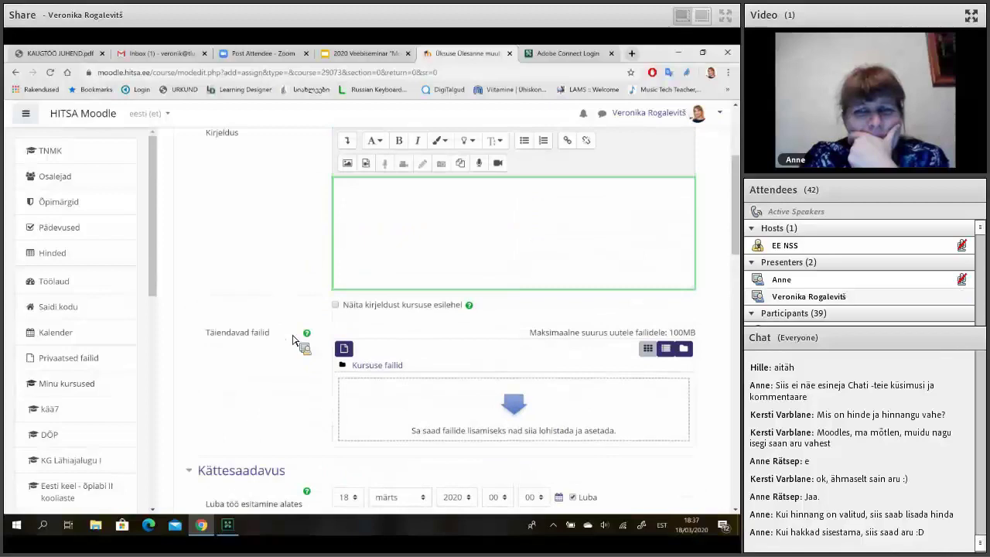
{"action": "type", "text": "Testi"}
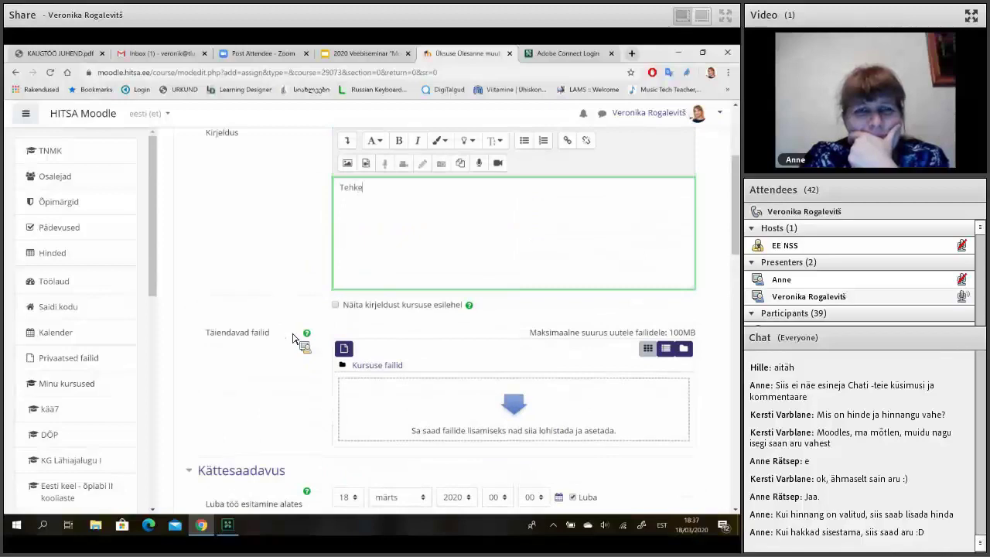
Enable the assignment's Sulgemisaeg and set its day to 26 märts 2020.
{"action": "scroll", "coordinate": [287, 310], "scroll_direction": "down", "scroll_amount": 7}
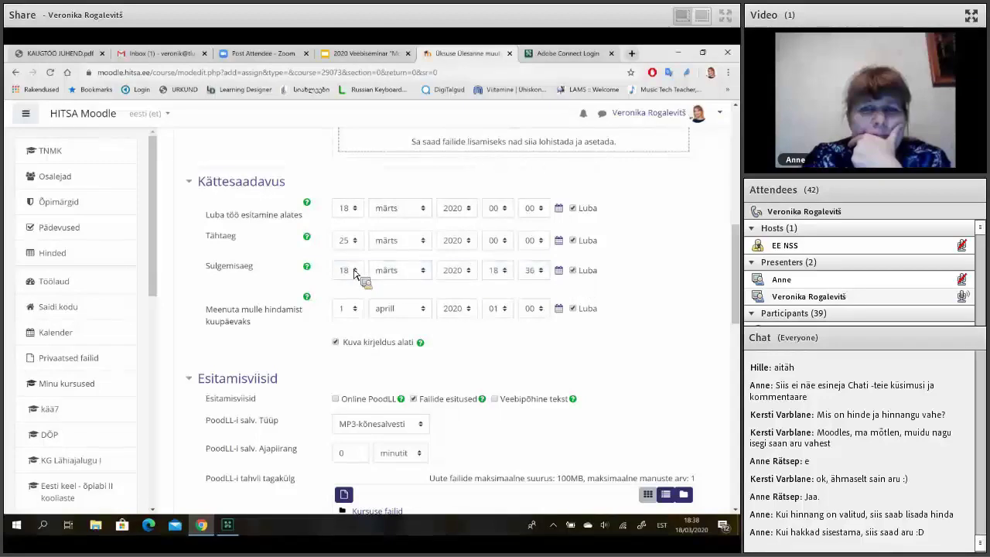
{"action": "left_click", "coordinate": [345, 270]}
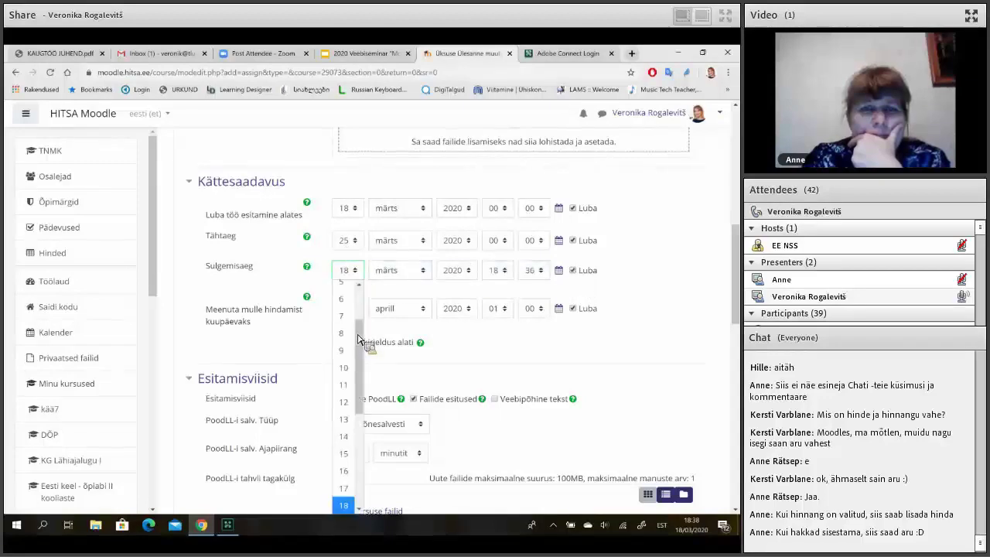
{"action": "scroll", "coordinate": [358, 339], "scroll_direction": "down", "scroll_amount": 2}
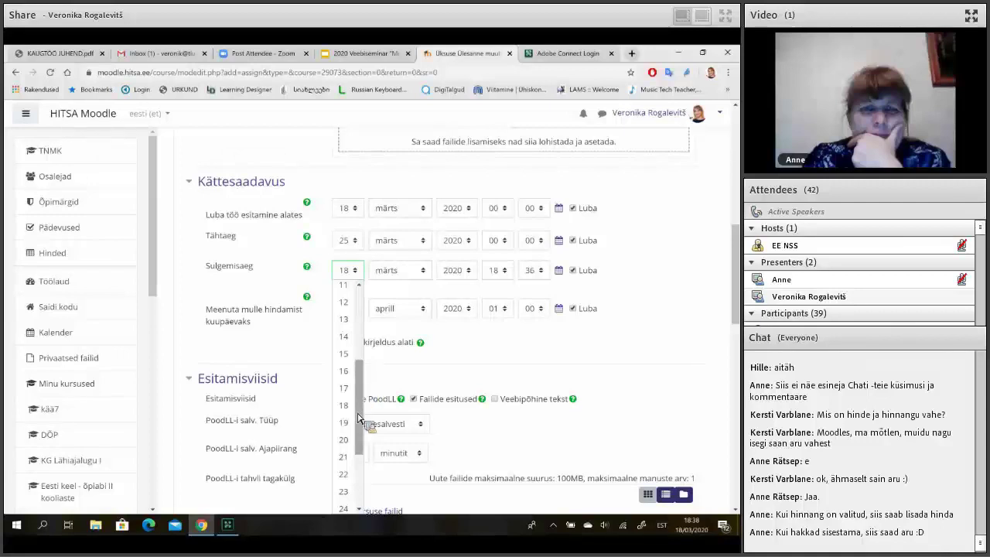
{"action": "scroll", "coordinate": [361, 425], "scroll_direction": "down", "scroll_amount": 2}
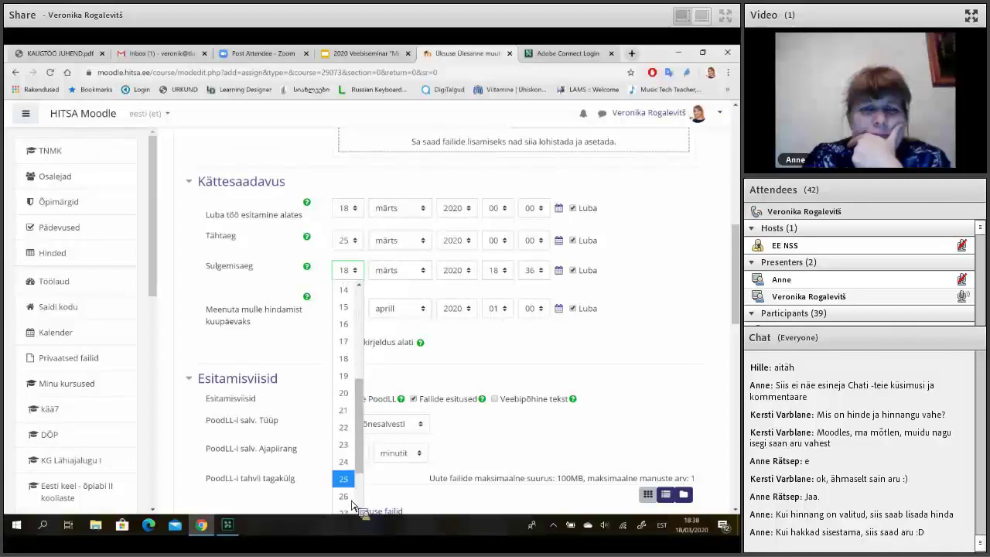
{"action": "left_click", "coordinate": [345, 496]}
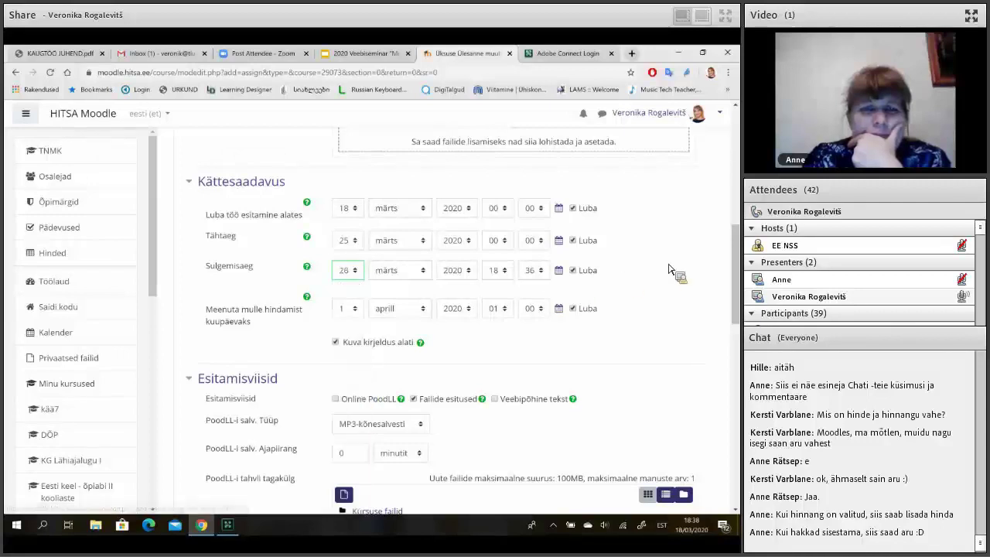
Disable both the Sulgemisaeg date and the Meenuta mulle hindamist kuupäevaks reminder in the Kättesaadavus settings.
{"action": "scroll", "coordinate": [669, 268], "scroll_direction": "down", "scroll_amount": 1}
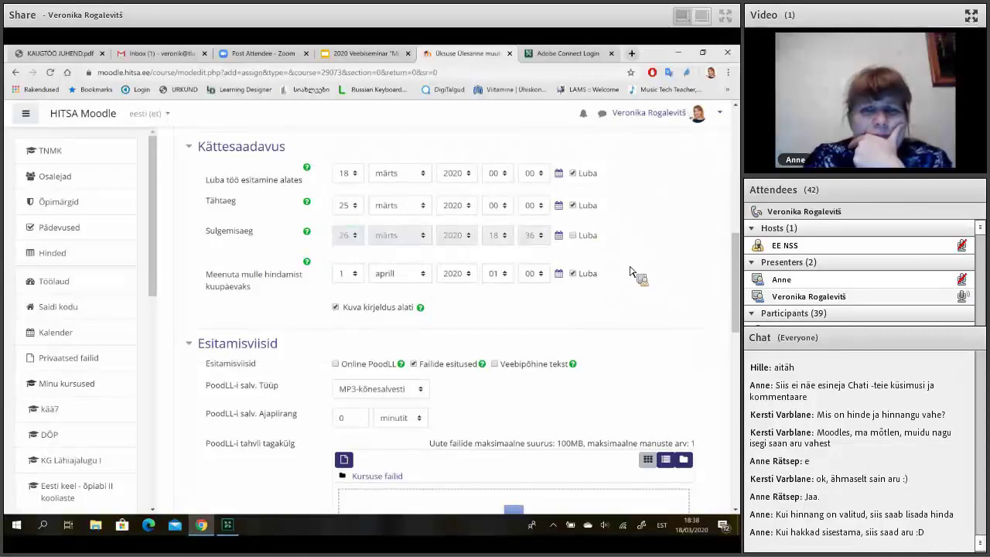
{"action": "scroll", "coordinate": [633, 272], "scroll_direction": "down", "scroll_amount": 1}
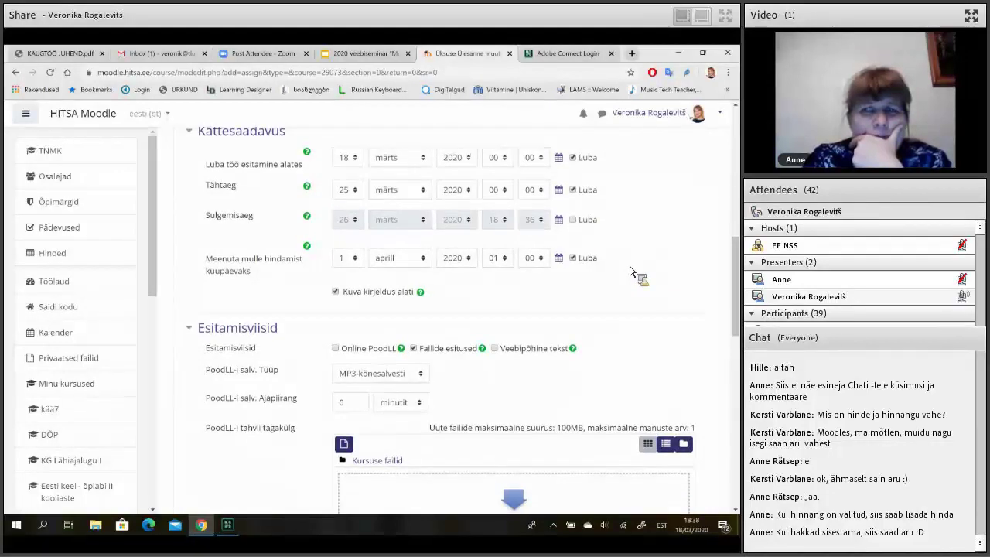
{"action": "scroll", "coordinate": [630, 271], "scroll_direction": "down", "scroll_amount": 1}
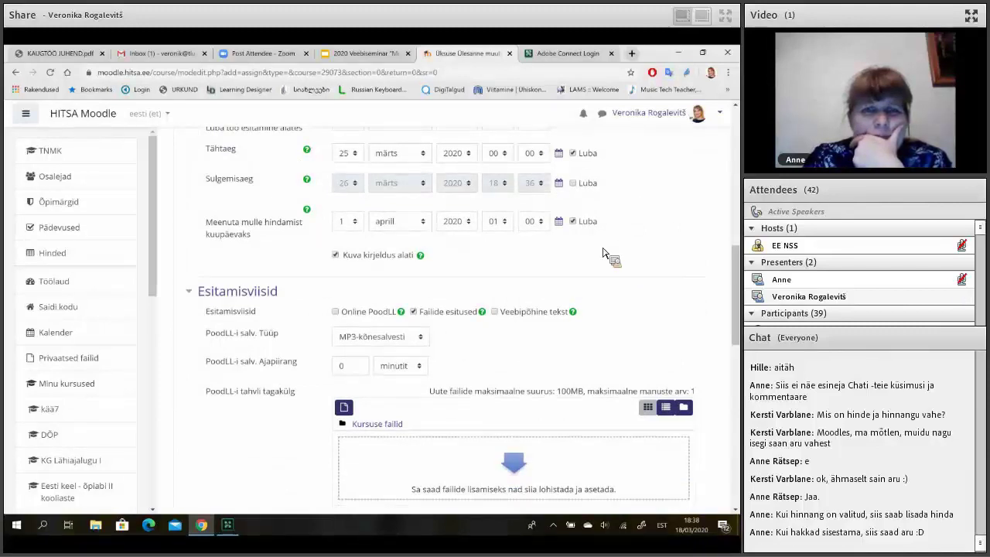
{"action": "left_click", "coordinate": [573, 222]}
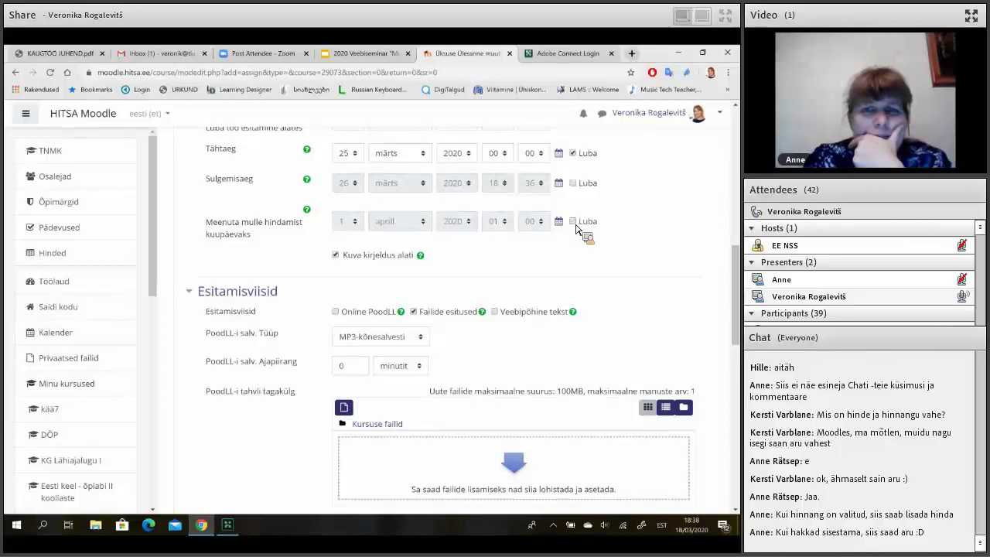
Allow Veebipõhine tekst submissions in addition to Failide esitused under Esitamisviisid.
{"action": "scroll", "coordinate": [575, 228], "scroll_direction": "down", "scroll_amount": 1}
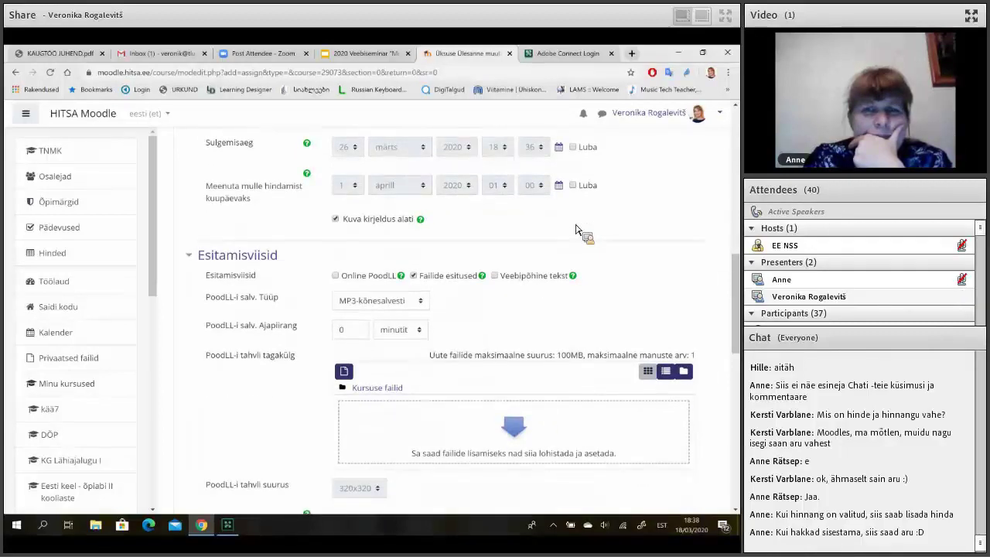
{"action": "scroll", "coordinate": [576, 229], "scroll_direction": "down", "scroll_amount": 1}
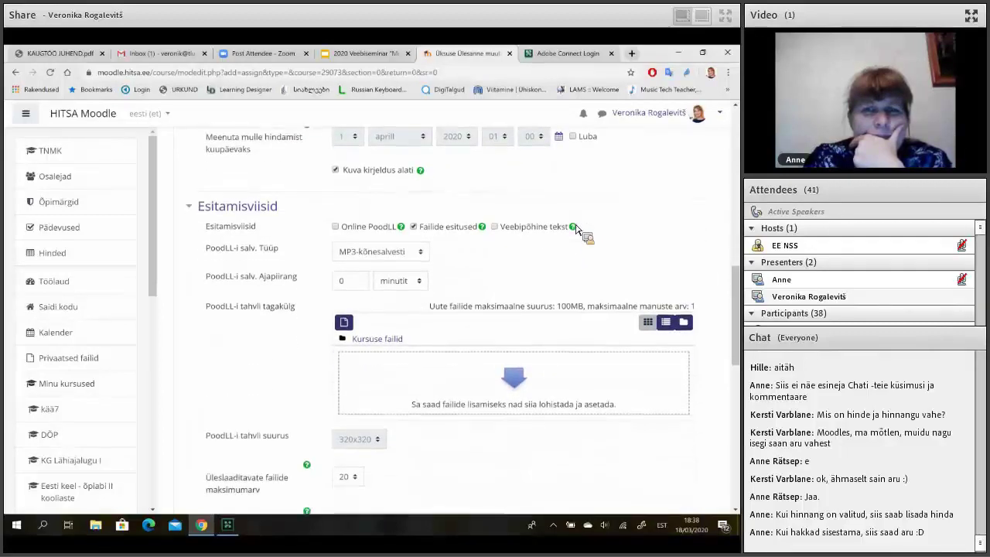
{"action": "scroll", "coordinate": [575, 229], "scroll_direction": "down", "scroll_amount": 1}
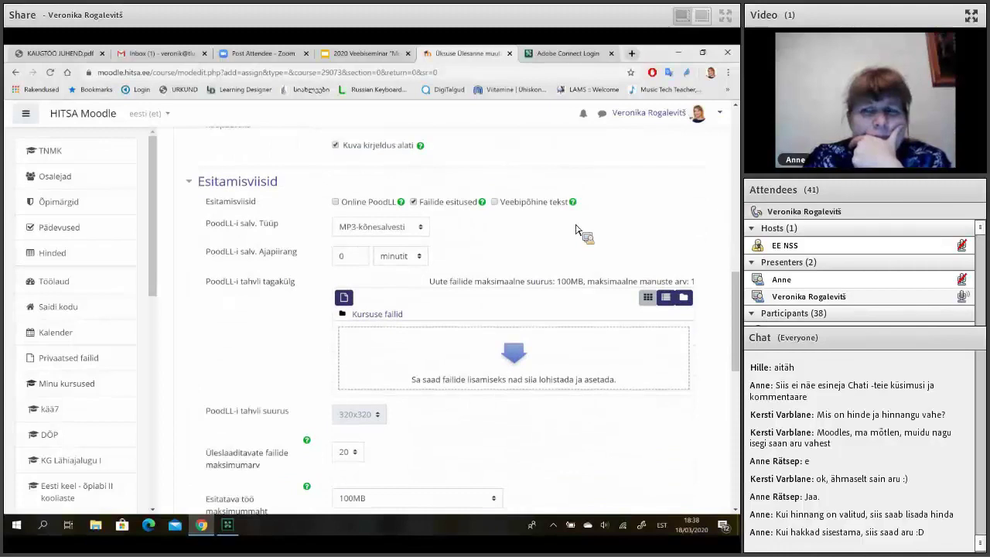
{"action": "scroll", "coordinate": [575, 229], "scroll_direction": "down", "scroll_amount": 1}
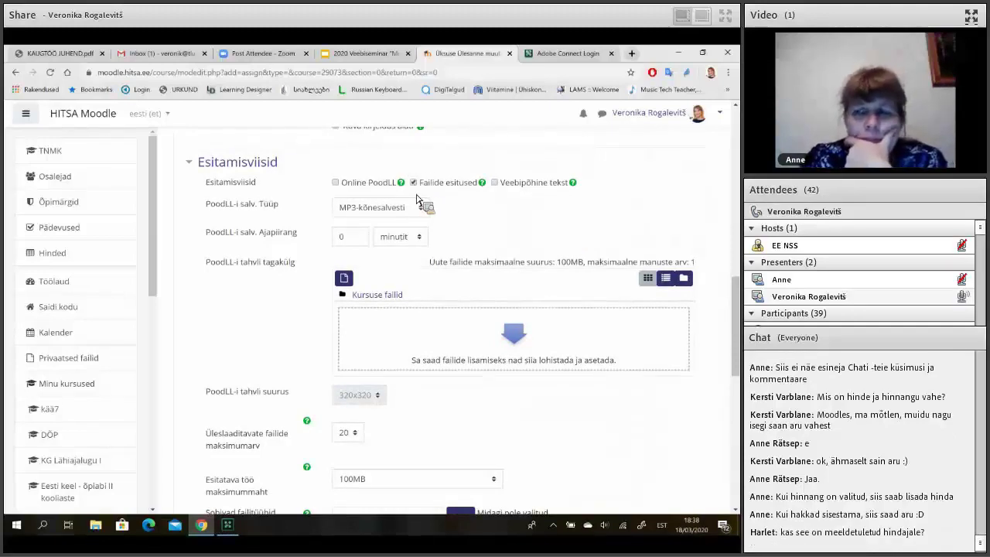
{"action": "left_click", "coordinate": [496, 184]}
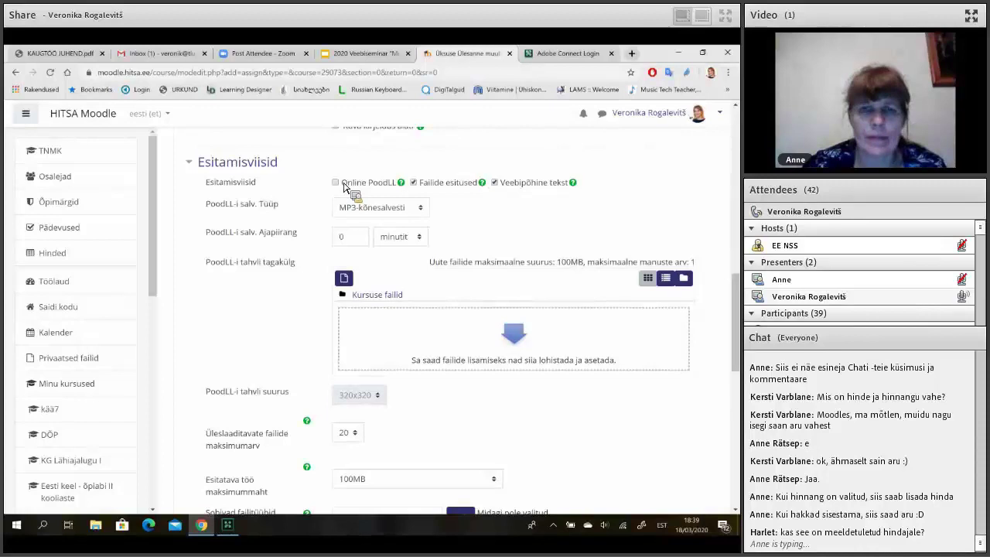
Try Online PoodLL submissions, viewing the recorder types and entering a 2-minute time limit, and disable the Online PoodLL option again.
{"action": "left_click", "coordinate": [337, 184]}
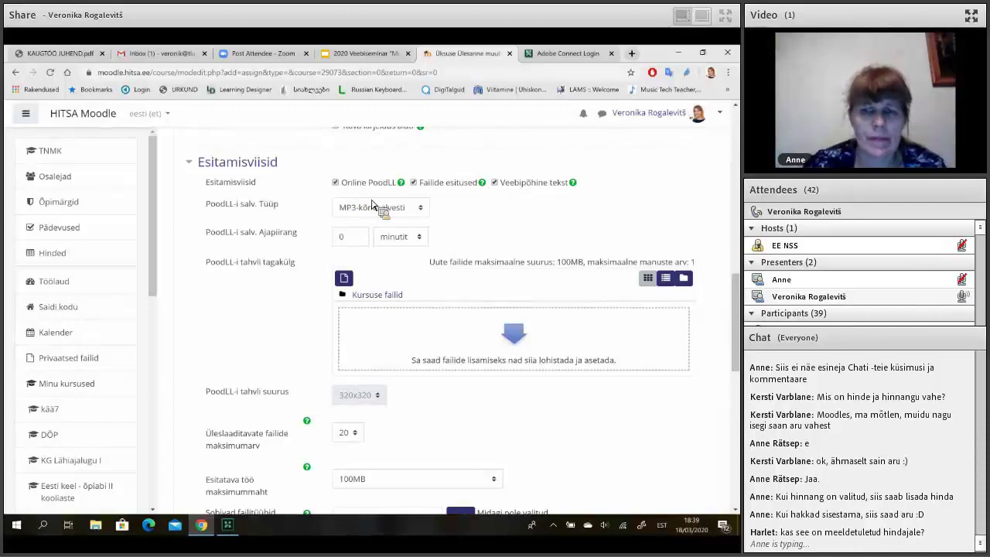
{"action": "scroll", "coordinate": [376, 206], "scroll_direction": "down", "scroll_amount": 1}
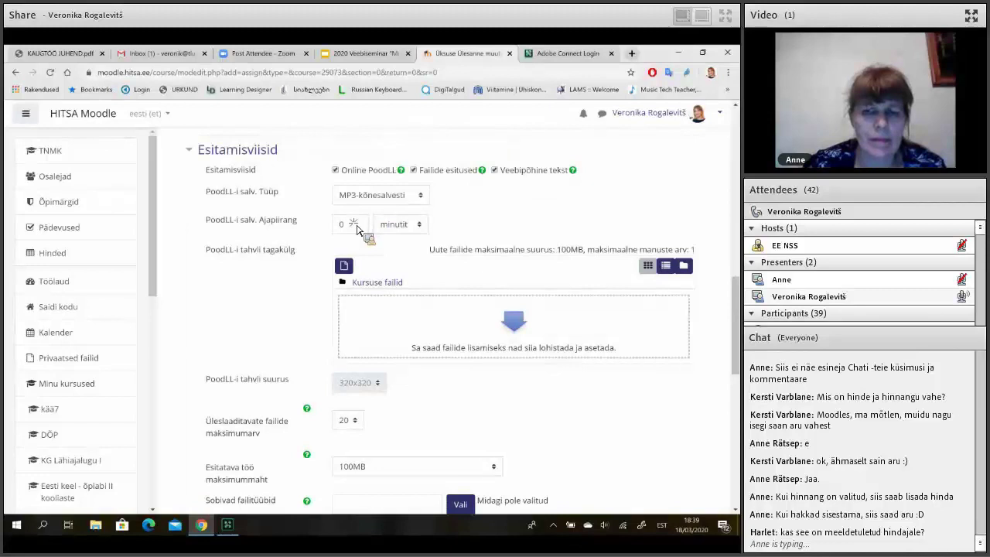
{"action": "left_click", "coordinate": [353, 225]}
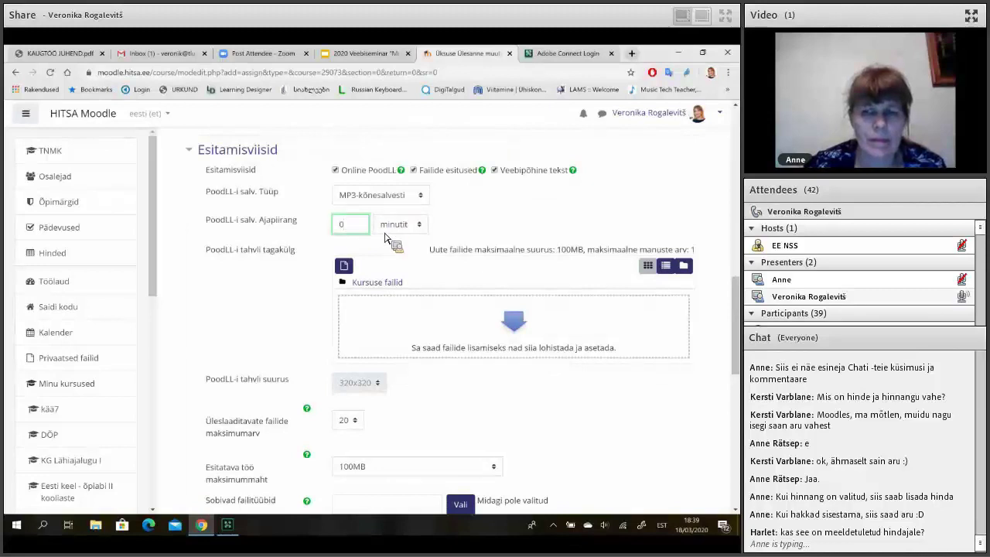
{"action": "left_click", "coordinate": [380, 198]}
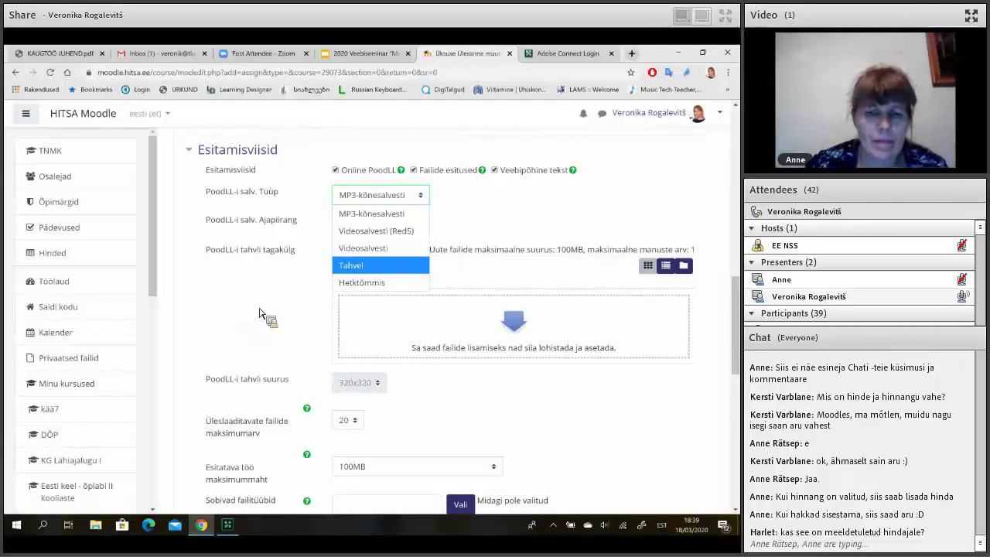
{"action": "key", "text": "Escape"}
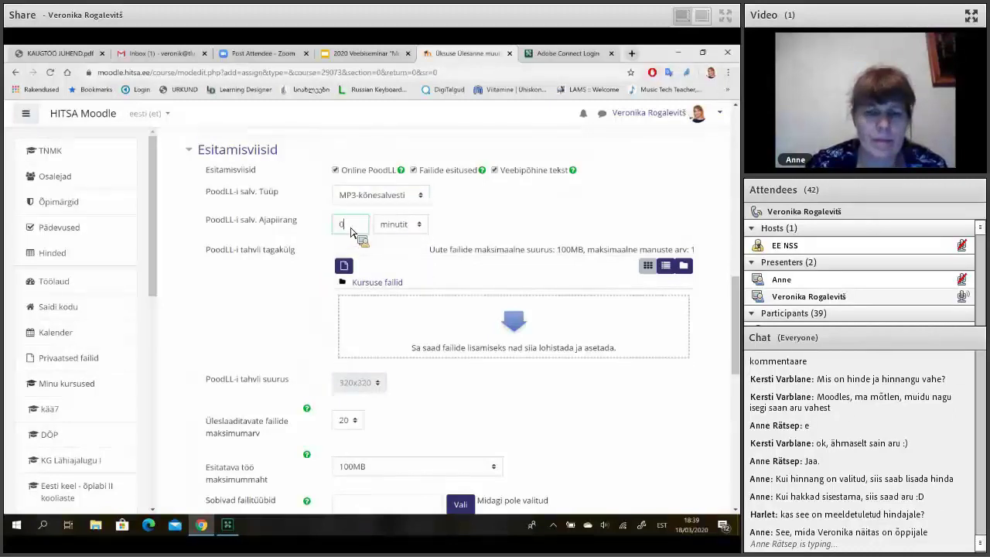
{"action": "left_click", "coordinate": [350, 232]}
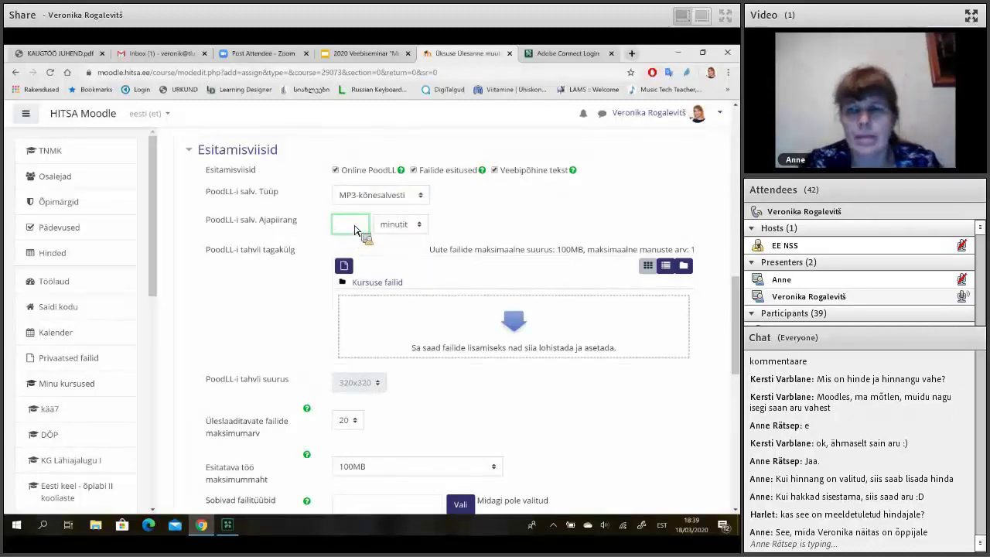
{"action": "type", "text": "2"}
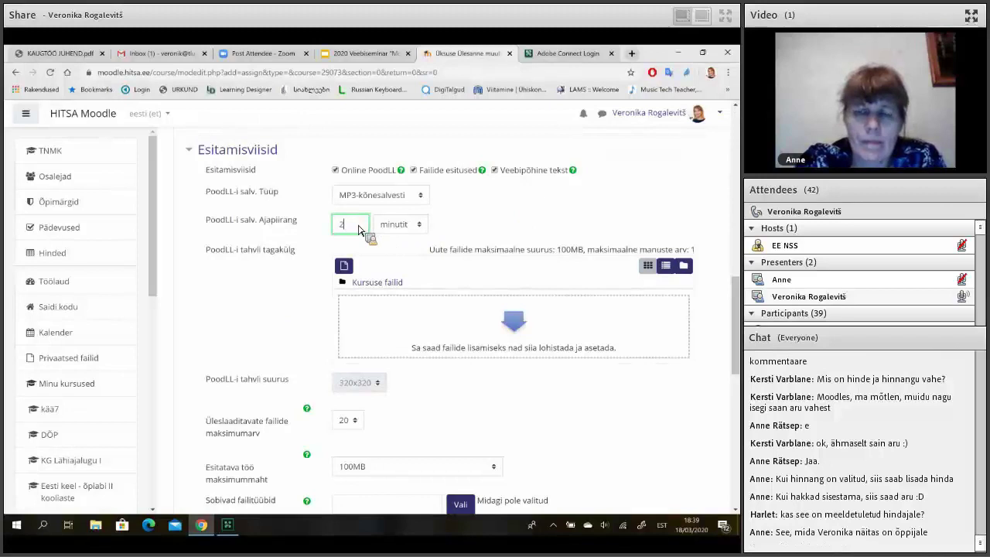
{"action": "key", "text": "BackSpace"}
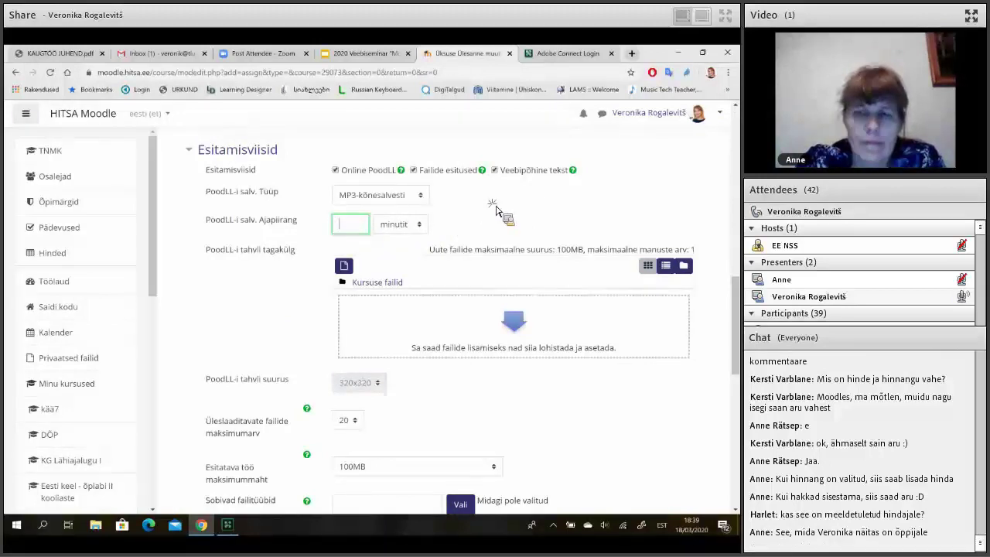
{"action": "left_click", "coordinate": [341, 171]}
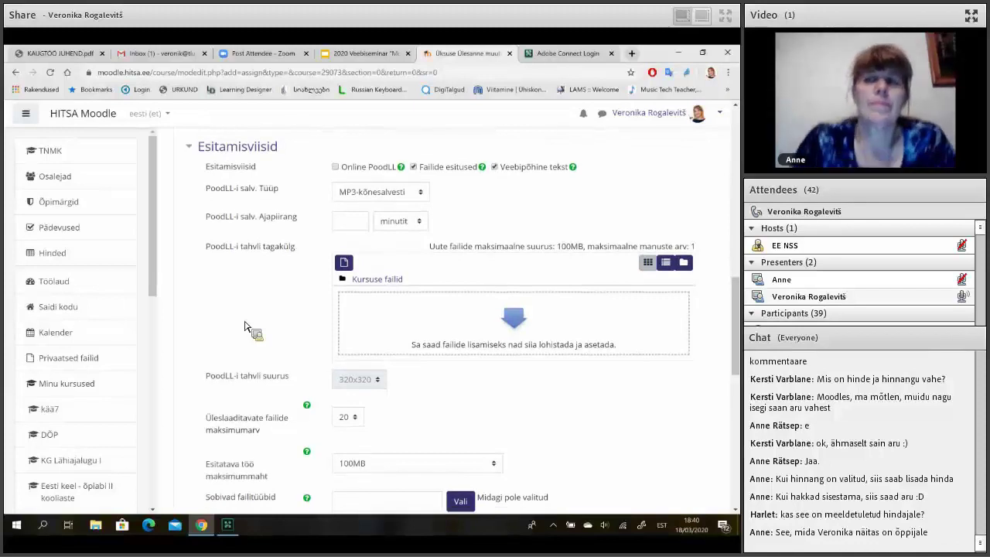
Set Üleslaaditavate failide maksimumarv to 1 in the submission settings.
{"action": "scroll", "coordinate": [244, 326], "scroll_direction": "down", "scroll_amount": 1}
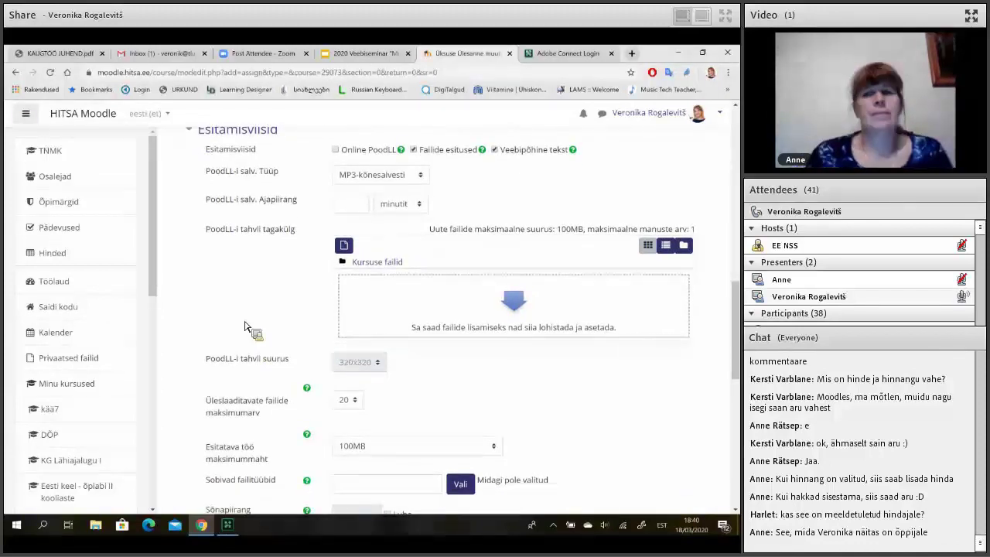
{"action": "scroll", "coordinate": [244, 325], "scroll_direction": "down", "scroll_amount": 1}
{"action": "scroll", "coordinate": [244, 325], "scroll_direction": "up", "scroll_amount": 2}
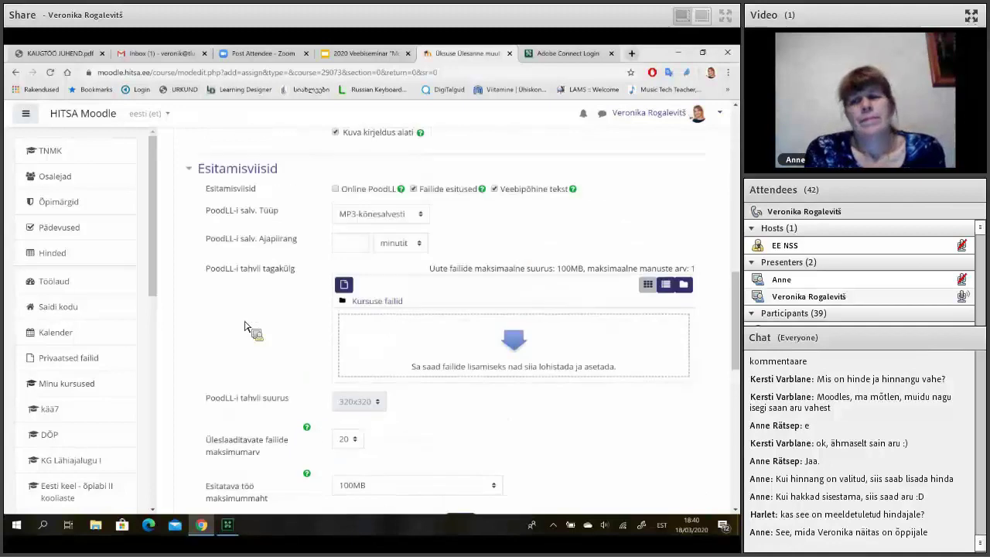
{"action": "scroll", "coordinate": [244, 326], "scroll_direction": "down", "scroll_amount": 2}
{"action": "scroll", "coordinate": [247, 327], "scroll_direction": "down", "scroll_amount": 3}
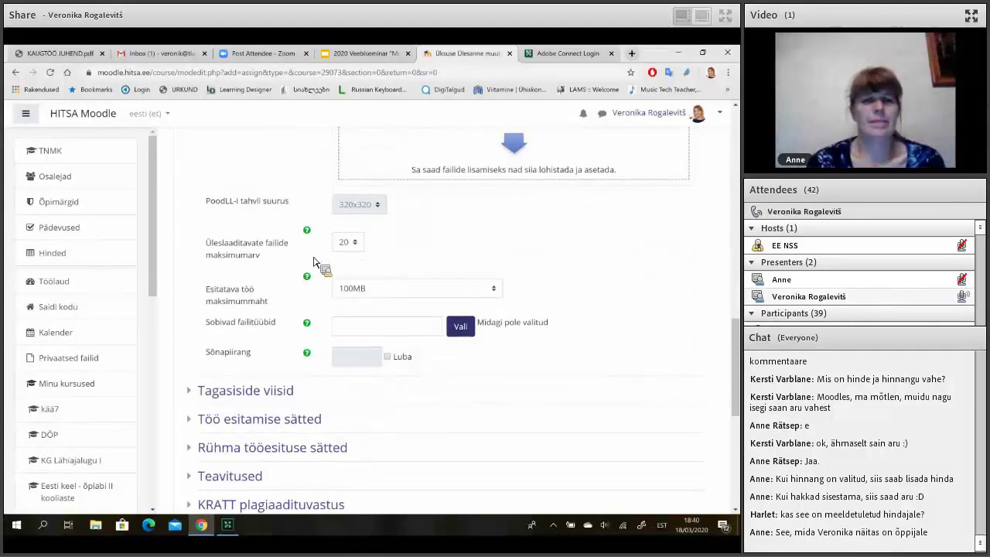
{"action": "left_click", "coordinate": [357, 242]}
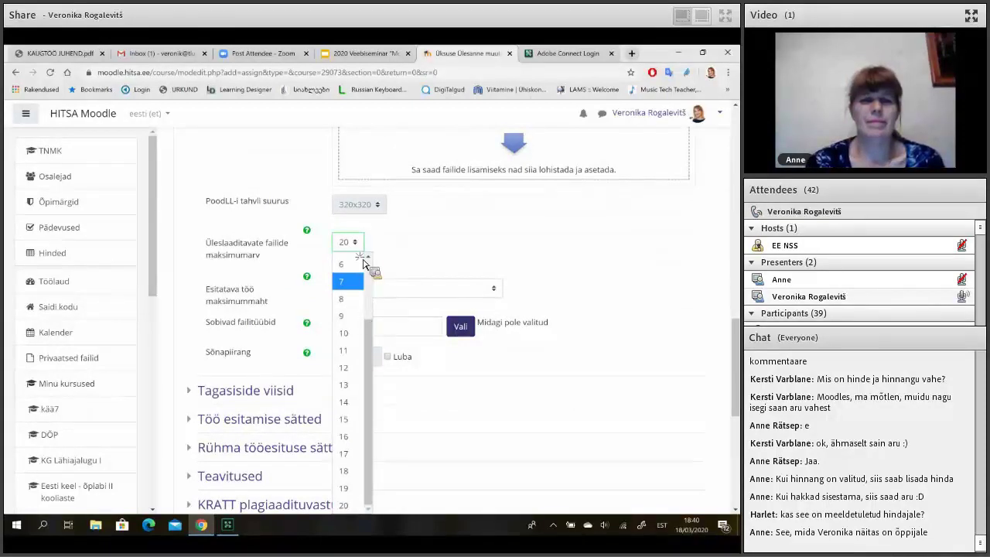
{"action": "scroll", "coordinate": [362, 259], "scroll_direction": "up", "scroll_amount": 2}
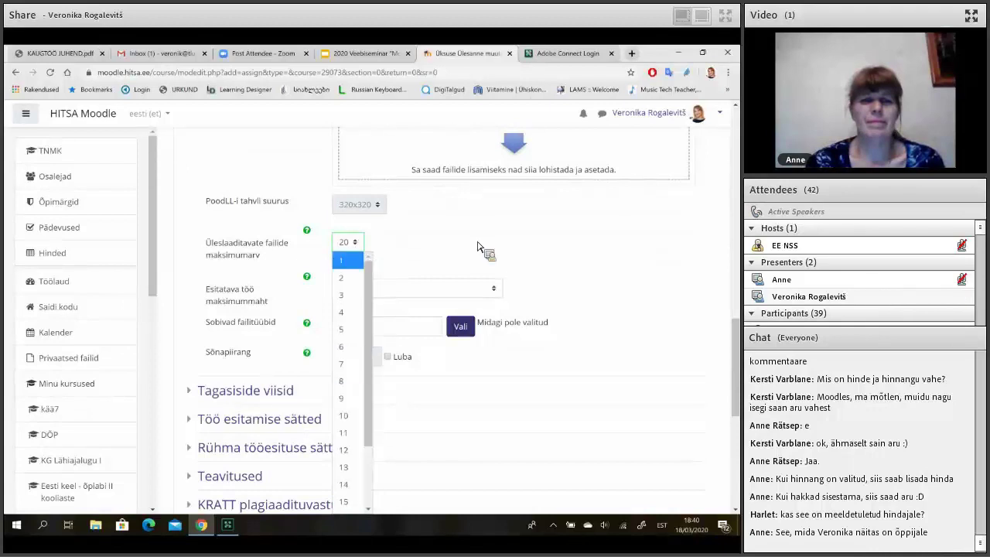
{"action": "scroll", "coordinate": [478, 247], "scroll_direction": "down", "scroll_amount": 1}
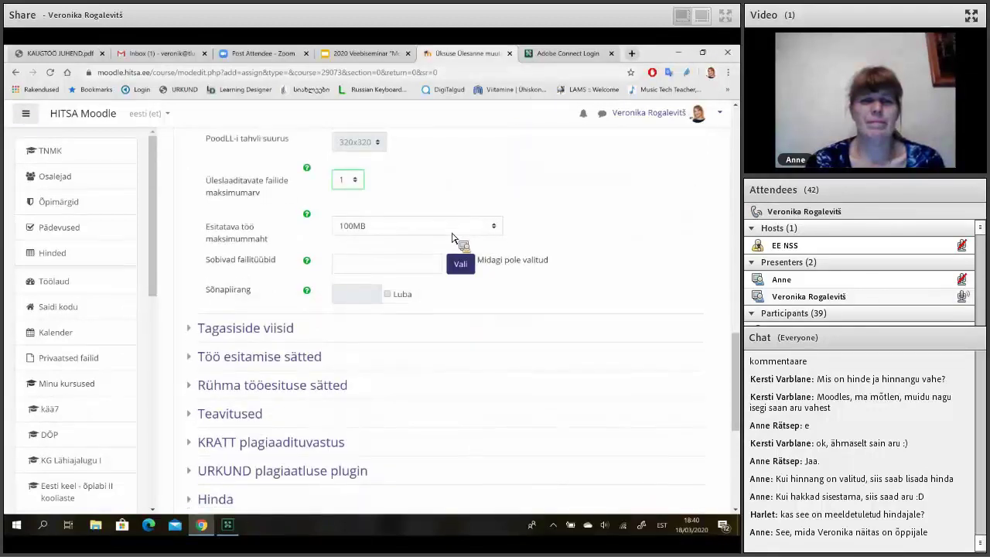
Set Esitatava töö maksimummaht to the course upload limit, Kursus: üleslaadimispiirang on (100MB).
{"action": "left_click", "coordinate": [447, 228]}
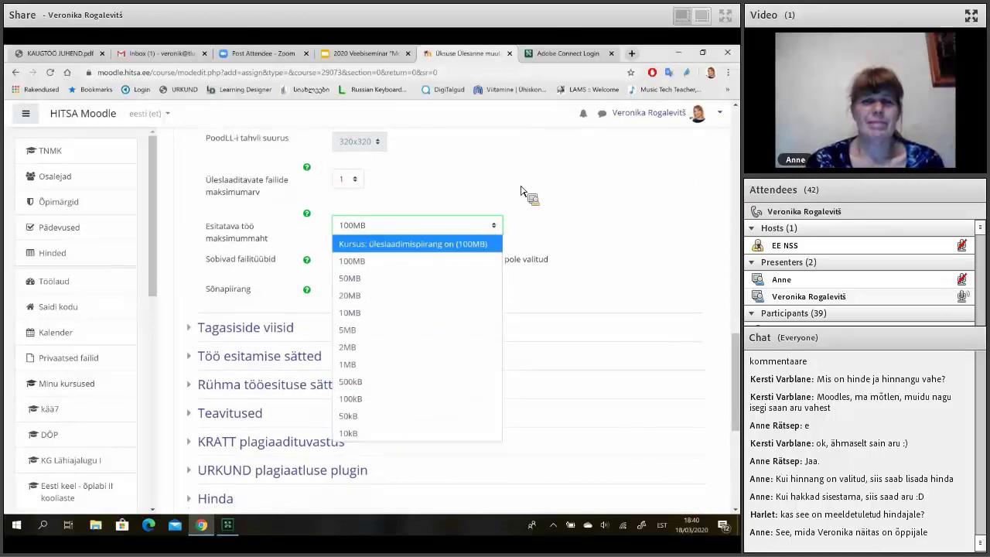
{"action": "key", "text": "Return"}
{"action": "scroll", "coordinate": [425, 236], "scroll_direction": "down", "scroll_amount": 1}
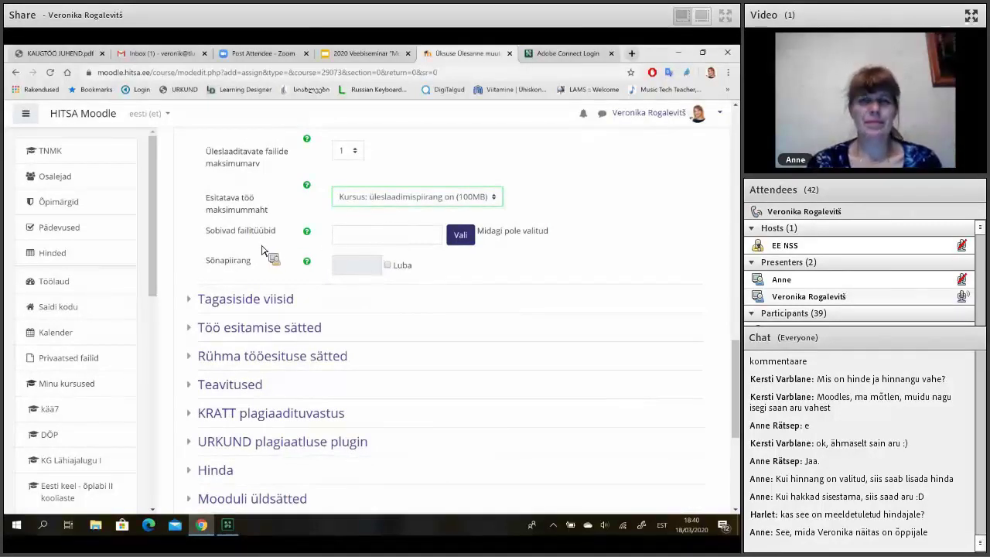
{"action": "scroll", "coordinate": [262, 250], "scroll_direction": "down", "scroll_amount": 1}
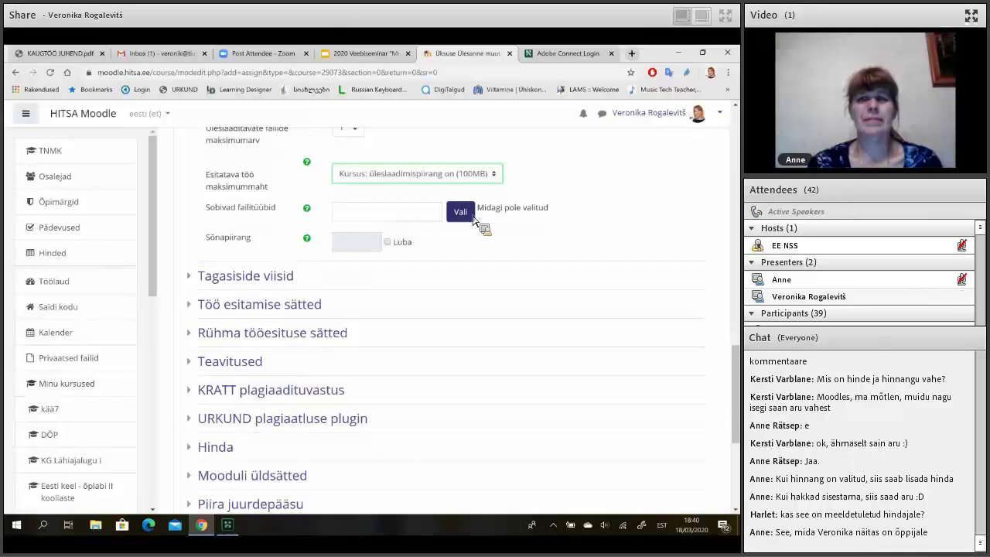
Enable the Sõnapiirang for online text submissions and set it to 30 words.
{"action": "left_click", "coordinate": [389, 243]}
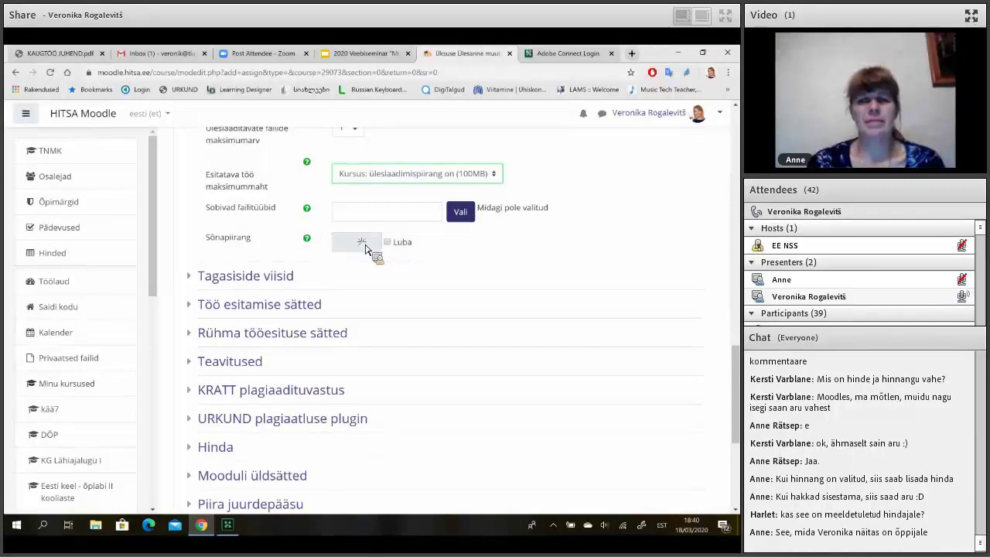
{"action": "left_click", "coordinate": [365, 246]}
{"action": "scroll", "coordinate": [355, 246], "scroll_direction": "up", "scroll_amount": 3}
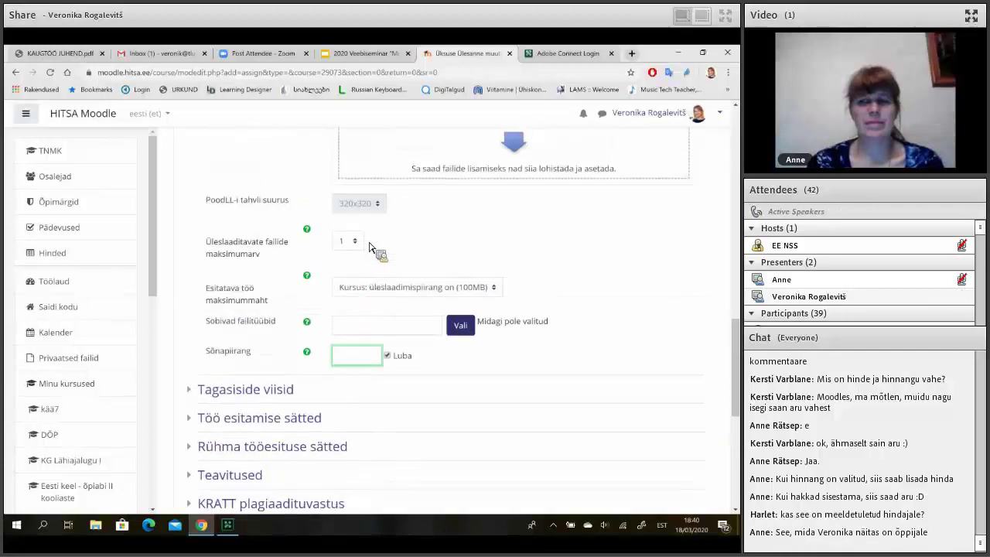
{"action": "scroll", "coordinate": [454, 246], "scroll_direction": "up", "scroll_amount": 3}
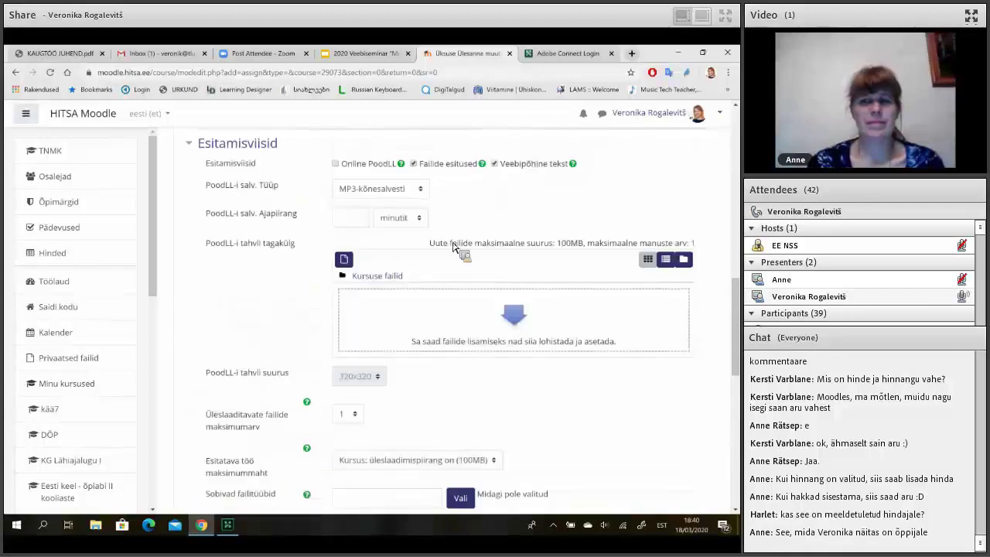
{"action": "scroll", "coordinate": [454, 246], "scroll_direction": "down", "scroll_amount": 5}
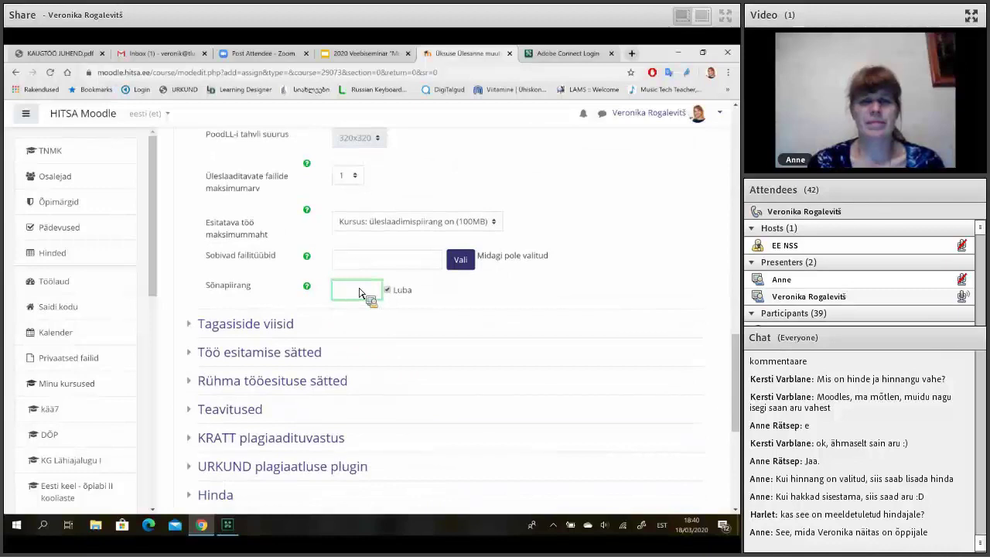
{"action": "type", "text": "300"}
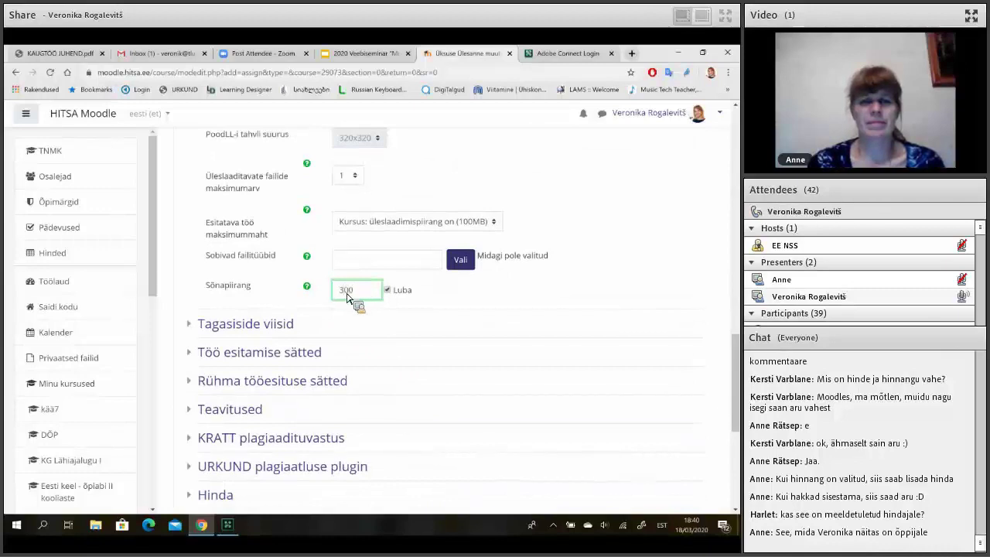
{"action": "scroll", "coordinate": [344, 292], "scroll_direction": "down", "scroll_amount": 1}
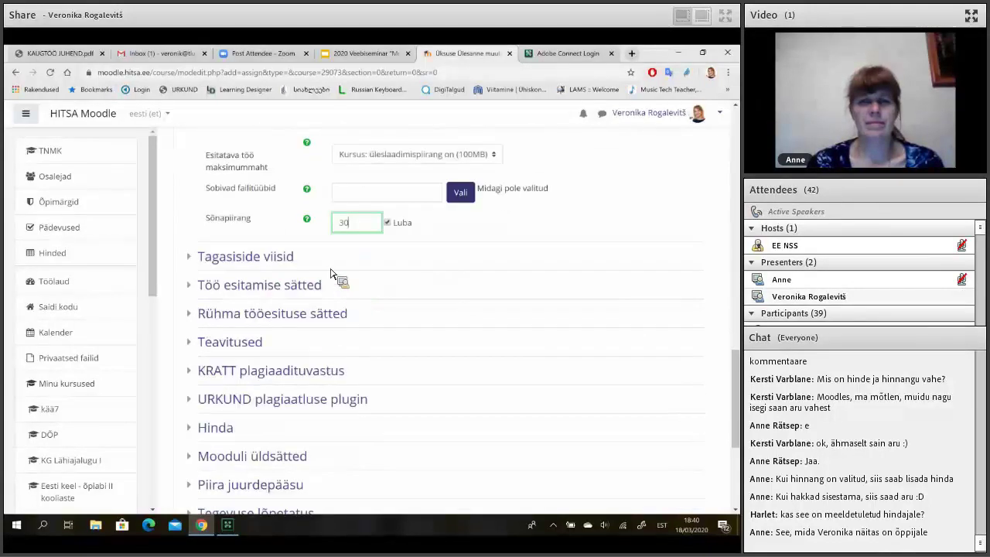
{"action": "scroll", "coordinate": [265, 217], "scroll_direction": "down", "scroll_amount": 1}
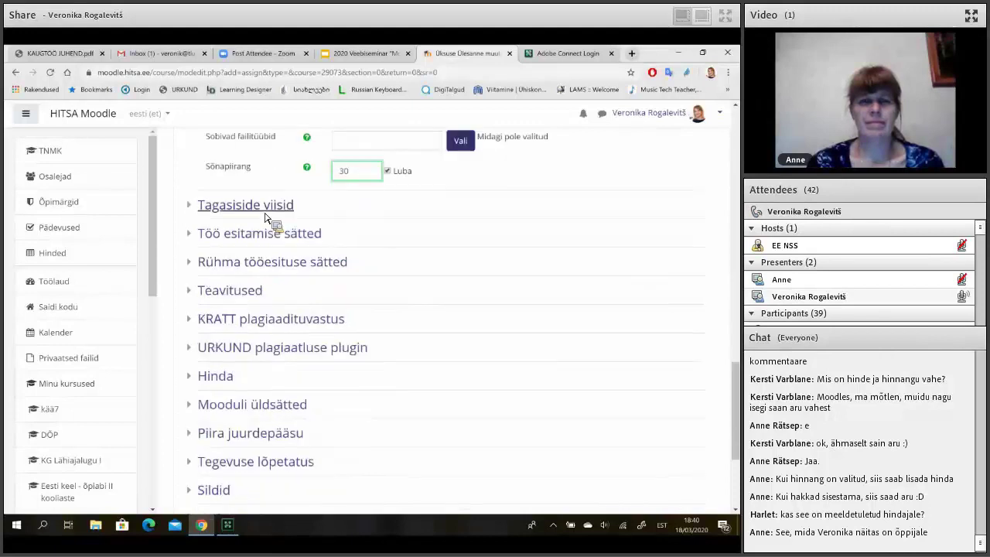
Enable Tagasisidefailid and Võrguühenduseta hindamise tööleht under Tagasiside viisid, and set Tekstisisene kommentaar to Jah.
{"action": "left_click", "coordinate": [265, 215]}
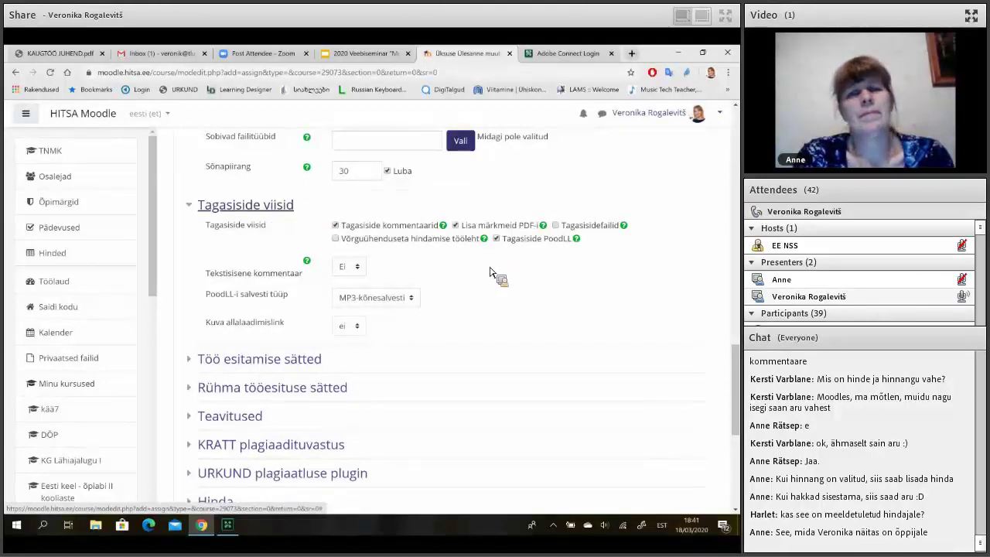
{"action": "left_click", "coordinate": [555, 226]}
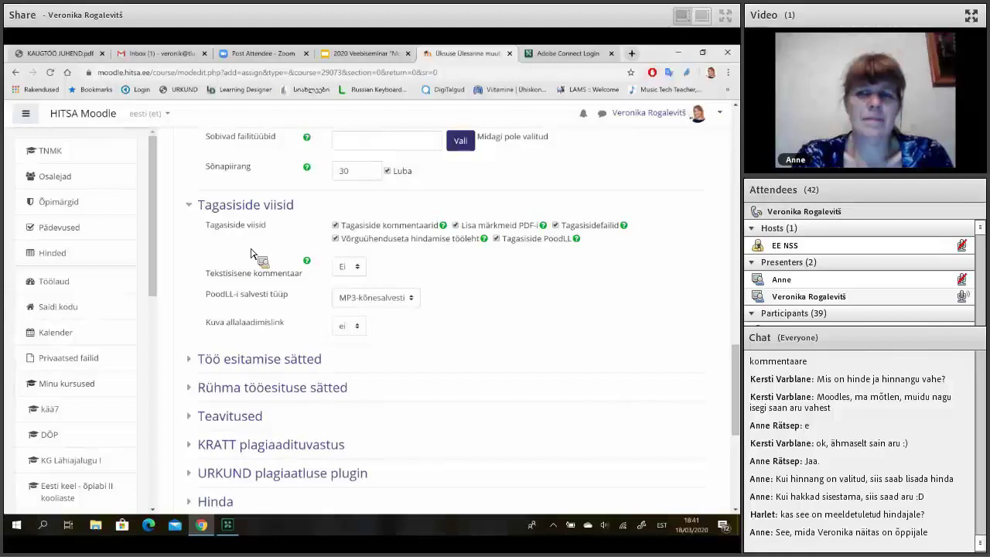
{"action": "scroll", "coordinate": [251, 254], "scroll_direction": "down", "scroll_amount": 1}
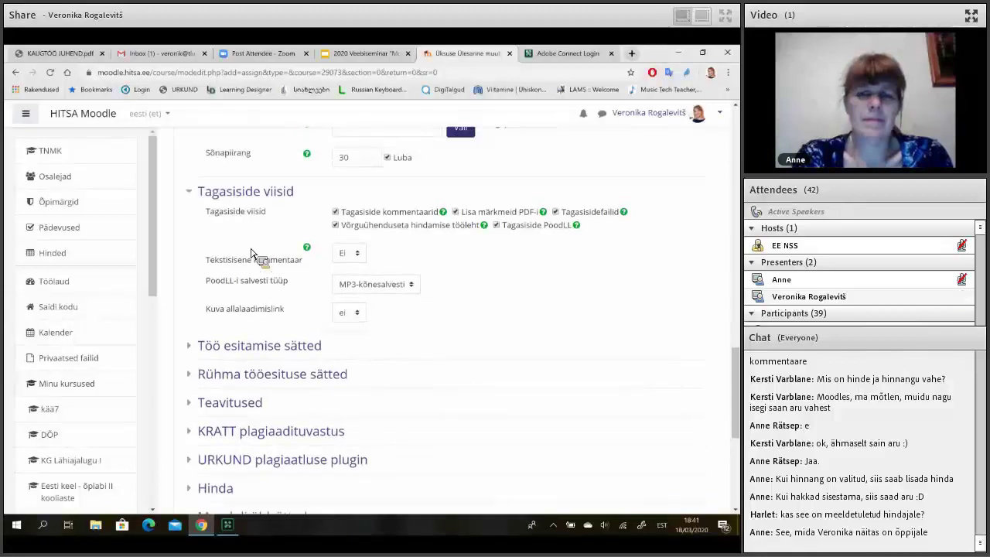
{"action": "scroll", "coordinate": [251, 253], "scroll_direction": "down", "scroll_amount": 2}
{"action": "scroll", "coordinate": [433, 182], "scroll_direction": "down", "scroll_amount": 2}
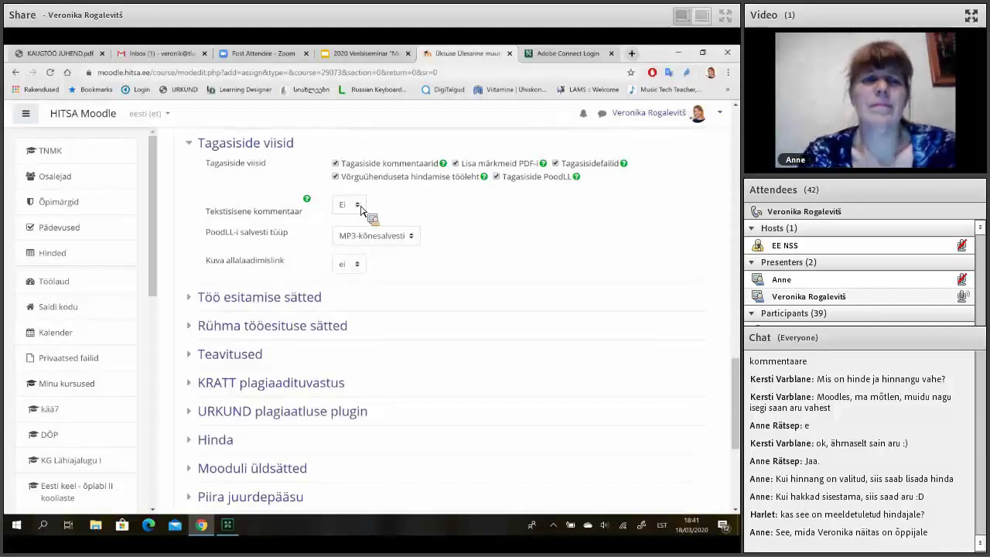
{"action": "left_click", "coordinate": [338, 237]}
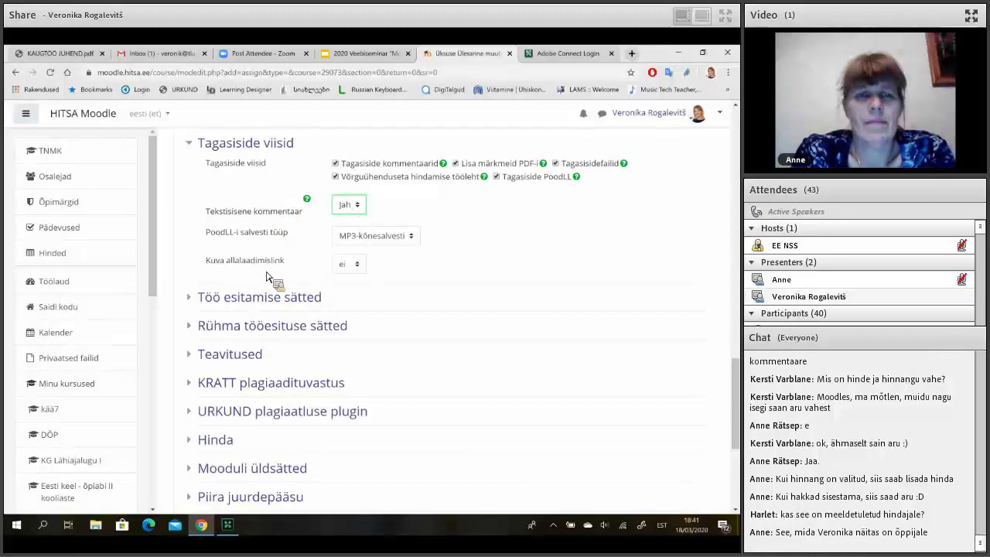
Review the Töö esitamise sätted section, including the available choices for Soorituskatsed on uuesti avatud.
{"action": "left_click", "coordinate": [237, 298]}
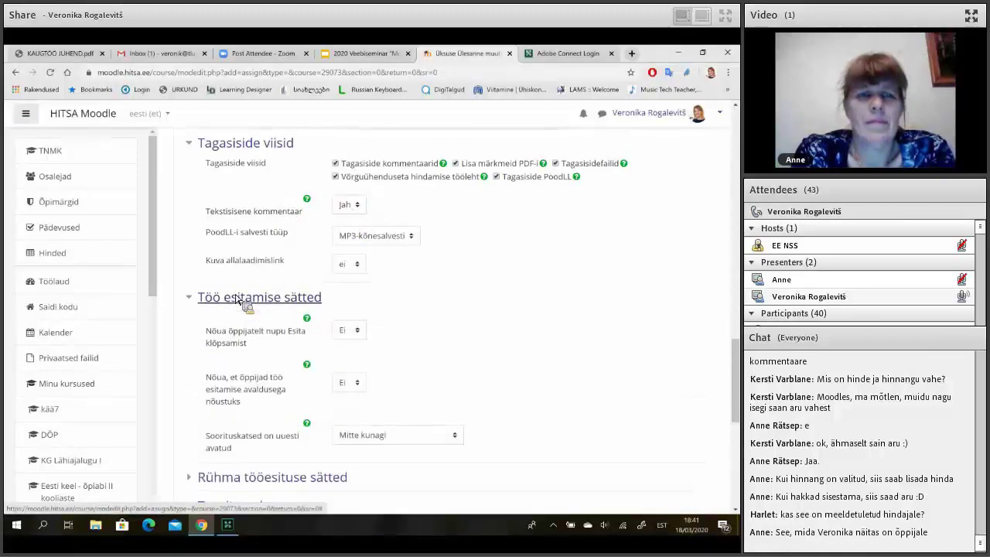
{"action": "scroll", "coordinate": [238, 299], "scroll_direction": "down", "scroll_amount": 3}
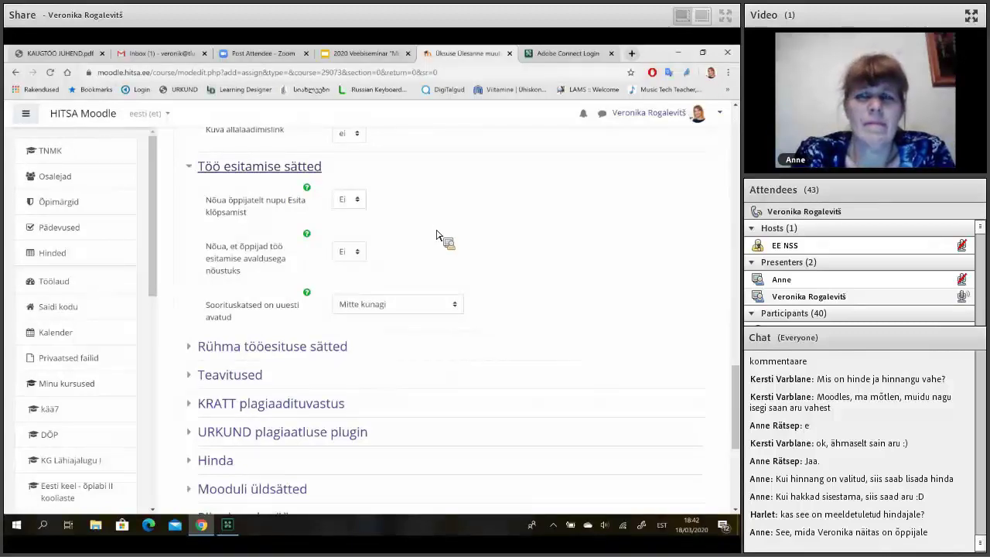
{"action": "scroll", "coordinate": [439, 234], "scroll_direction": "down", "scroll_amount": 2}
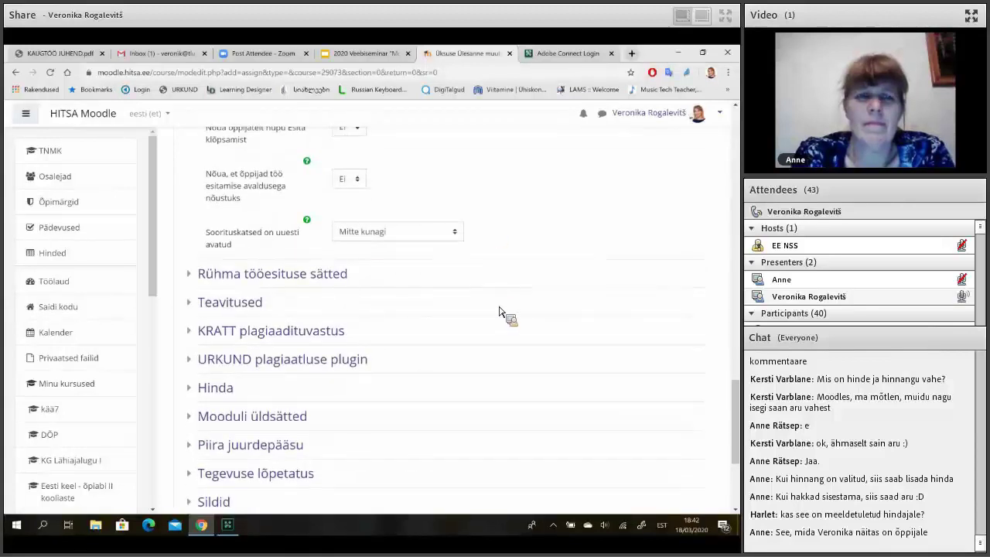
{"action": "scroll", "coordinate": [367, 237], "scroll_direction": "down", "scroll_amount": 2}
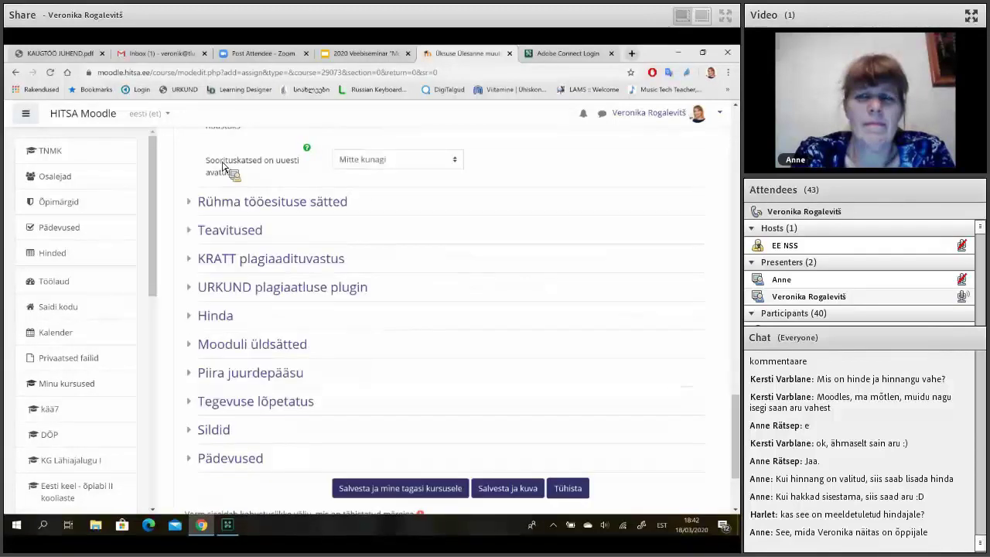
{"action": "left_click", "coordinate": [435, 166]}
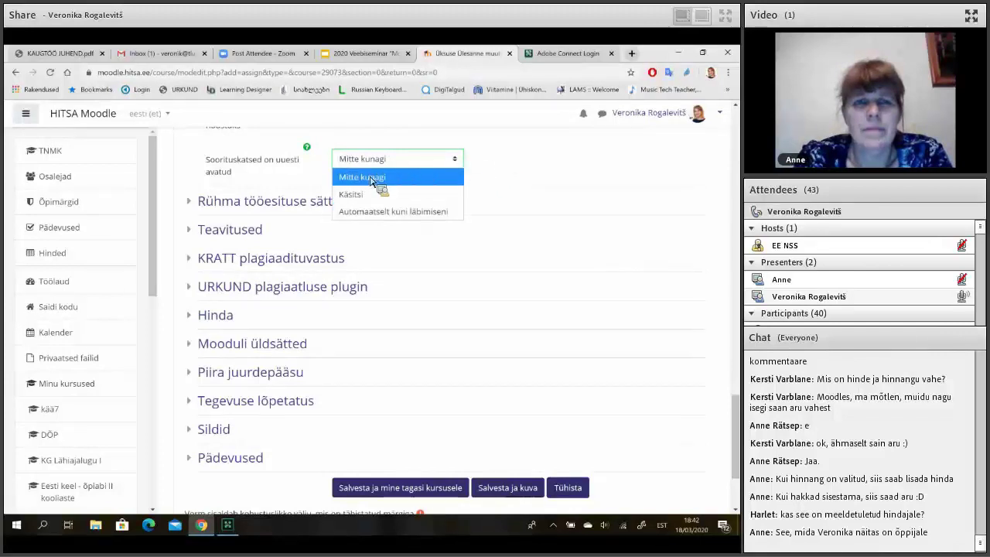
{"action": "left_click", "coordinate": [399, 226]}
{"action": "scroll", "coordinate": [399, 227], "scroll_direction": "down", "scroll_amount": 1}
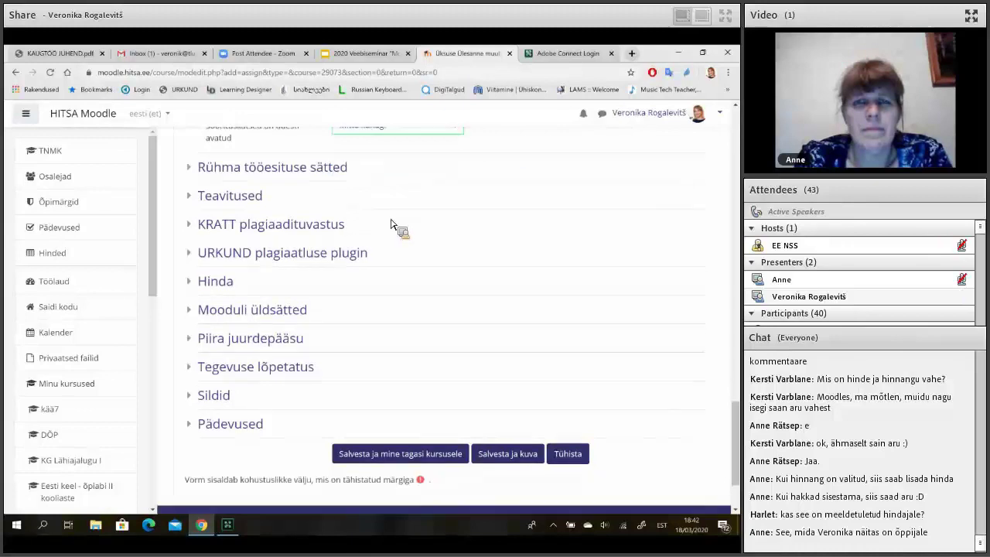
Try setting Õppijad esitavad töö rühmana to Jah under Rühma tööesituse sätted and return it to Ei.
{"action": "left_click", "coordinate": [288, 178]}
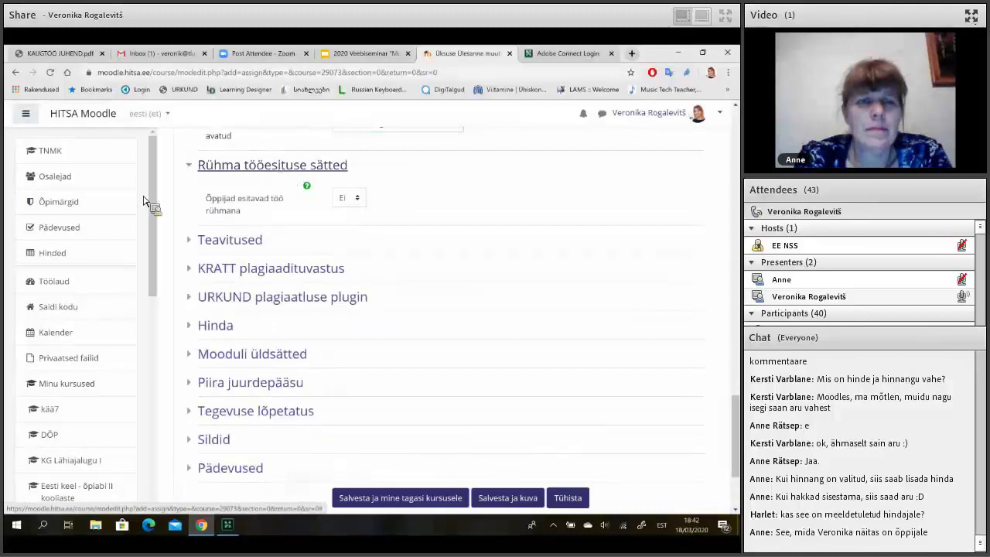
{"action": "left_click", "coordinate": [348, 202]}
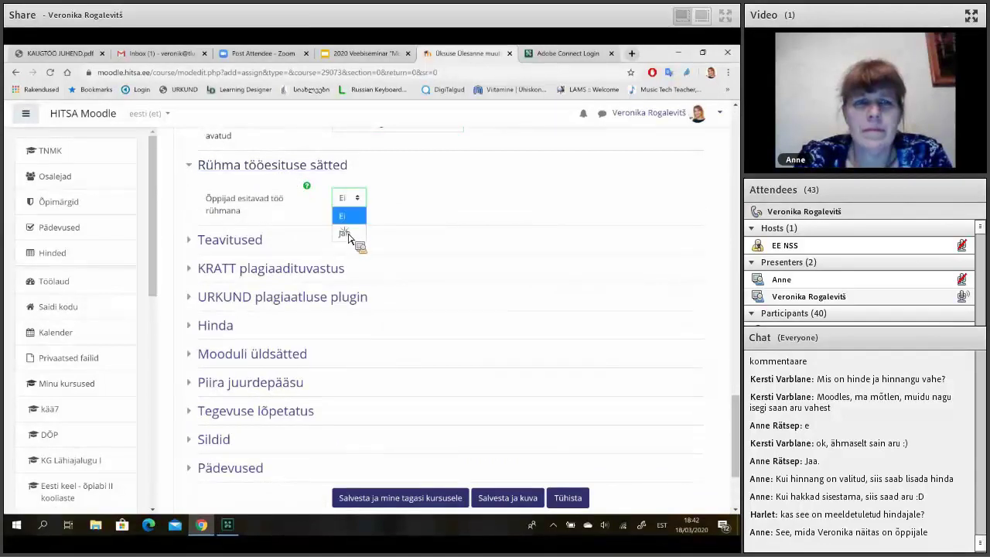
{"action": "left_click", "coordinate": [346, 234]}
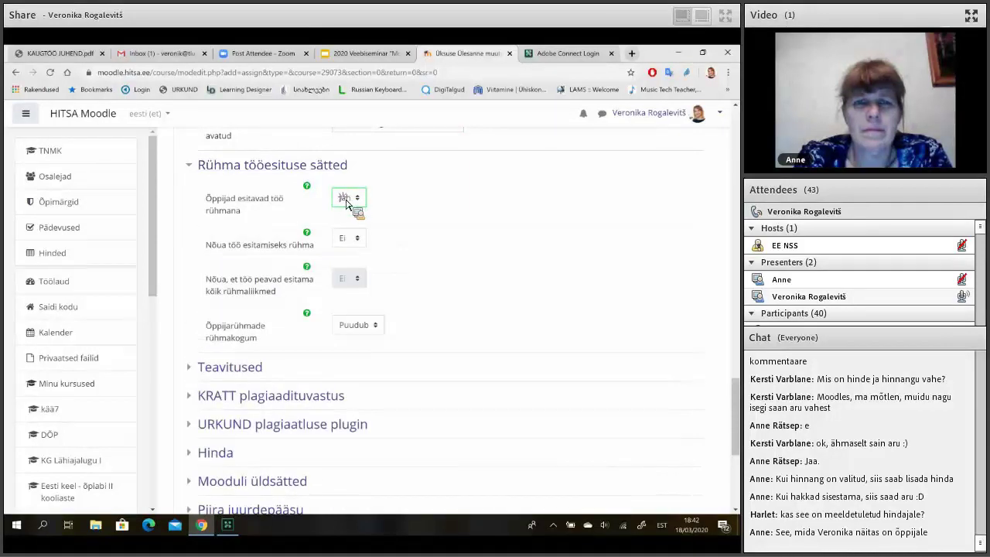
{"action": "left_click", "coordinate": [346, 197]}
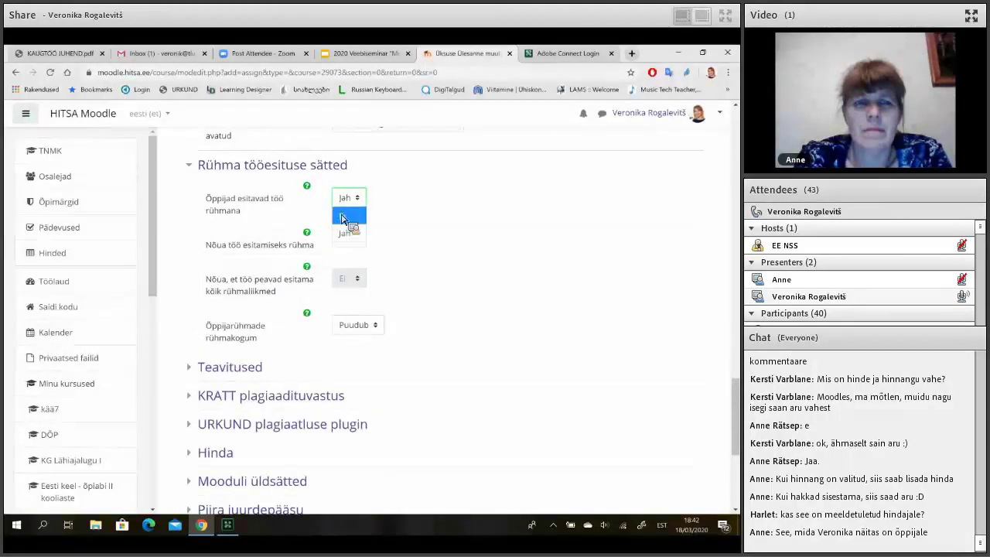
{"action": "left_click", "coordinate": [342, 218]}
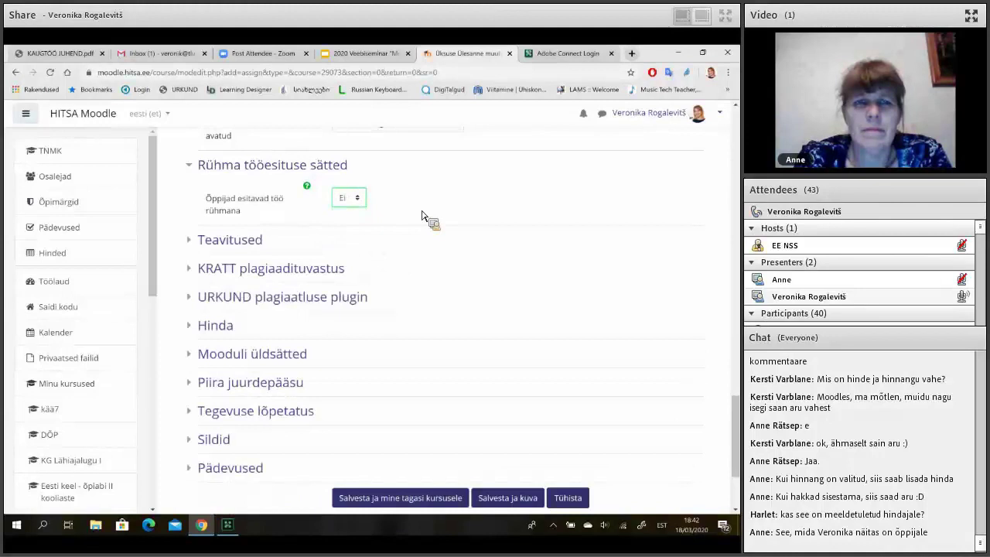
Examine the grader and student notification options in the Teavitused section.
{"action": "scroll", "coordinate": [421, 215], "scroll_direction": "down", "scroll_amount": 1}
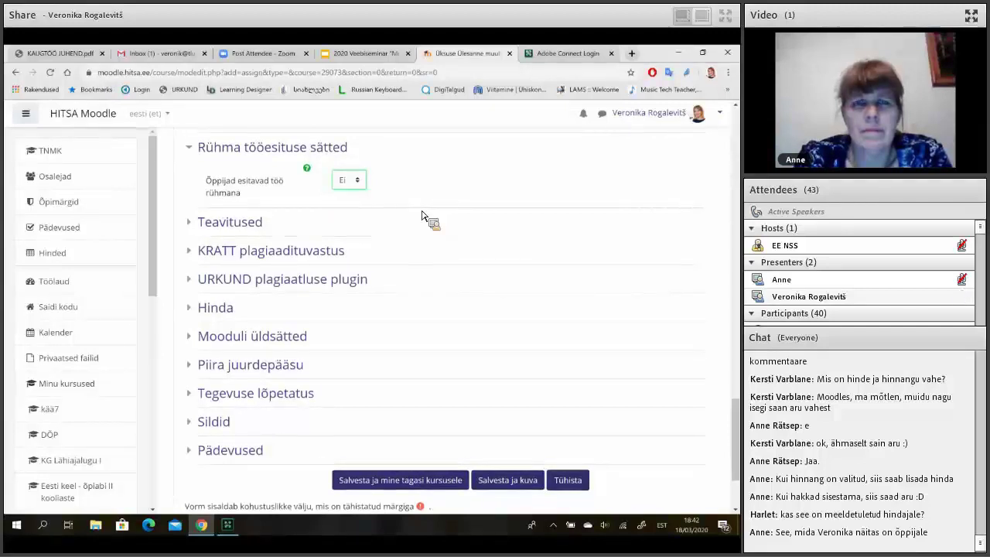
{"action": "scroll", "coordinate": [317, 185], "scroll_direction": "down", "scroll_amount": 1}
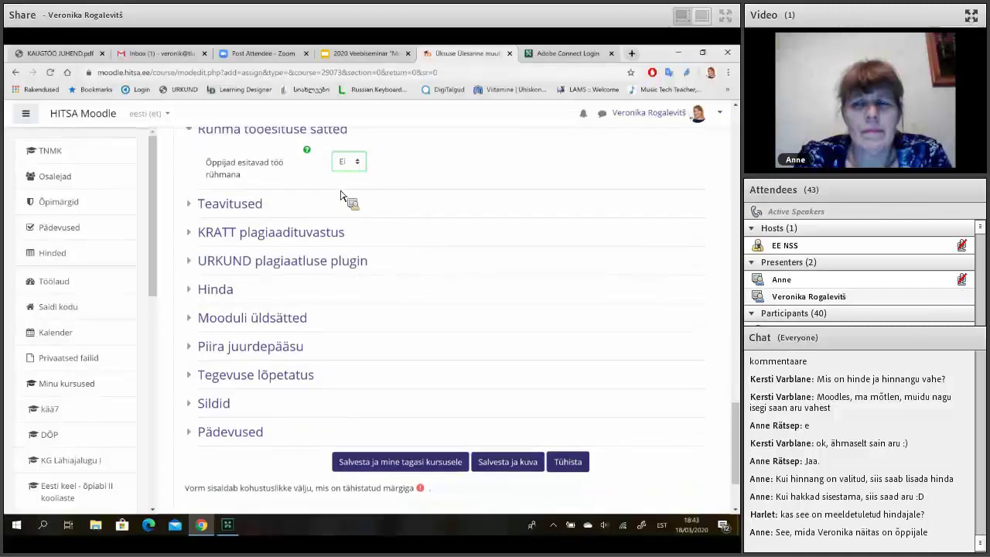
{"action": "left_click", "coordinate": [255, 212]}
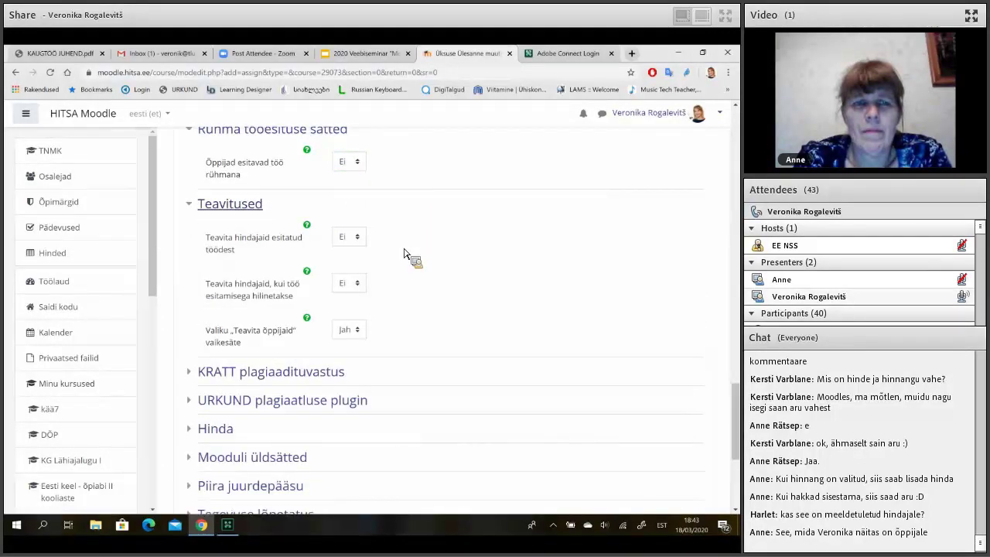
{"action": "scroll", "coordinate": [398, 247], "scroll_direction": "down", "scroll_amount": 1}
{"action": "scroll", "coordinate": [372, 209], "scroll_direction": "down", "scroll_amount": 1}
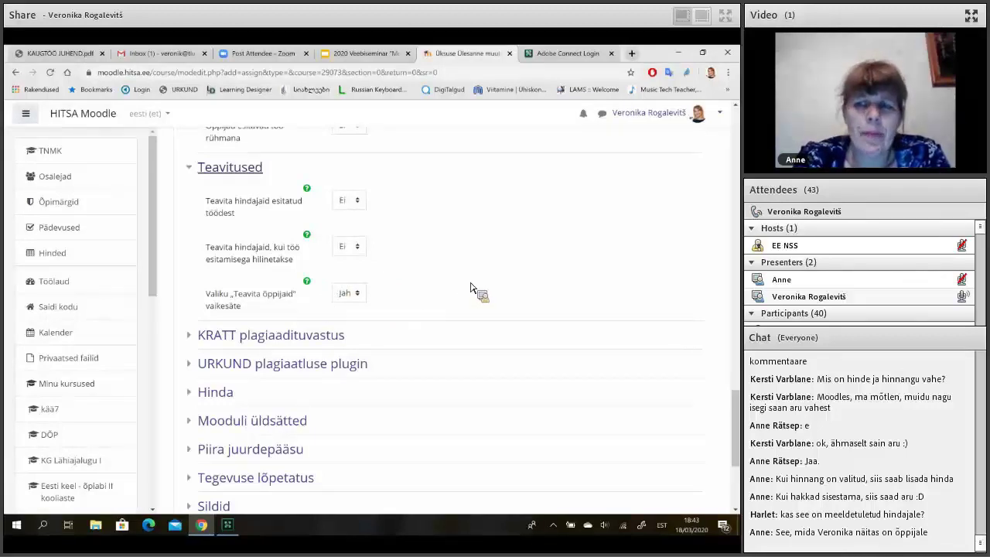
{"action": "scroll", "coordinate": [470, 288], "scroll_direction": "down", "scroll_amount": 1}
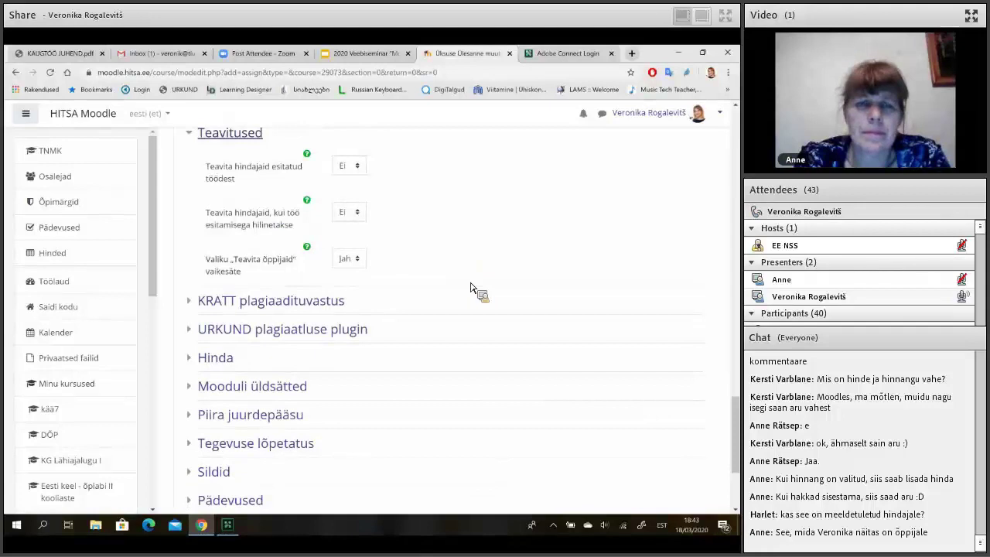
{"action": "scroll", "coordinate": [470, 287], "scroll_direction": "down", "scroll_amount": 1}
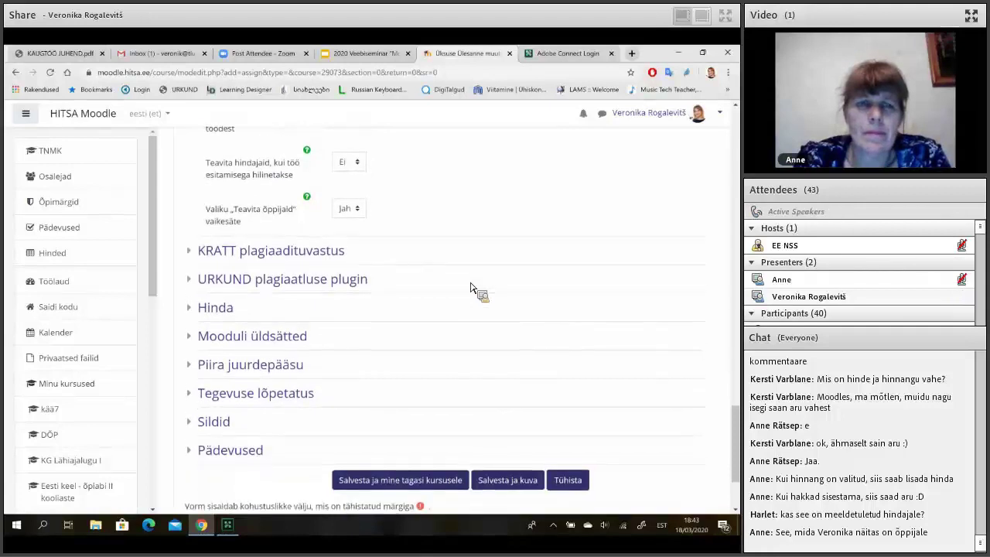
{"action": "scroll", "coordinate": [469, 286], "scroll_direction": "down", "scroll_amount": 1}
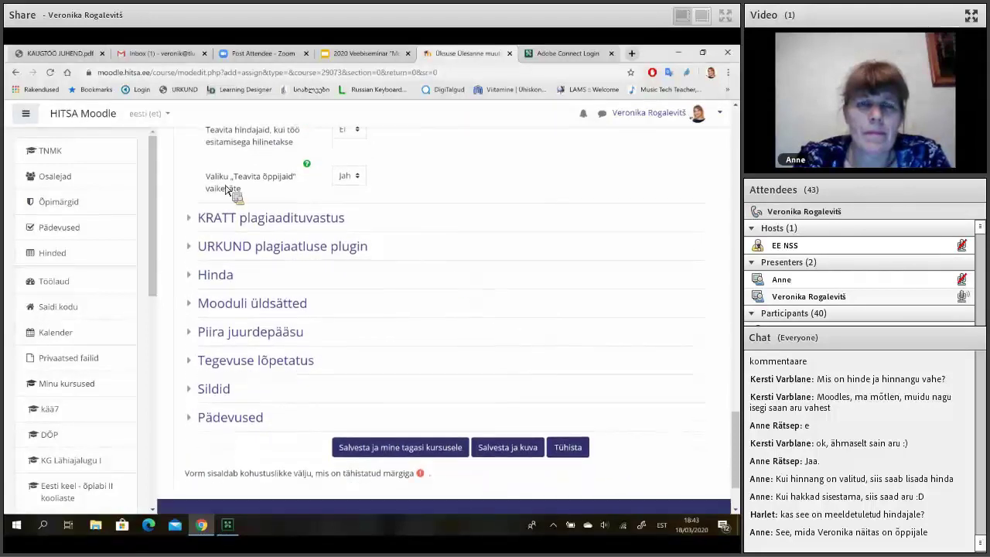
Expand the Hinda section of the assignment form and review its grading settings.
{"action": "scroll", "coordinate": [221, 193], "scroll_direction": "down", "scroll_amount": 2}
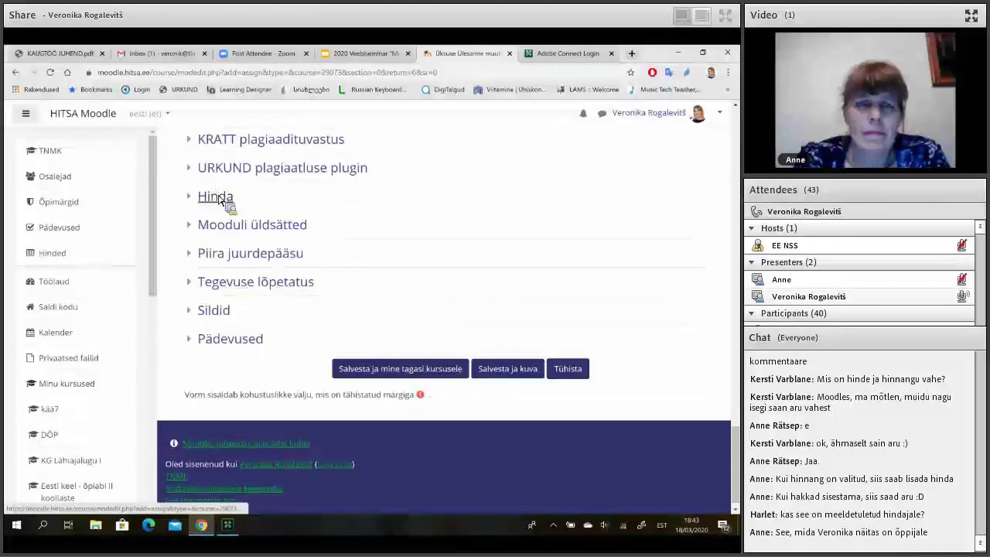
{"action": "left_click", "coordinate": [220, 197]}
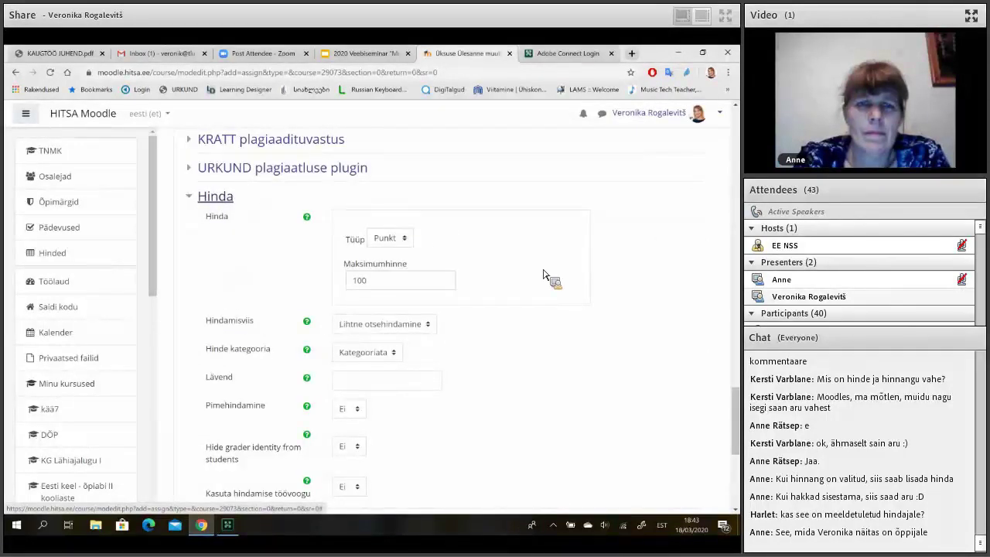
{"action": "scroll", "coordinate": [543, 275], "scroll_direction": "down", "scroll_amount": 1}
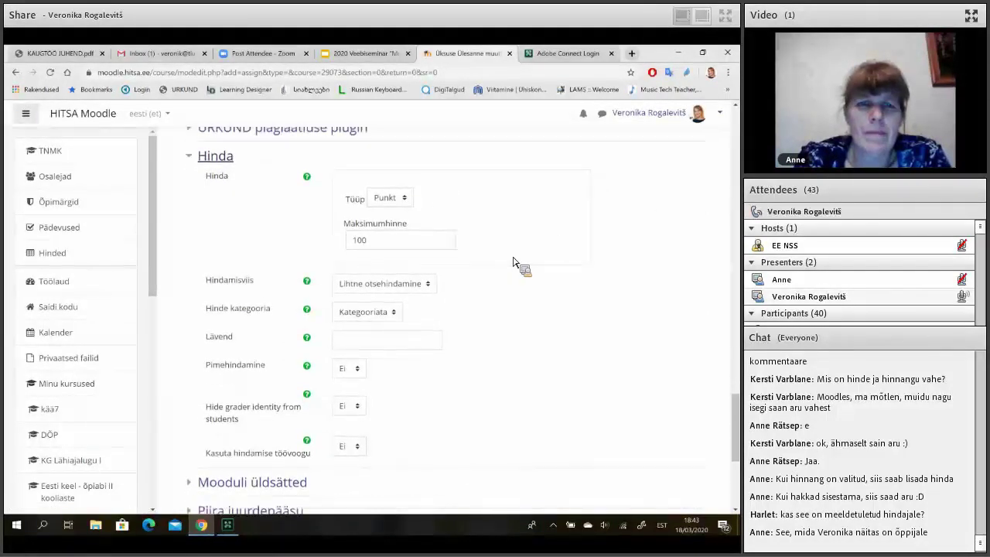
{"action": "scroll", "coordinate": [403, 213], "scroll_direction": "down", "scroll_amount": 1}
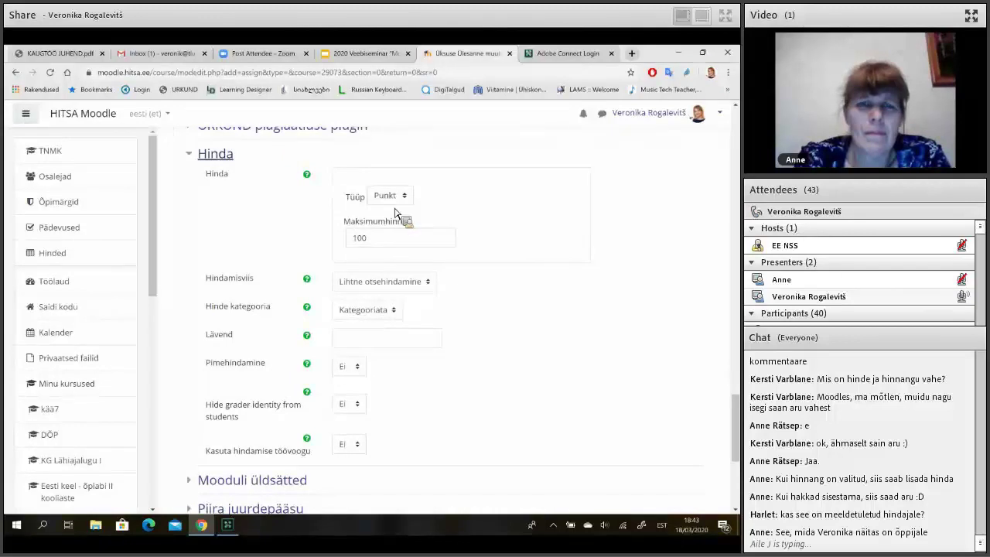
Try the Skaala grade type under Hinda, look through the available scales and return the type to Punkt.
{"action": "left_click", "coordinate": [390, 195]}
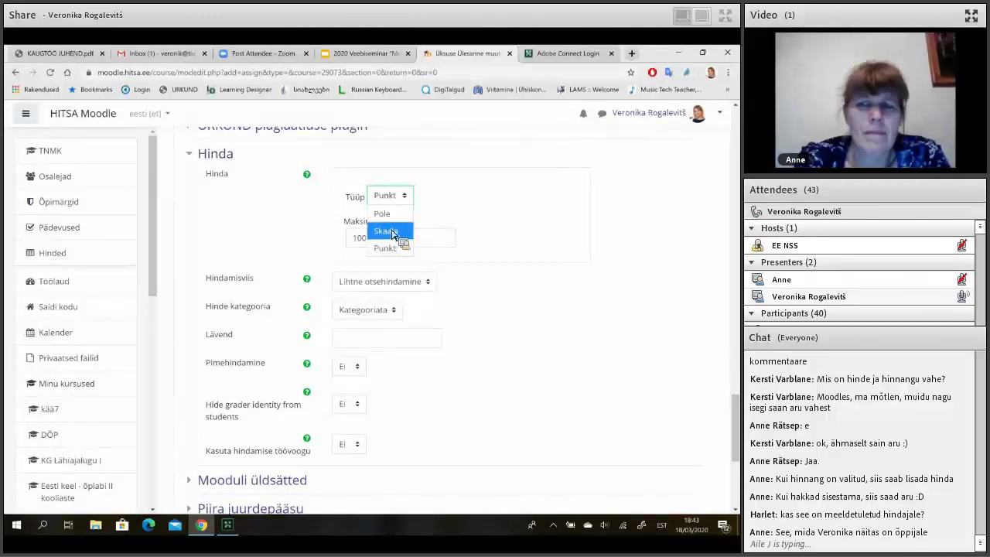
{"action": "left_click", "coordinate": [392, 232]}
{"action": "key", "text": "Tab"}
{"action": "key", "text": "alt+Down"}
{"action": "key", "text": "Down"}
{"action": "key", "text": "Down"}
{"action": "key", "text": "Down"}
{"action": "key", "text": "Down"}
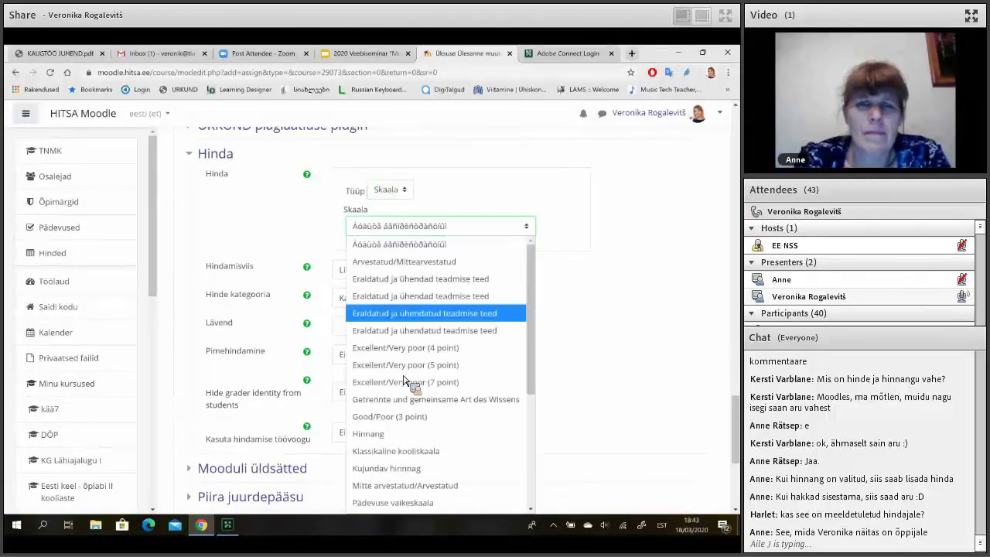
{"action": "scroll", "coordinate": [403, 381], "scroll_direction": "down", "scroll_amount": 4}
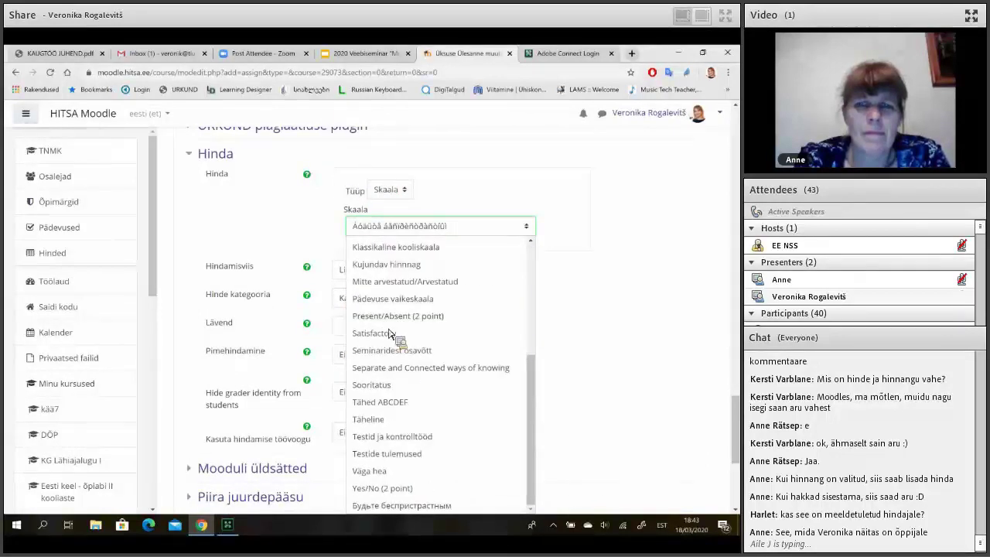
{"action": "scroll", "coordinate": [287, 221], "scroll_direction": "up", "scroll_amount": 2}
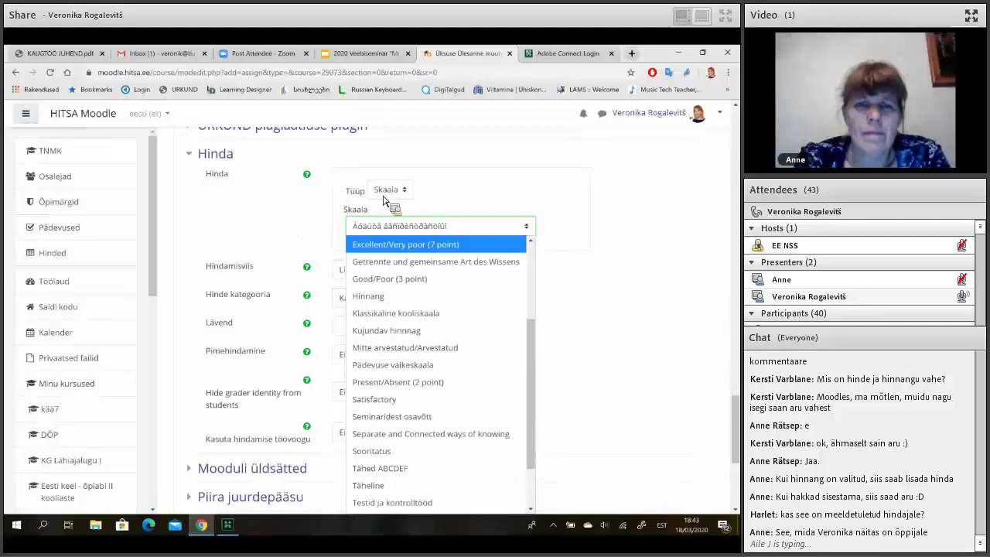
{"action": "left_click", "coordinate": [384, 195]}
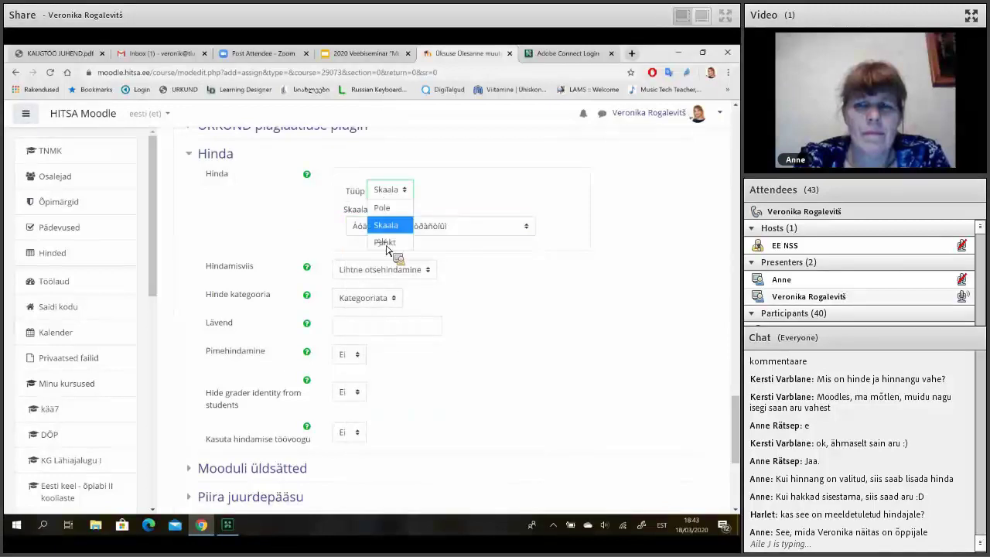
{"action": "left_click", "coordinate": [385, 242]}
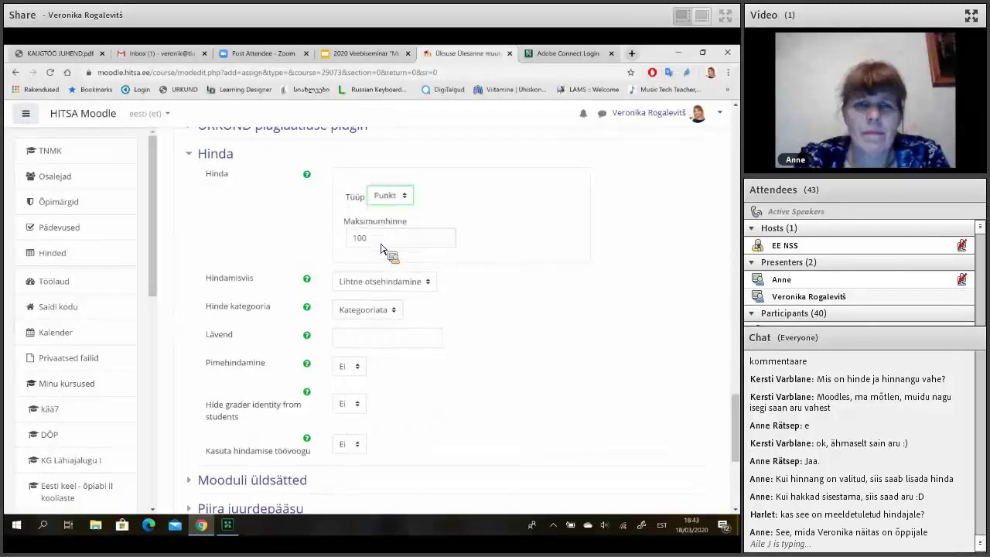
Set the assignment's Maksimumhinne to 5 points and its Lävend to 3.
{"action": "left_click", "coordinate": [380, 244]}
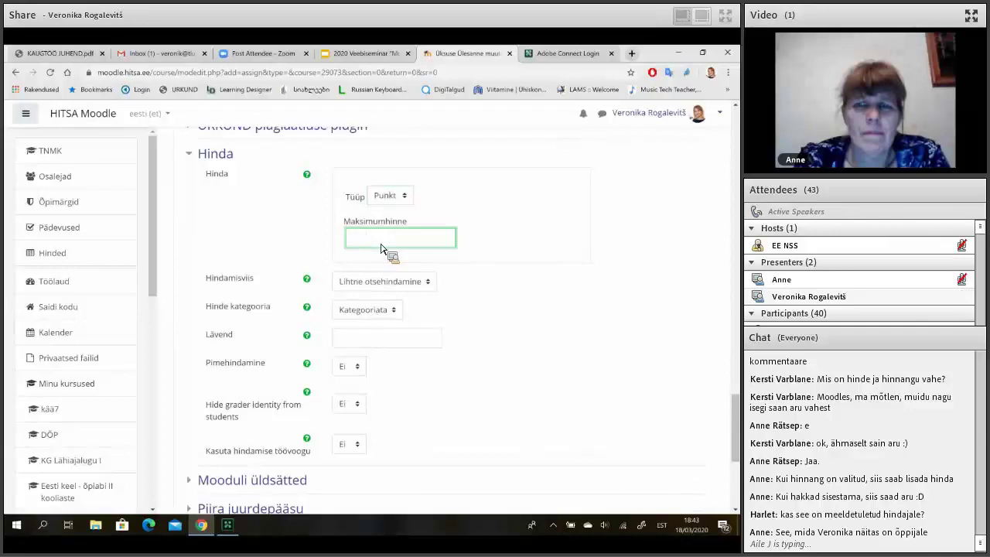
{"action": "type", "text": "5"}
{"action": "scroll", "coordinate": [380, 247], "scroll_direction": "down", "scroll_amount": 1}
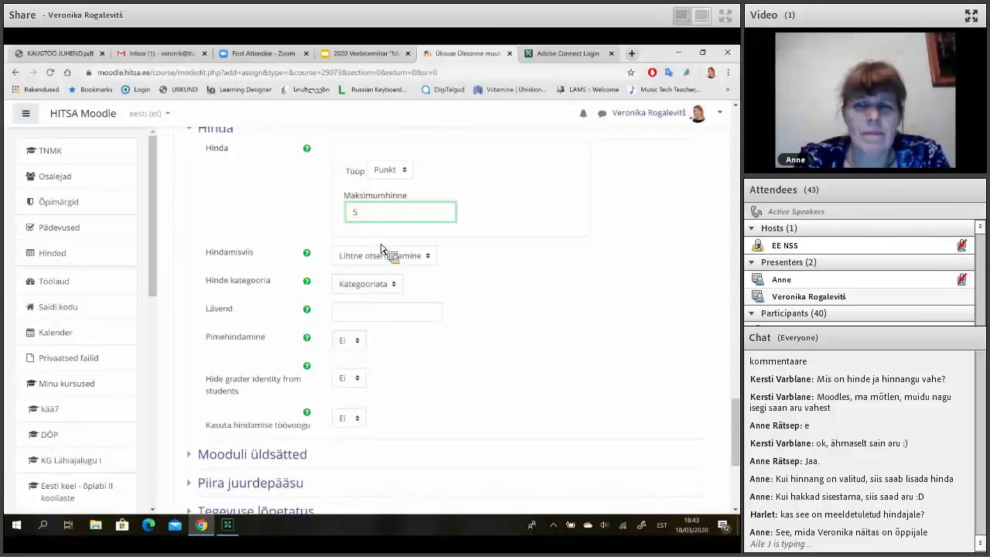
{"action": "scroll", "coordinate": [380, 248], "scroll_direction": "down", "scroll_amount": 1}
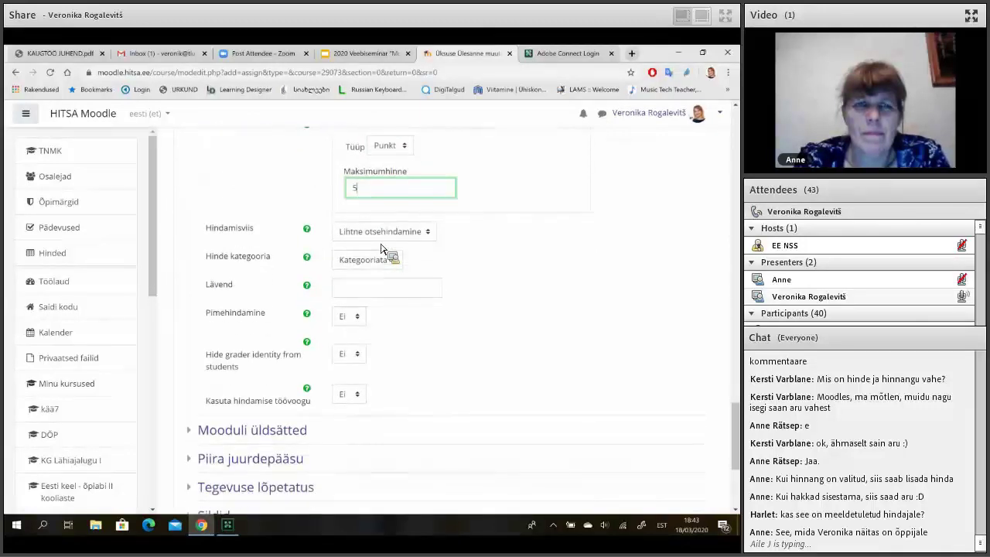
{"action": "scroll", "coordinate": [381, 247], "scroll_direction": "down", "scroll_amount": 3}
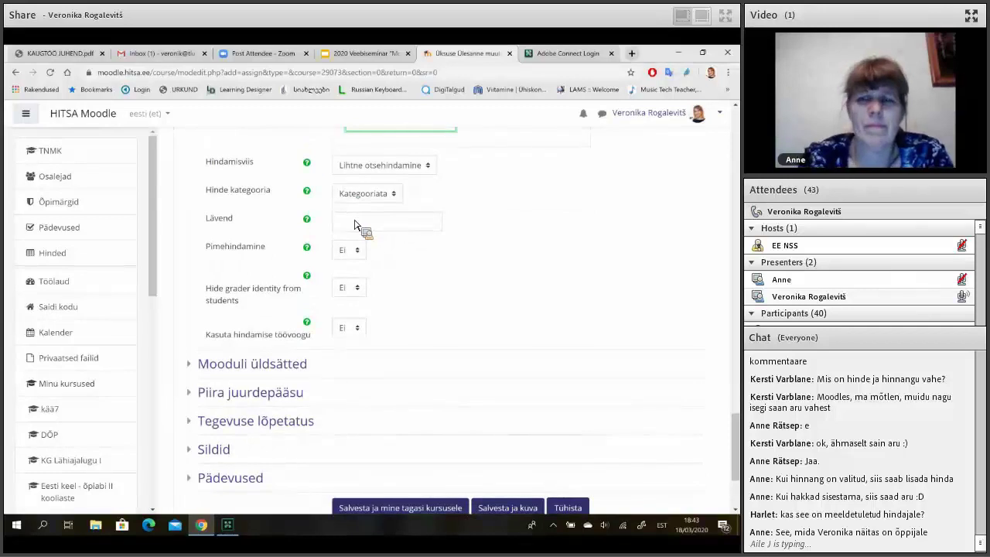
{"action": "left_click", "coordinate": [354, 224]}
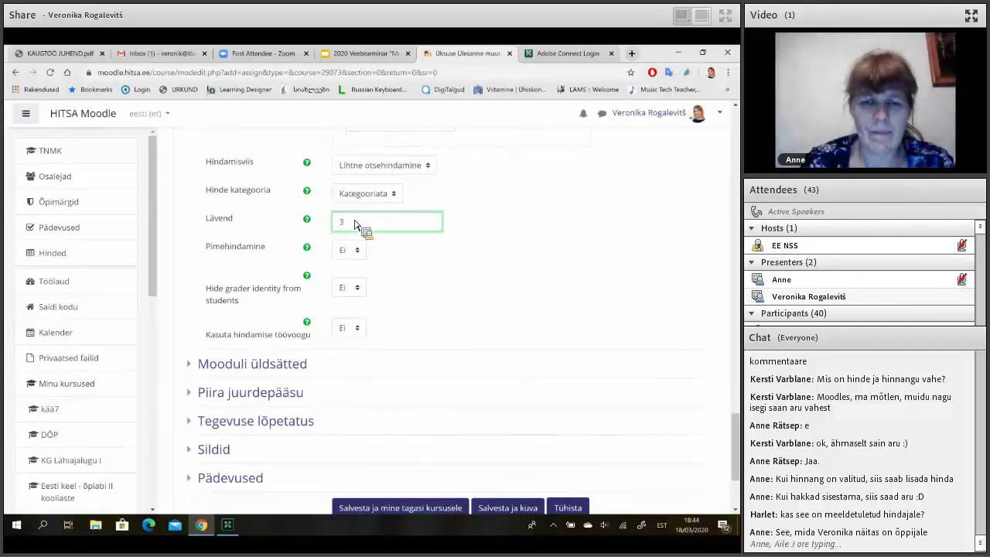
Look at the available choices for Pimehindamine and the grader identity setting without changing them.
{"action": "scroll", "coordinate": [354, 224], "scroll_direction": "down", "scroll_amount": 1}
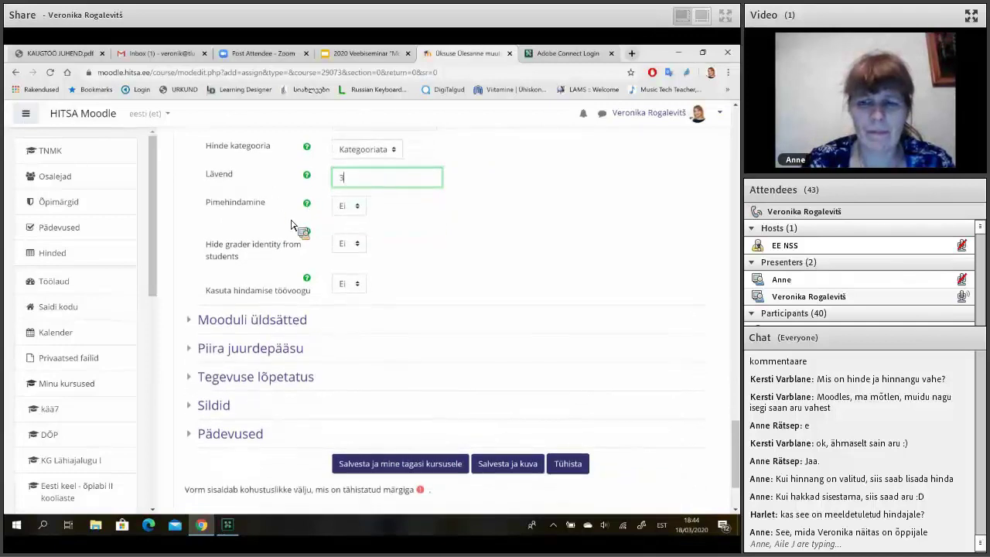
{"action": "left_click", "coordinate": [349, 206]}
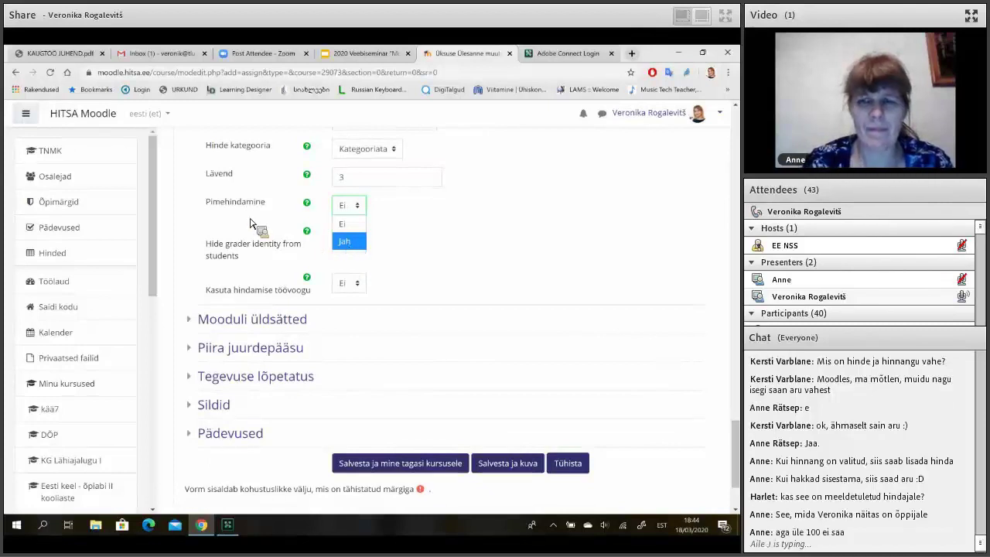
{"action": "left_click", "coordinate": [465, 257]}
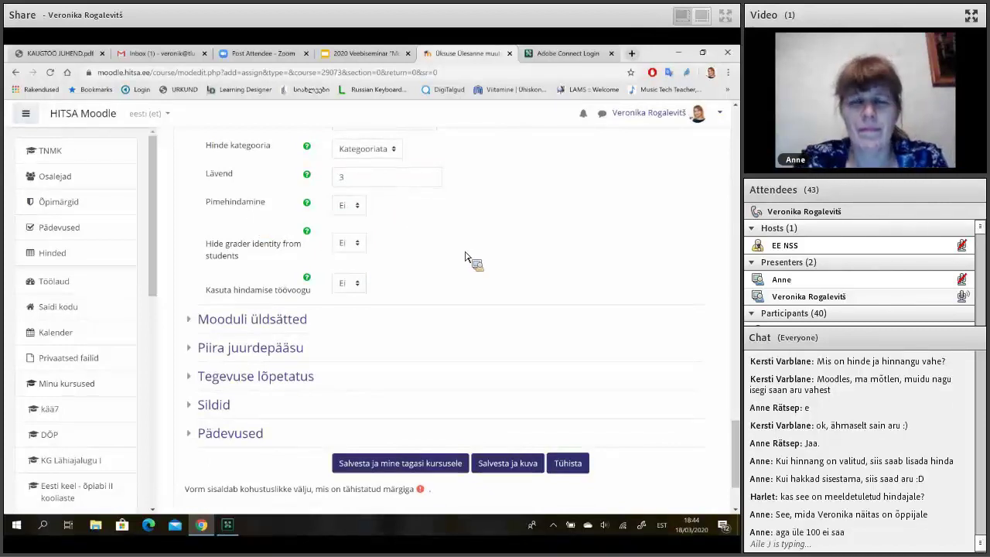
{"action": "scroll", "coordinate": [465, 257], "scroll_direction": "down", "scroll_amount": 1}
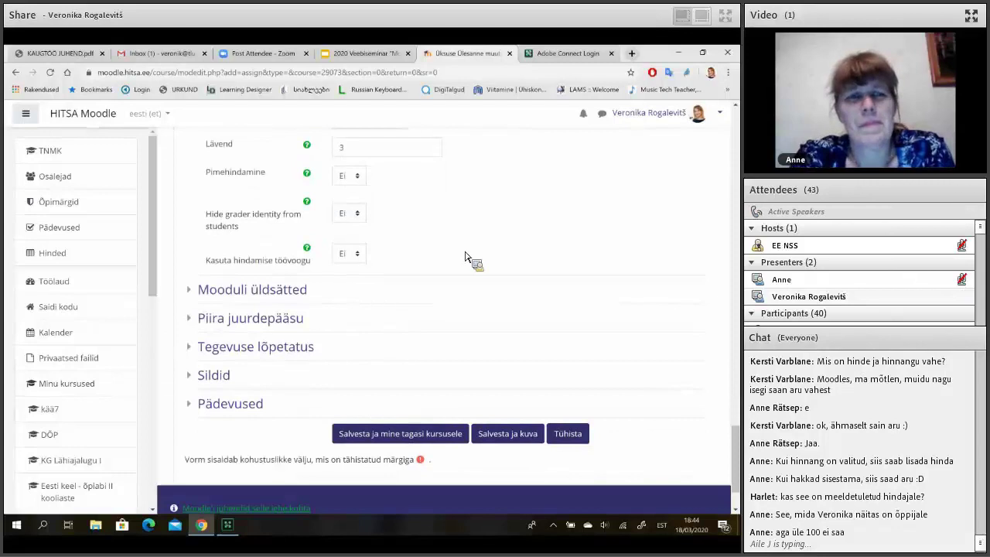
{"action": "scroll", "coordinate": [465, 257], "scroll_direction": "down", "scroll_amount": 1}
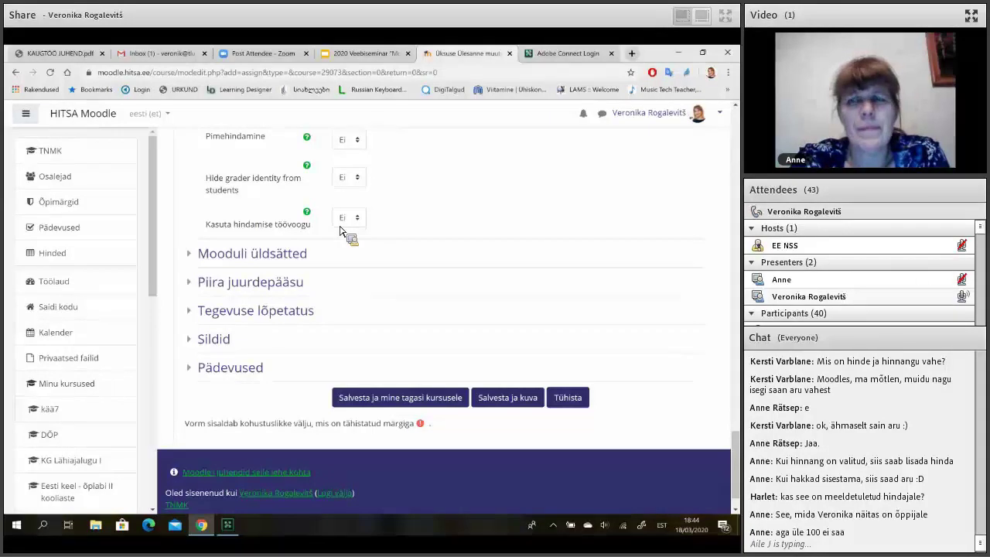
Try setting Kasuta hindamise töövoogu and Kasuta hindajate määramist to Jah, and return Kasuta hindamise töövoogu to Ei.
{"action": "scroll", "coordinate": [344, 224], "scroll_direction": "down", "scroll_amount": 1}
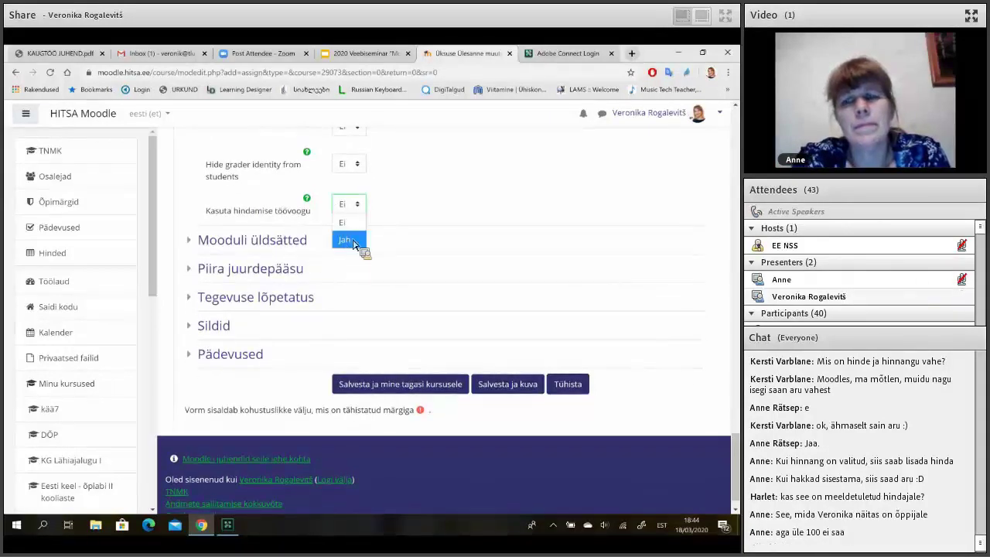
{"action": "left_click", "coordinate": [361, 243]}
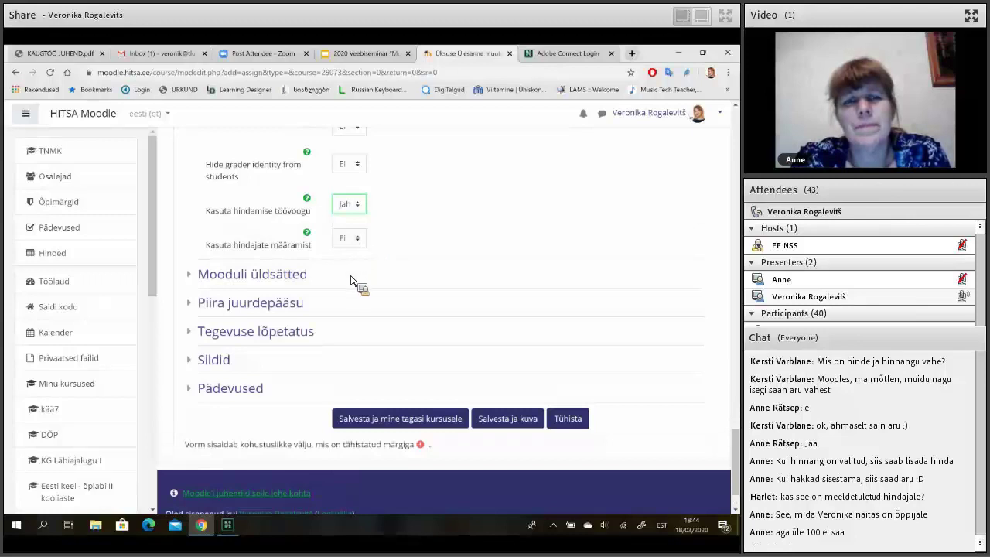
{"action": "left_click", "coordinate": [354, 240]}
{"action": "left_click", "coordinate": [348, 275]}
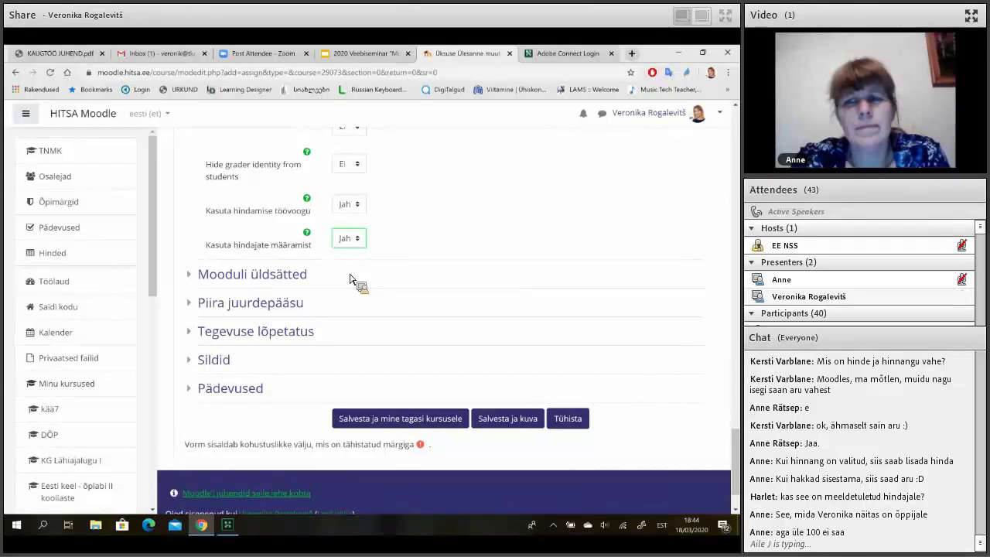
{"action": "left_click", "coordinate": [348, 205]}
{"action": "left_click", "coordinate": [346, 224]}
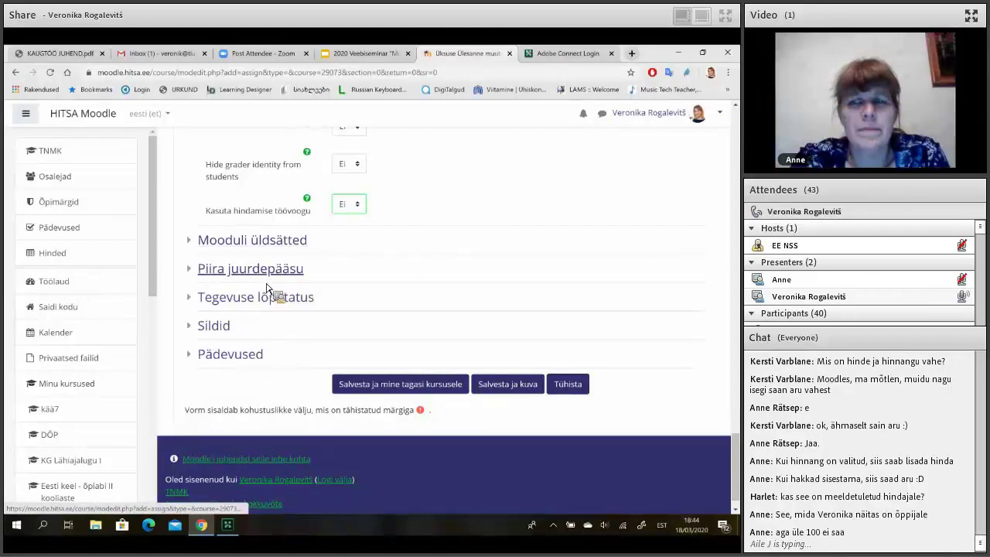
Under Tegevuse lõpetatus, set Lõpetamise jälgimine to "Kui tingimused on täidetud, siis kuva tegevus lõpetatuna" and enable Nõua hinnet.
{"action": "left_click", "coordinate": [272, 277]}
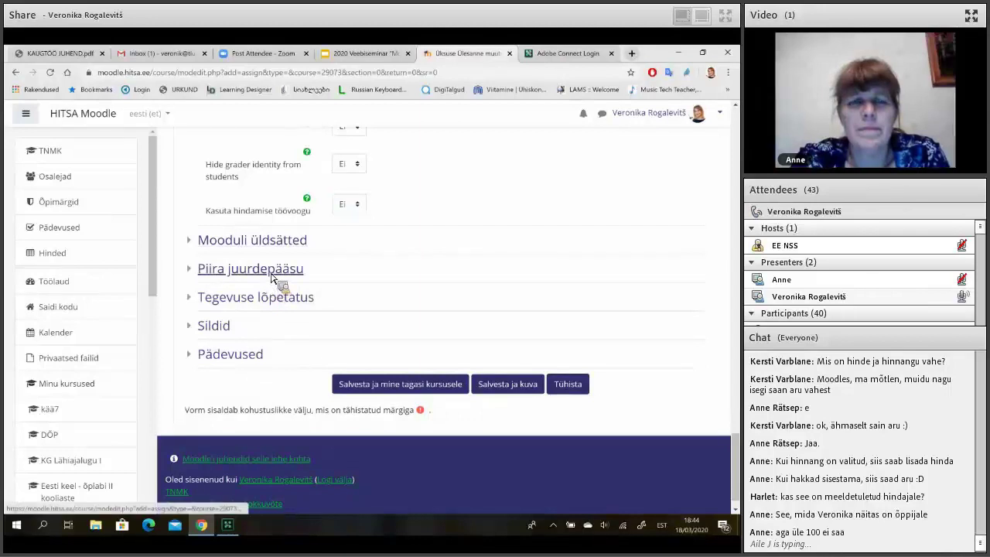
{"action": "left_click", "coordinate": [272, 272]}
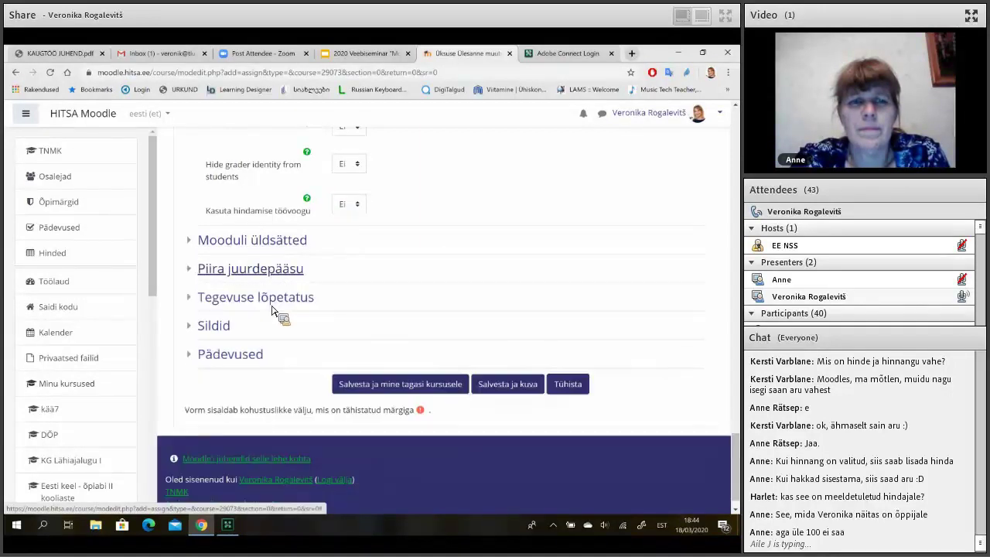
{"action": "left_click", "coordinate": [284, 300]}
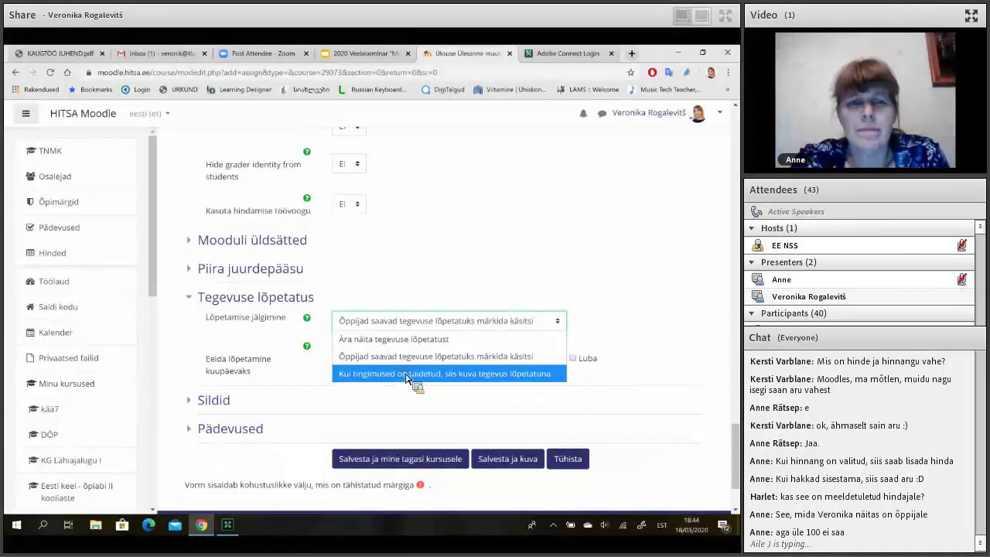
{"action": "left_click", "coordinate": [342, 377]}
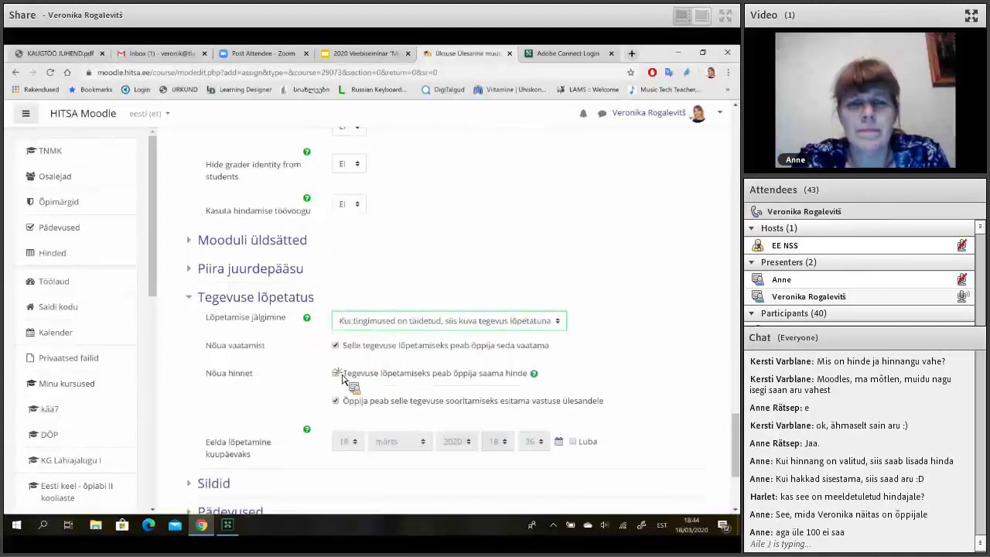
{"action": "left_click", "coordinate": [336, 374]}
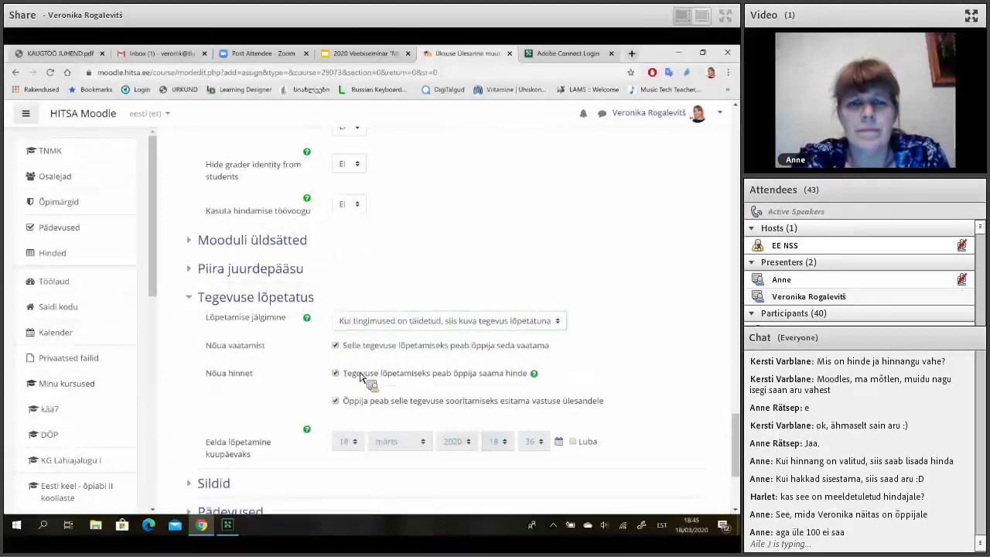
Save the assignment and display its page with the Hindamiskokkuvõte table.
{"action": "scroll", "coordinate": [510, 370], "scroll_direction": "down", "scroll_amount": 3}
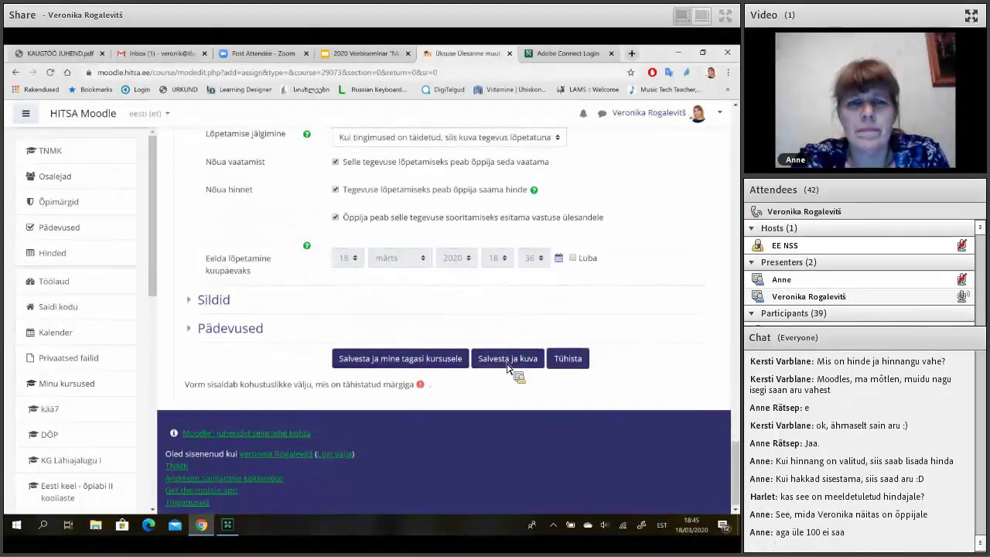
{"action": "left_click", "coordinate": [507, 363]}
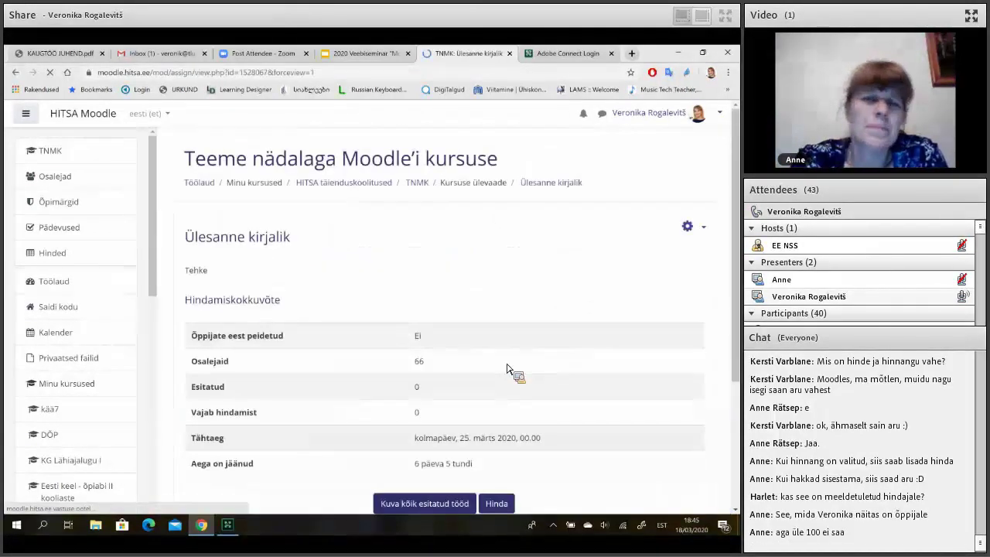
{"action": "scroll", "coordinate": [507, 370], "scroll_direction": "down", "scroll_amount": 2}
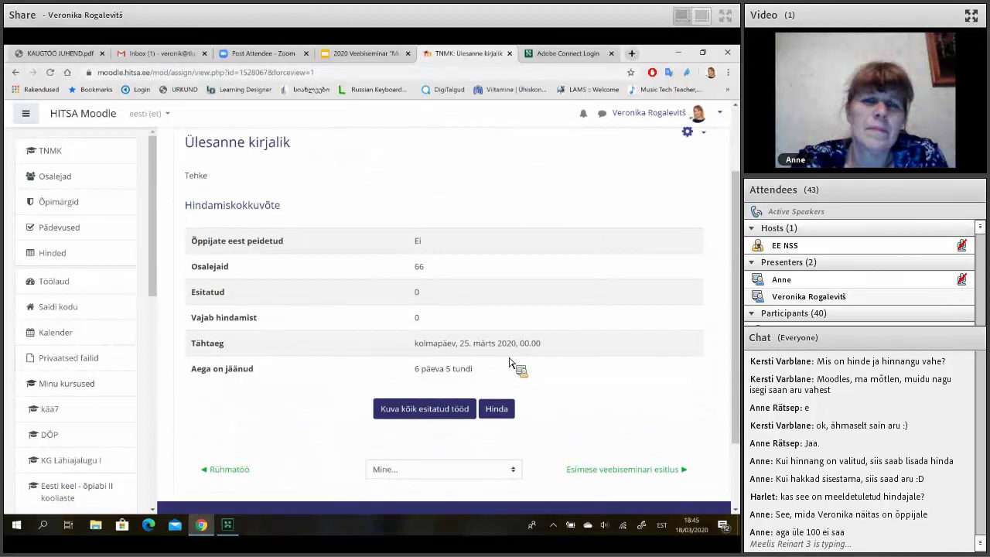
Switch the course role to Õppija/Student to view the assignment as a learner.
{"action": "left_click", "coordinate": [720, 116]}
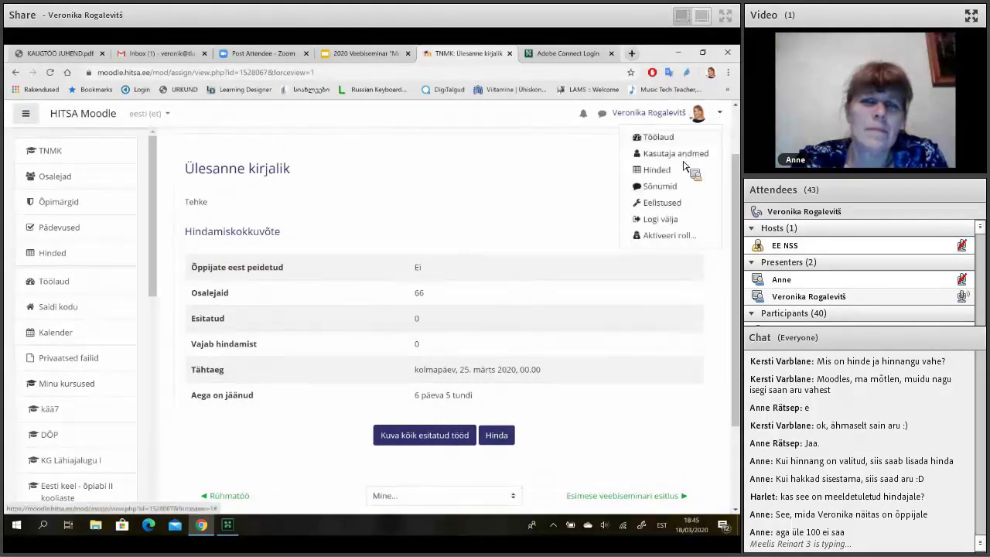
{"action": "left_click", "coordinate": [665, 236]}
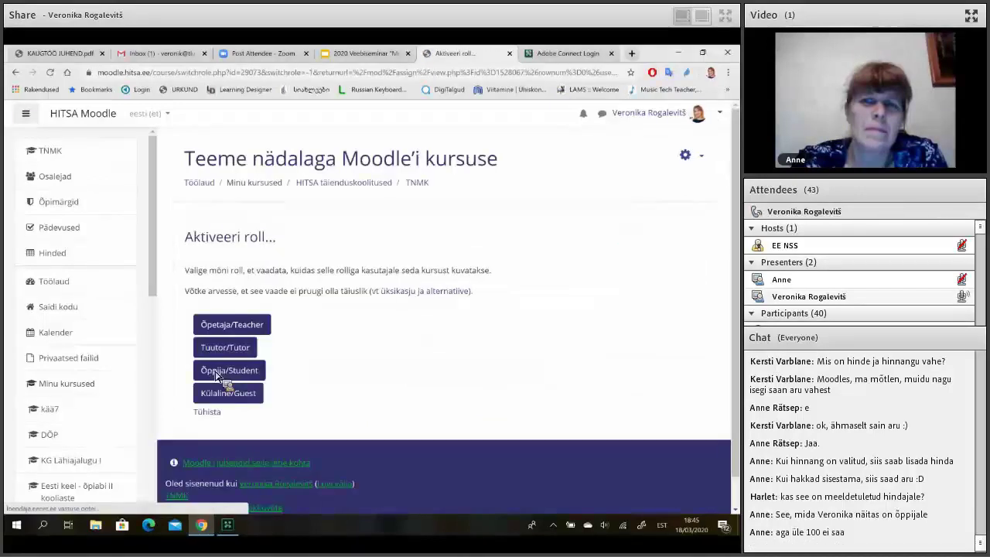
{"action": "left_click", "coordinate": [216, 371]}
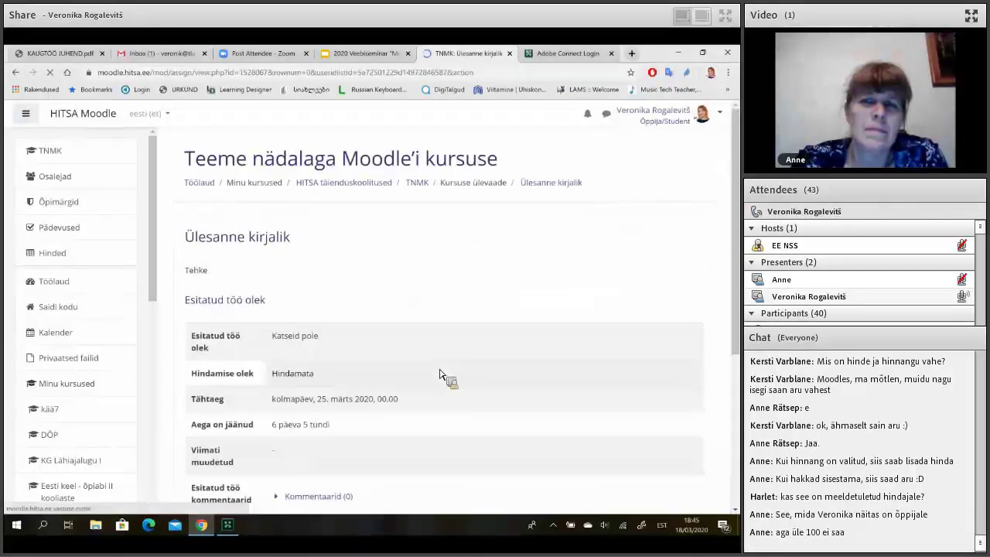
Look over the student's view of the assignment's submission status, and return to the normal course role.
{"action": "scroll", "coordinate": [509, 320], "scroll_direction": "down", "scroll_amount": 5}
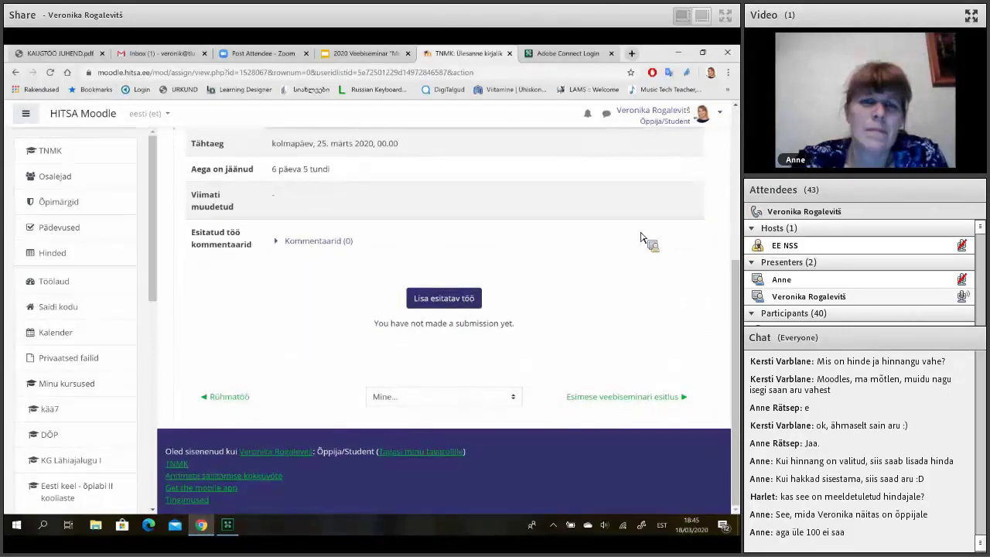
{"action": "scroll", "coordinate": [642, 237], "scroll_direction": "up", "scroll_amount": 5}
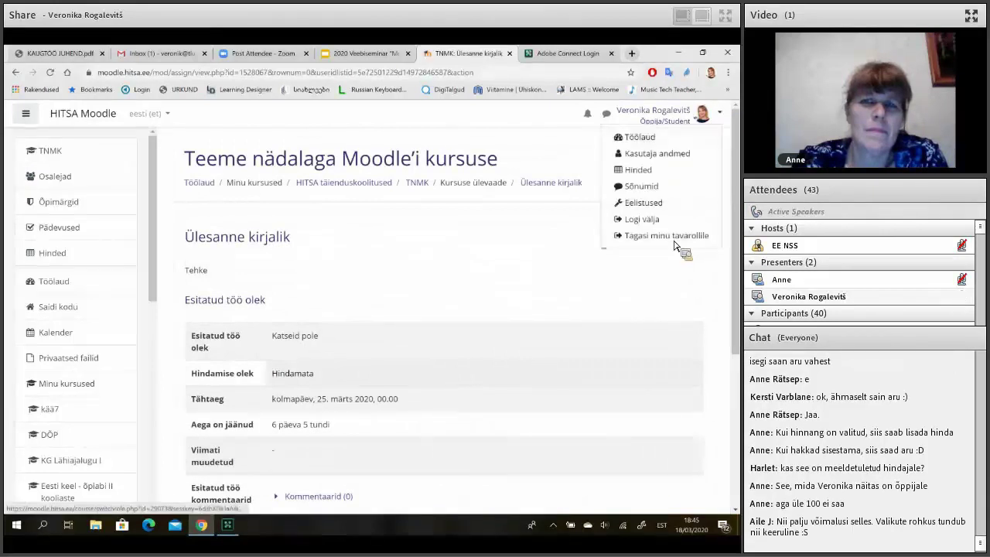
{"action": "left_click", "coordinate": [673, 236]}
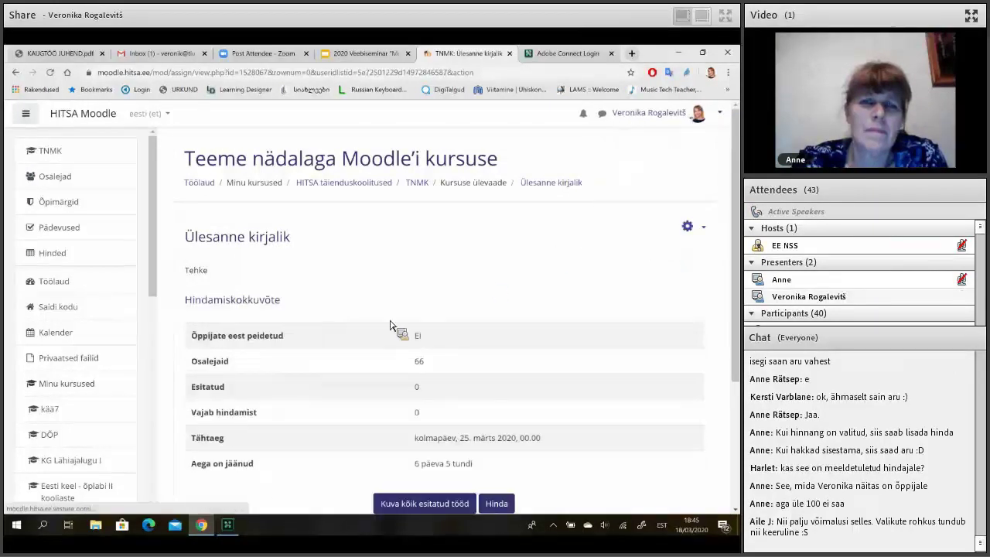
Return from the assignment to the TNMK course page.
{"action": "scroll", "coordinate": [425, 183], "scroll_direction": "down", "scroll_amount": 1}
{"action": "scroll", "coordinate": [430, 189], "scroll_direction": "up", "scroll_amount": 1}
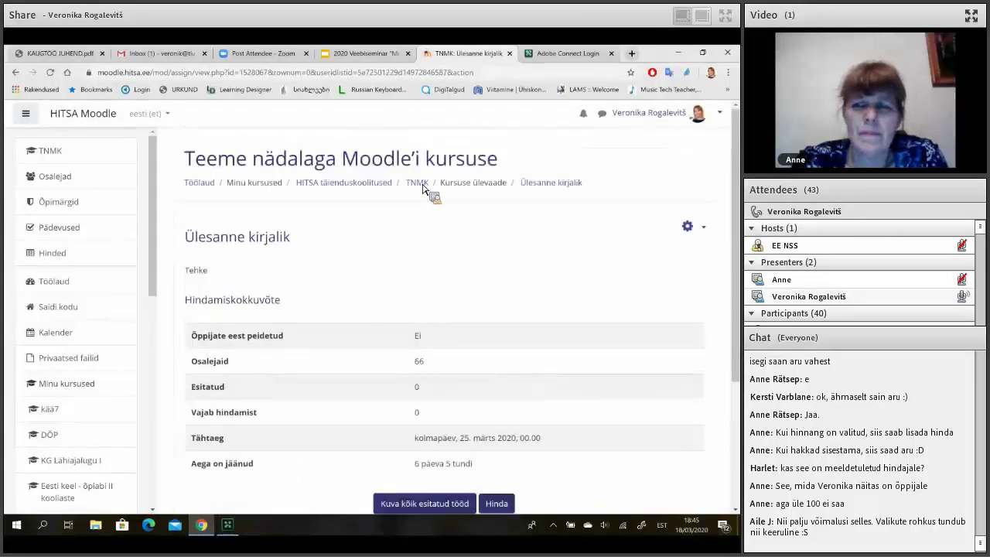
{"action": "left_click", "coordinate": [229, 526]}
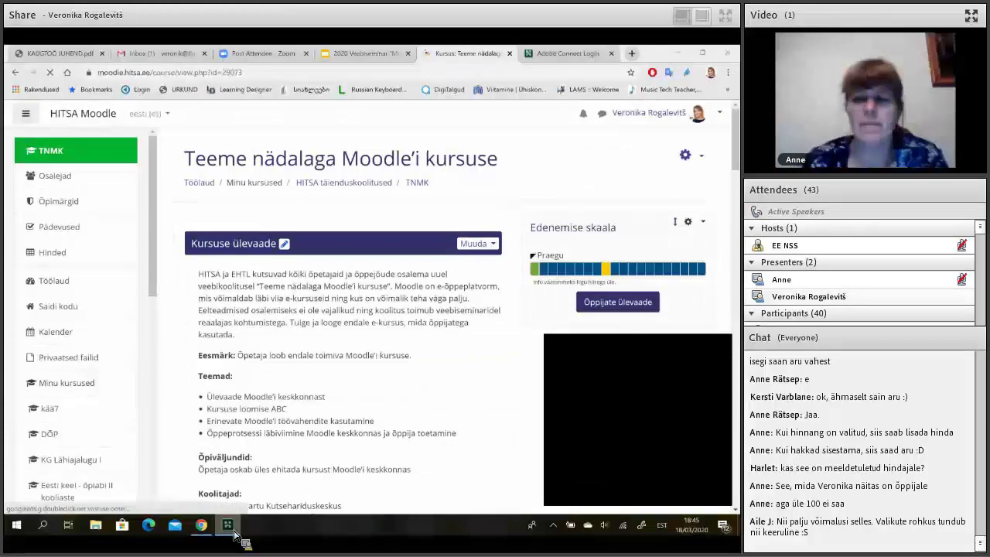
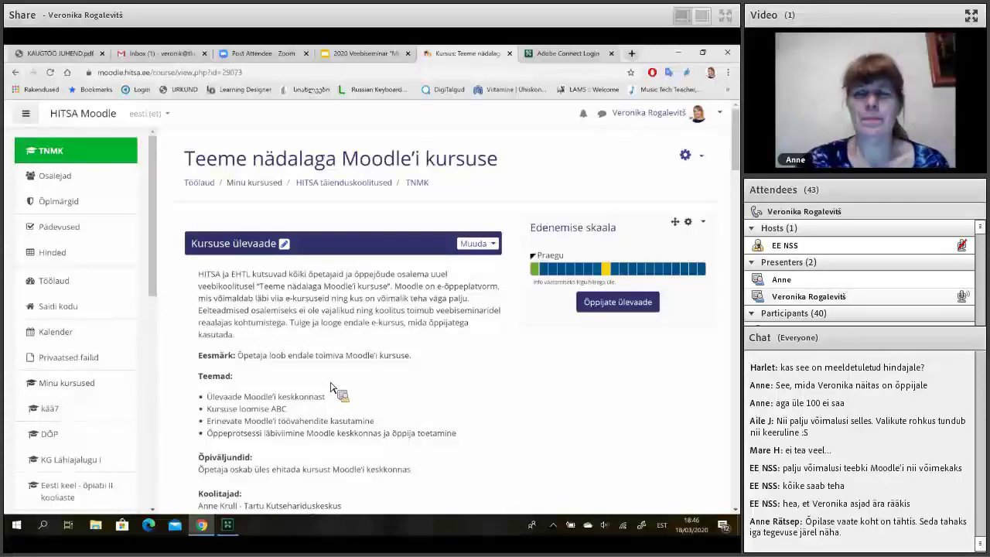
Open the assignment "Ülesanne 1. Minu kursus" in the section "Katsetame Moodle'it õppijana".
{"action": "scroll", "coordinate": [330, 387], "scroll_direction": "down", "scroll_amount": 1}
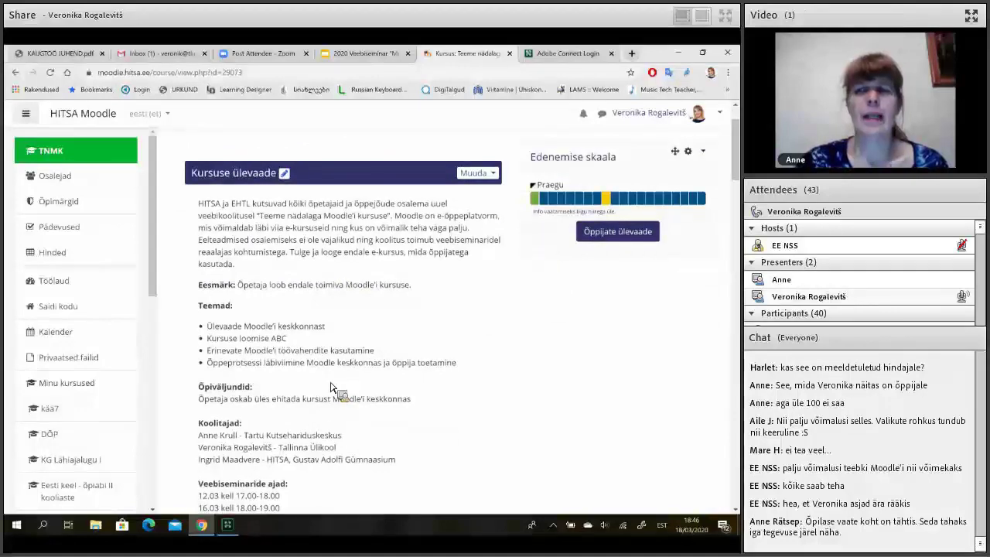
{"action": "scroll", "coordinate": [330, 387], "scroll_direction": "down", "scroll_amount": 3}
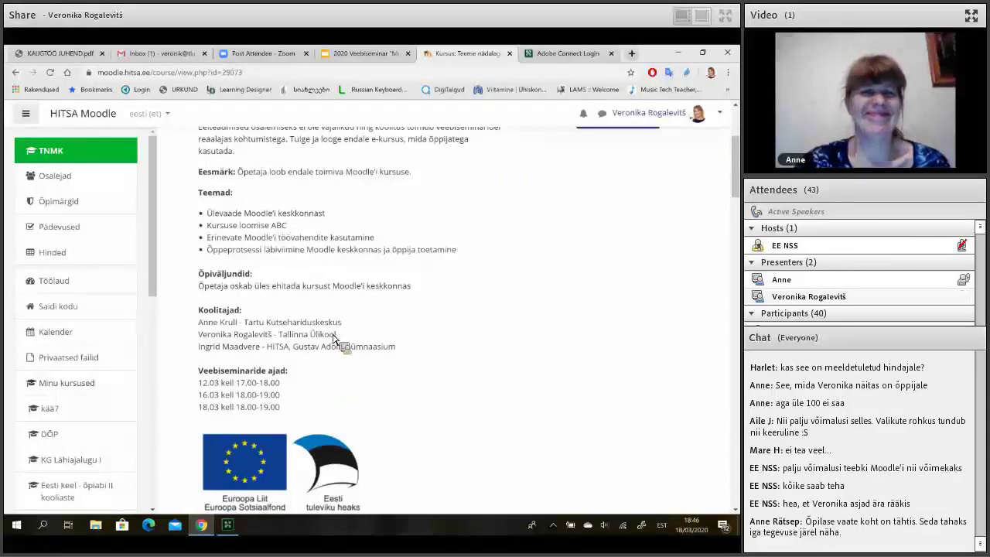
{"action": "scroll", "coordinate": [334, 339], "scroll_direction": "down", "scroll_amount": 8}
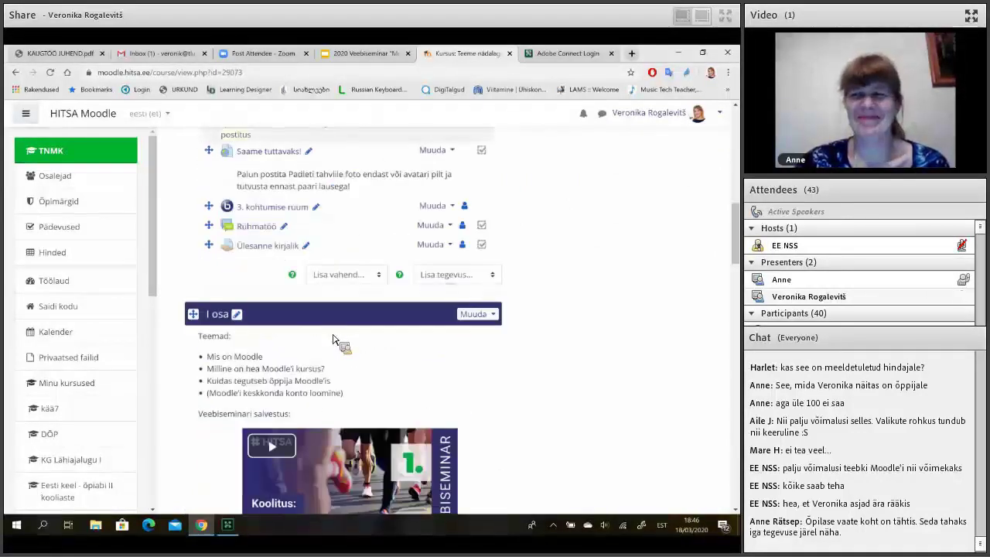
{"action": "scroll", "coordinate": [334, 339], "scroll_direction": "down", "scroll_amount": 1}
{"action": "scroll", "coordinate": [283, 390], "scroll_direction": "down", "scroll_amount": 6}
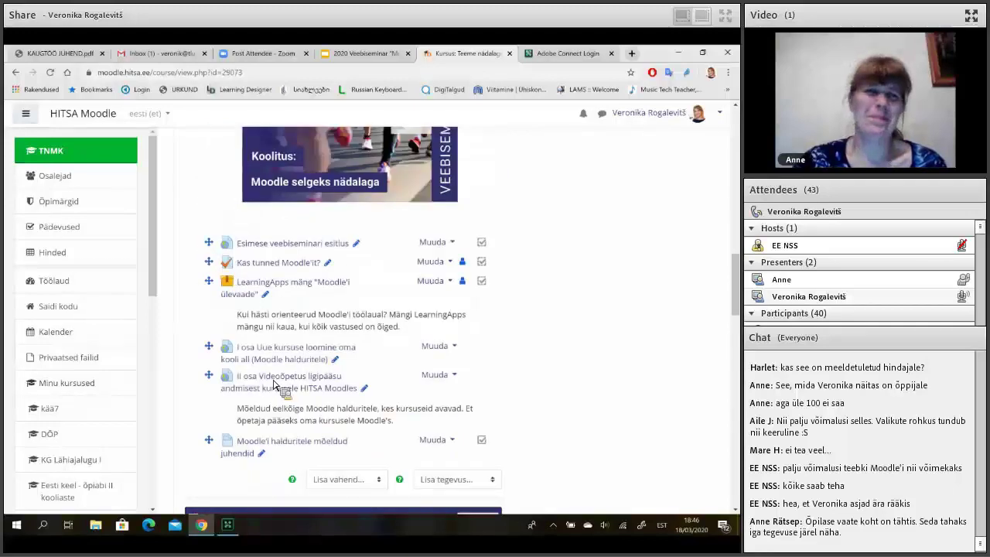
{"action": "scroll", "coordinate": [279, 375], "scroll_direction": "down", "scroll_amount": 4}
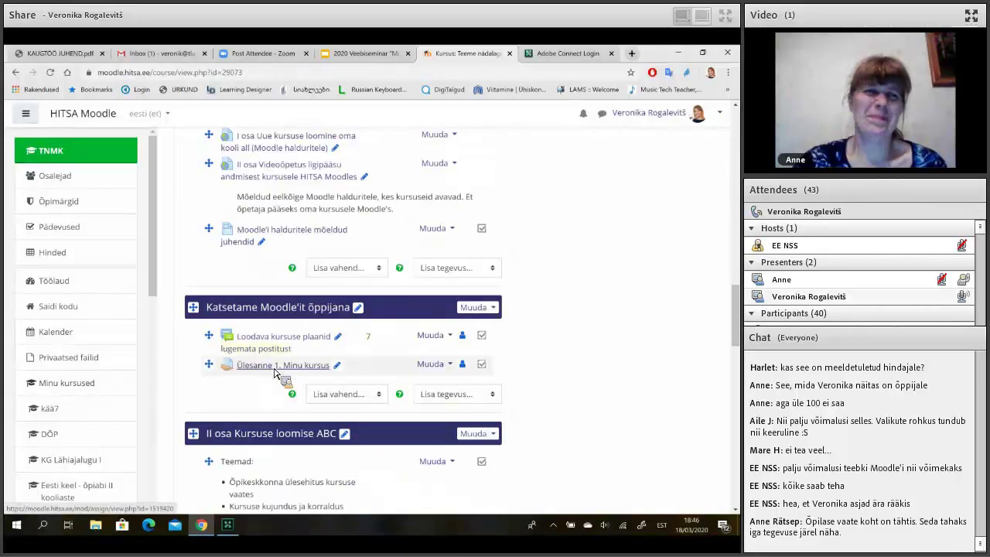
{"action": "left_click", "coordinate": [274, 371]}
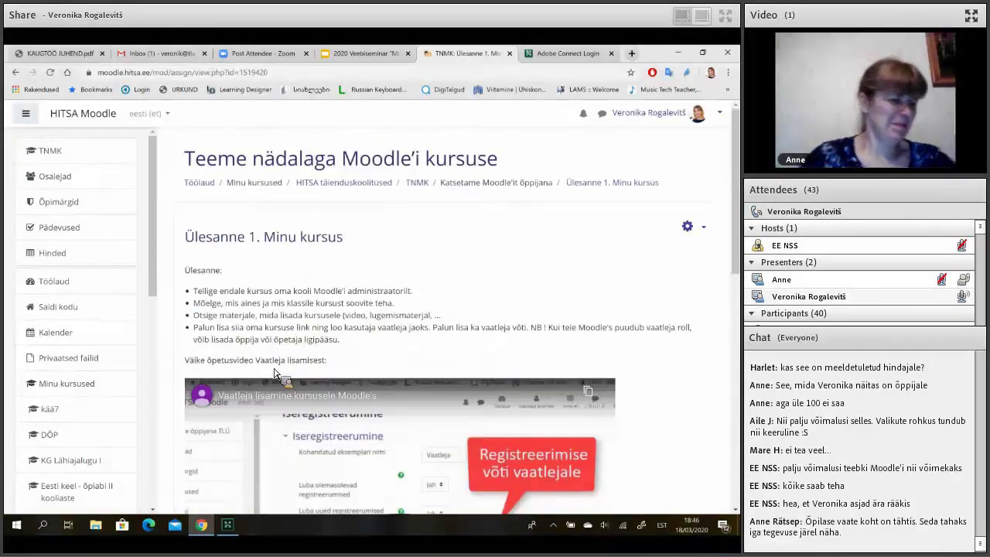
Review the assignment's Hindamiskokkuvõte table and display all of its submitted works.
{"action": "scroll", "coordinate": [274, 374], "scroll_direction": "down", "scroll_amount": 1}
{"action": "scroll", "coordinate": [275, 373], "scroll_direction": "down", "scroll_amount": 1}
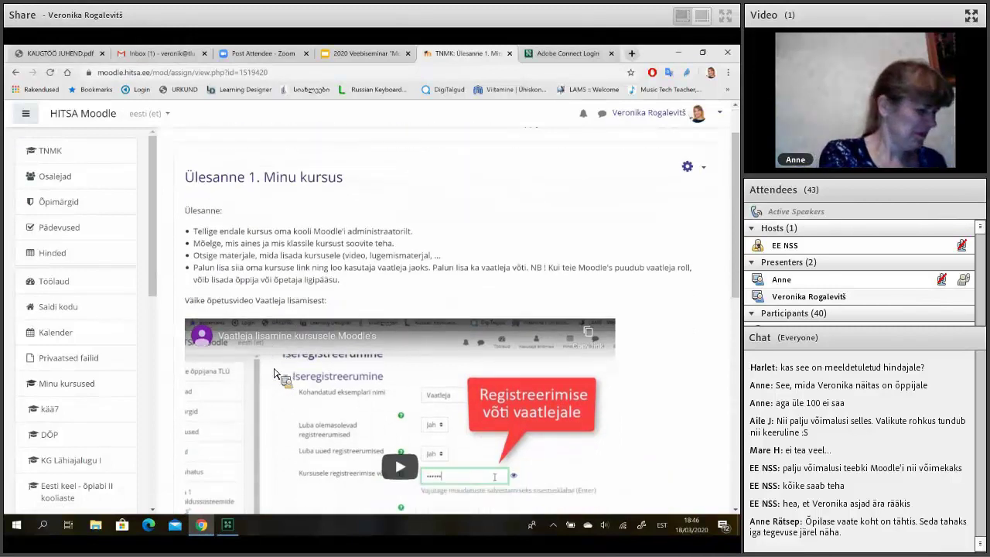
{"action": "scroll", "coordinate": [278, 375], "scroll_direction": "down", "scroll_amount": 7}
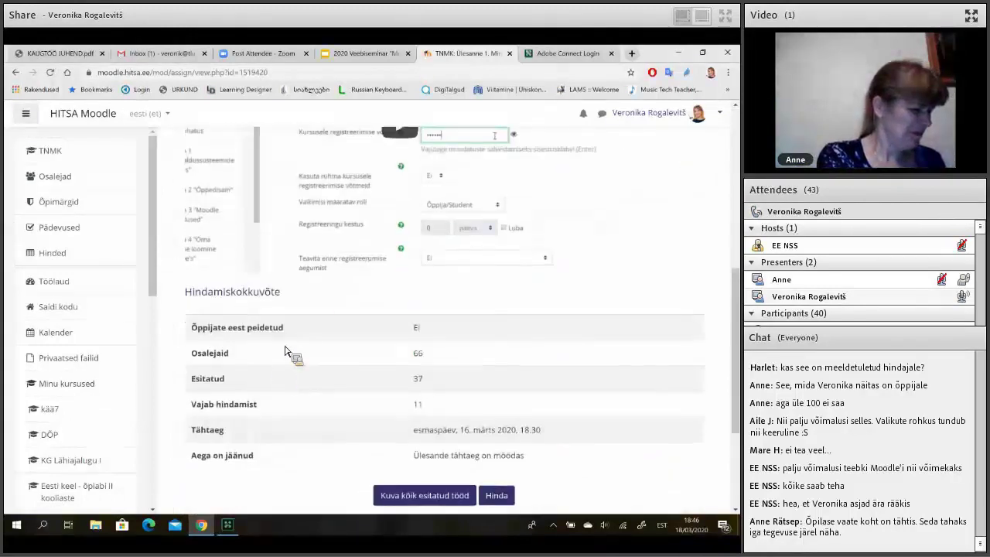
{"action": "scroll", "coordinate": [321, 352], "scroll_direction": "down", "scroll_amount": 1}
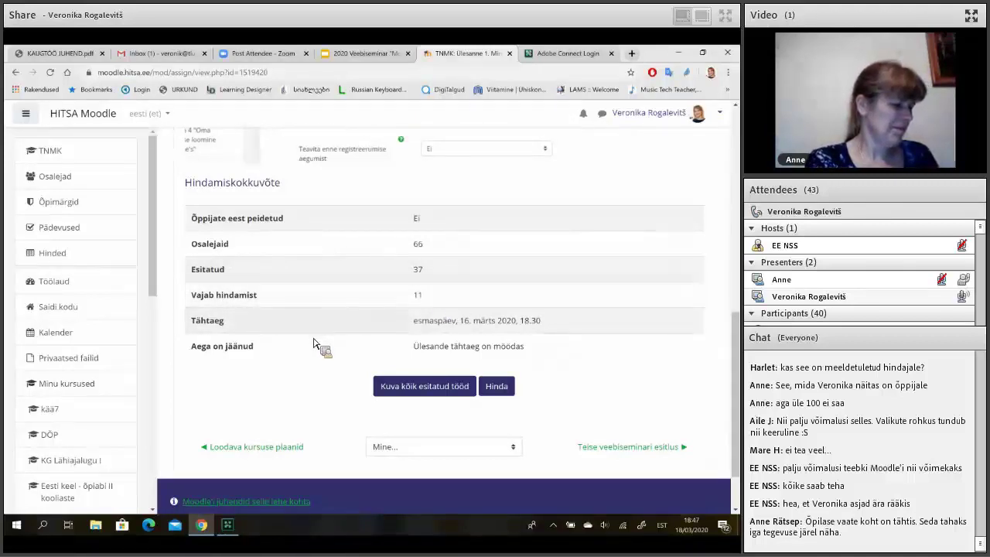
{"action": "scroll", "coordinate": [324, 344], "scroll_direction": "down", "scroll_amount": 2}
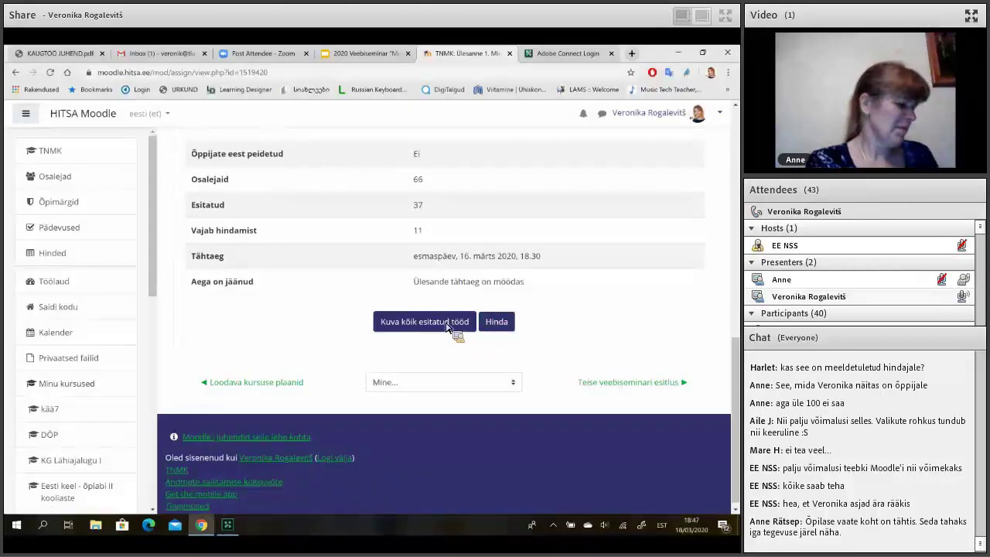
{"action": "left_click", "coordinate": [446, 325]}
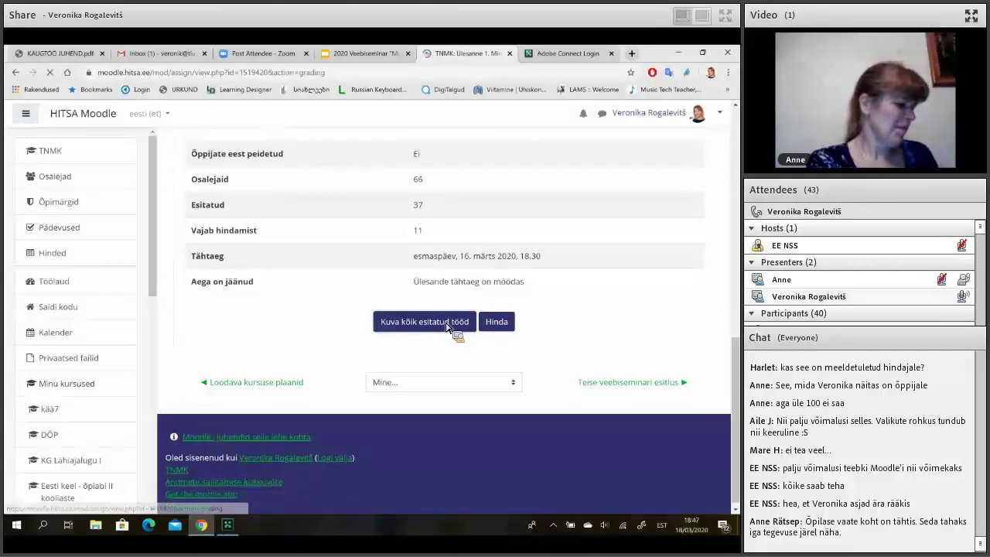
Examine the submissions table, including submission statuses, grades, comments and submitted text.
{"action": "scroll", "coordinate": [446, 324], "scroll_direction": "down", "scroll_amount": 5}
{"action": "scroll", "coordinate": [353, 301], "scroll_direction": "down", "scroll_amount": 1}
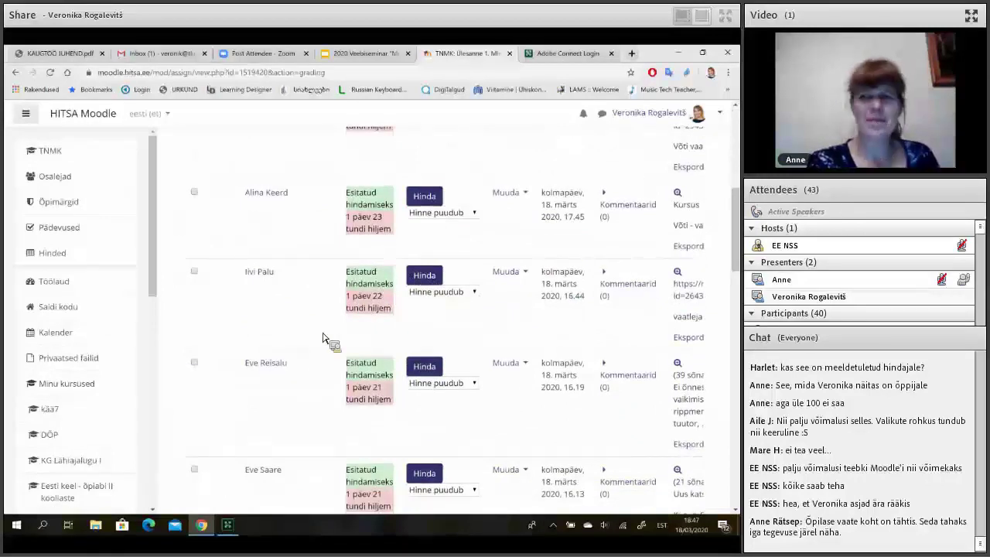
{"action": "scroll", "coordinate": [323, 339], "scroll_direction": "down", "scroll_amount": 3}
{"action": "scroll", "coordinate": [323, 338], "scroll_direction": "down", "scroll_amount": 5}
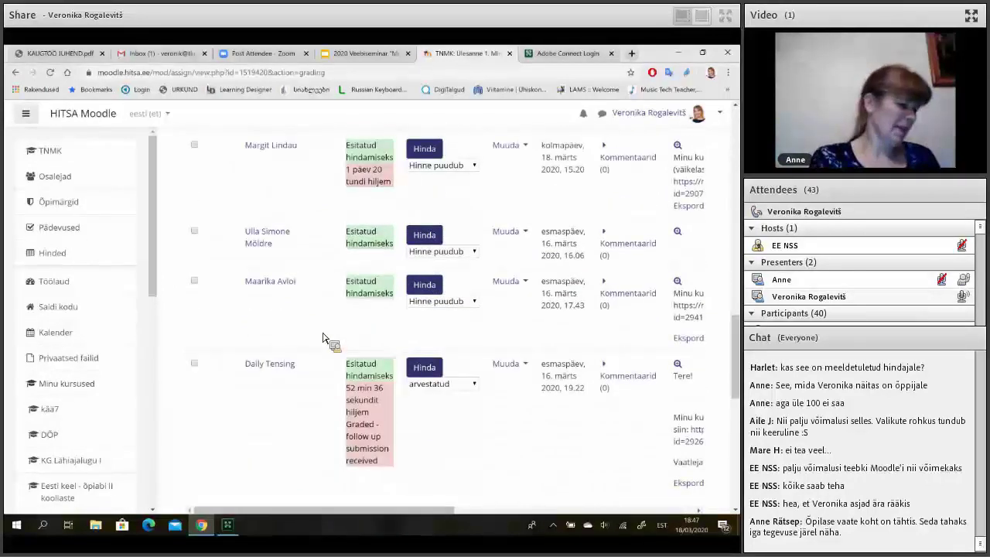
{"action": "scroll", "coordinate": [323, 338], "scroll_direction": "up", "scroll_amount": 1}
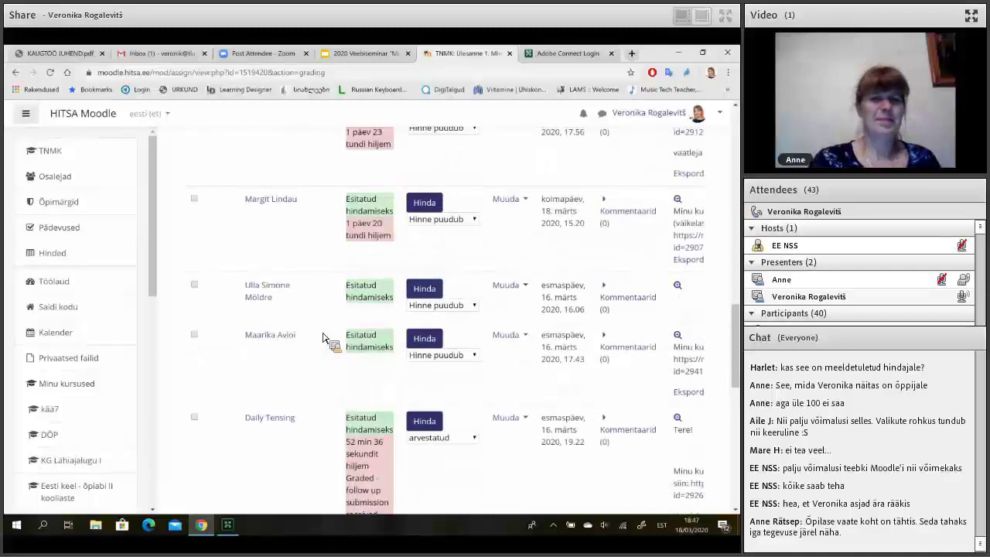
{"action": "scroll", "coordinate": [323, 338], "scroll_direction": "up", "scroll_amount": 1}
{"action": "scroll", "coordinate": [631, 337], "scroll_direction": "up", "scroll_amount": 3}
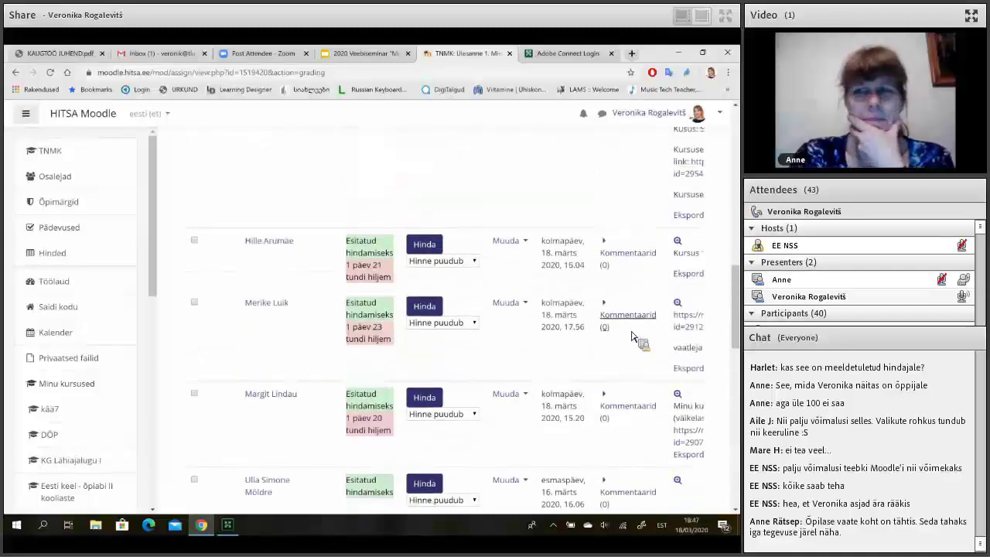
{"action": "scroll", "coordinate": [642, 337], "scroll_direction": "right", "scroll_amount": 3}
{"action": "scroll", "coordinate": [470, 382], "scroll_direction": "left", "scroll_amount": 3}
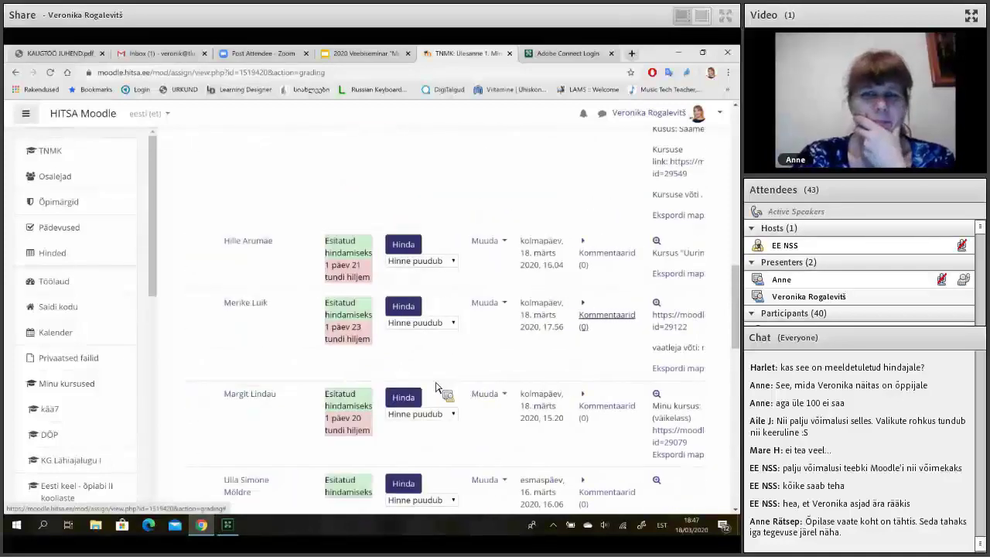
Show the Filter choices for the submissions under Valikud and select Vajab hindamist.
{"action": "scroll", "coordinate": [436, 386], "scroll_direction": "down", "scroll_amount": 3}
{"action": "scroll", "coordinate": [435, 387], "scroll_direction": "down", "scroll_amount": 5}
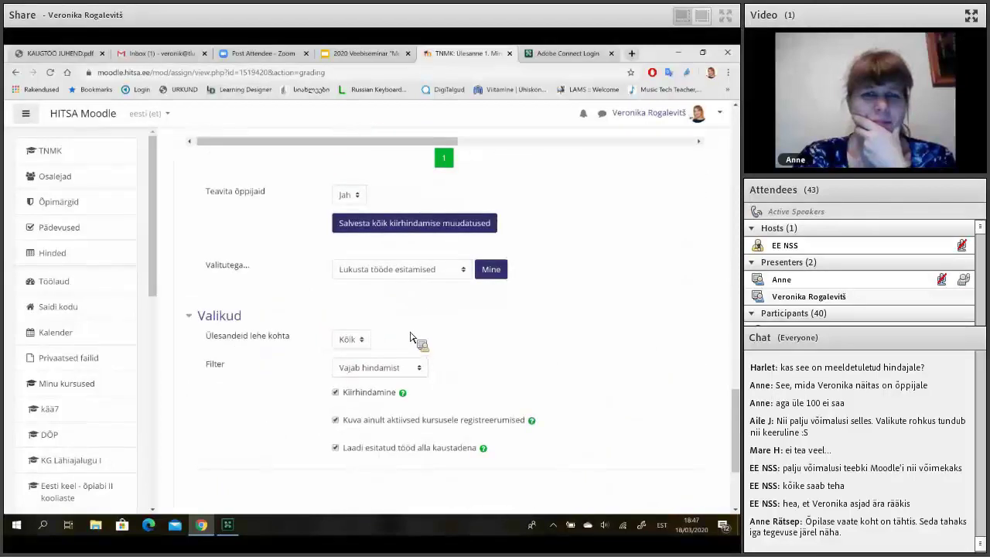
{"action": "left_click", "coordinate": [386, 374]}
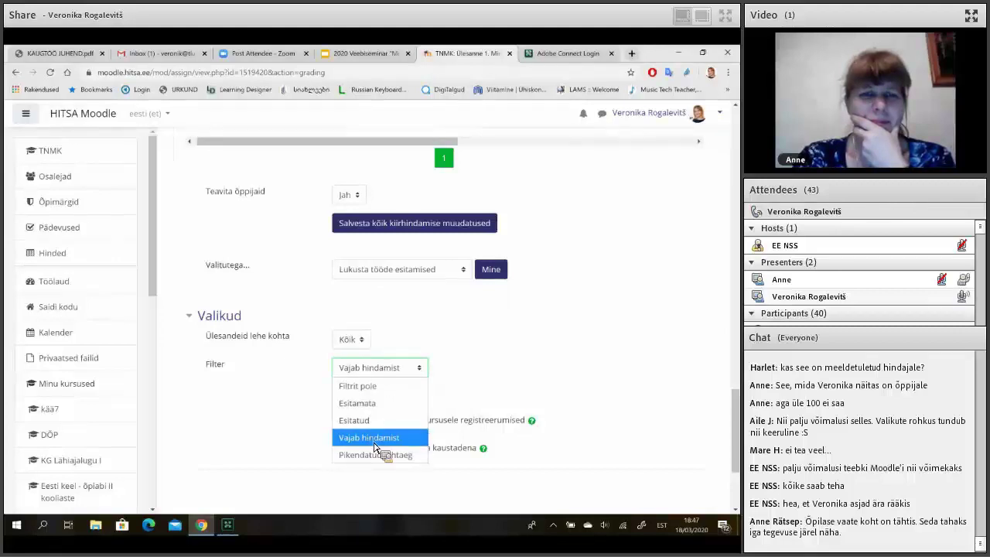
{"action": "left_click", "coordinate": [376, 439]}
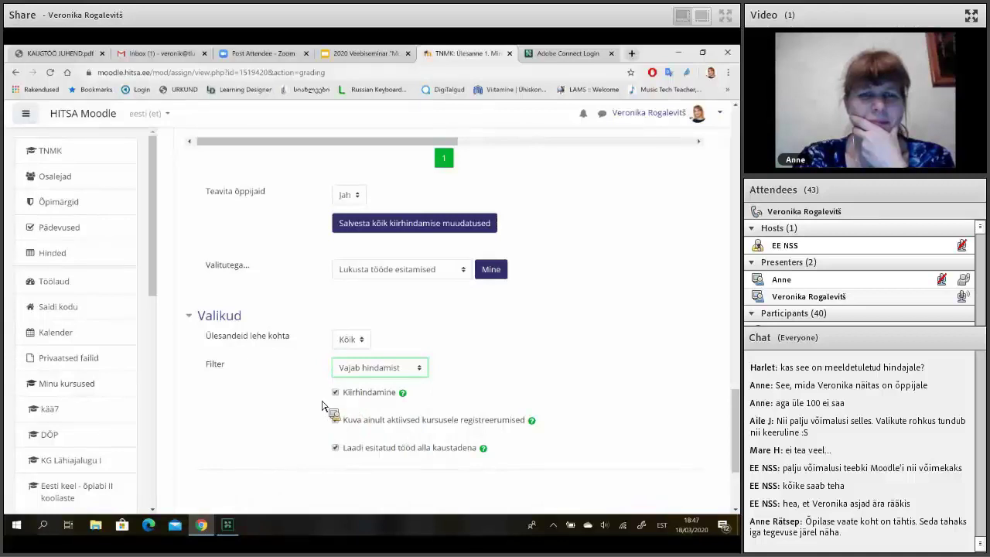
{"action": "scroll", "coordinate": [325, 364], "scroll_direction": "down", "scroll_amount": 1}
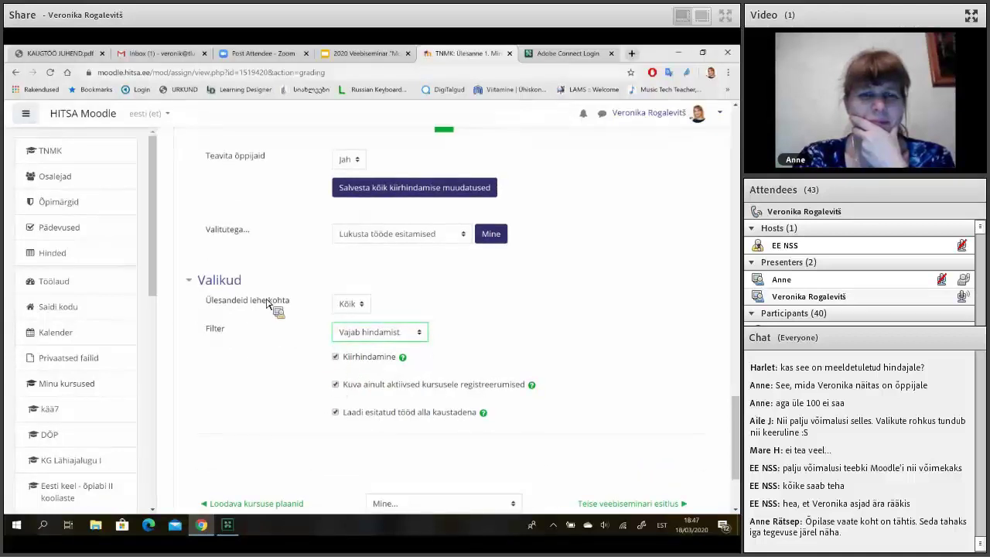
View the quick-grading choices for one submission, and inspect the submitted texts in the remaining rows of the table.
{"action": "scroll", "coordinate": [267, 303], "scroll_direction": "up", "scroll_amount": 10}
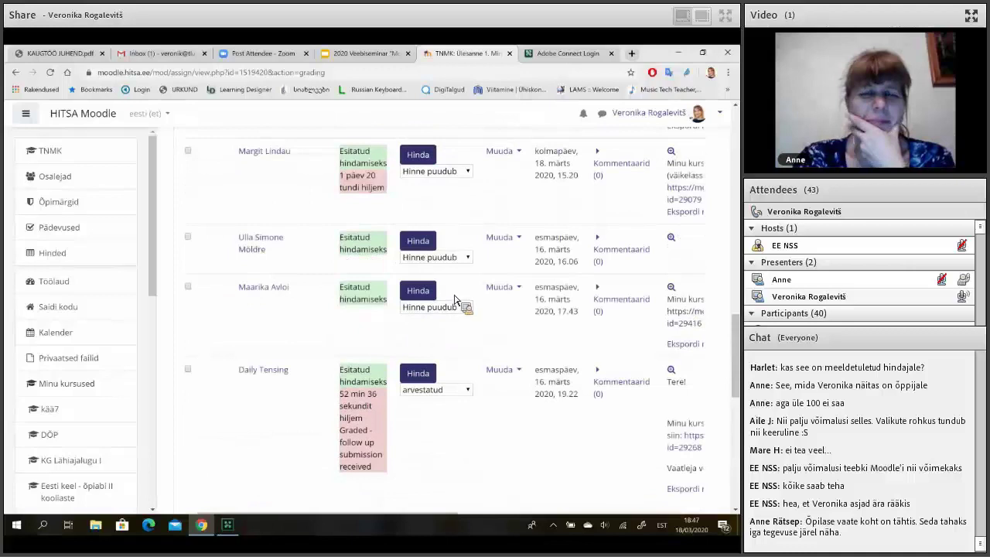
{"action": "left_click", "coordinate": [454, 294]}
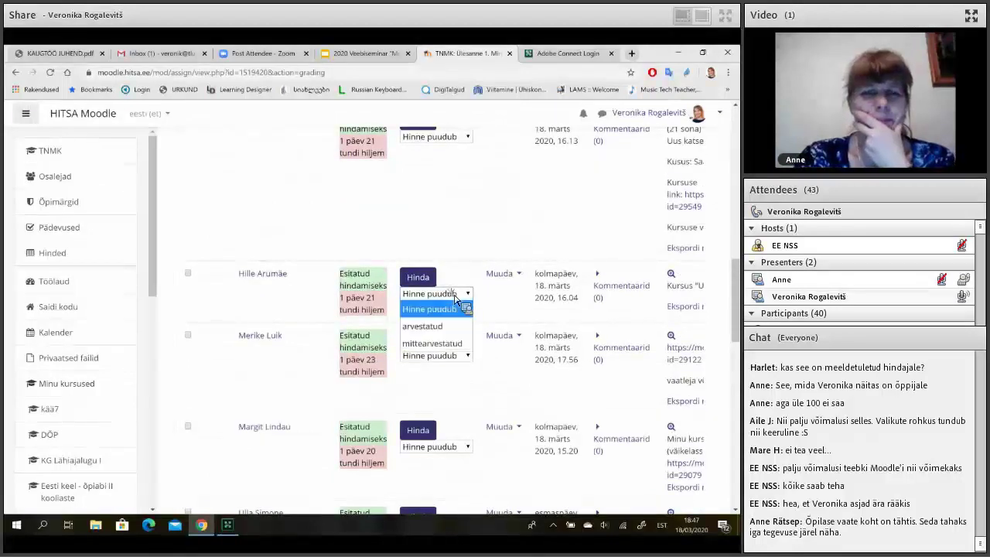
{"action": "left_click", "coordinate": [257, 356]}
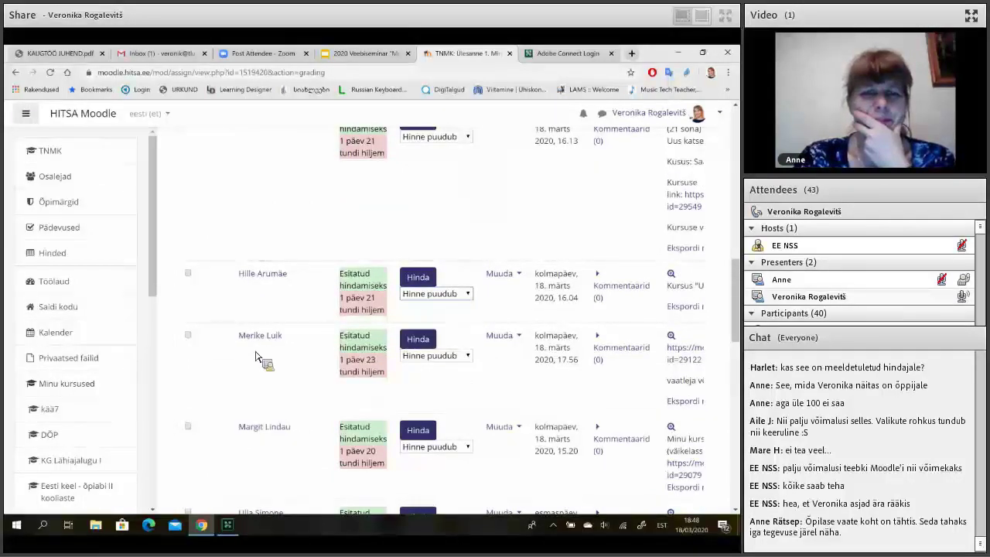
{"action": "scroll", "coordinate": [299, 343], "scroll_direction": "down", "scroll_amount": 5}
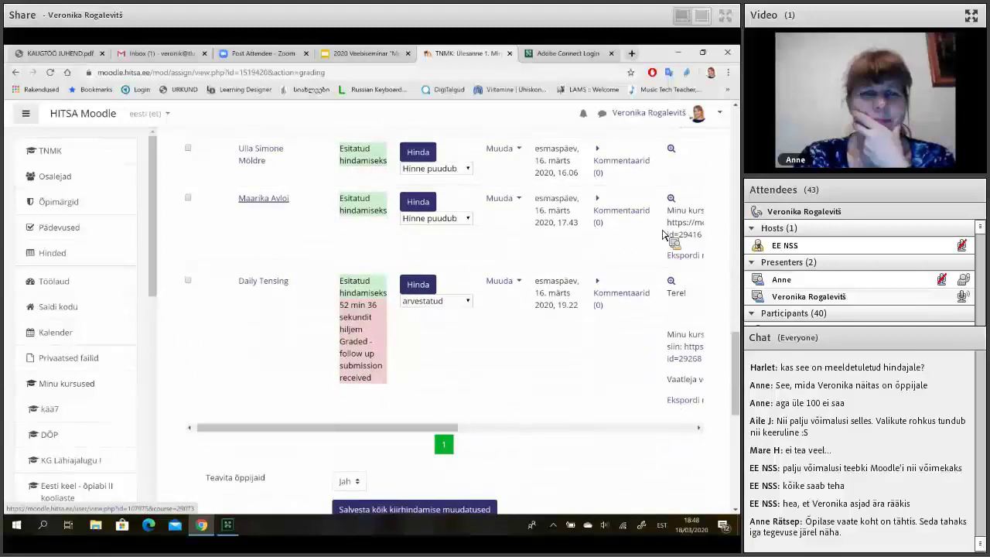
{"action": "scroll", "coordinate": [662, 235], "scroll_direction": "right", "scroll_amount": 3}
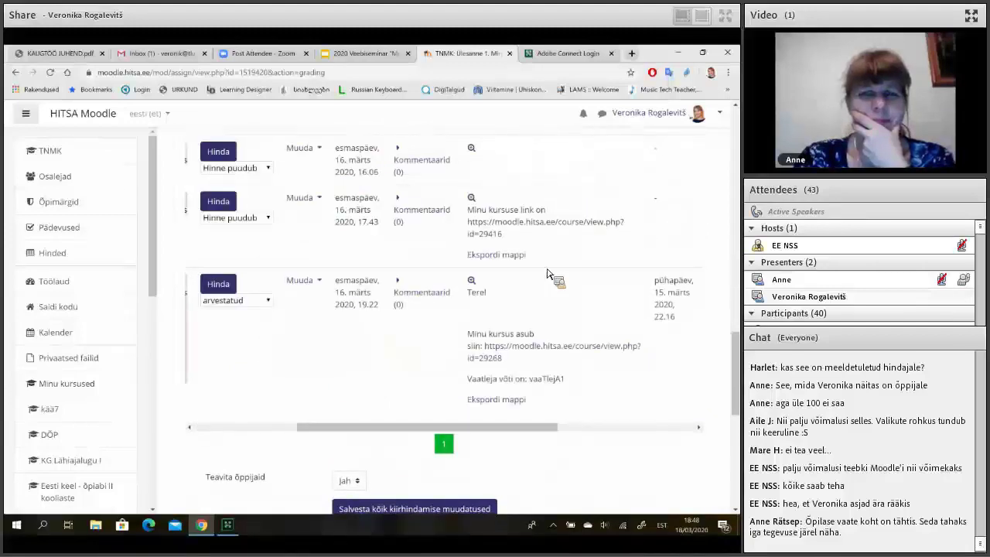
{"action": "scroll", "coordinate": [402, 317], "scroll_direction": "left", "scroll_amount": 3}
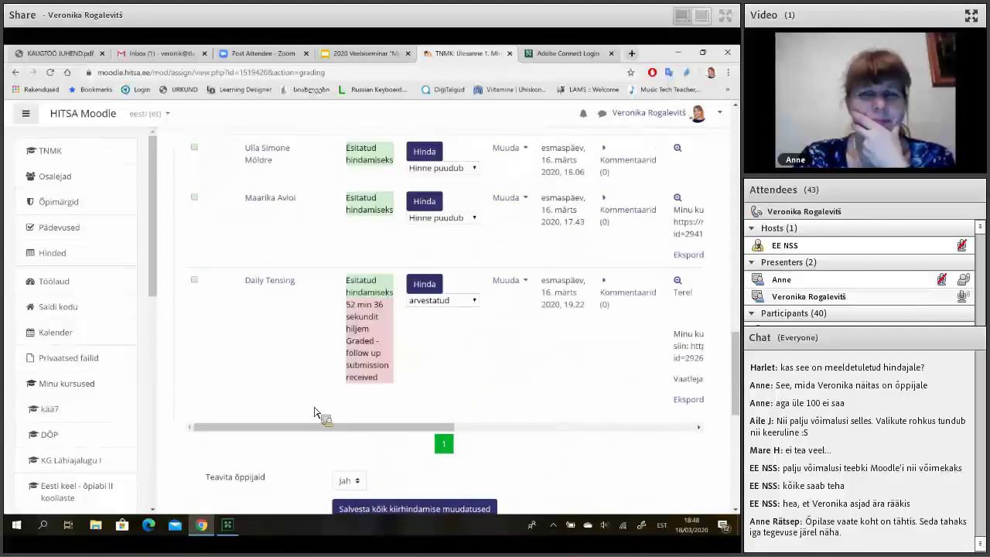
Check the Teavita õppijaid, Valitutega and Valikud settings beneath the submissions table.
{"action": "scroll", "coordinate": [317, 410], "scroll_direction": "down", "scroll_amount": 3}
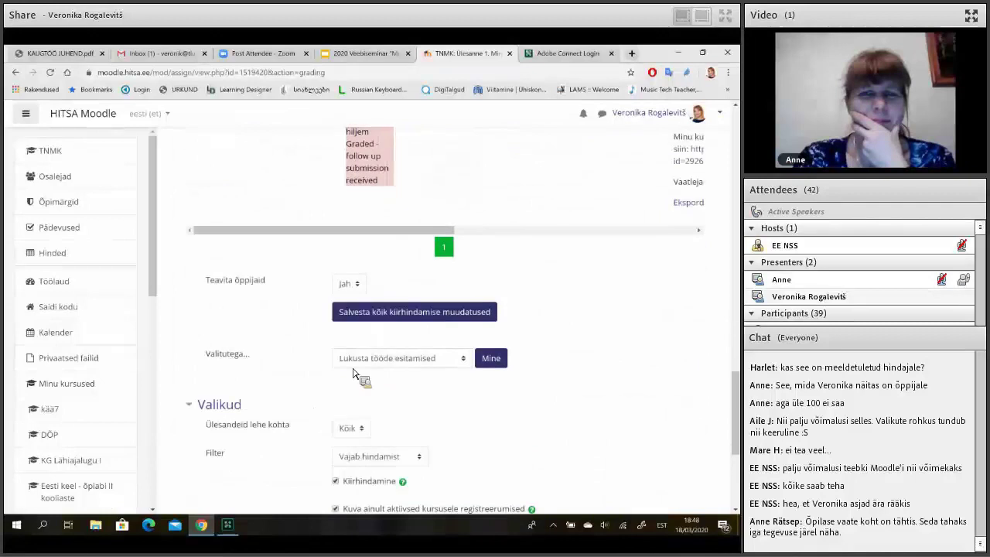
{"action": "scroll", "coordinate": [352, 373], "scroll_direction": "down", "scroll_amount": 3}
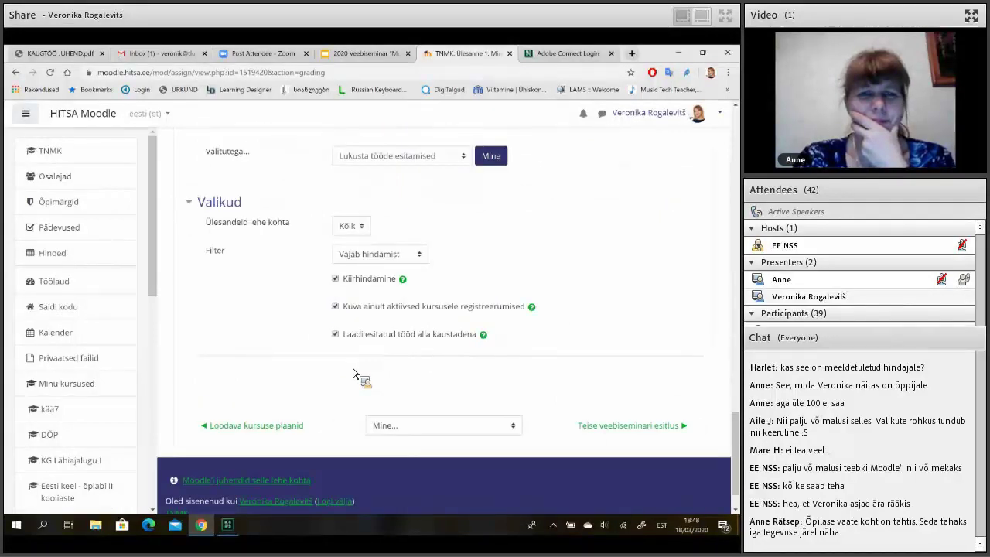
{"action": "scroll", "coordinate": [353, 376], "scroll_direction": "up", "scroll_amount": 1}
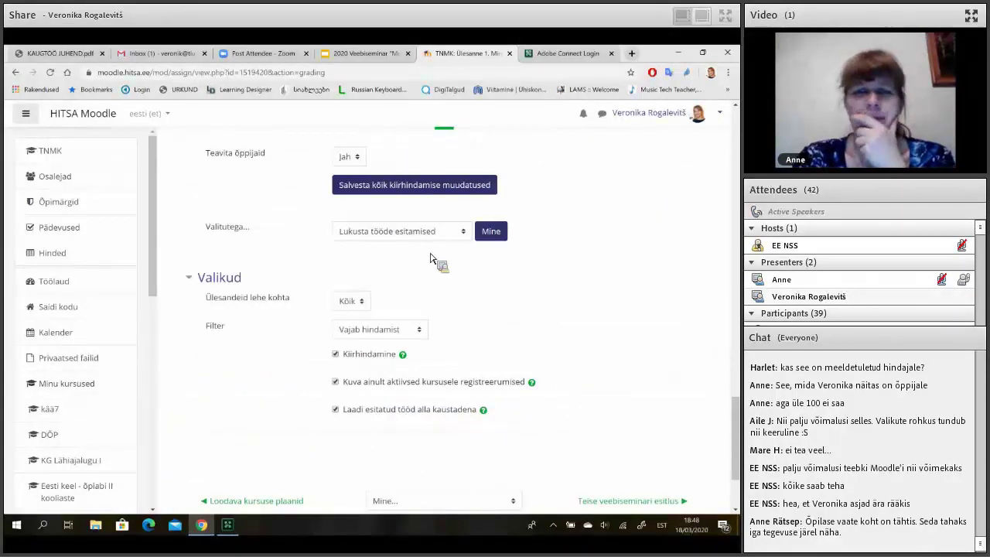
Return to the assignment's summary page and open the individual grading view for the submitted works.
{"action": "scroll", "coordinate": [431, 257], "scroll_direction": "up", "scroll_amount": 1}
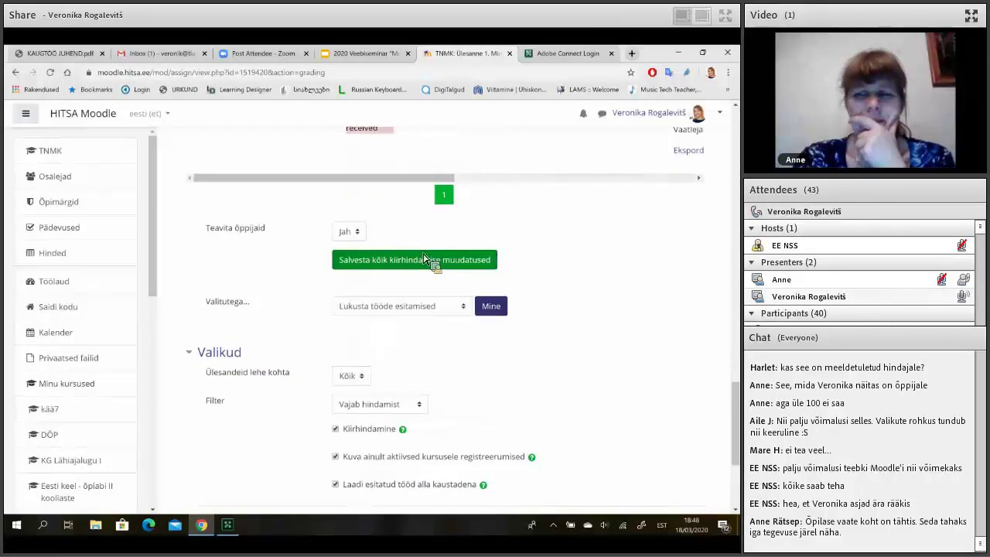
{"action": "left_click", "coordinate": [17, 73]}
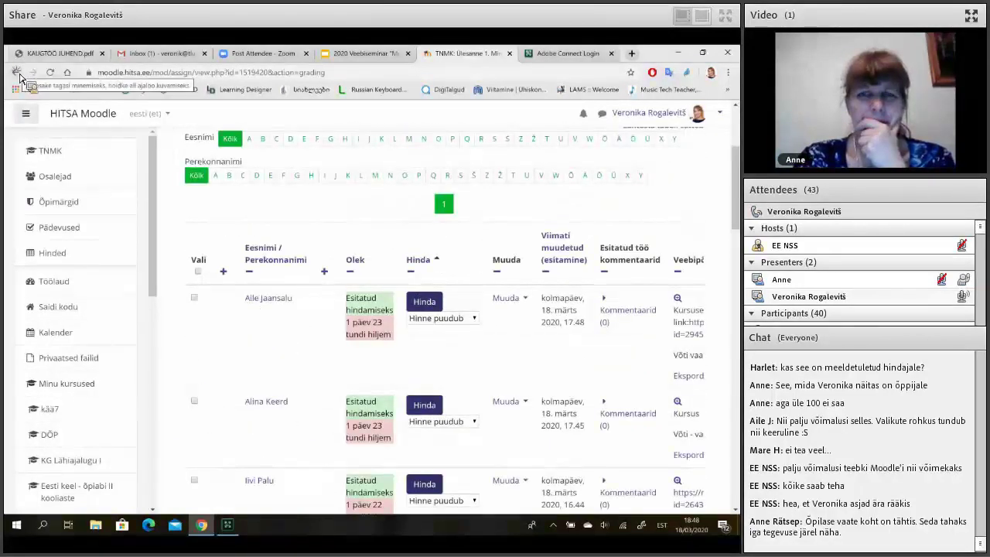
{"action": "left_click", "coordinate": [19, 73]}
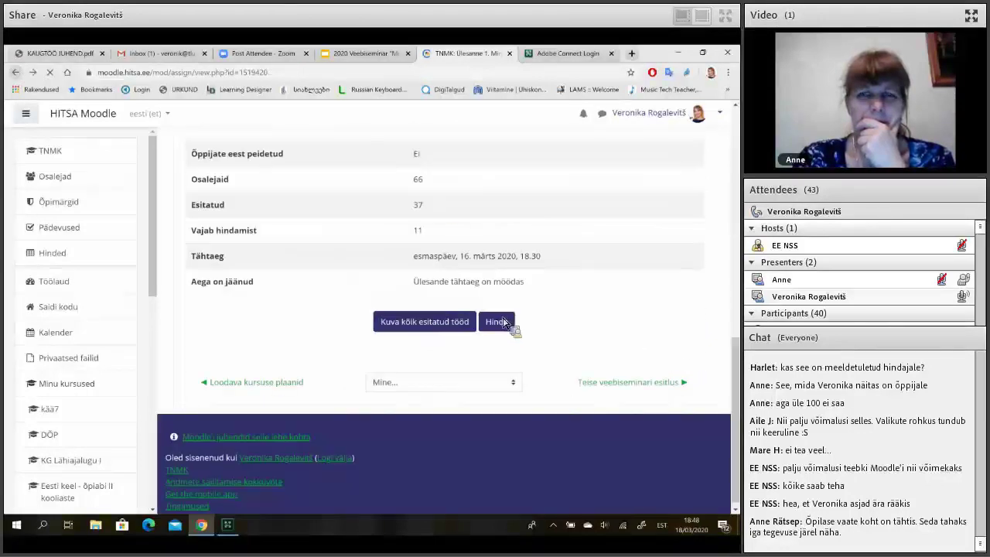
{"action": "left_click", "coordinate": [496, 322]}
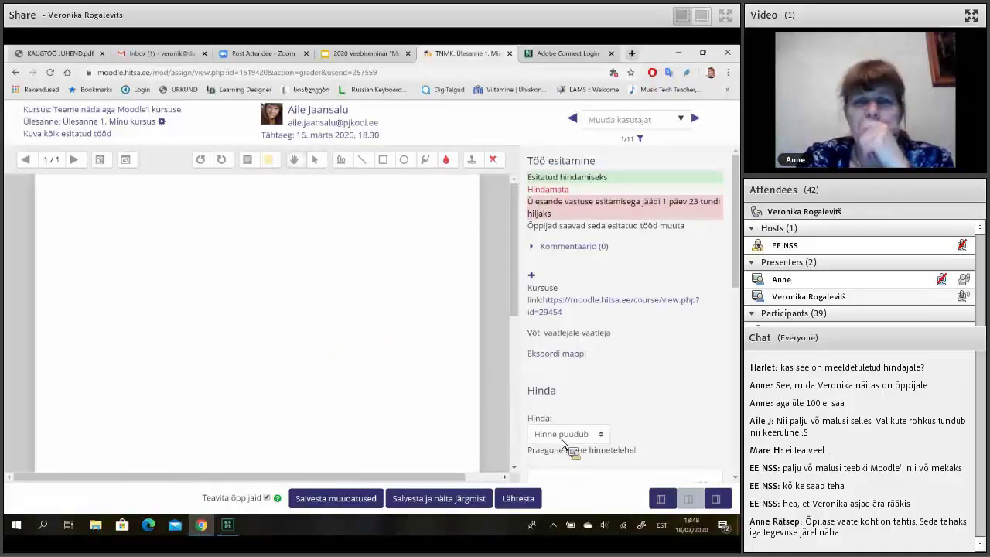
Collapse the document review pane, expand the submitted text, and view the grade and Tagasiside kommentaarid fields.
{"action": "left_click", "coordinate": [661, 498]}
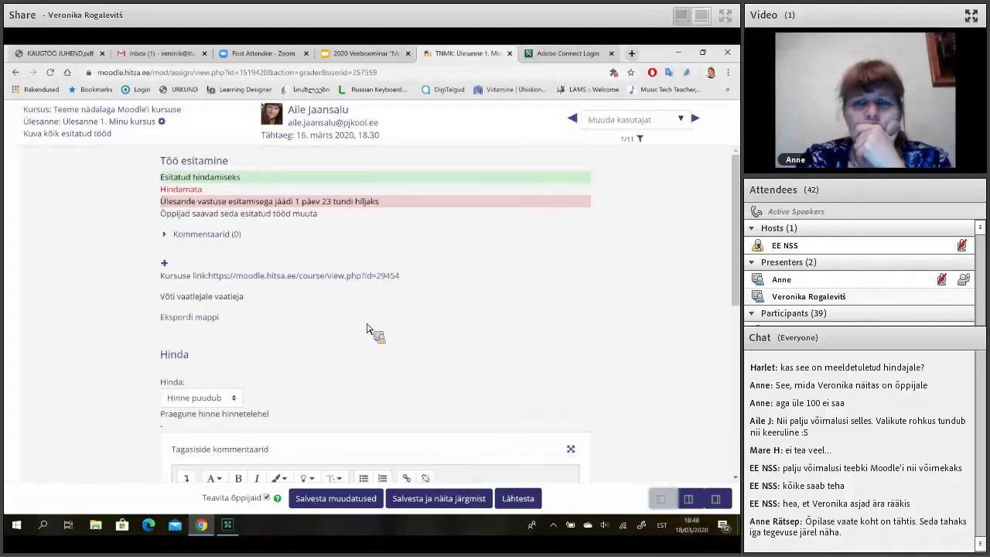
{"action": "scroll", "coordinate": [168, 251], "scroll_direction": "down", "scroll_amount": 1}
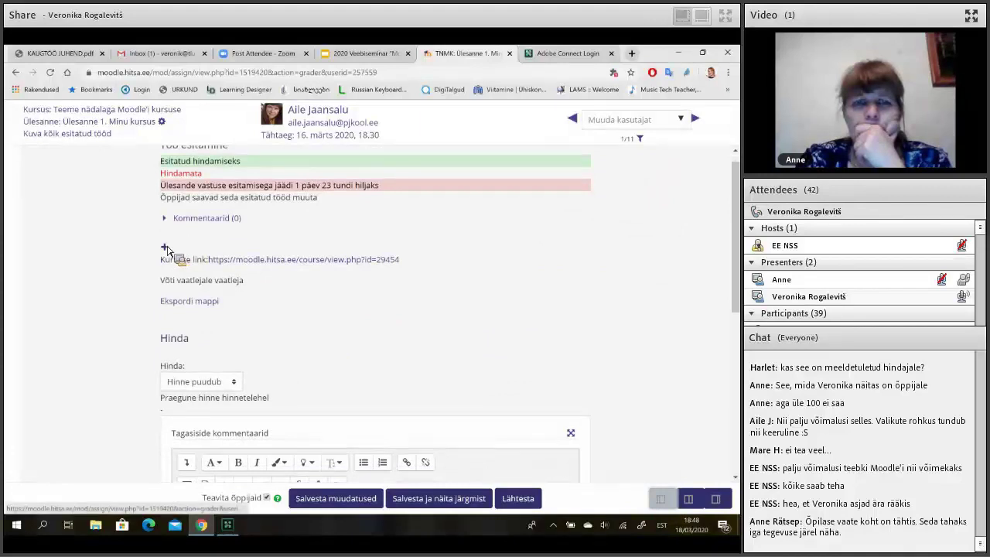
{"action": "left_click", "coordinate": [165, 248]}
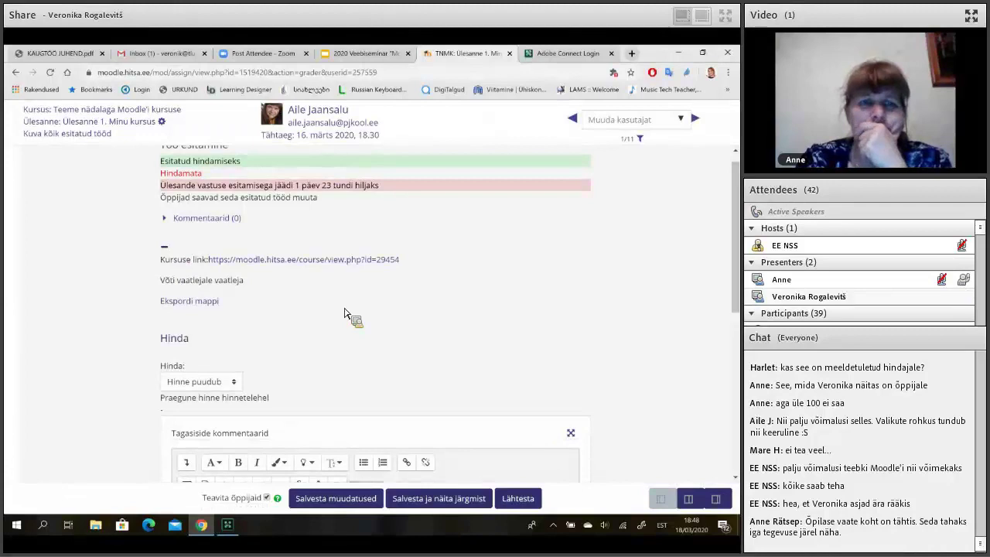
{"action": "scroll", "coordinate": [345, 313], "scroll_direction": "down", "scroll_amount": 5}
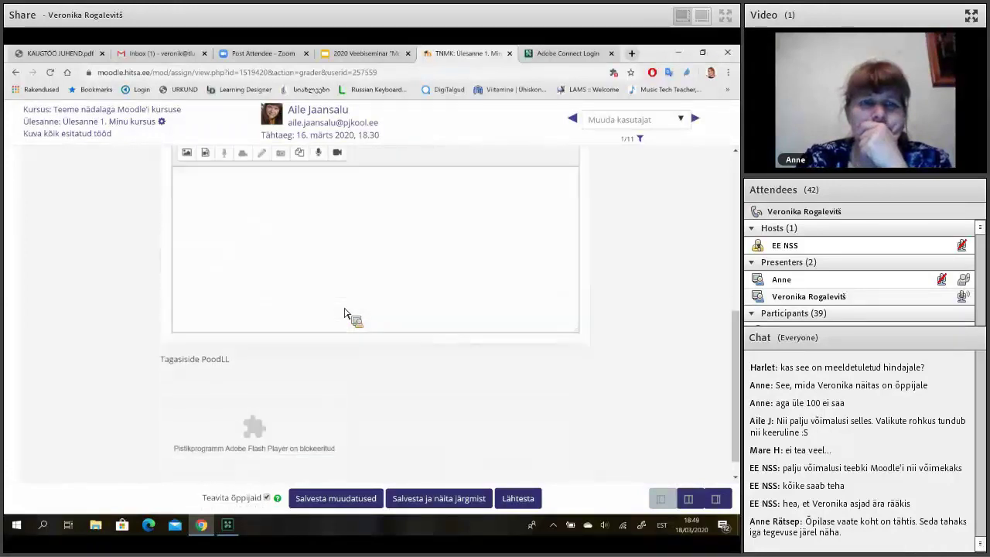
{"action": "scroll", "coordinate": [346, 313], "scroll_direction": "up", "scroll_amount": 2}
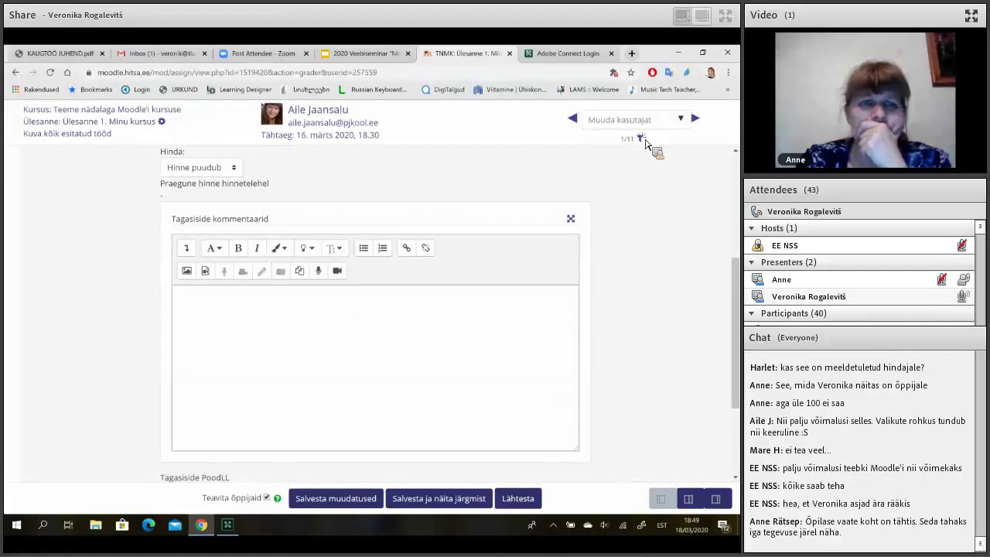
View the Filter choices for the individually graded submissions, leaving Vajab hindamist selected.
{"action": "left_click", "coordinate": [640, 137]}
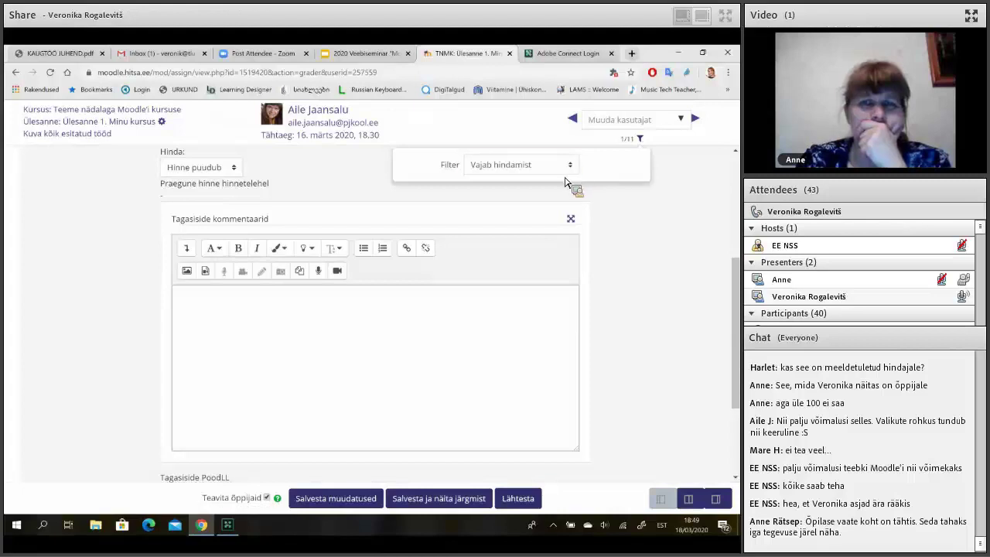
{"action": "left_click", "coordinate": [574, 170]}
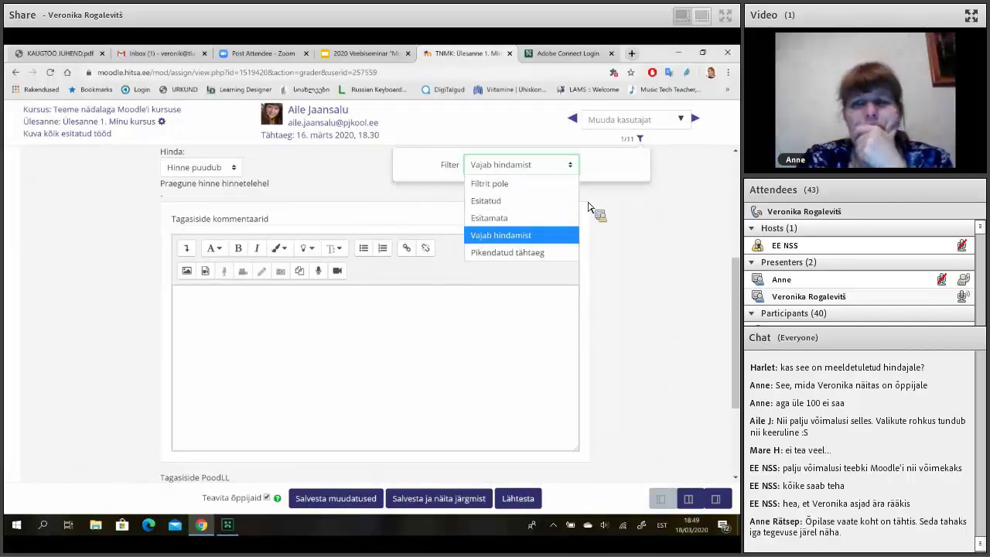
{"action": "left_click", "coordinate": [615, 218]}
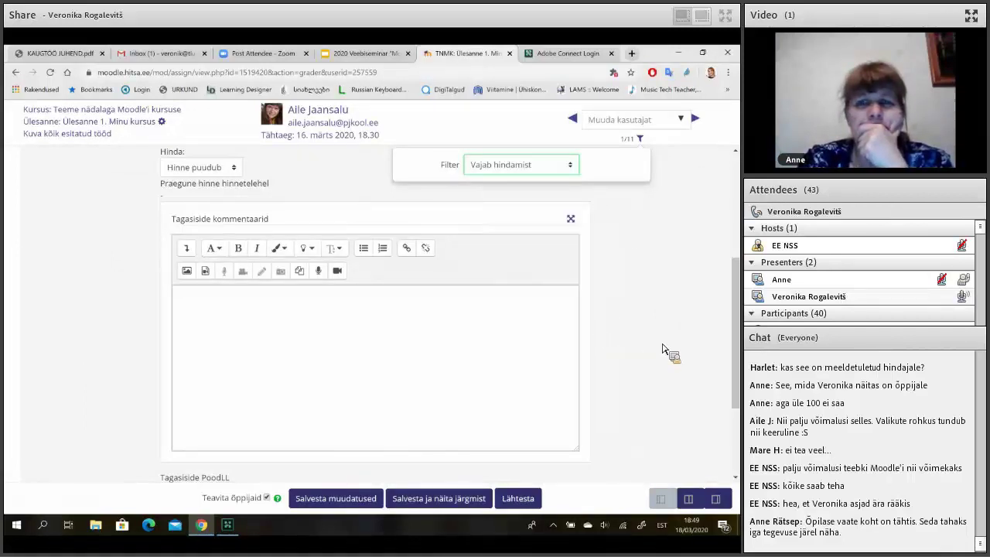
Check the feedback comment and Tagasiside PoodLL areas and the Salvesta ja näita järgmist option, and return to the submission status.
{"action": "scroll", "coordinate": [647, 360], "scroll_direction": "down", "scroll_amount": 1}
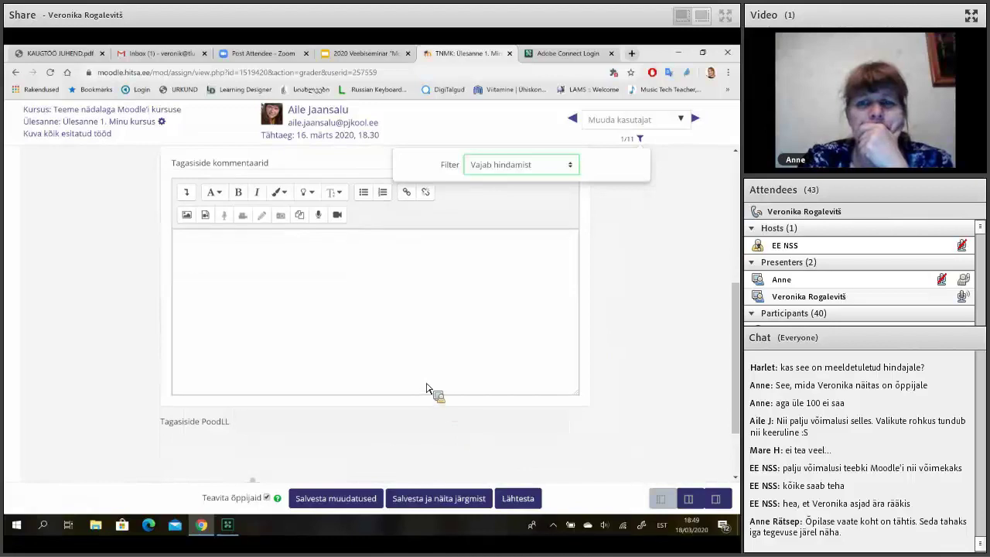
{"action": "left_click", "coordinate": [454, 505]}
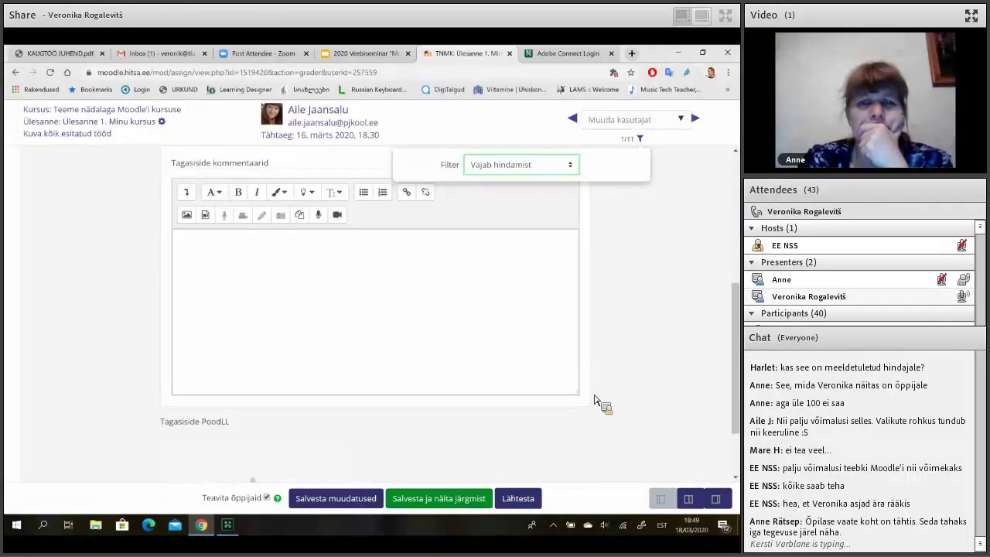
{"action": "scroll", "coordinate": [593, 397], "scroll_direction": "down", "scroll_amount": 2}
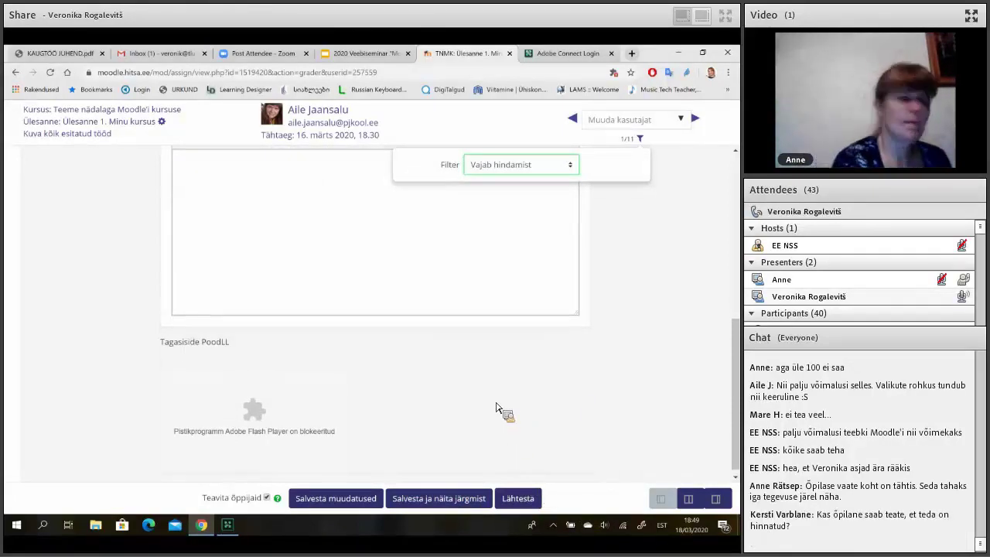
{"action": "scroll", "coordinate": [496, 407], "scroll_direction": "up", "scroll_amount": 3}
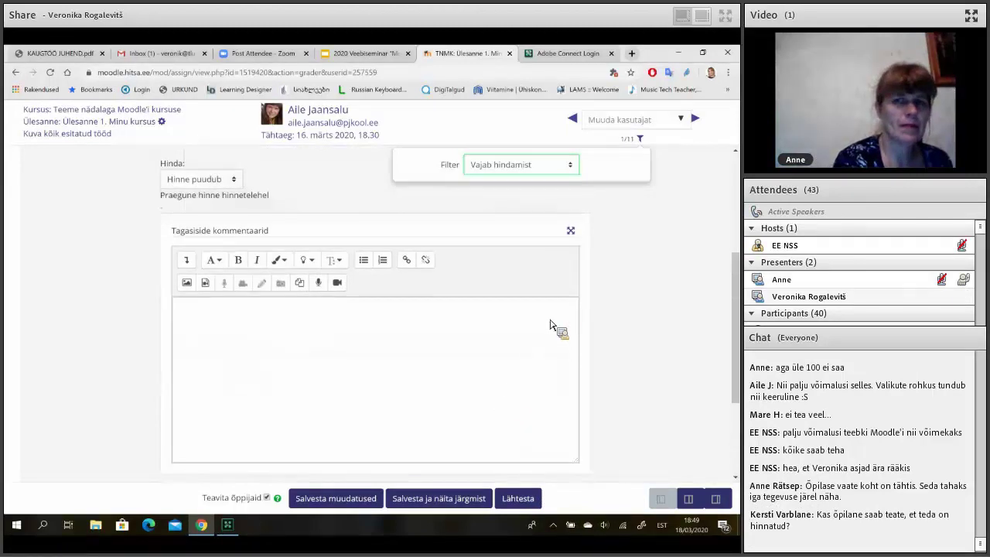
{"action": "scroll", "coordinate": [559, 312], "scroll_direction": "up", "scroll_amount": 4}
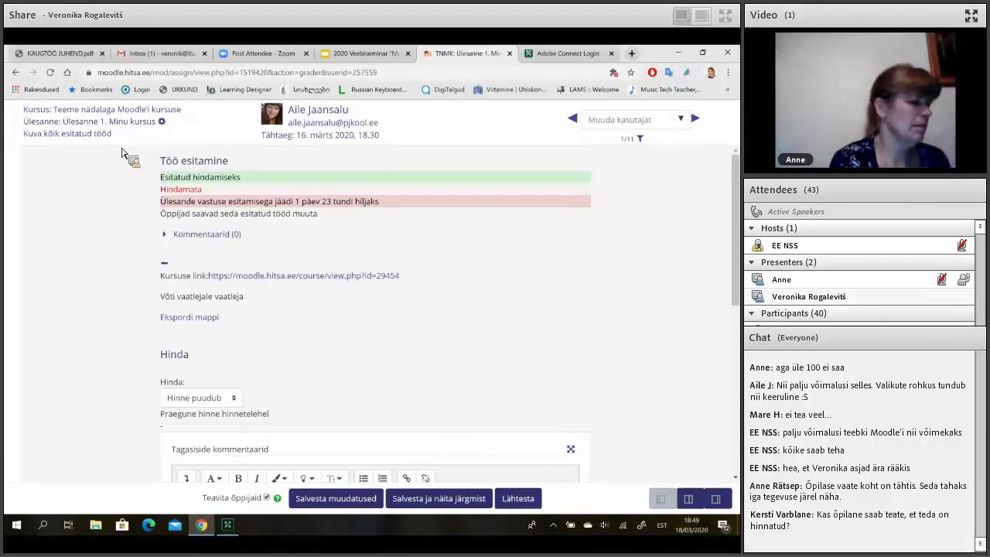
Return to the course Teeme nädalaga Moodle'i kursuse and show its general activity list and the start of I osa.
{"action": "left_click", "coordinate": [87, 112]}
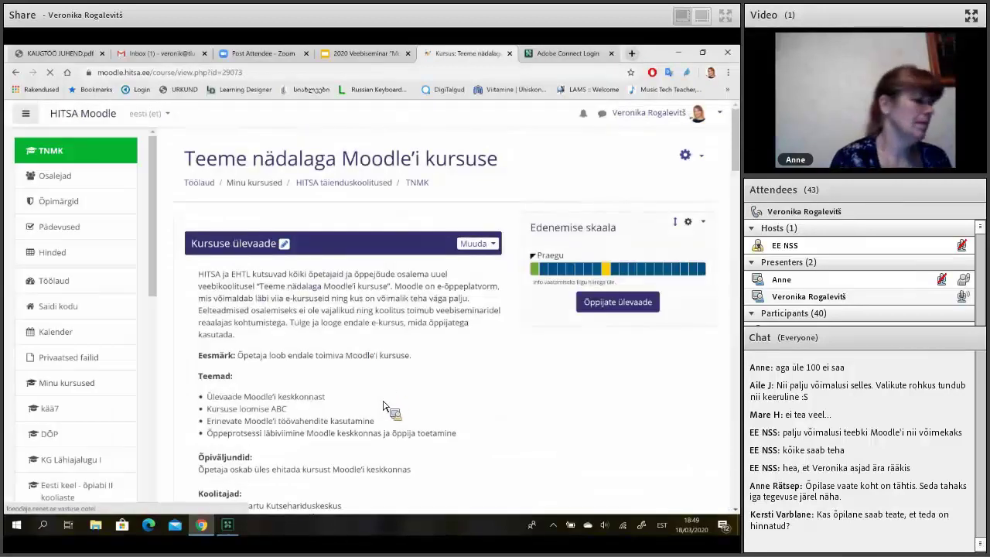
{"action": "scroll", "coordinate": [259, 506], "scroll_direction": "down", "scroll_amount": 4}
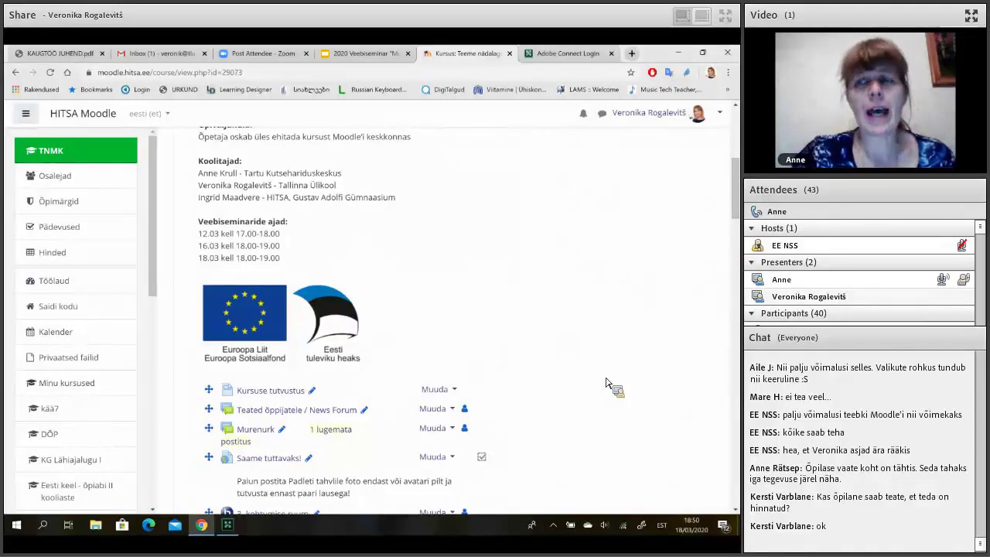
{"action": "scroll", "coordinate": [606, 382], "scroll_direction": "down", "scroll_amount": 2}
{"action": "scroll", "coordinate": [605, 382], "scroll_direction": "up", "scroll_amount": 1}
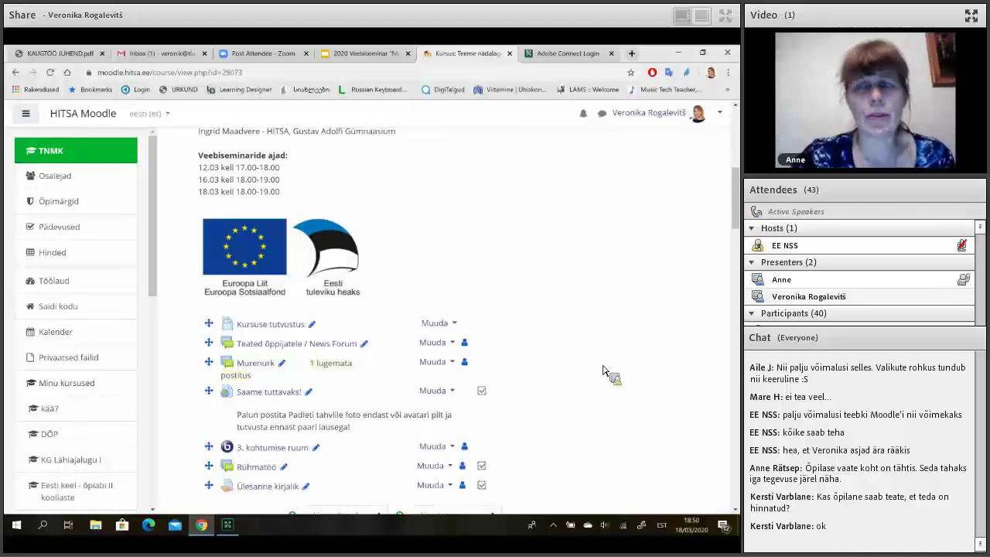
{"action": "scroll", "coordinate": [606, 343], "scroll_direction": "down", "scroll_amount": 1}
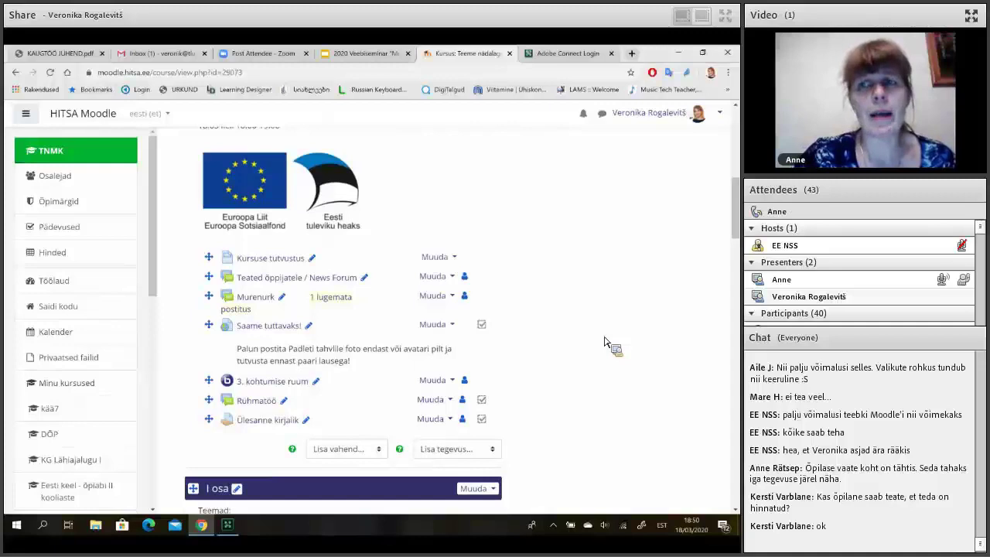
{"action": "scroll", "coordinate": [605, 343], "scroll_direction": "down", "scroll_amount": 1}
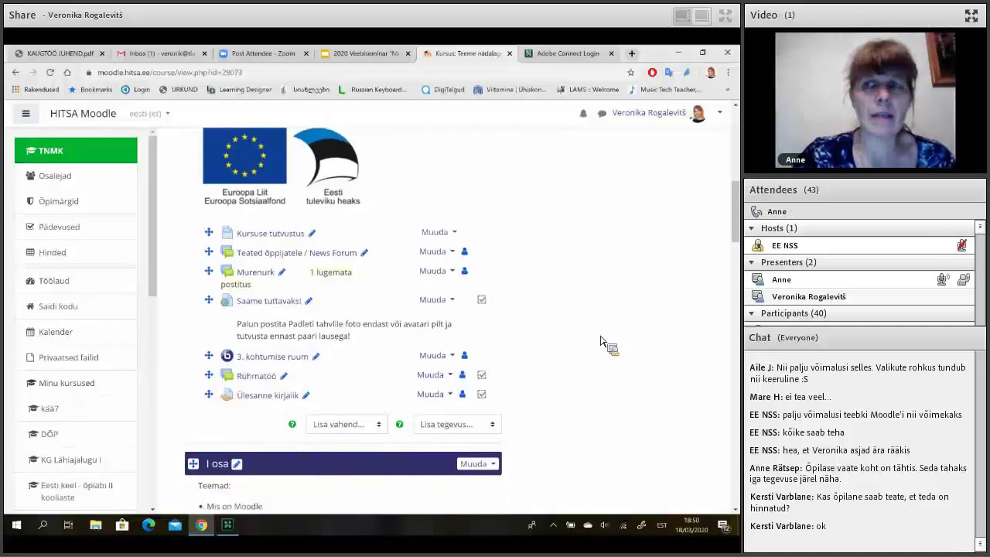
{"action": "scroll", "coordinate": [618, 354], "scroll_direction": "down", "scroll_amount": 1}
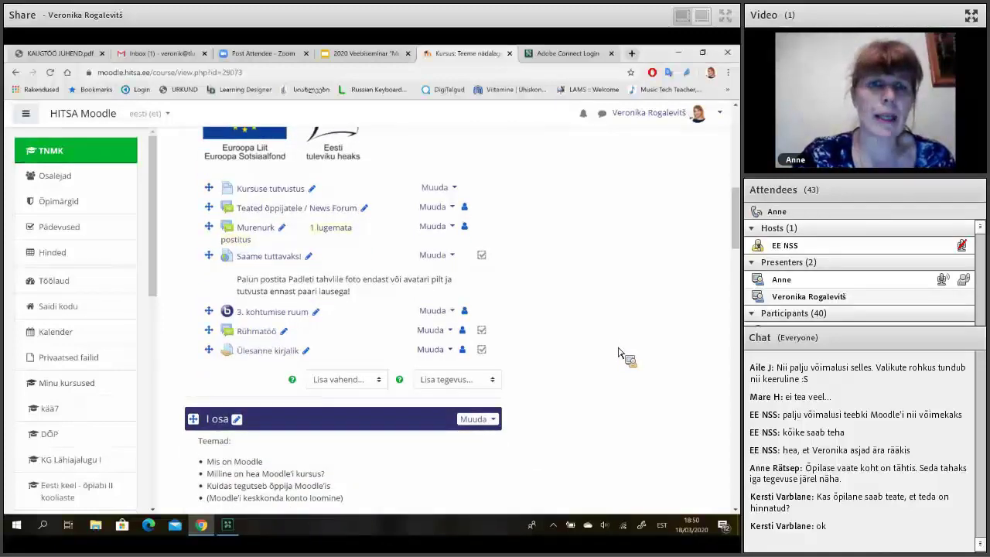
{"action": "scroll", "coordinate": [618, 354], "scroll_direction": "down", "scroll_amount": 1}
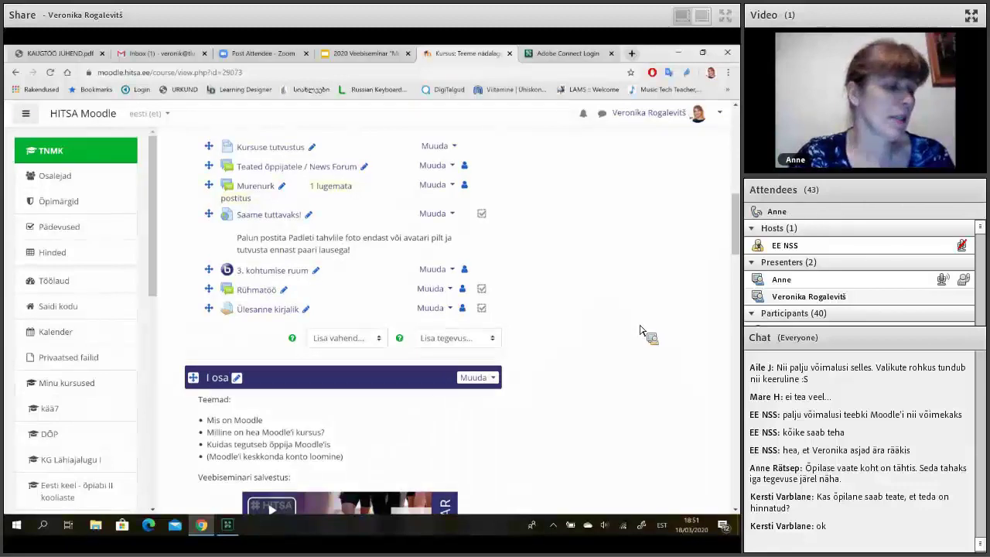
{"action": "left_click", "coordinate": [227, 525]}
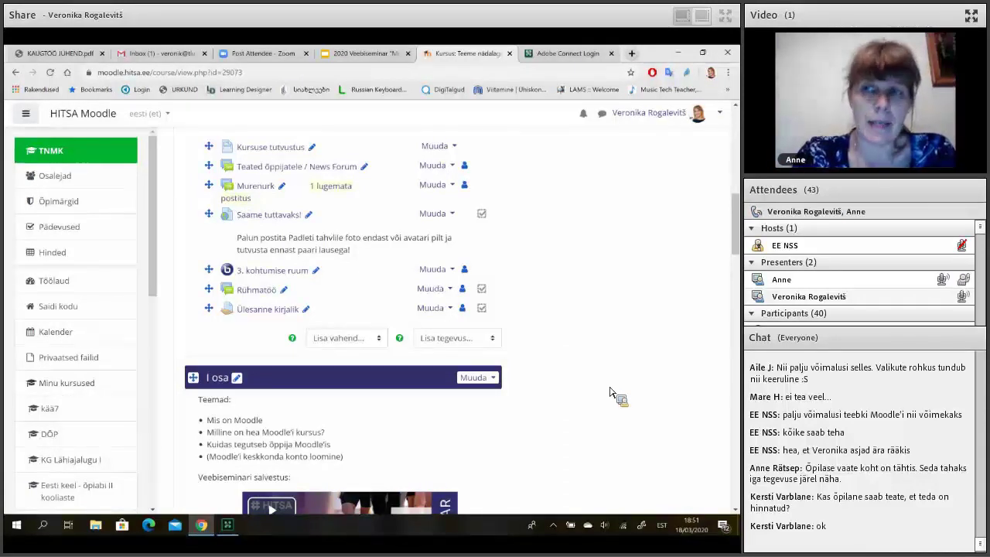
Open the course's Osalejad page and look through the participants and their roles.
{"action": "left_click", "coordinate": [99, 185]}
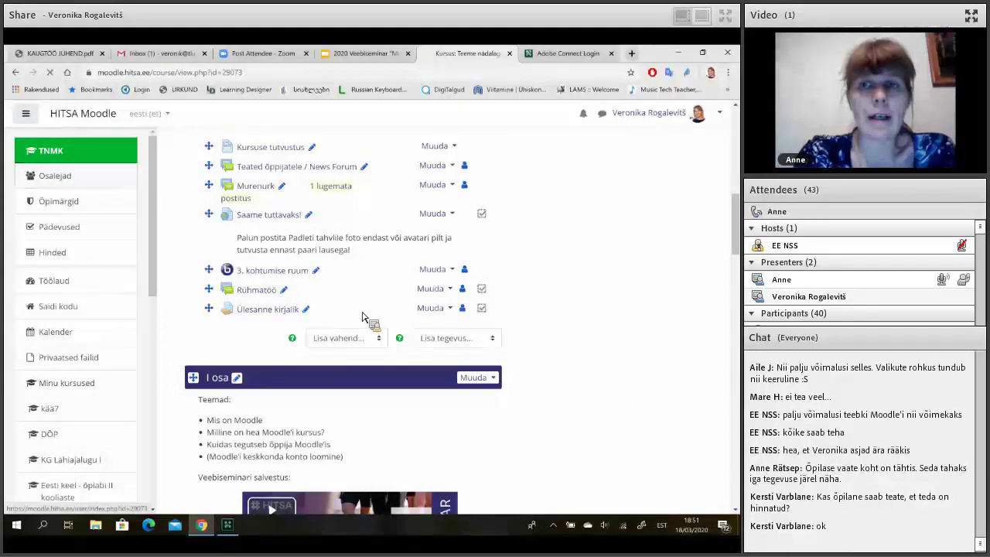
{"action": "scroll", "coordinate": [365, 321], "scroll_direction": "down", "scroll_amount": 4}
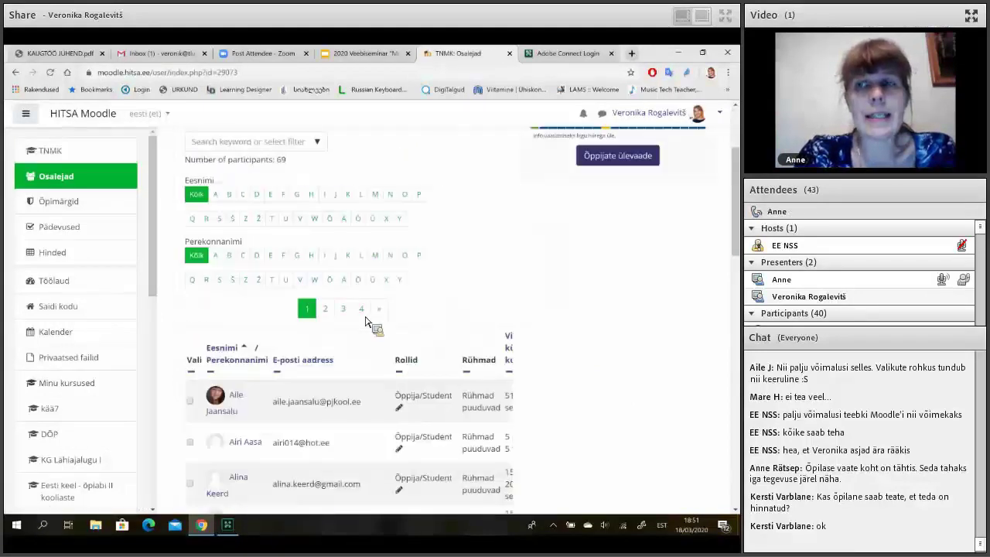
{"action": "scroll", "coordinate": [366, 321], "scroll_direction": "down", "scroll_amount": 3}
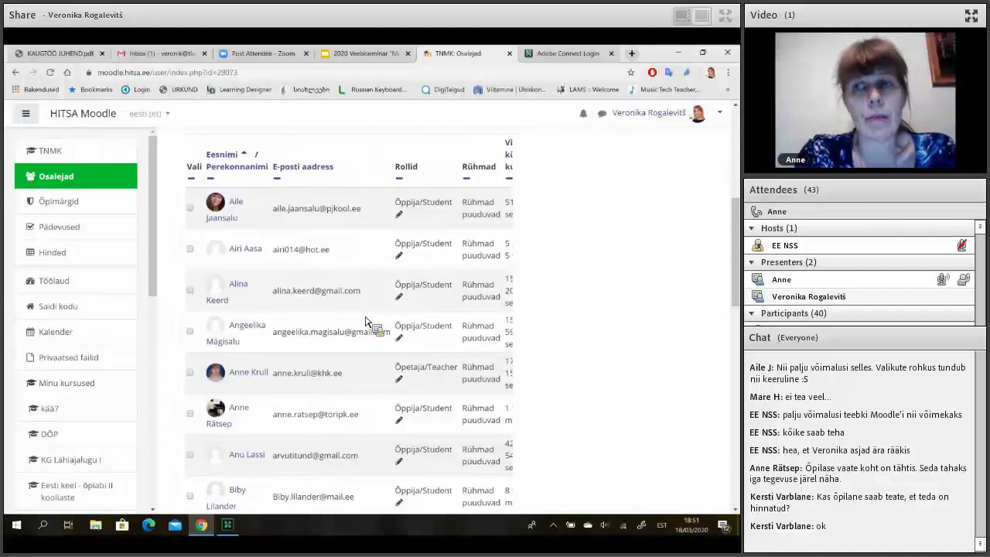
{"action": "scroll", "coordinate": [366, 321], "scroll_direction": "down", "scroll_amount": 3}
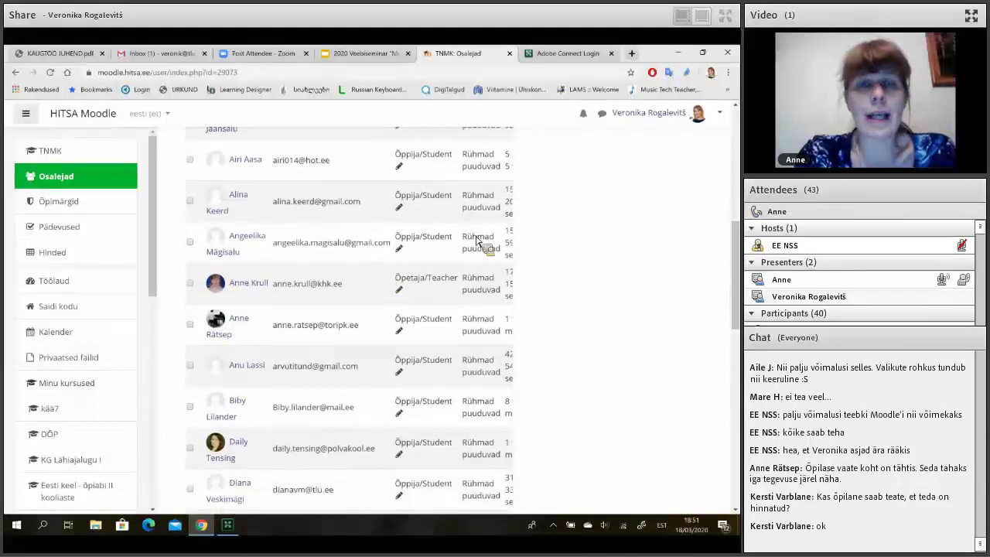
{"action": "scroll", "coordinate": [400, 270], "scroll_direction": "down", "scroll_amount": 1}
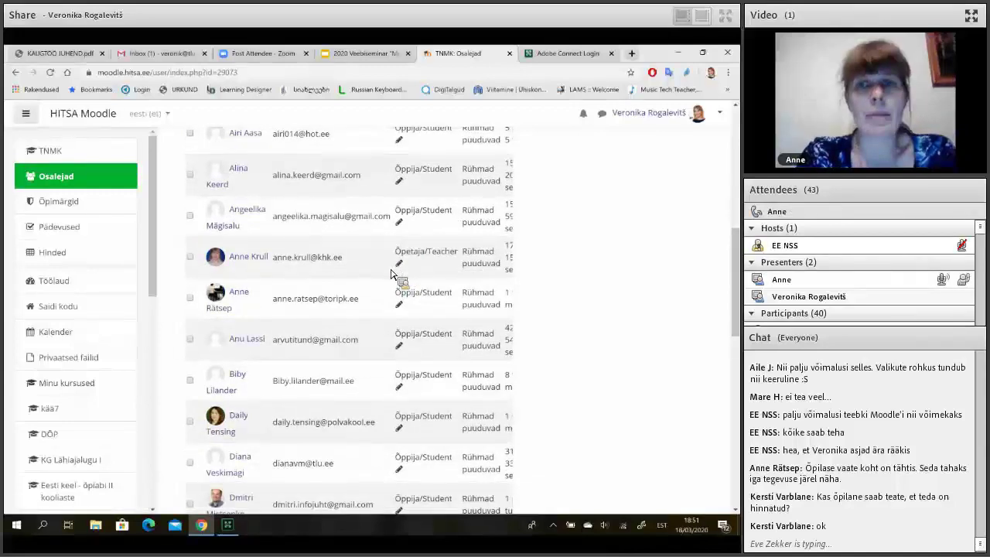
{"action": "scroll", "coordinate": [392, 273], "scroll_direction": "up", "scroll_amount": 5}
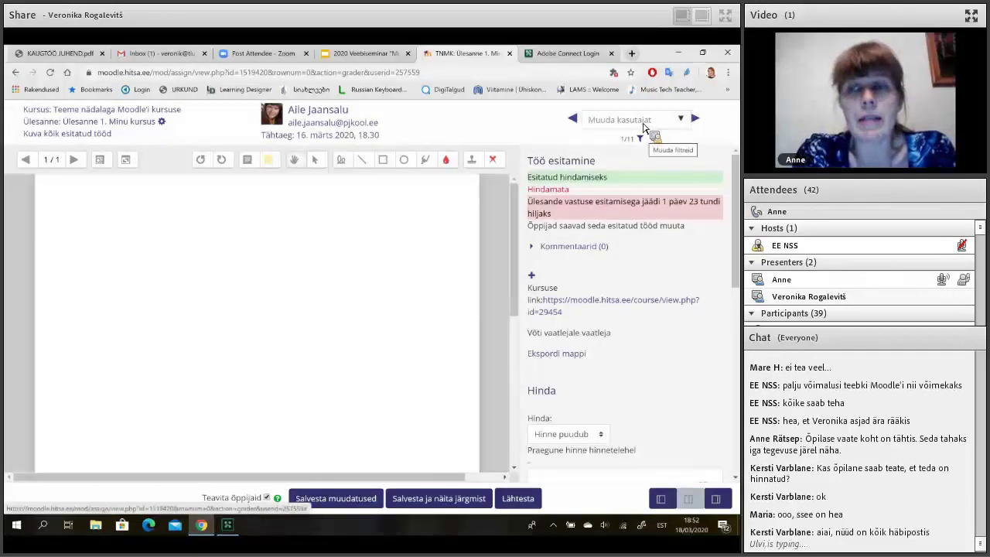
Show the students available in the assignment's grading view, check the current student's course profile, and return to grading.
{"action": "left_click", "coordinate": [681, 121]}
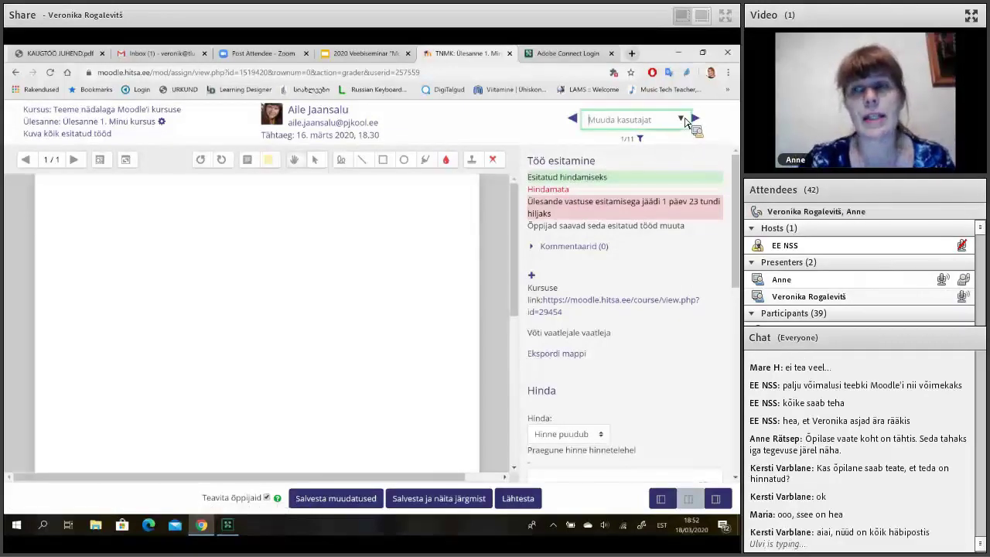
{"action": "left_click", "coordinate": [682, 120]}
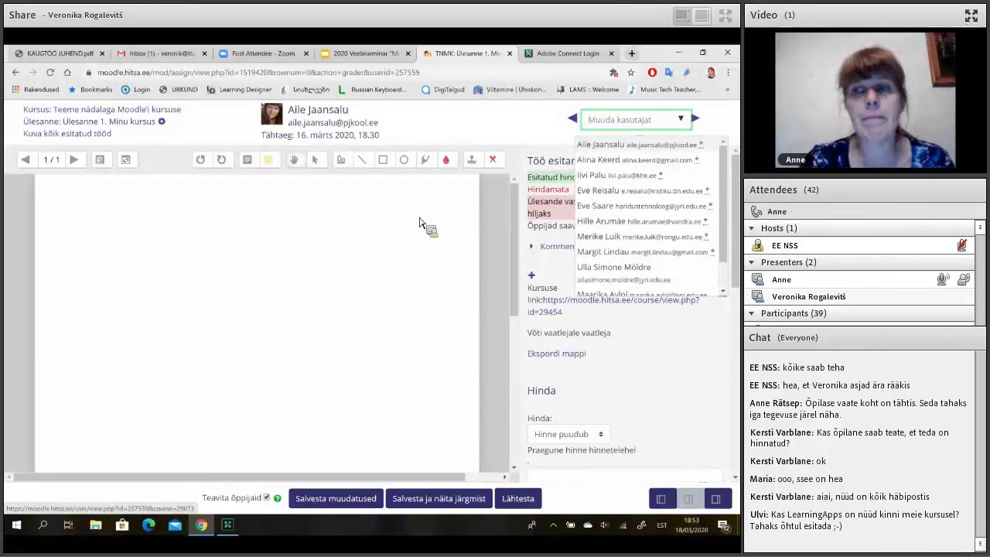
{"action": "left_click", "coordinate": [318, 109]}
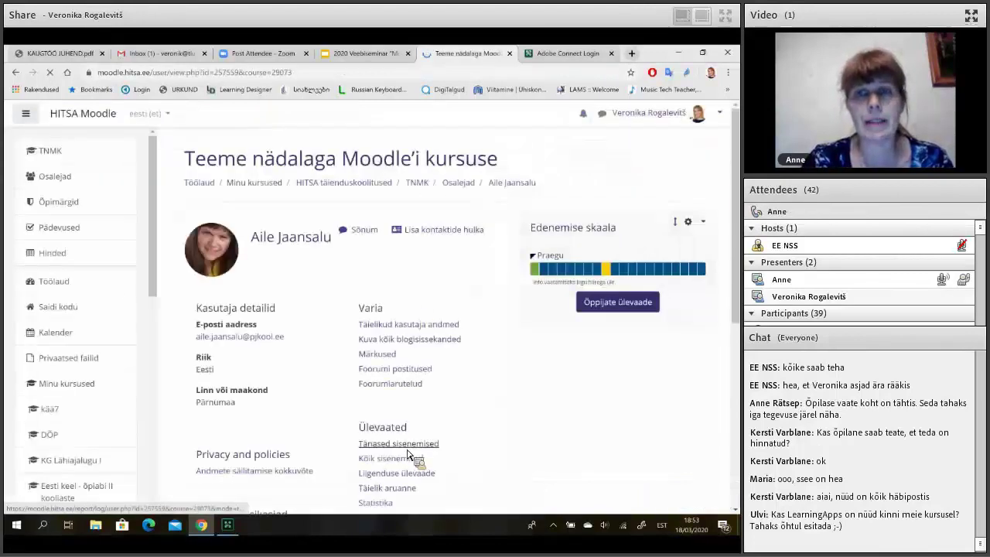
{"action": "left_click", "coordinate": [16, 72]}
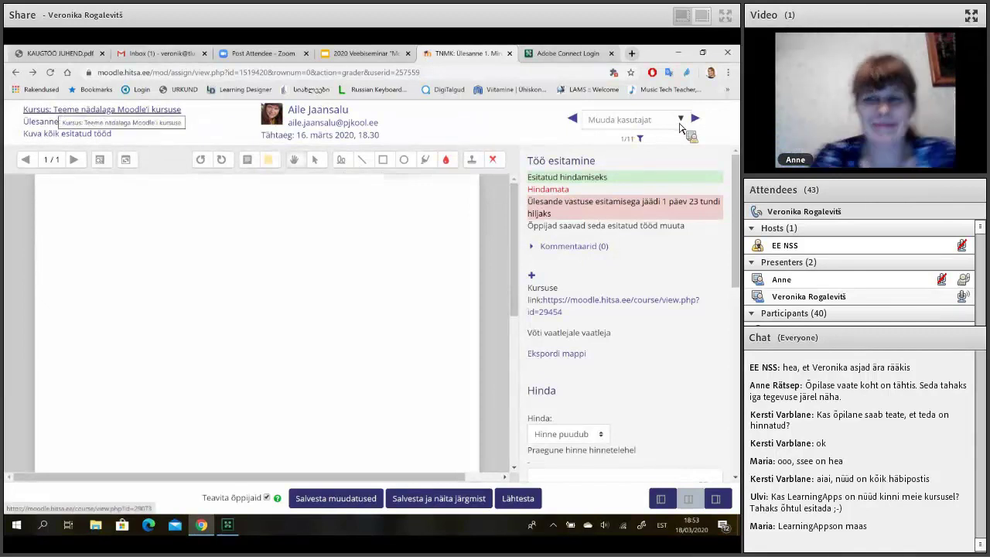
Return from the grading view to the main page of the course "Teeme nädalaga Moodle'i kursuse".
{"action": "left_click", "coordinate": [101, 112]}
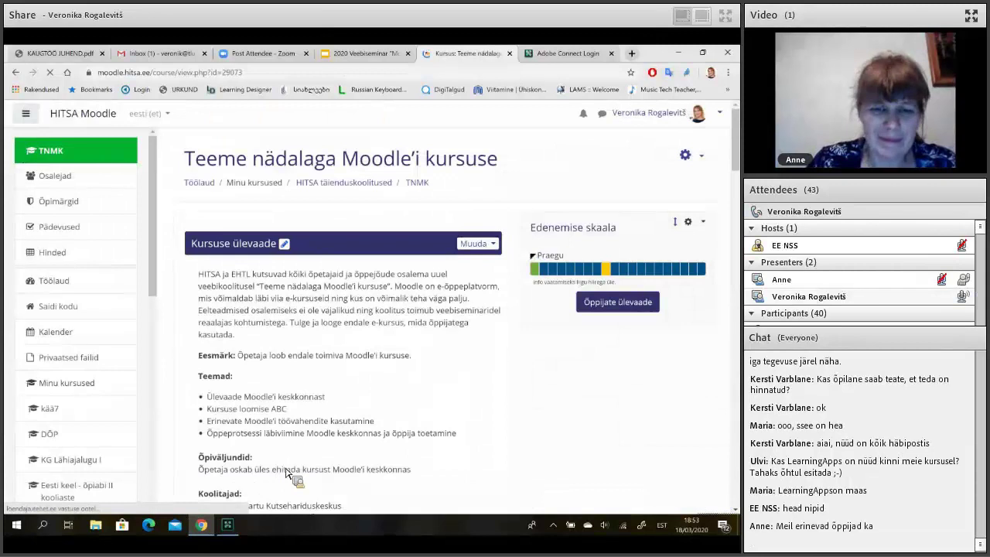
{"action": "left_click", "coordinate": [233, 531]}
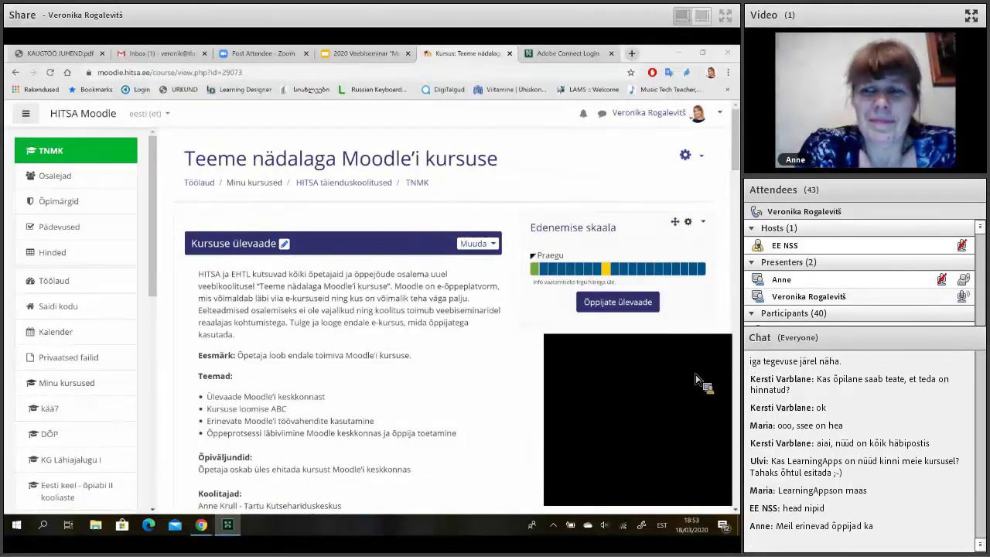
{"action": "left_click", "coordinate": [385, 394]}
Start adding a Test activity to the Kursuse ülevaade section of the course.
{"action": "scroll", "coordinate": [384, 395], "scroll_direction": "down", "scroll_amount": 1}
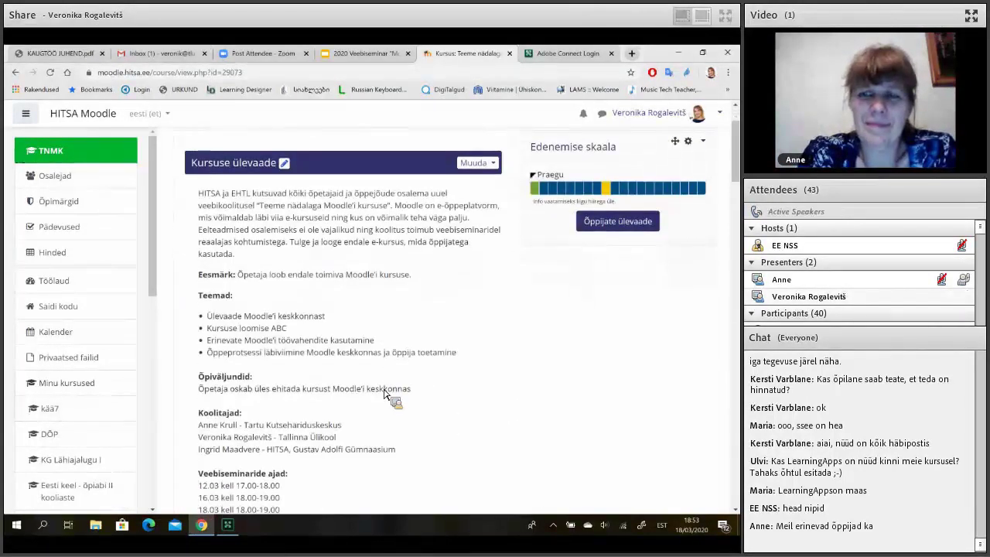
{"action": "scroll", "coordinate": [384, 394], "scroll_direction": "up", "scroll_amount": 1}
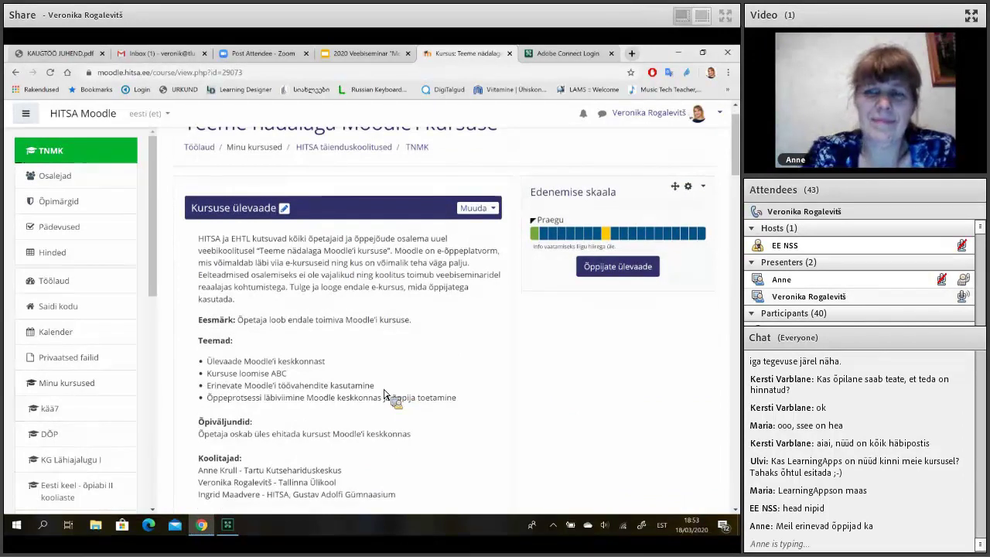
{"action": "scroll", "coordinate": [385, 394], "scroll_direction": "down", "scroll_amount": 4}
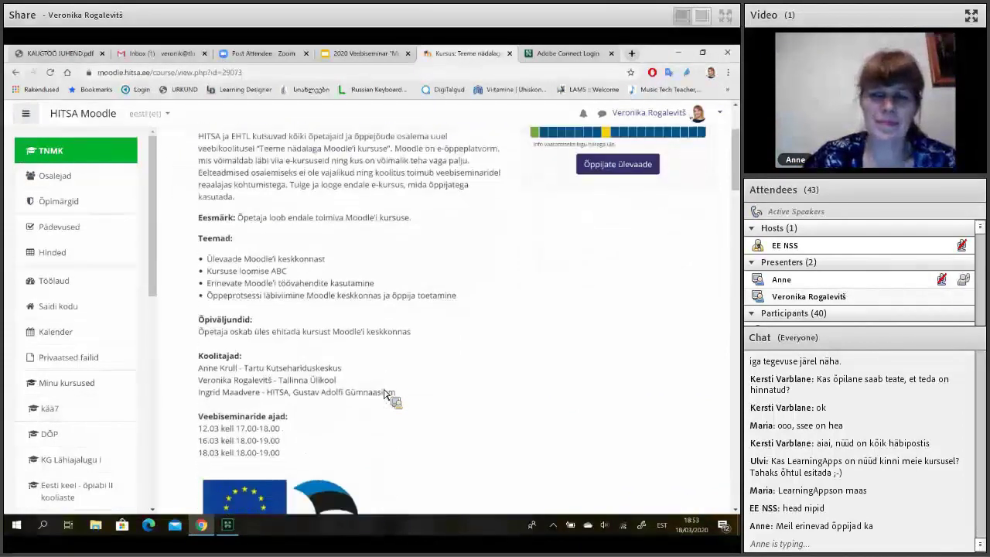
{"action": "scroll", "coordinate": [384, 394], "scroll_direction": "down", "scroll_amount": 3}
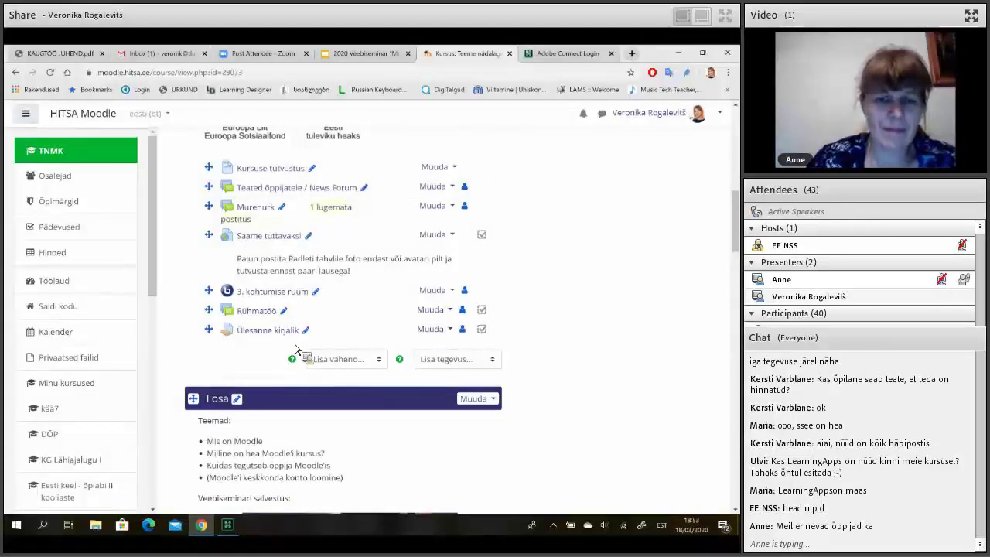
{"action": "scroll", "coordinate": [445, 353], "scroll_direction": "down", "scroll_amount": 1}
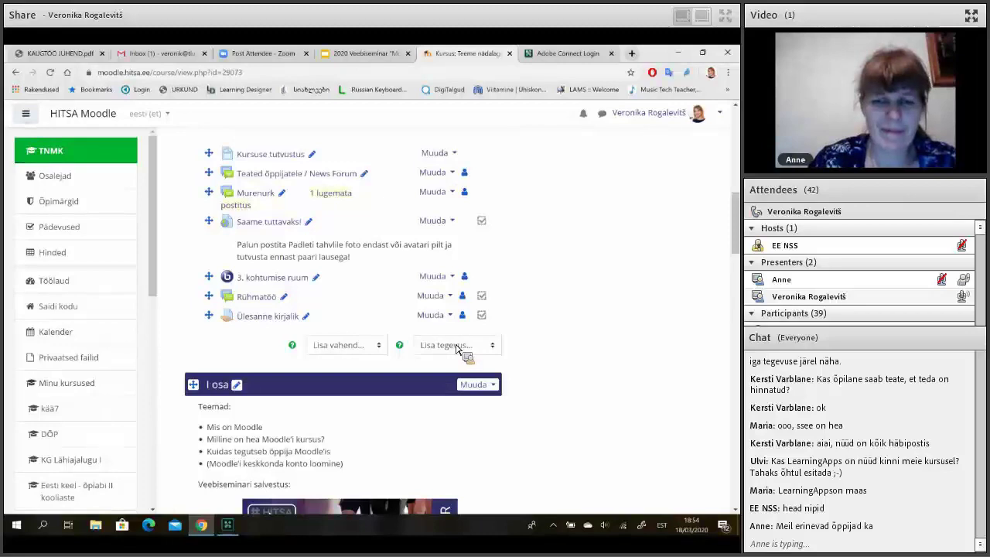
{"action": "left_click", "coordinate": [457, 350]}
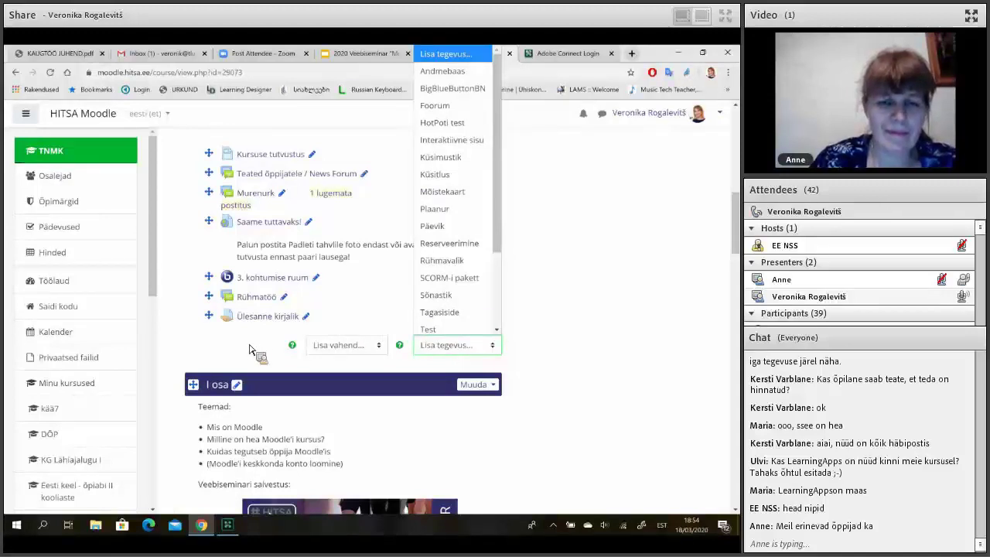
{"action": "type", "text": "test"}
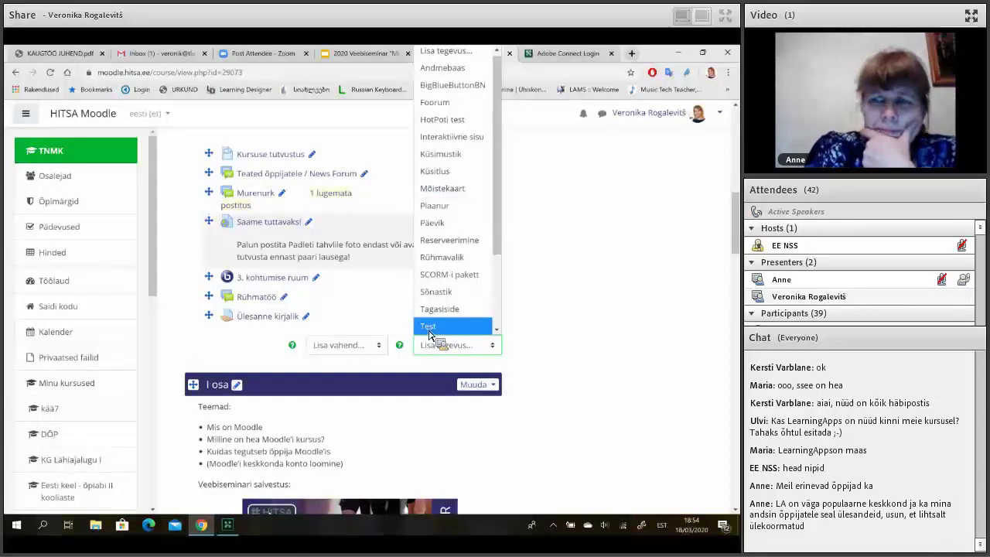
{"action": "left_click", "coordinate": [429, 331]}
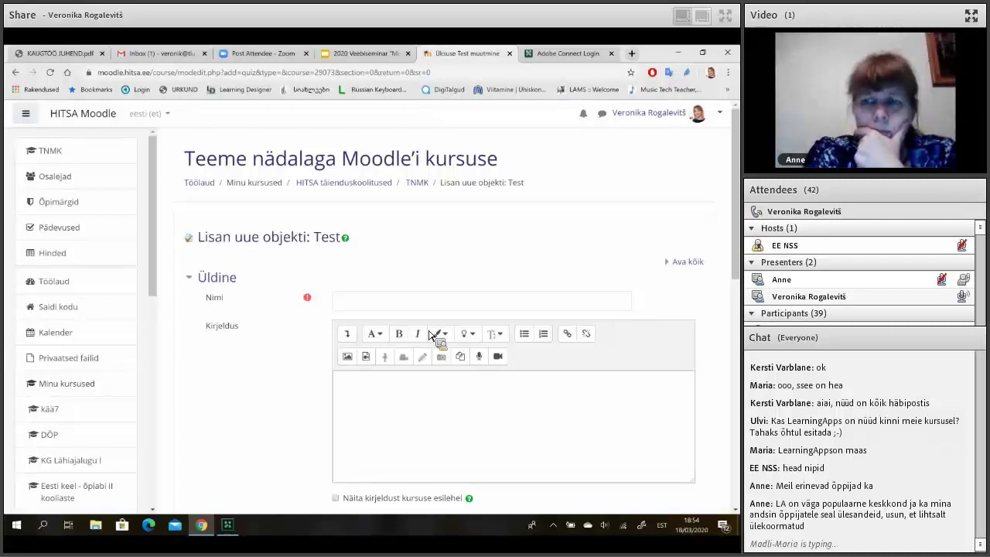
Name the new test "Proovitest".
{"action": "left_click", "coordinate": [370, 307]}
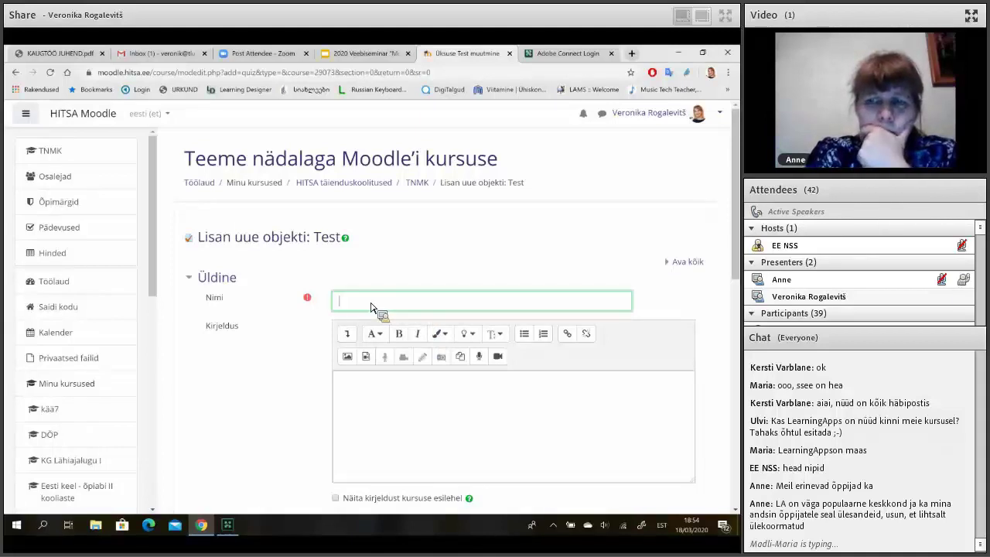
{"action": "scroll", "coordinate": [370, 307], "scroll_direction": "down", "scroll_amount": 1}
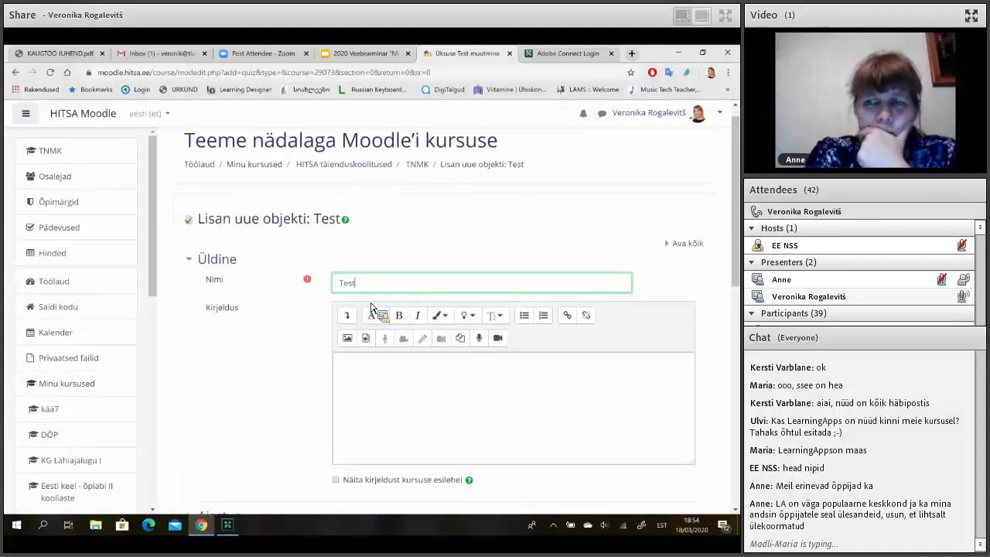
{"action": "type", "text": "Tes"}
{"action": "key", "text": "BackSpace"}
{"action": "key", "text": "BackSpace"}
{"action": "key", "text": "BackSpace"}
{"action": "type", "text": "Proo"}
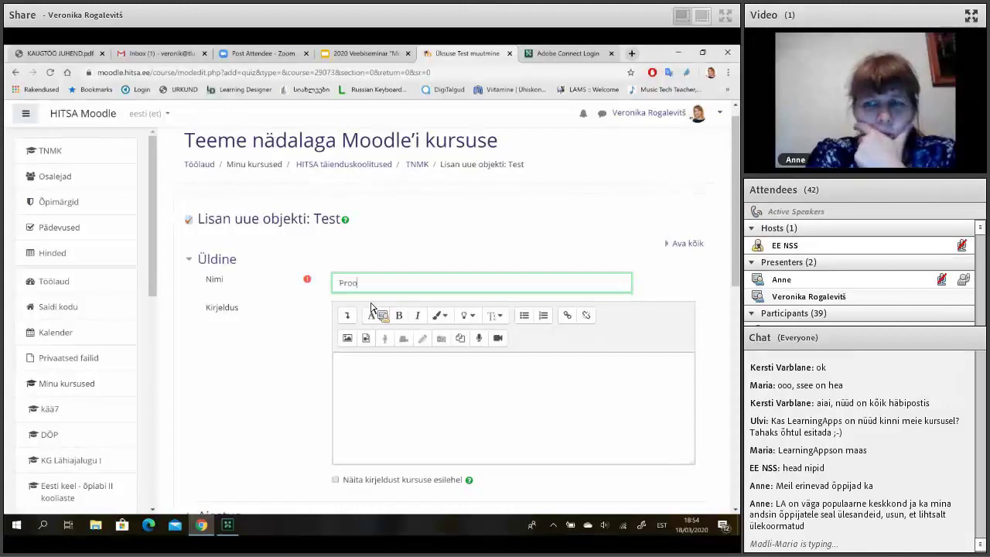
{"action": "type", "text": "vitest"}
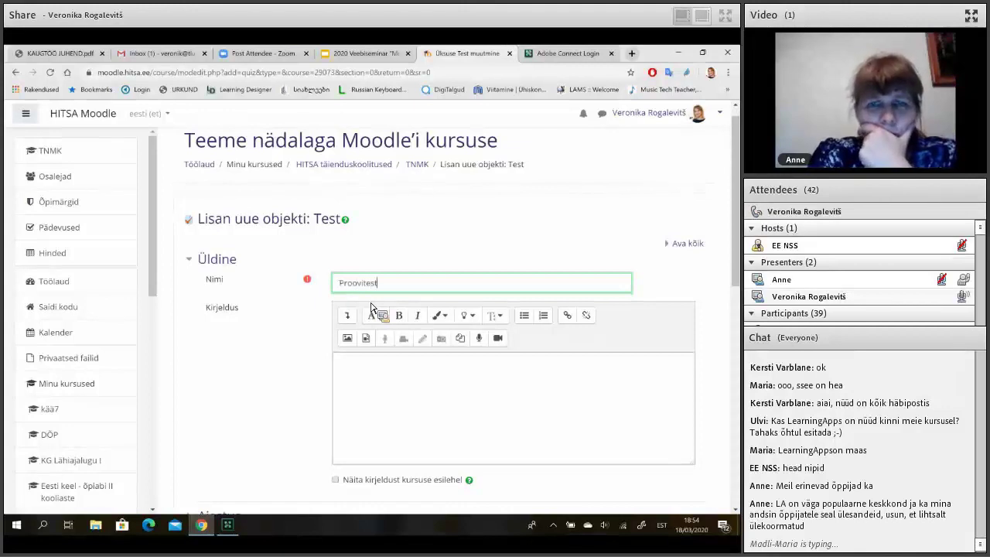
Expand the Ajastus settings and enable both the Ava test and Sule test dates.
{"action": "scroll", "coordinate": [371, 307], "scroll_direction": "down", "scroll_amount": 3}
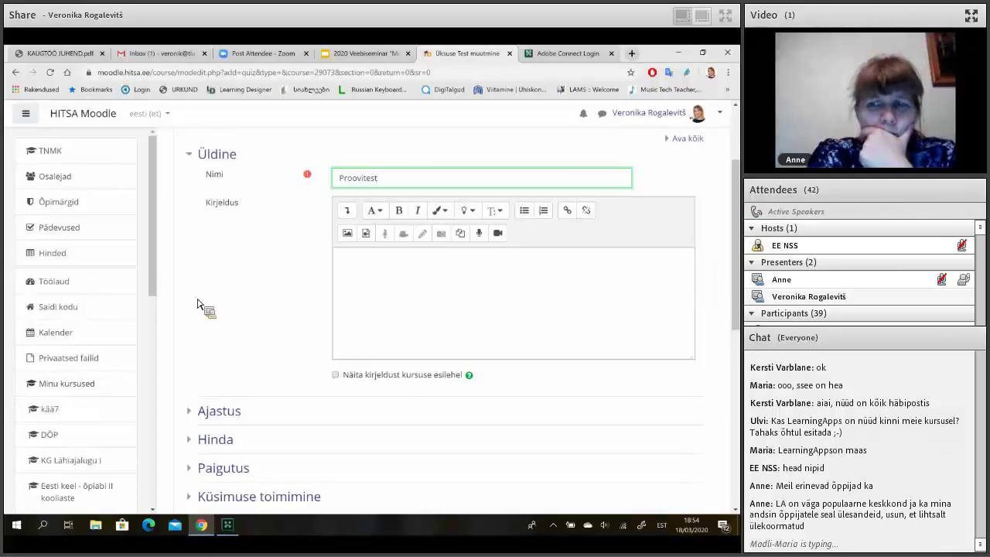
{"action": "scroll", "coordinate": [198, 304], "scroll_direction": "down", "scroll_amount": 1}
{"action": "scroll", "coordinate": [198, 304], "scroll_direction": "up", "scroll_amount": 1}
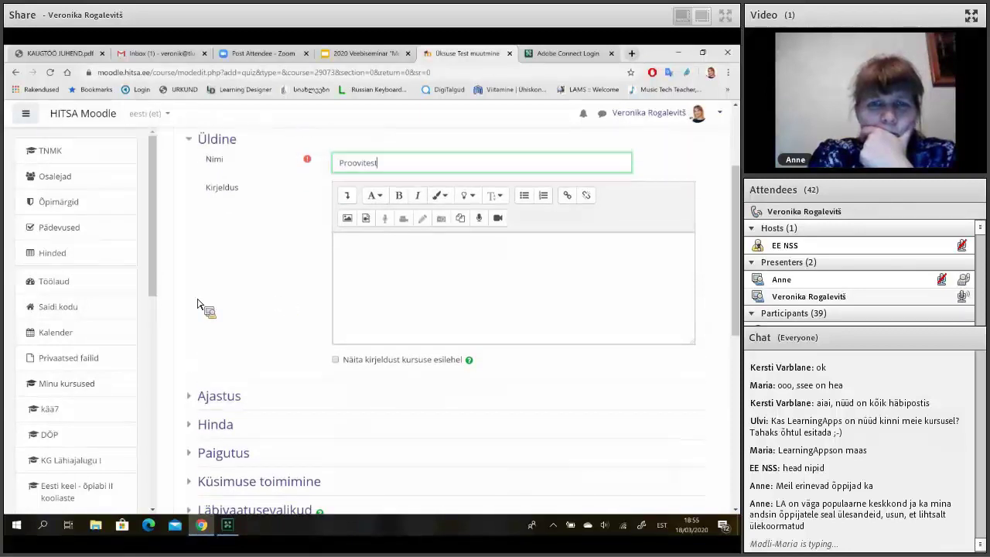
{"action": "scroll", "coordinate": [198, 303], "scroll_direction": "down", "scroll_amount": 1}
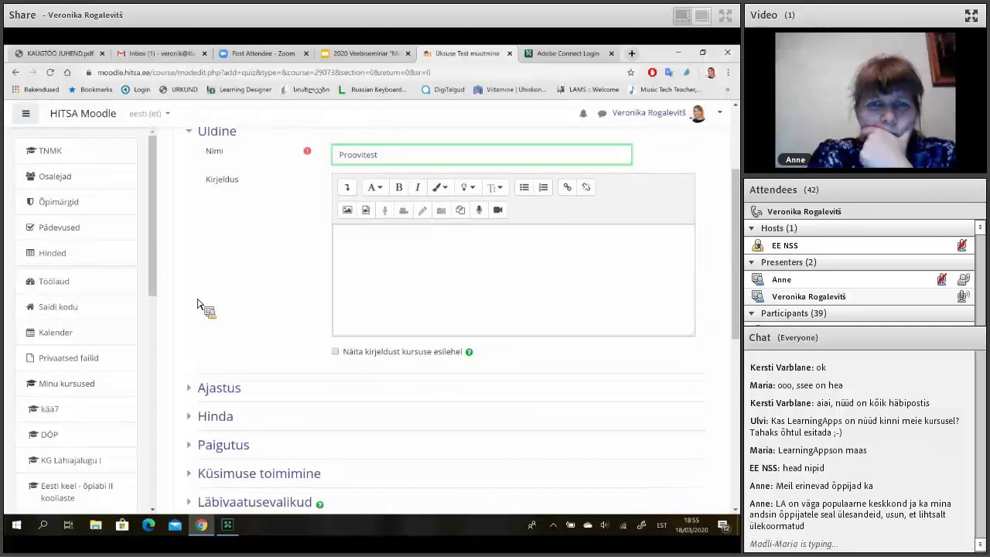
{"action": "scroll", "coordinate": [198, 304], "scroll_direction": "down", "scroll_amount": 3}
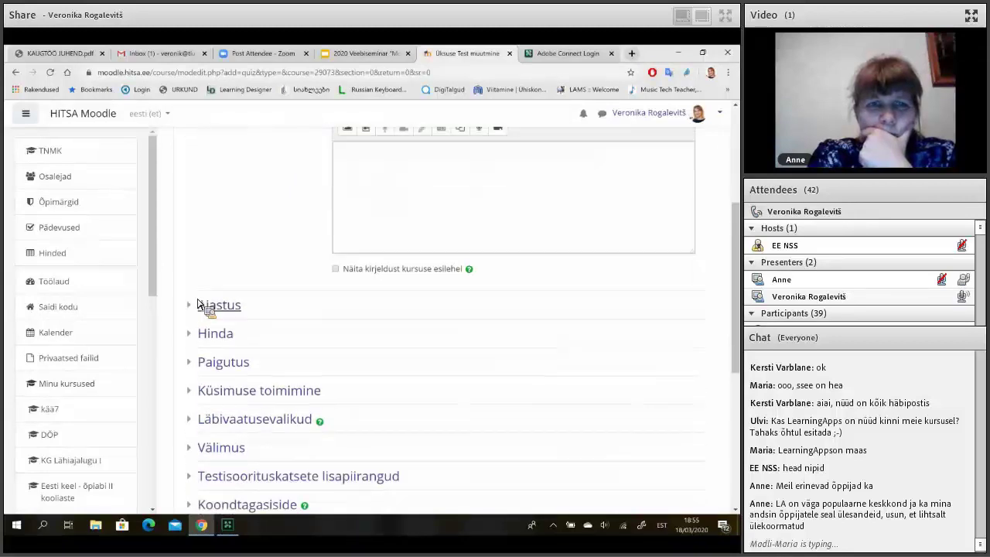
{"action": "left_click", "coordinate": [225, 201]}
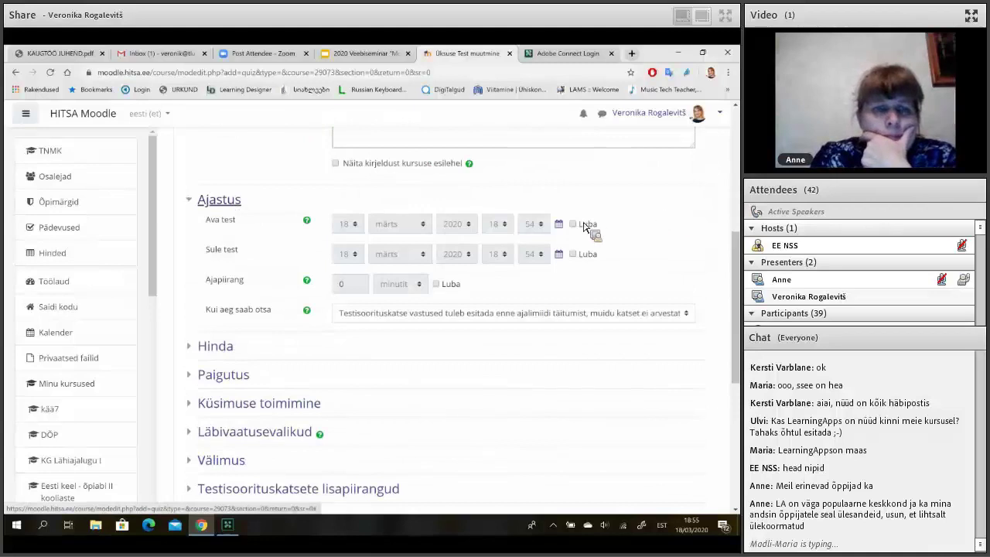
{"action": "left_click", "coordinate": [572, 224]}
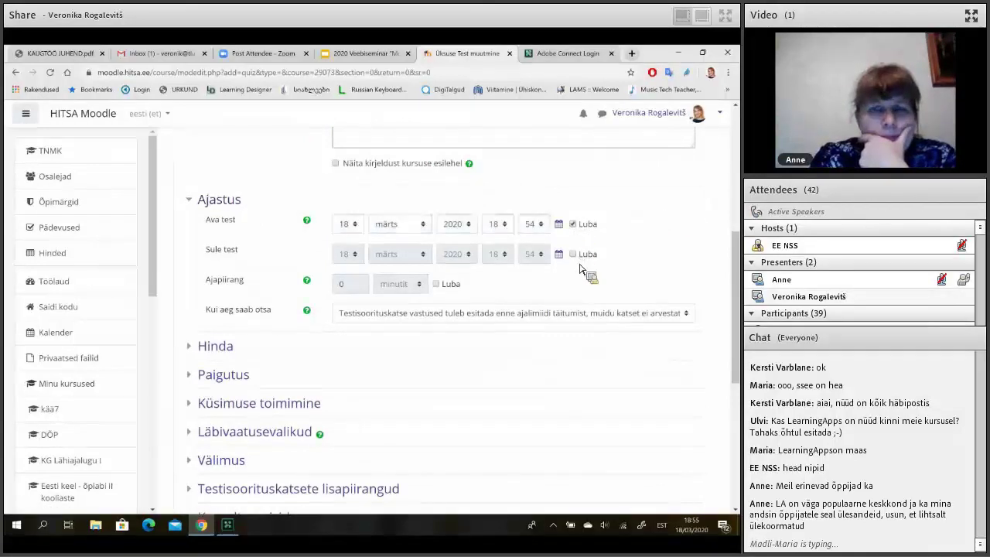
{"action": "left_click", "coordinate": [577, 260]}
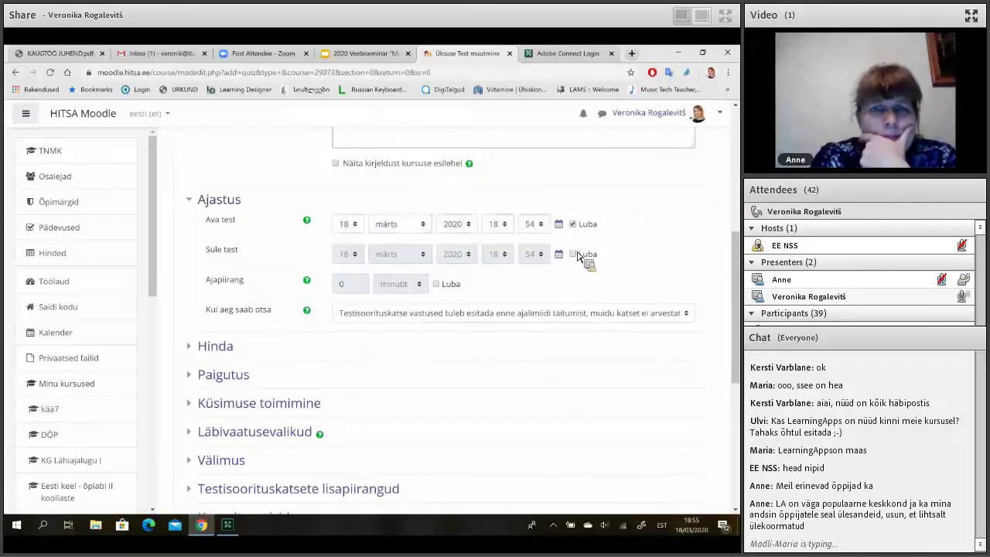
{"action": "left_click", "coordinate": [577, 230]}
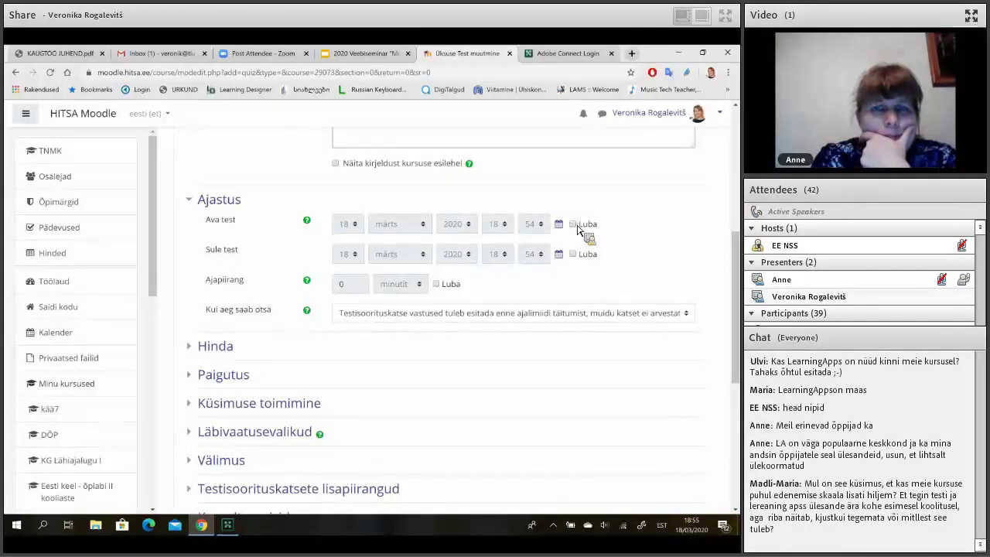
{"action": "left_click", "coordinate": [576, 225]}
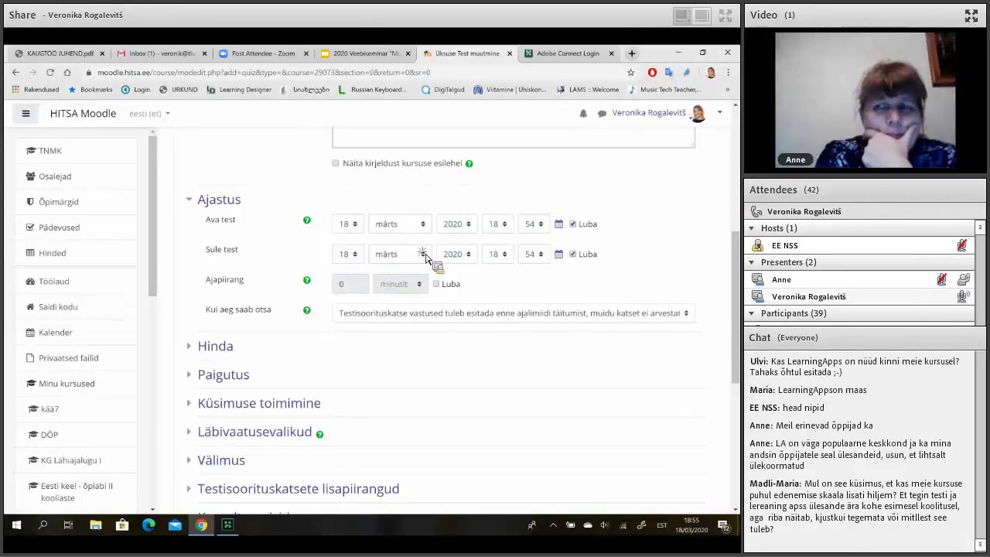
Set the Sule test closing day to 19 March 2020.
{"action": "left_click", "coordinate": [426, 255]}
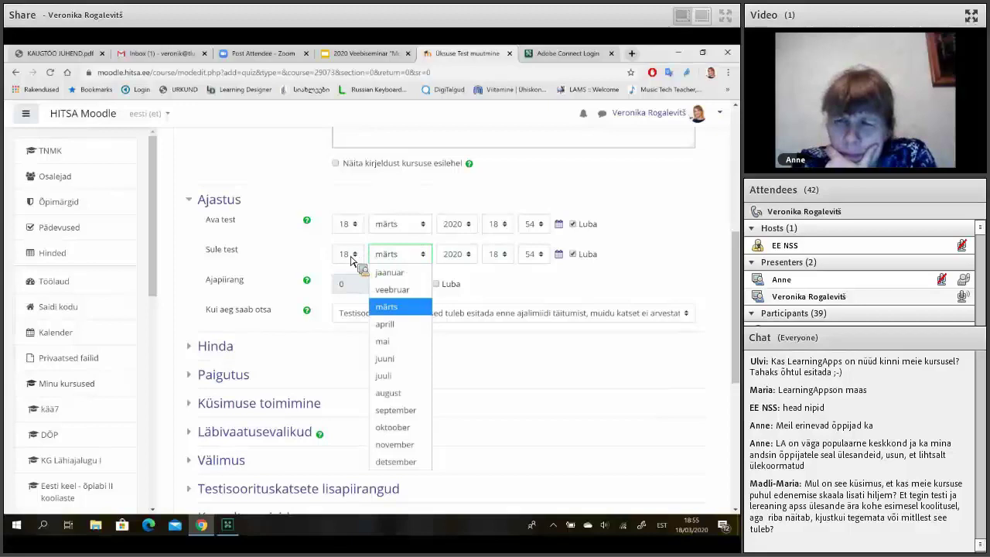
{"action": "left_click", "coordinate": [345, 289]}
{"action": "key", "text": "shift+Tab"}
{"action": "key", "text": "alt+Down"}
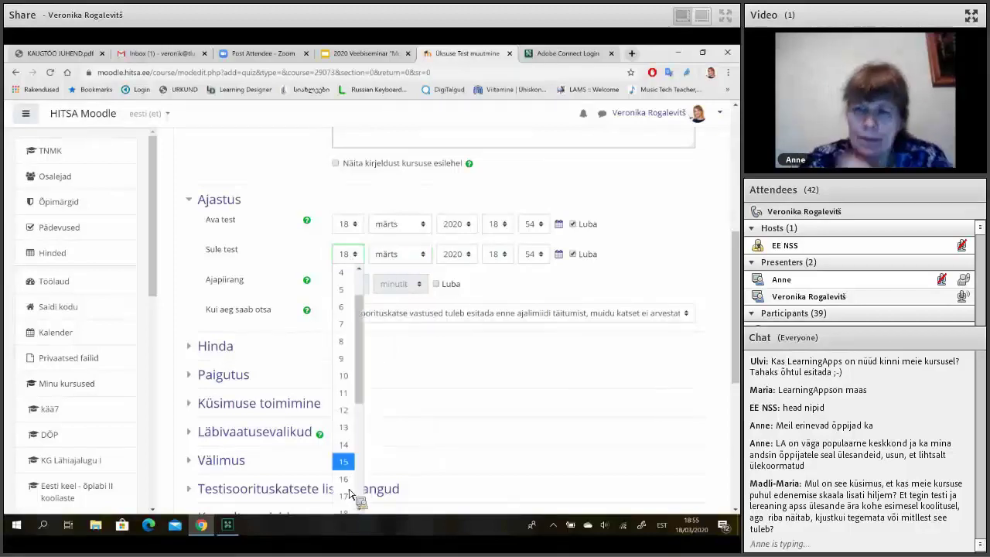
{"action": "key", "text": "Down"}
{"action": "key", "text": "Down"}
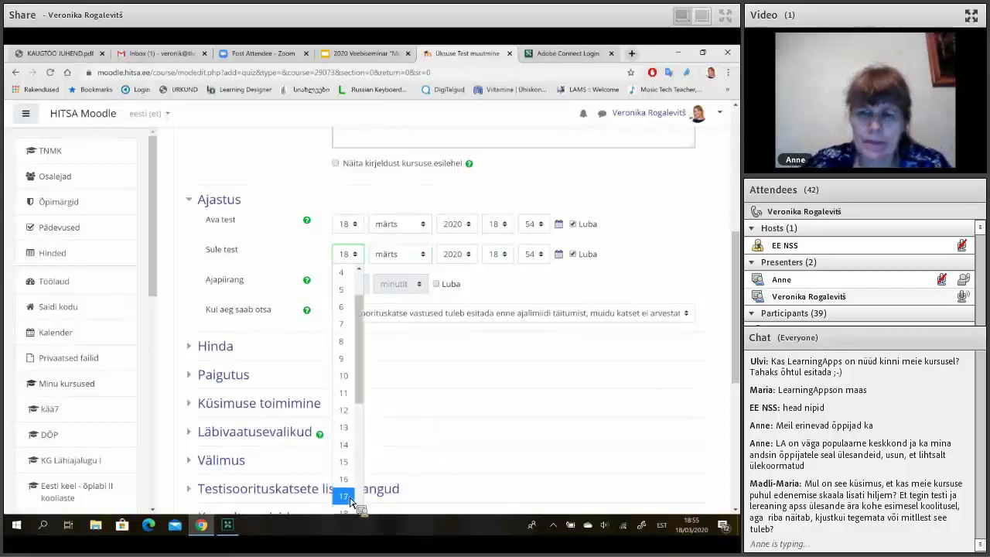
{"action": "scroll", "coordinate": [349, 499], "scroll_direction": "down", "scroll_amount": 1}
{"action": "left_click", "coordinate": [349, 492]}
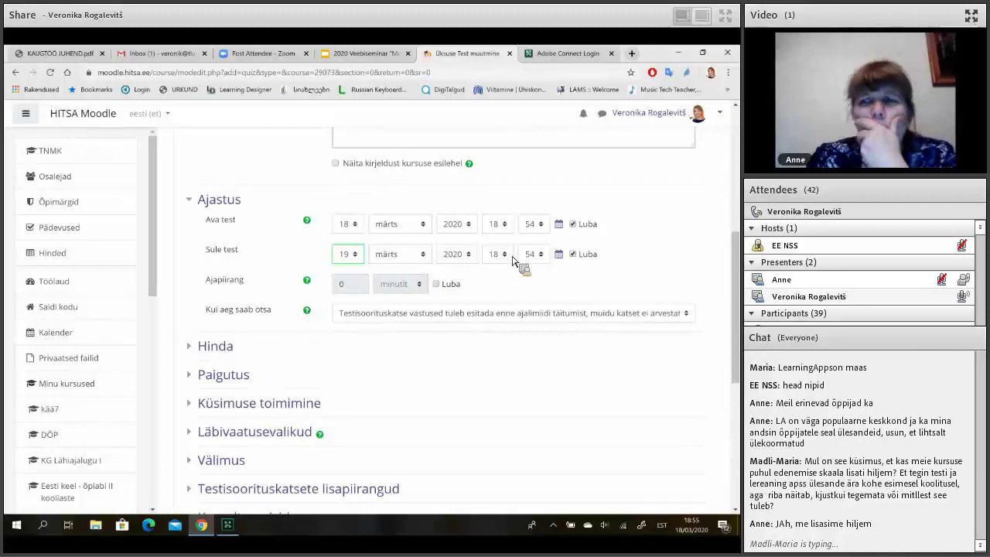
Enable the Ajapiirang time limit and set it to 15 minutes.
{"action": "left_click", "coordinate": [442, 287]}
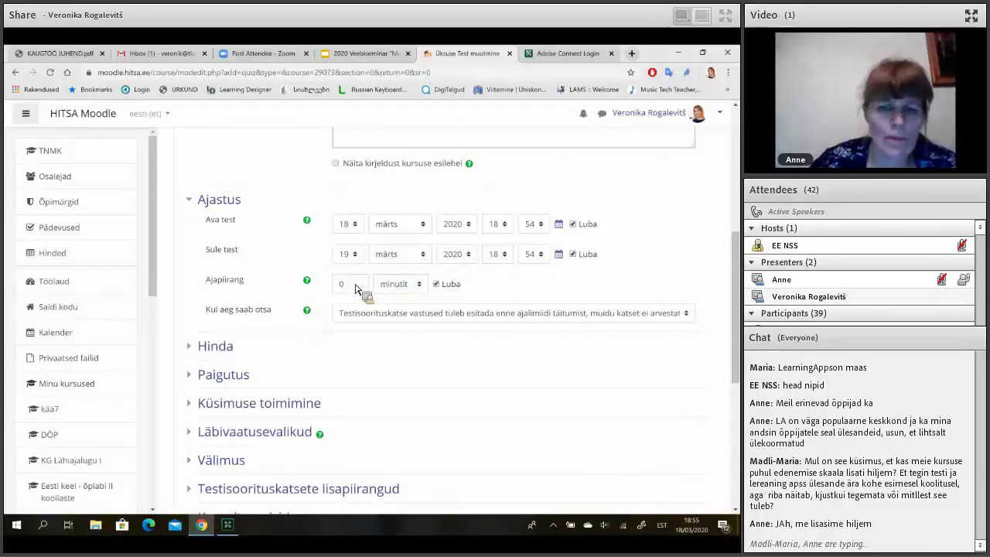
{"action": "left_click", "coordinate": [355, 288]}
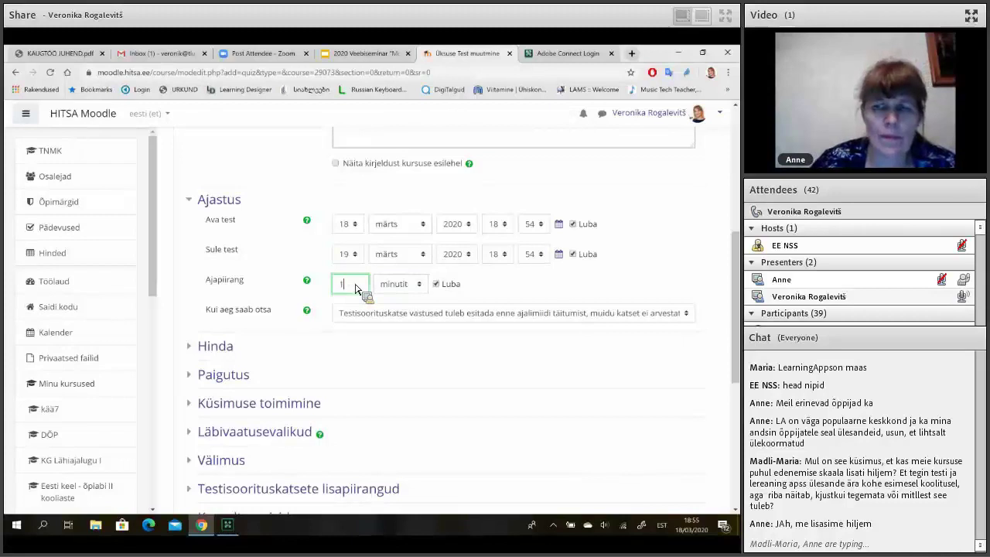
{"action": "type", "text": "15"}
Set Kui aeg saab otsa to "Avatud testisoorituskatsete vastused esitatakse automaatselt".
{"action": "scroll", "coordinate": [355, 288], "scroll_direction": "down", "scroll_amount": 1}
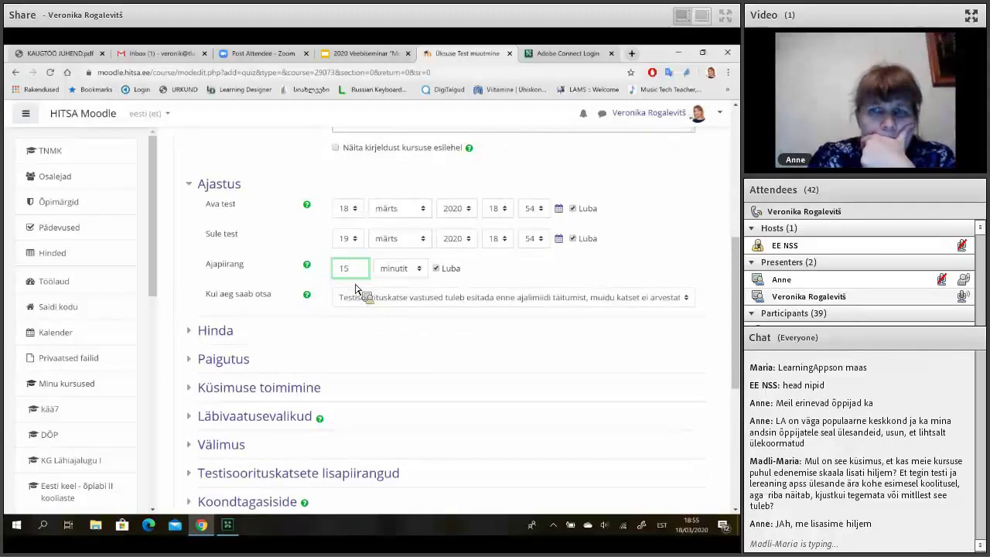
{"action": "scroll", "coordinate": [355, 288], "scroll_direction": "down", "scroll_amount": 1}
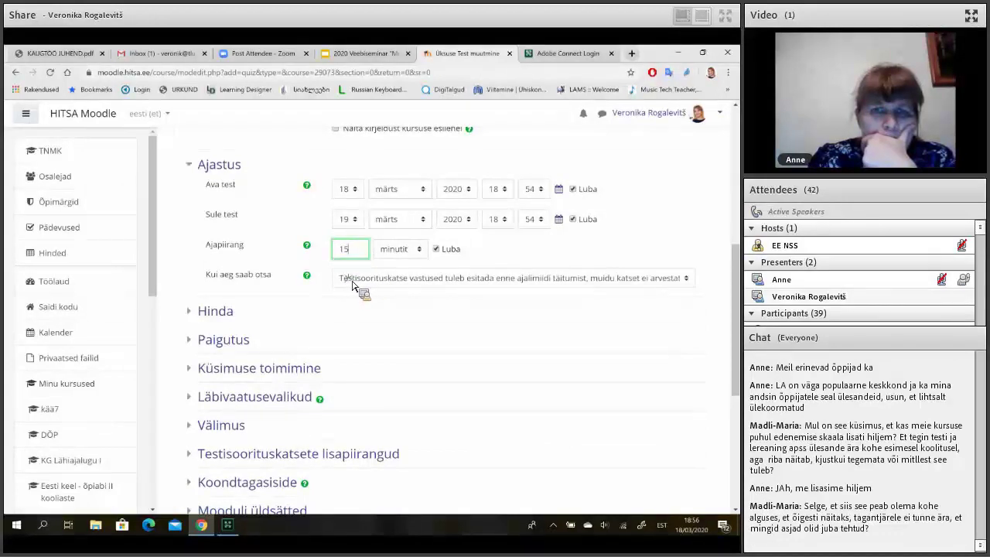
{"action": "left_click", "coordinate": [352, 283]}
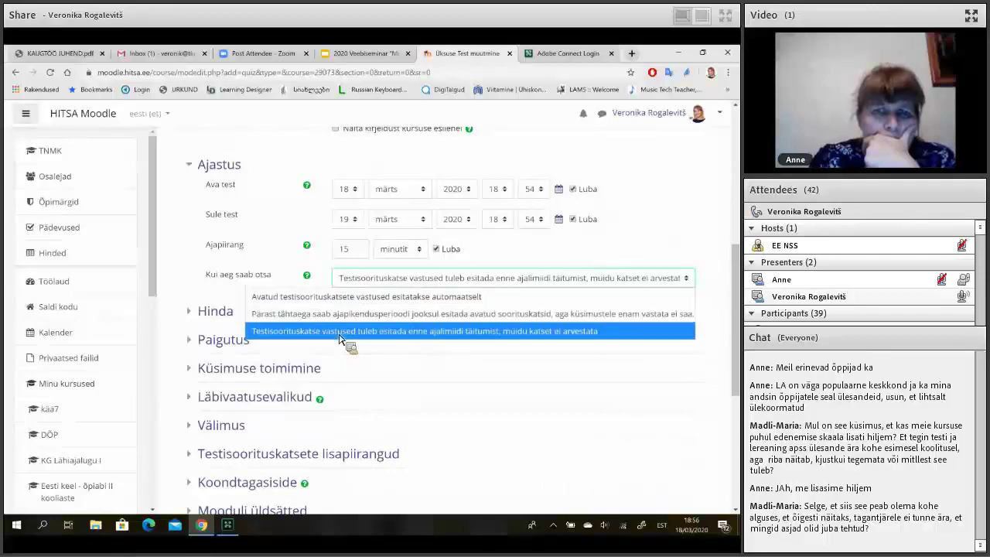
{"action": "left_click", "coordinate": [384, 297]}
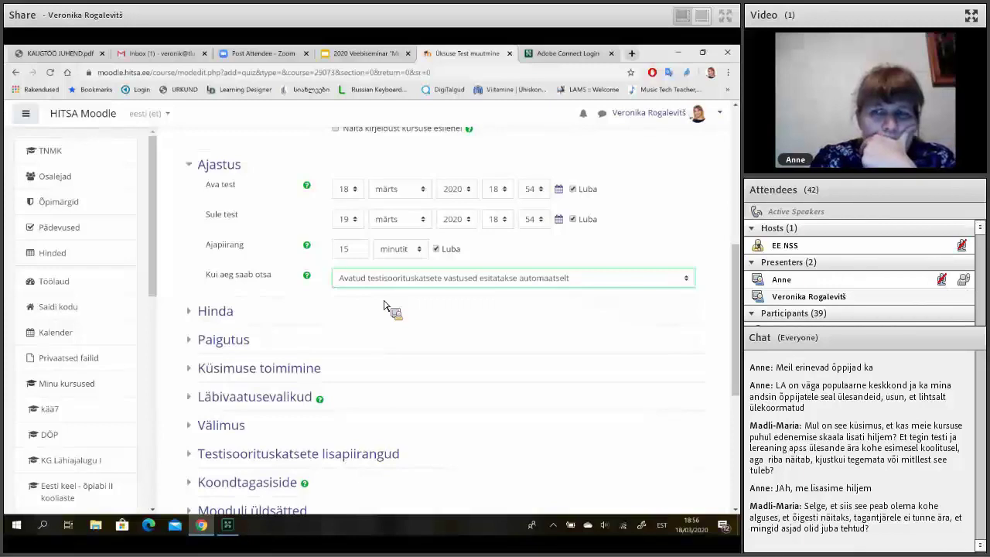
In the Hinda settings, set the Lävend to 6 and allow 1 attempt under Testisoorituskatseid lubatud.
{"action": "scroll", "coordinate": [384, 305], "scroll_direction": "down", "scroll_amount": 1}
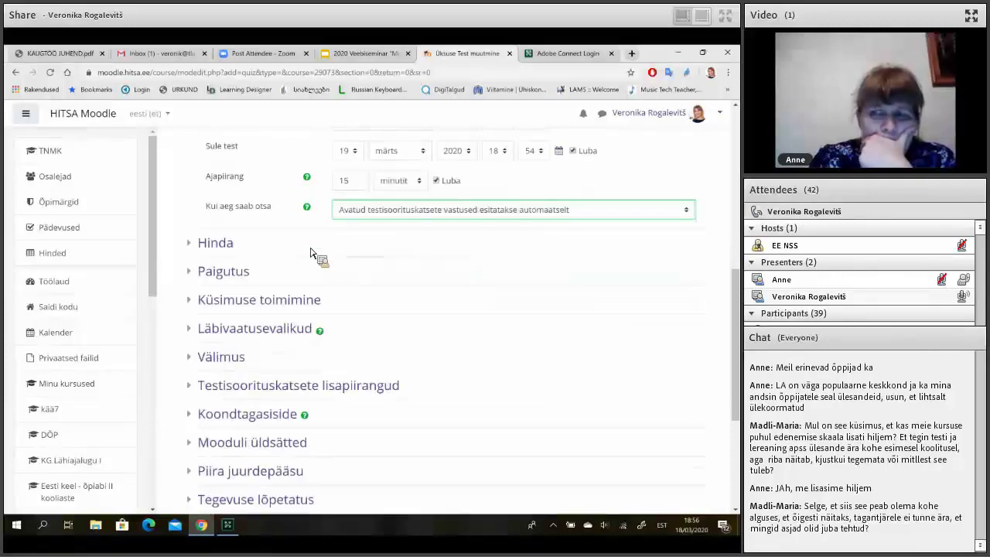
{"action": "left_click", "coordinate": [232, 244]}
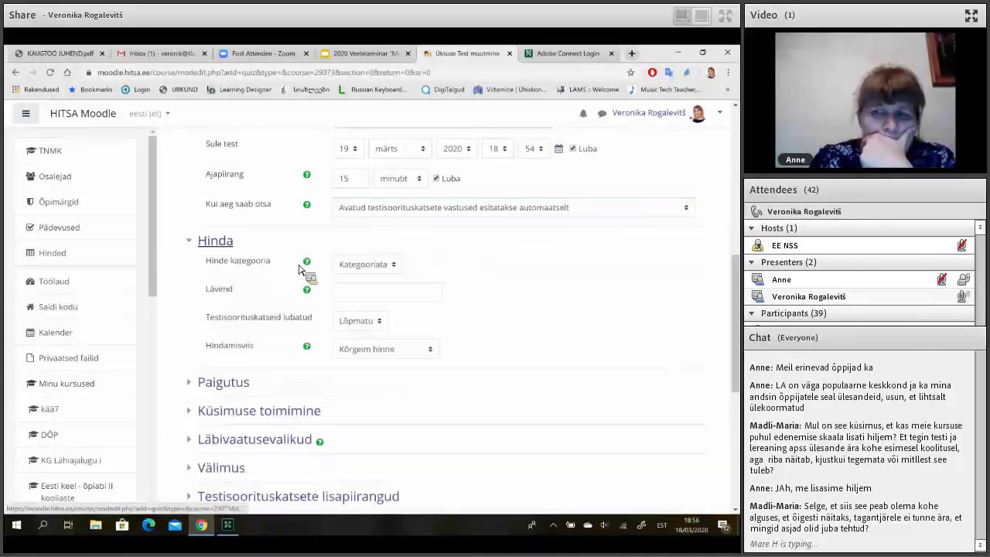
{"action": "left_click", "coordinate": [347, 301]}
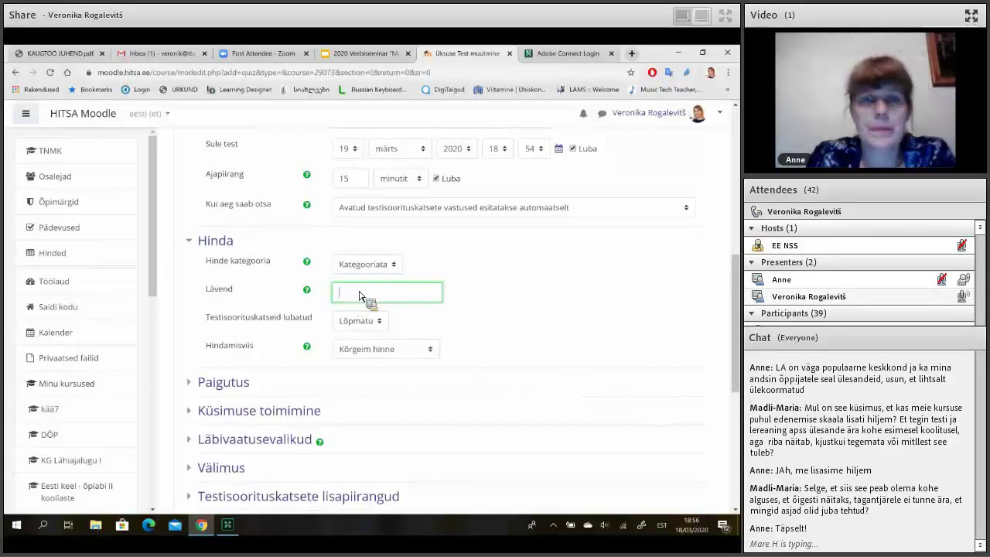
{"action": "type", "text": "6"}
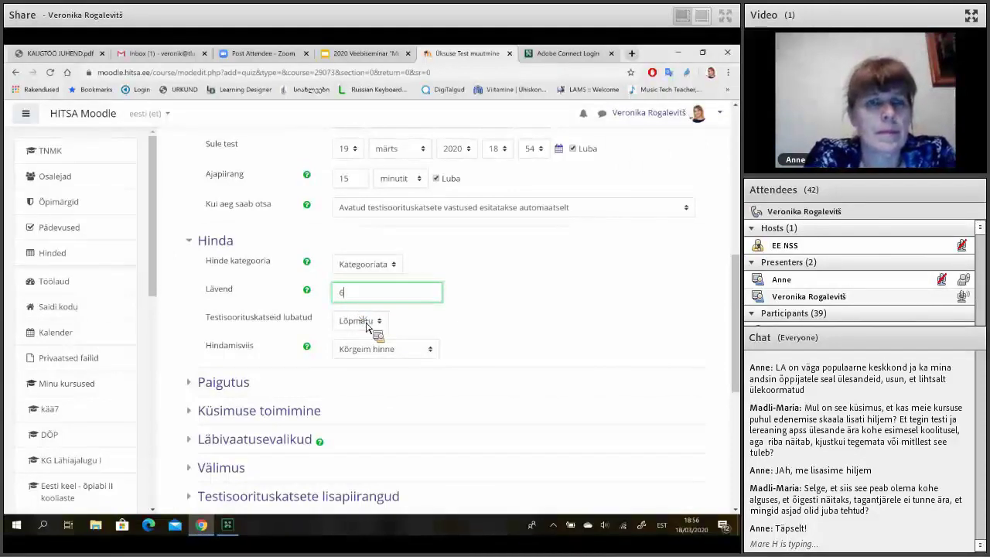
{"action": "left_click", "coordinate": [368, 325]}
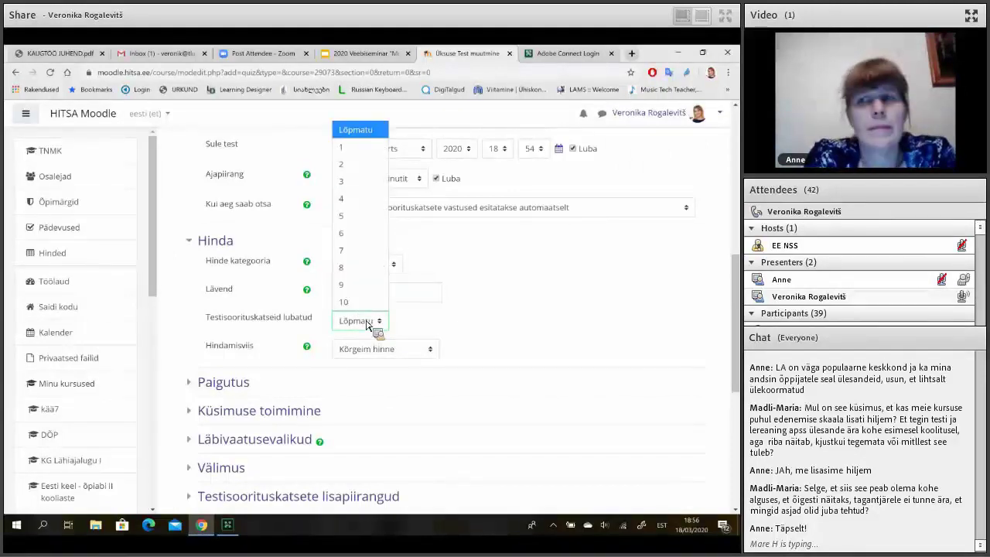
{"action": "left_click", "coordinate": [353, 149]}
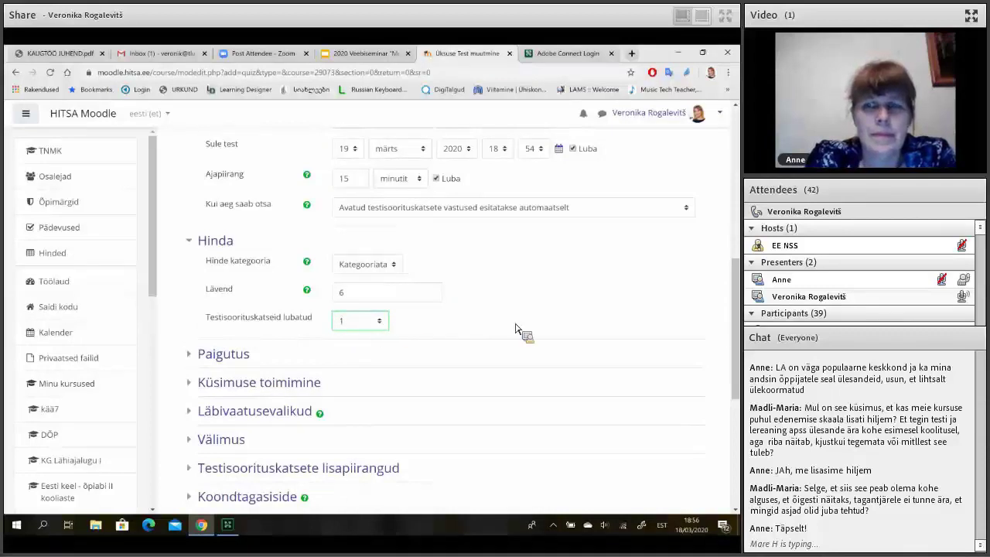
Expand the Paigutus settings and review the Uus leht choices for distributing questions across pages.
{"action": "scroll", "coordinate": [516, 329], "scroll_direction": "down", "scroll_amount": 1}
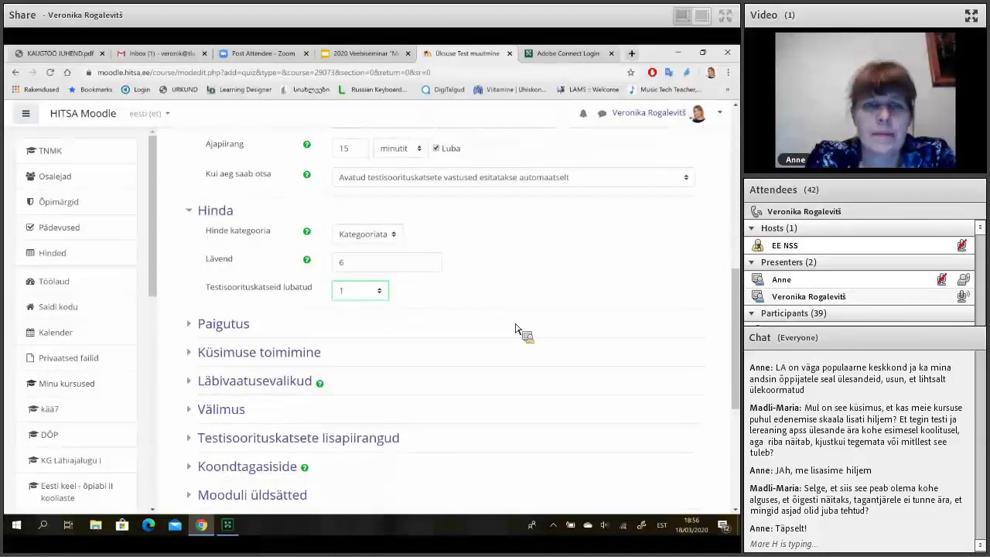
{"action": "scroll", "coordinate": [516, 329], "scroll_direction": "down", "scroll_amount": 1}
{"action": "scroll", "coordinate": [515, 328], "scroll_direction": "down", "scroll_amount": 1}
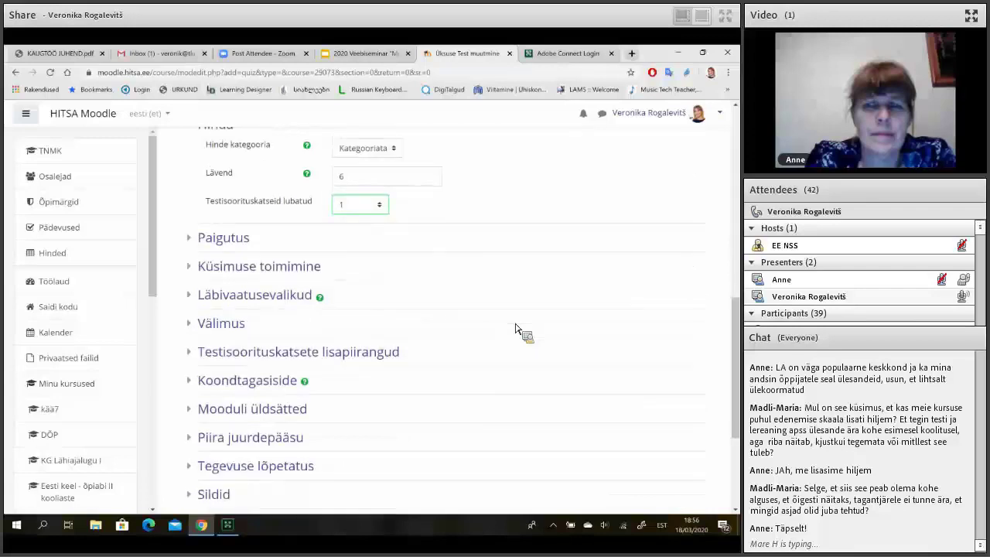
{"action": "scroll", "coordinate": [516, 329], "scroll_direction": "down", "scroll_amount": 1}
{"action": "scroll", "coordinate": [236, 221], "scroll_direction": "up", "scroll_amount": 2}
{"action": "scroll", "coordinate": [236, 222], "scroll_direction": "down", "scroll_amount": 2}
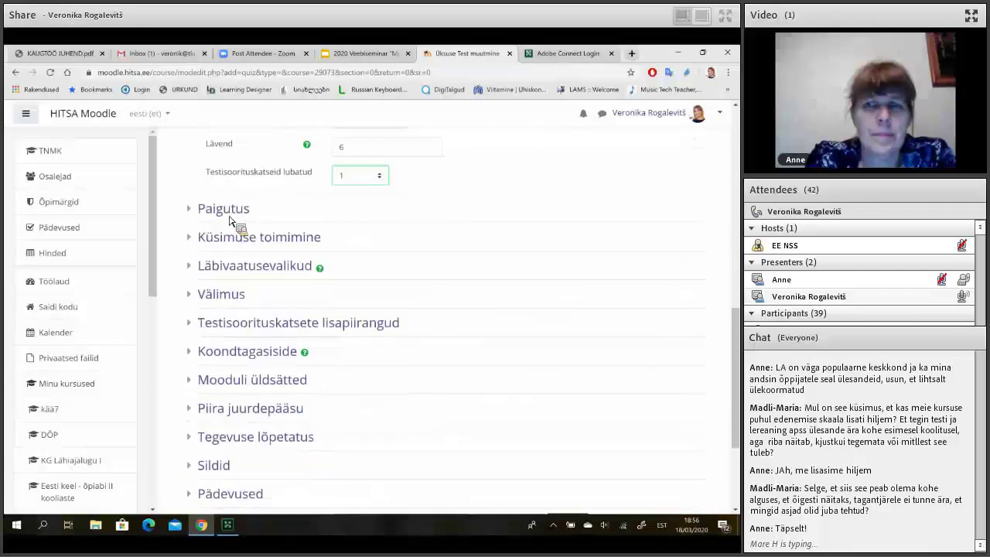
{"action": "left_click", "coordinate": [225, 208]}
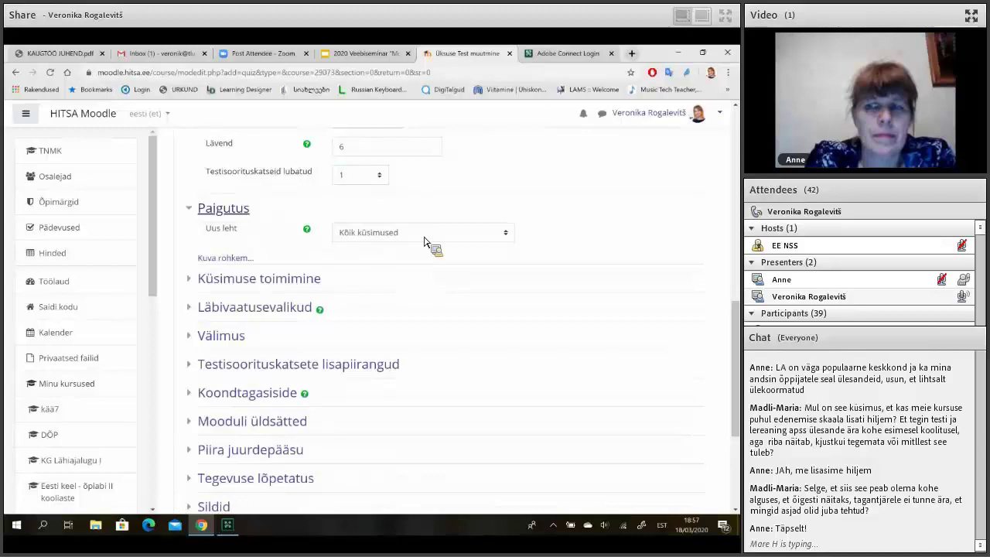
{"action": "left_click", "coordinate": [424, 233]}
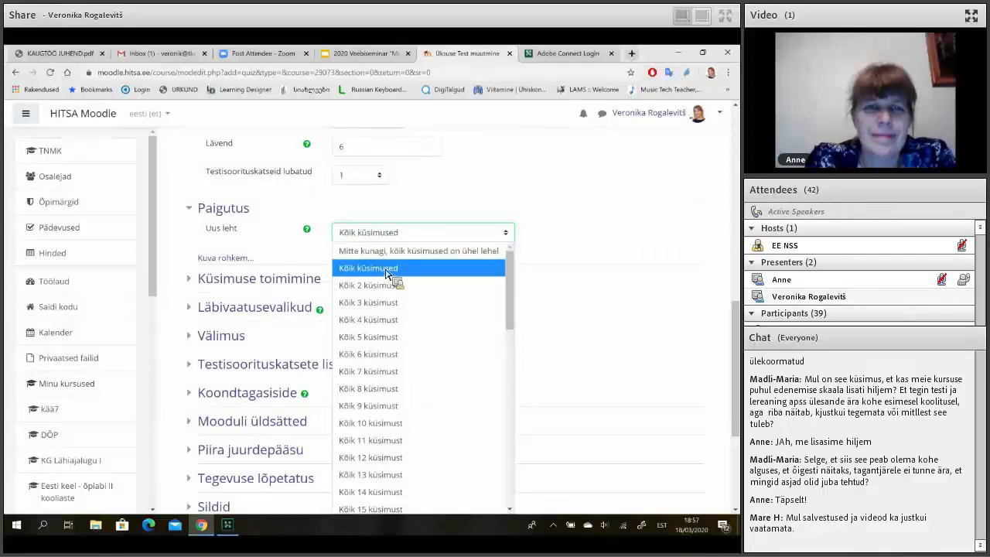
{"action": "left_click", "coordinate": [274, 241]}
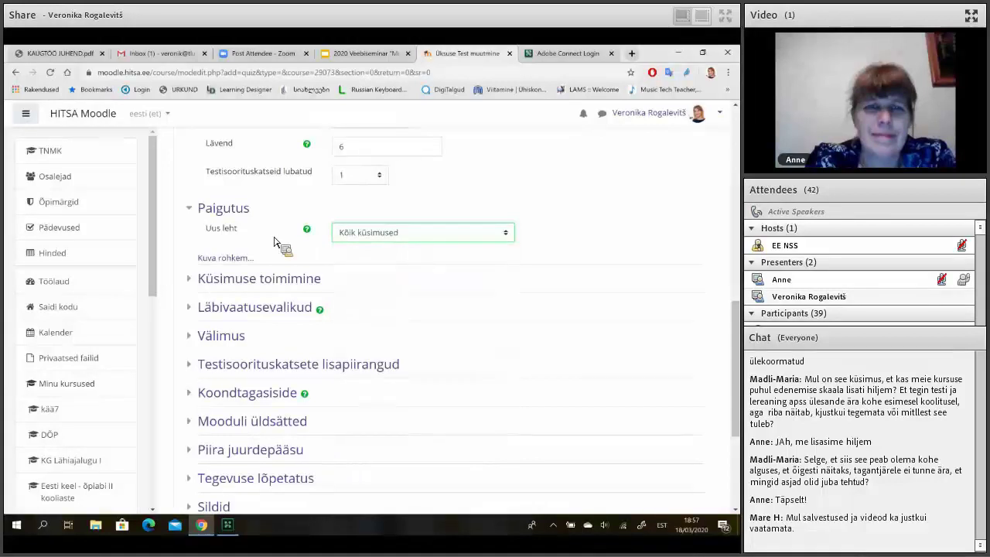
In the Küsimuse toimimine settings, try Viivitamatu tagasiside as the Küsimuste toimimisviis and return it to Viivitusega tagasiside.
{"action": "scroll", "coordinate": [274, 241], "scroll_direction": "down", "scroll_amount": 1}
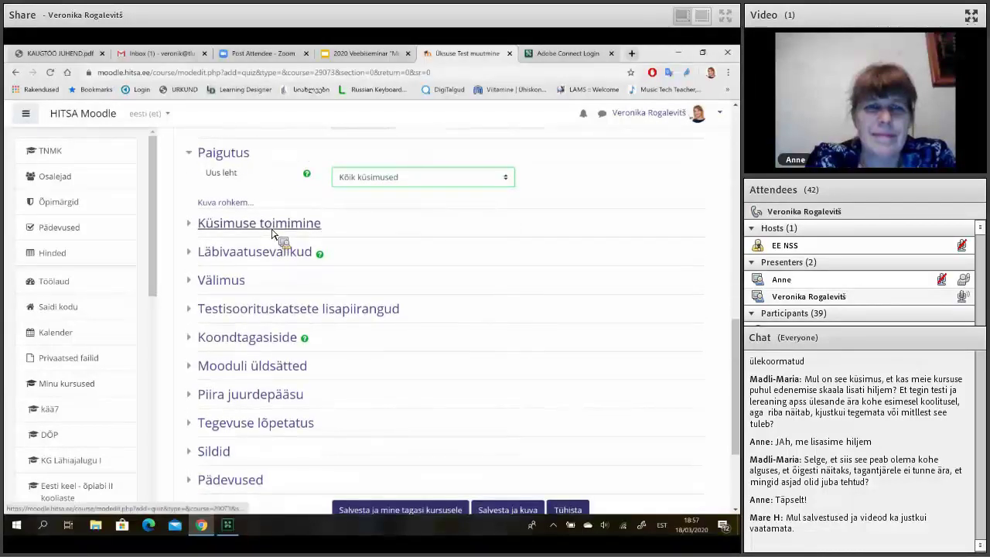
{"action": "left_click", "coordinate": [273, 228]}
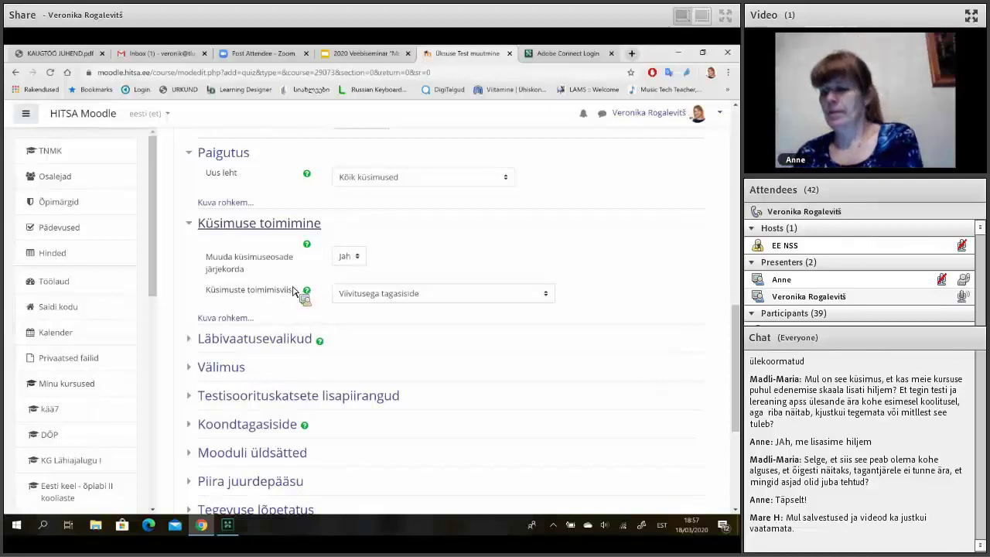
{"action": "left_click", "coordinate": [400, 297]}
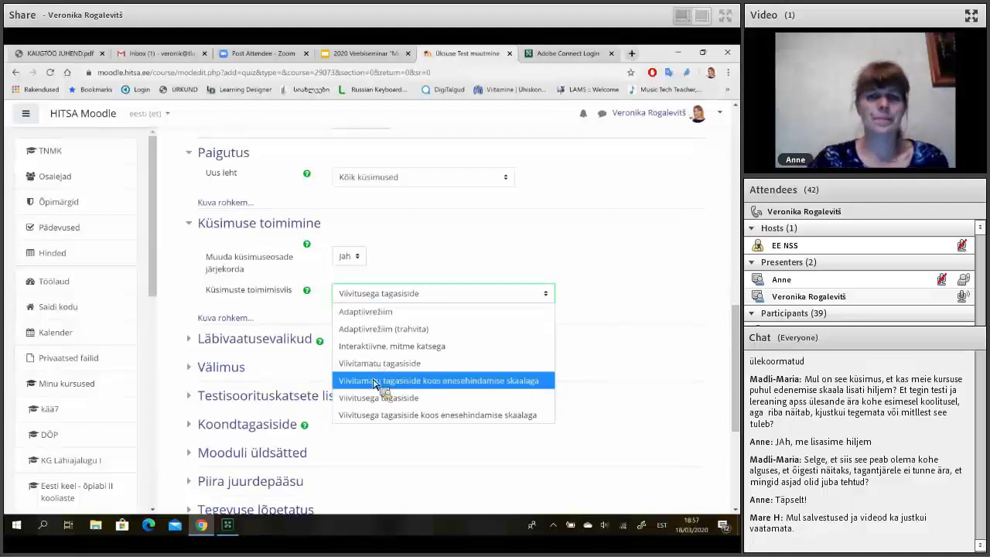
{"action": "key", "text": "Down"}
{"action": "key", "text": "Down"}
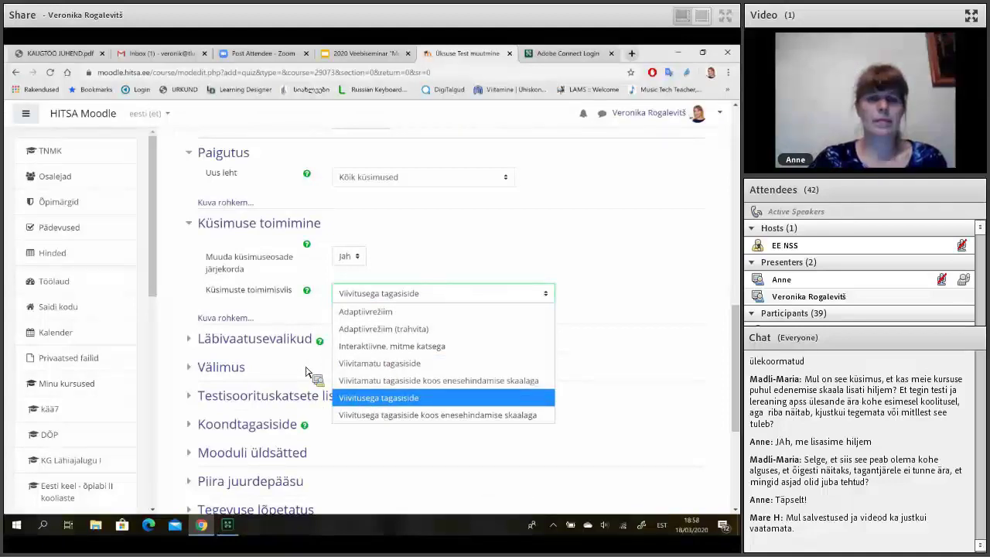
{"action": "left_click", "coordinate": [401, 373]}
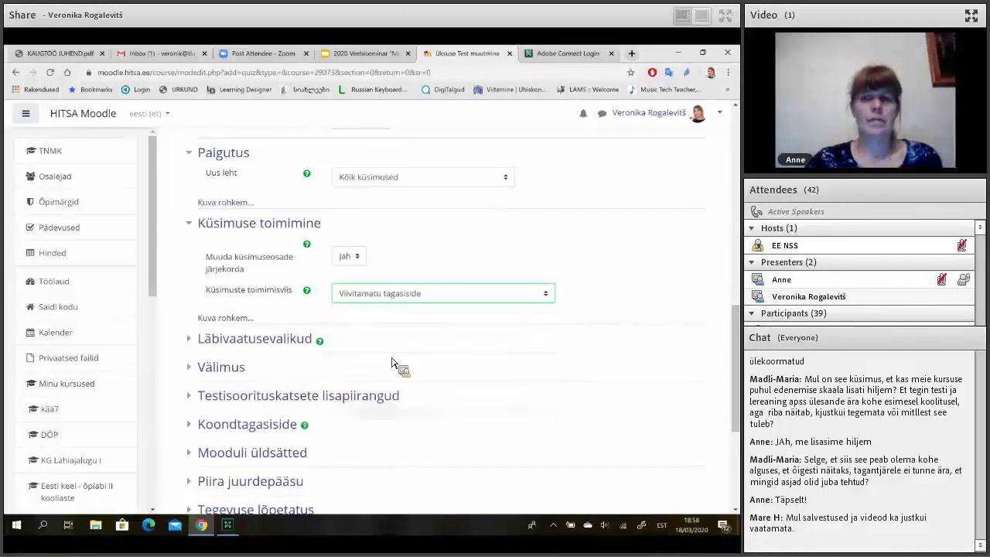
{"action": "left_click", "coordinate": [382, 300]}
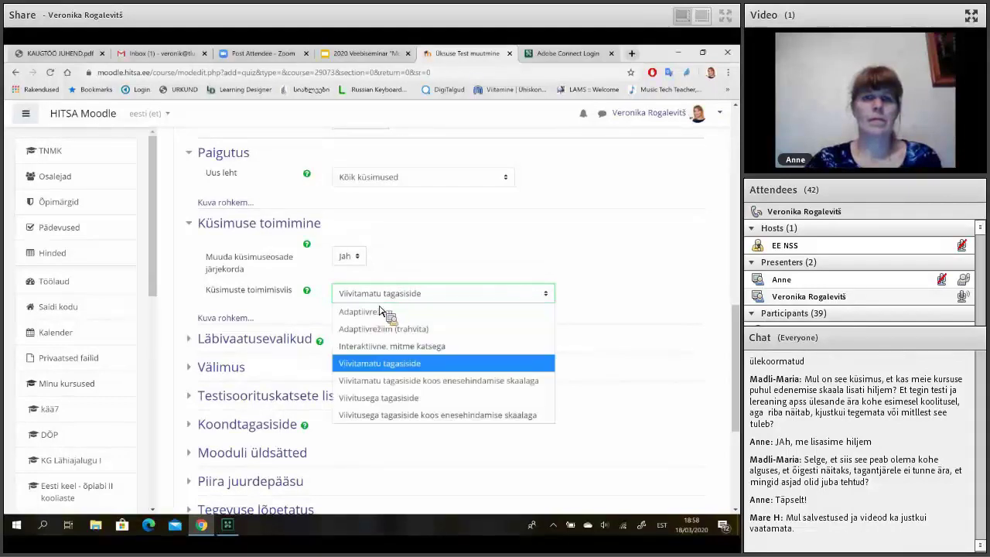
{"action": "left_click", "coordinate": [352, 398]}
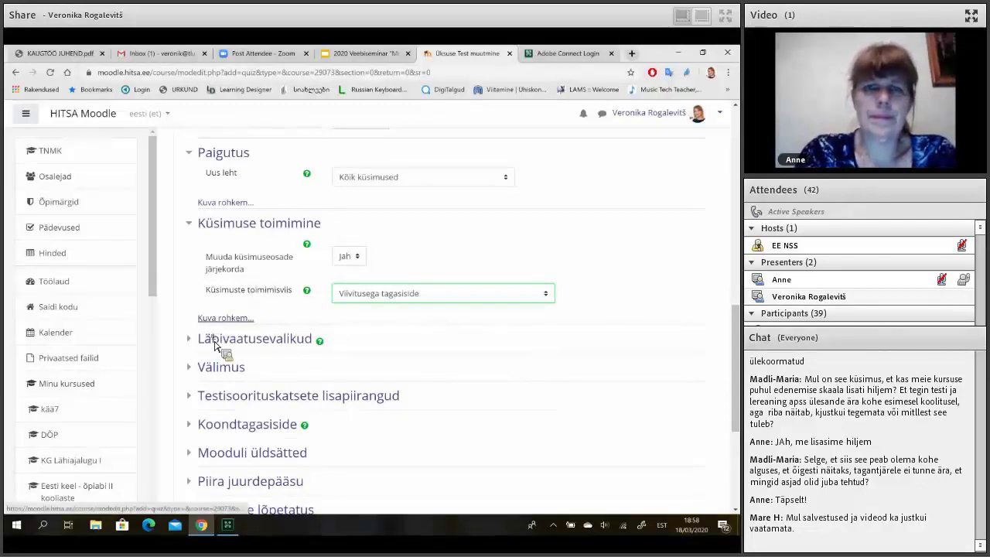
In Läbivaatusevalikud, disable Testisoorituskatse, Hindepunktid and Koondtagasiside for both Kohe pärast testisoorituskatset and Hiljem, kui test on veel avatud.
{"action": "left_click", "coordinate": [261, 346]}
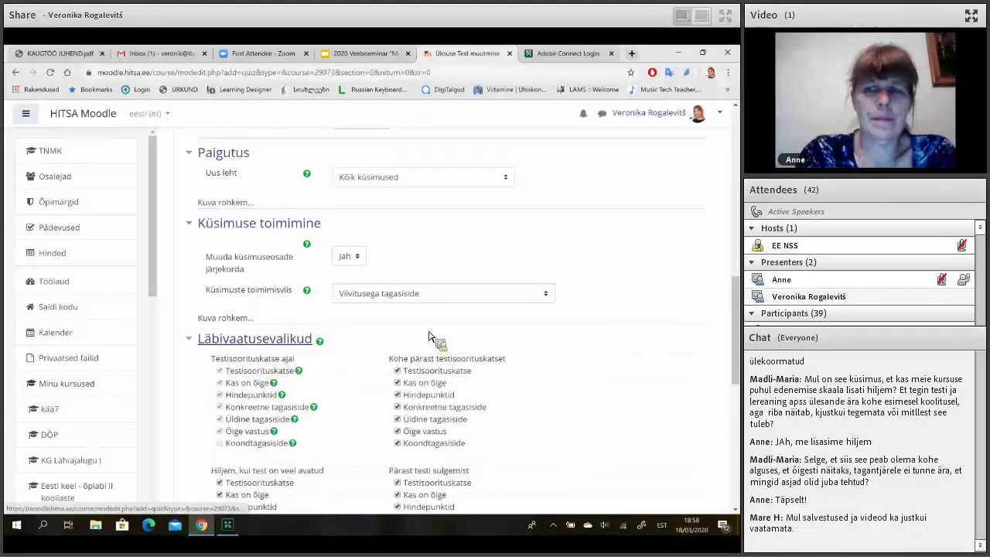
{"action": "scroll", "coordinate": [429, 337], "scroll_direction": "down", "scroll_amount": 2}
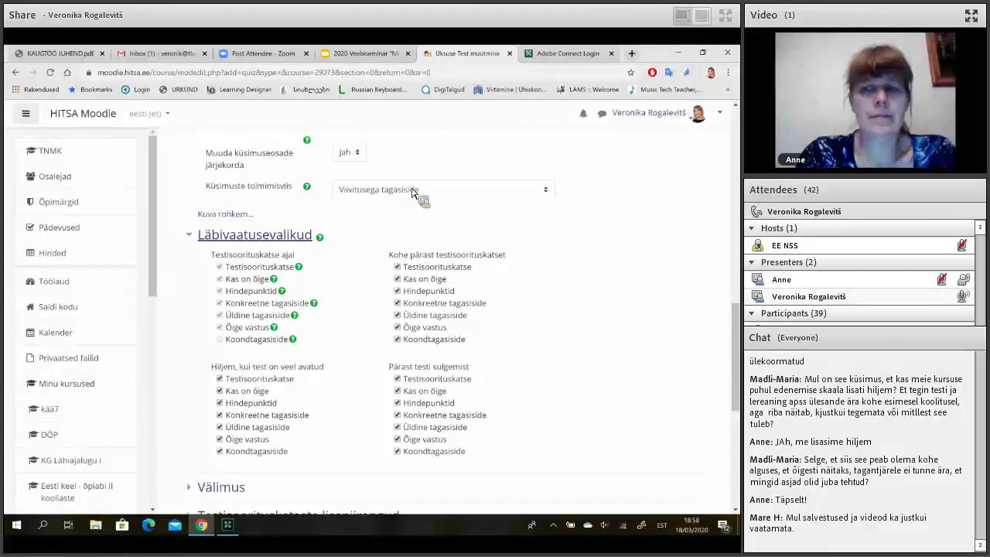
{"action": "left_click", "coordinate": [403, 269]}
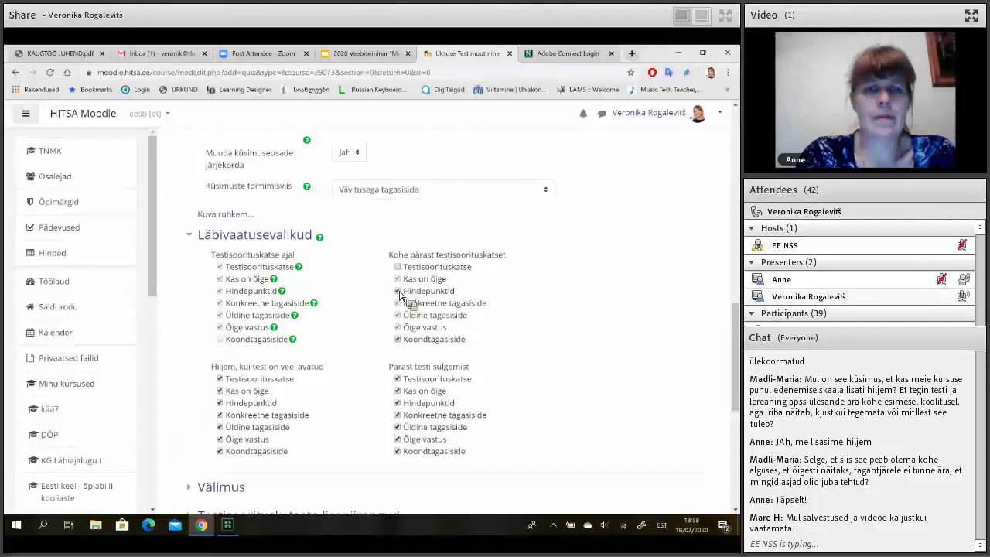
{"action": "left_click", "coordinate": [398, 340]}
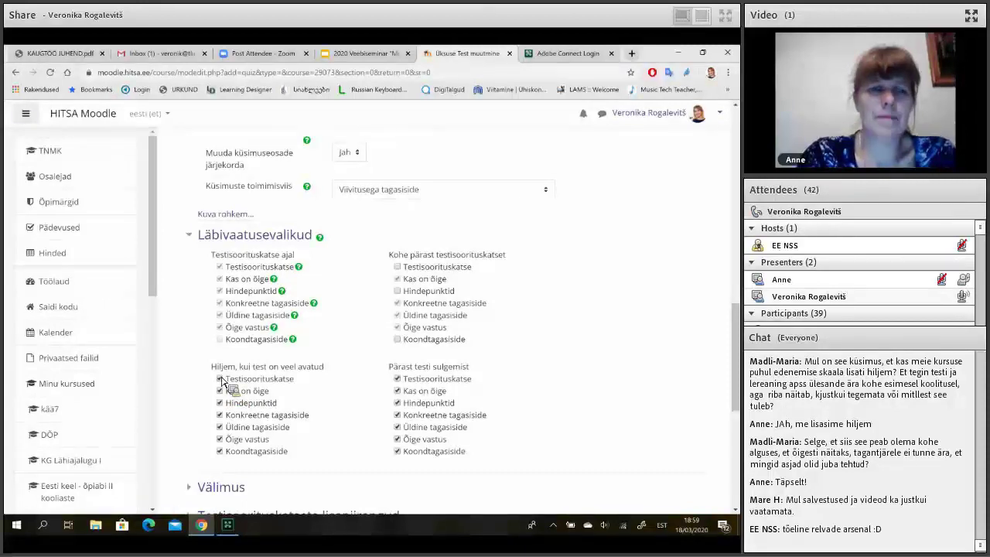
{"action": "left_click", "coordinate": [220, 403]}
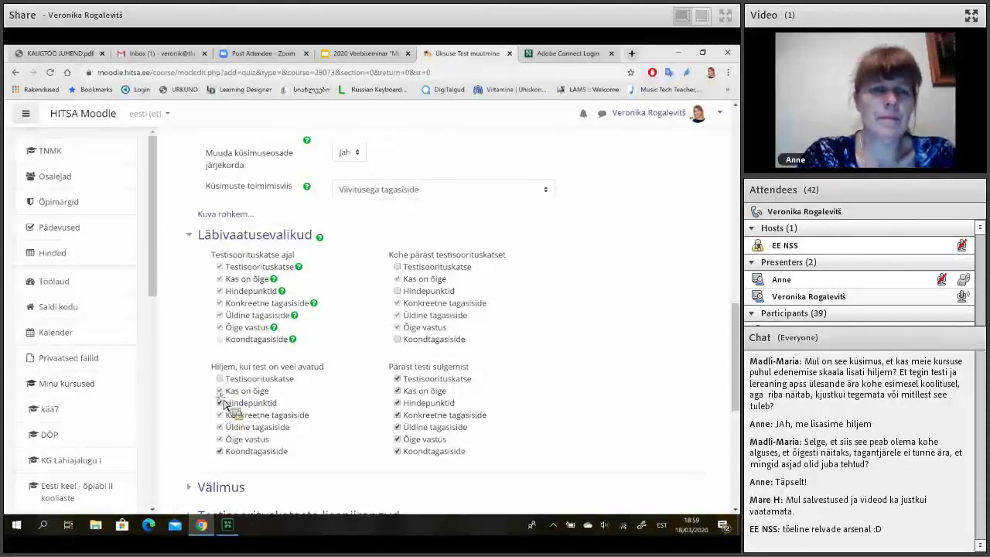
{"action": "left_click", "coordinate": [227, 453]}
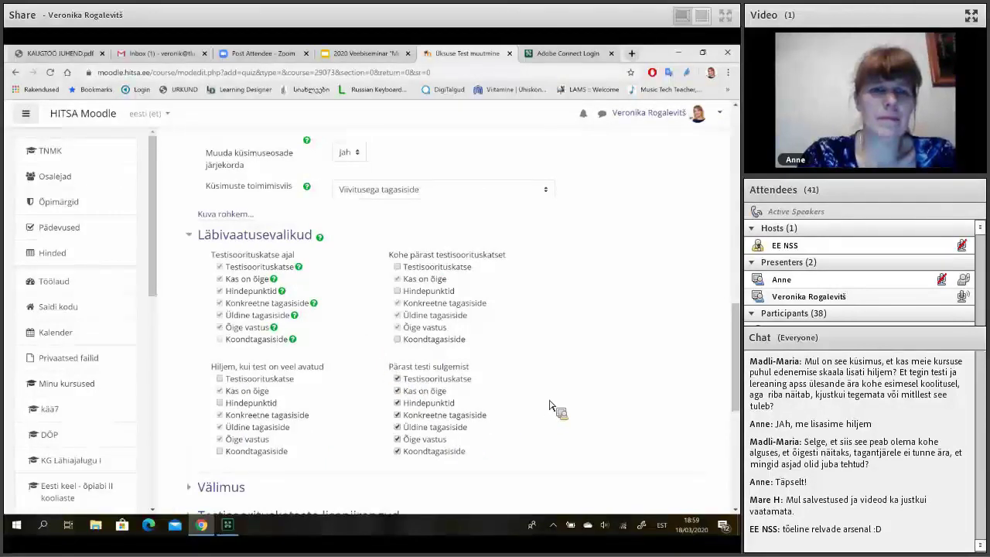
Look over the remaining settings sections of the Proovitest quiz, then save the quiz and display it.
{"action": "scroll", "coordinate": [552, 406], "scroll_direction": "down", "scroll_amount": 1}
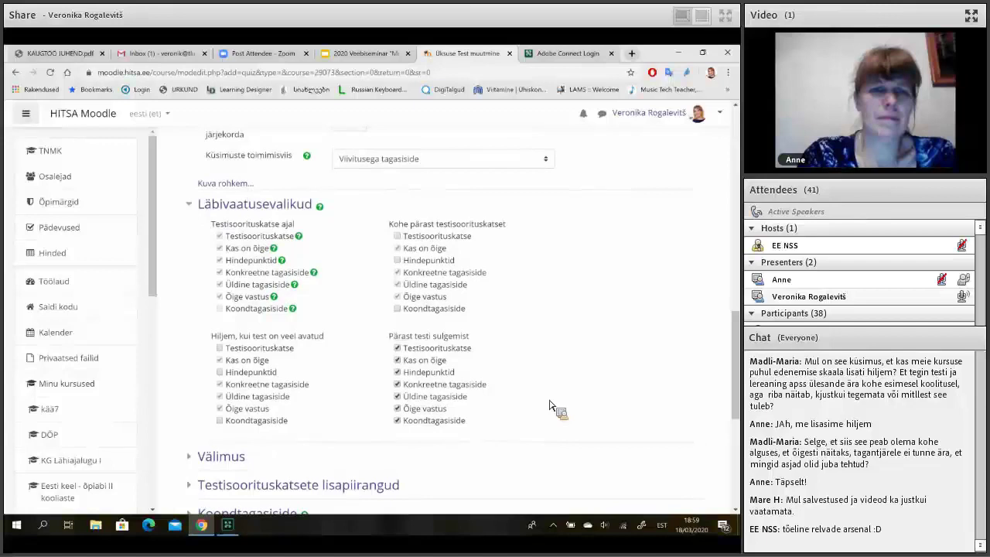
{"action": "scroll", "coordinate": [551, 406], "scroll_direction": "down", "scroll_amount": 3}
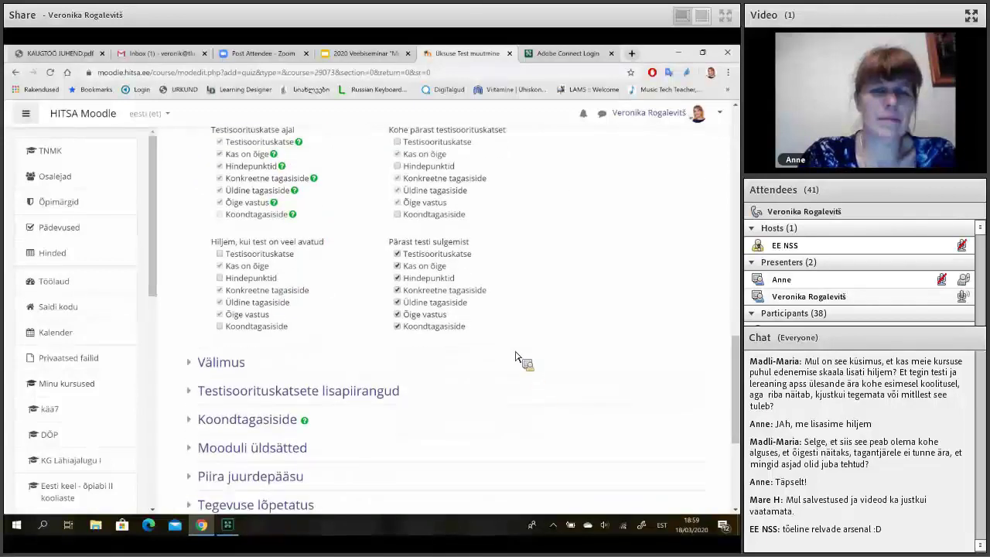
{"action": "scroll", "coordinate": [404, 188], "scroll_direction": "up", "scroll_amount": 1}
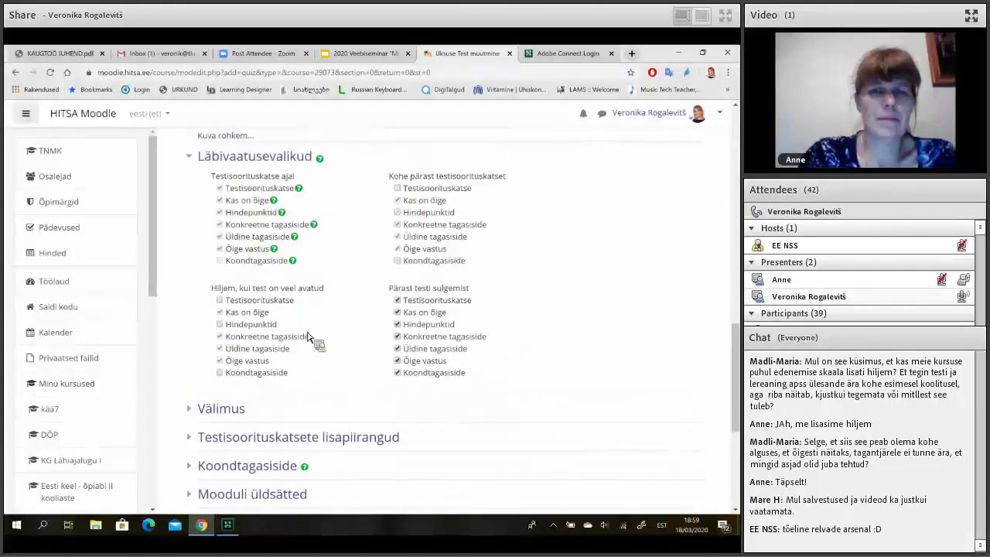
{"action": "scroll", "coordinate": [436, 184], "scroll_direction": "down", "scroll_amount": 4}
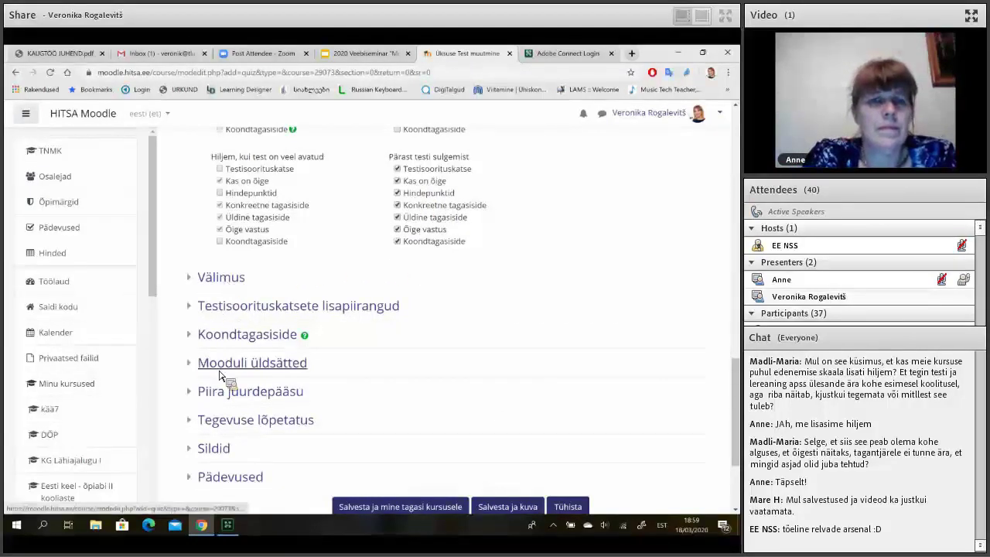
{"action": "scroll", "coordinate": [221, 376], "scroll_direction": "down", "scroll_amount": 1}
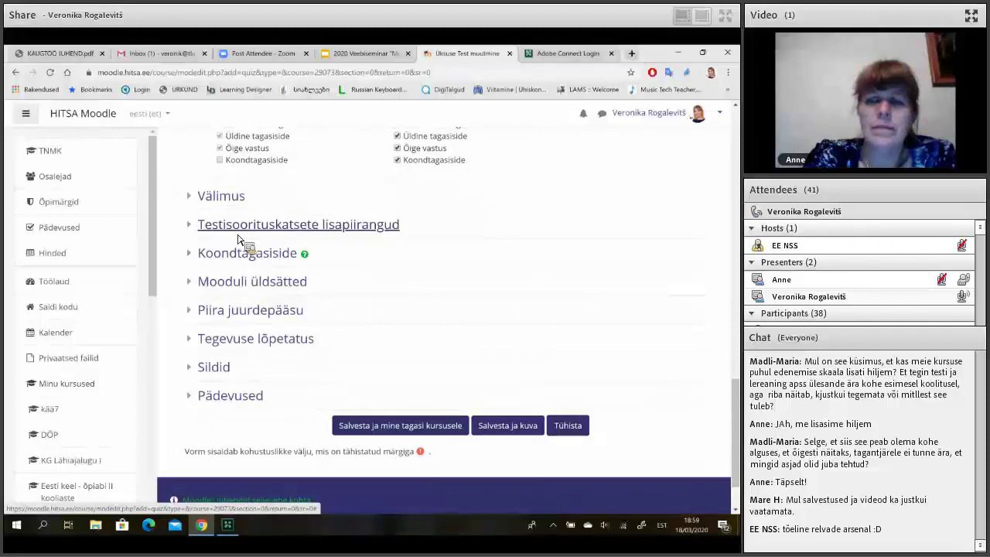
{"action": "left_click", "coordinate": [501, 433]}
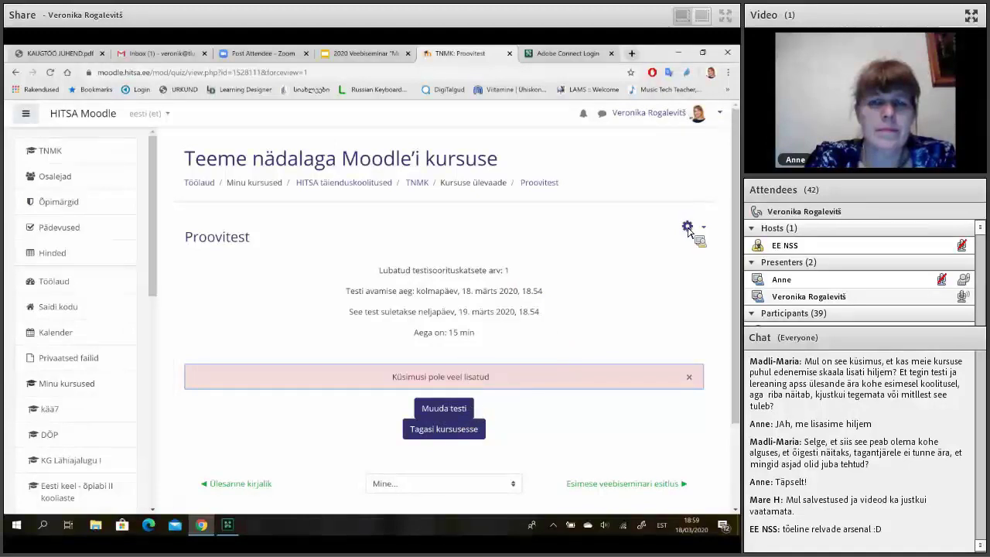
Open the Proovitest quiz for editing and add a new question of the type Valikvastusega.
{"action": "left_click", "coordinate": [459, 410]}
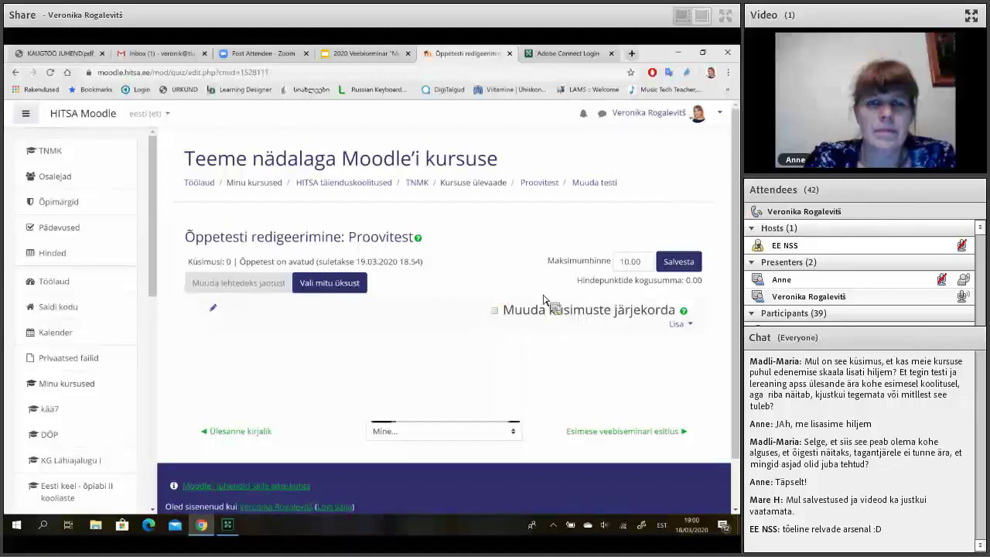
{"action": "left_click", "coordinate": [631, 262]}
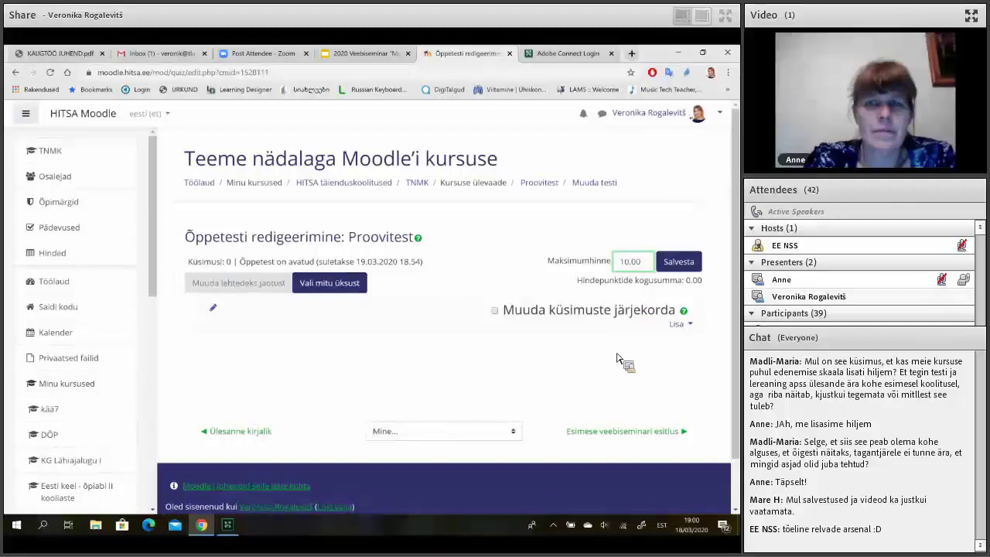
{"action": "scroll", "coordinate": [657, 333], "scroll_direction": "down", "scroll_amount": 1}
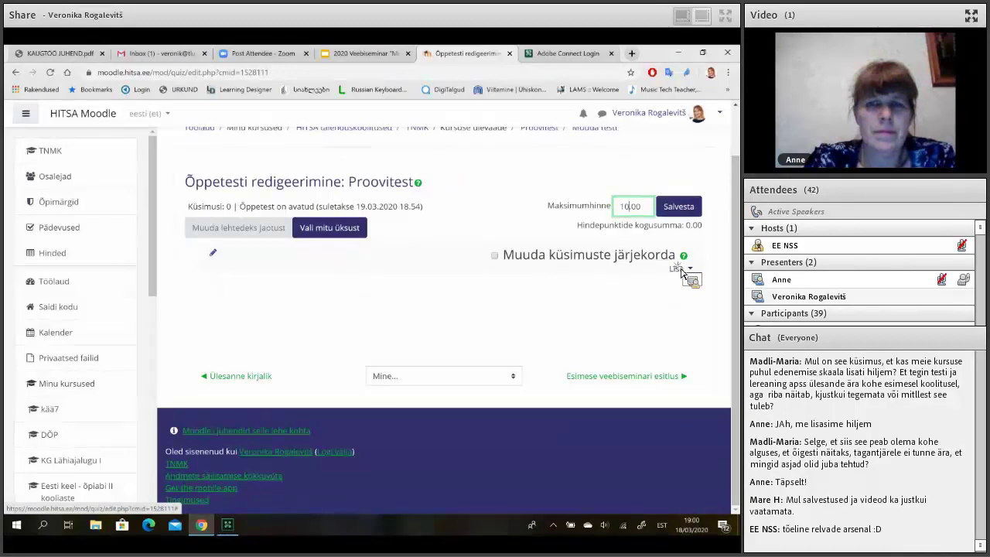
{"action": "left_click", "coordinate": [678, 269]}
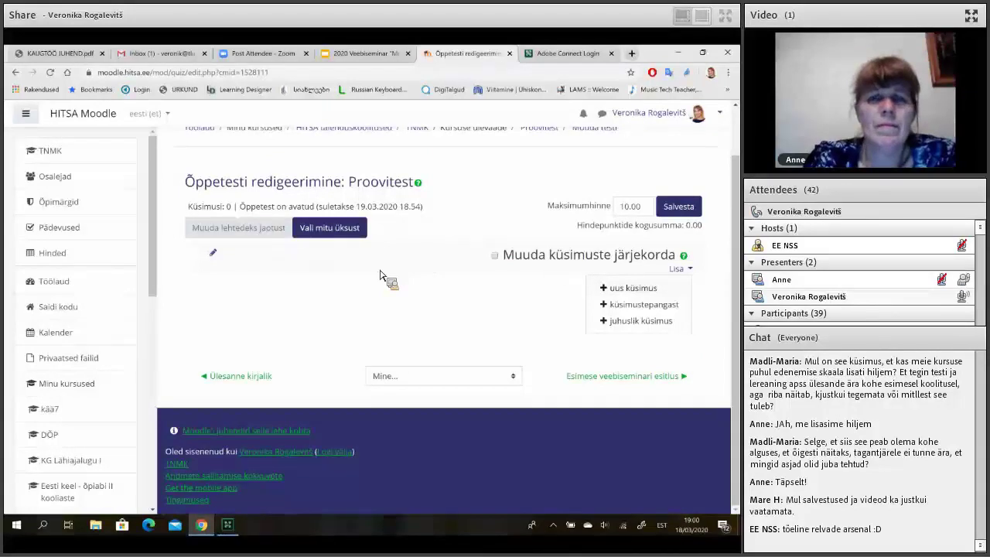
{"action": "left_click", "coordinate": [619, 290]}
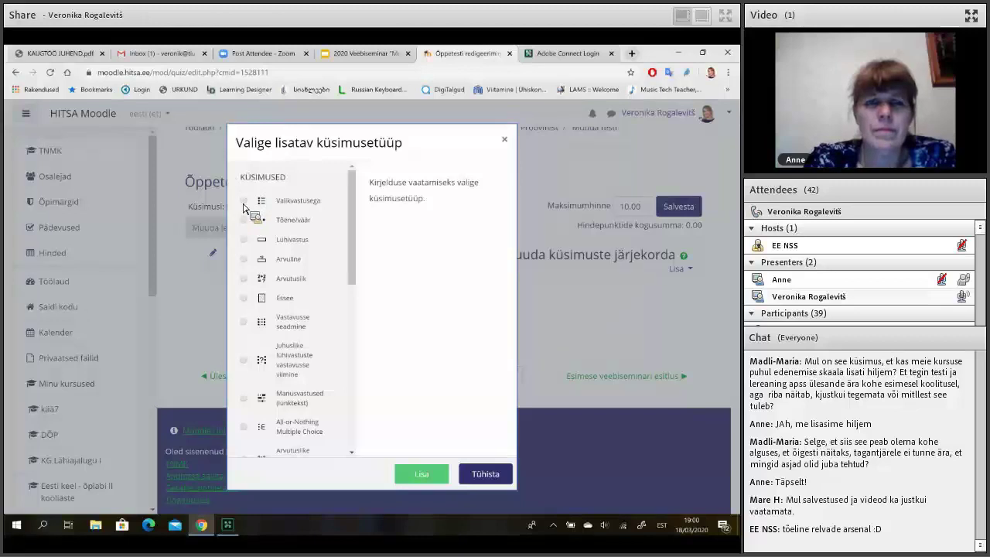
{"action": "left_click", "coordinate": [246, 204]}
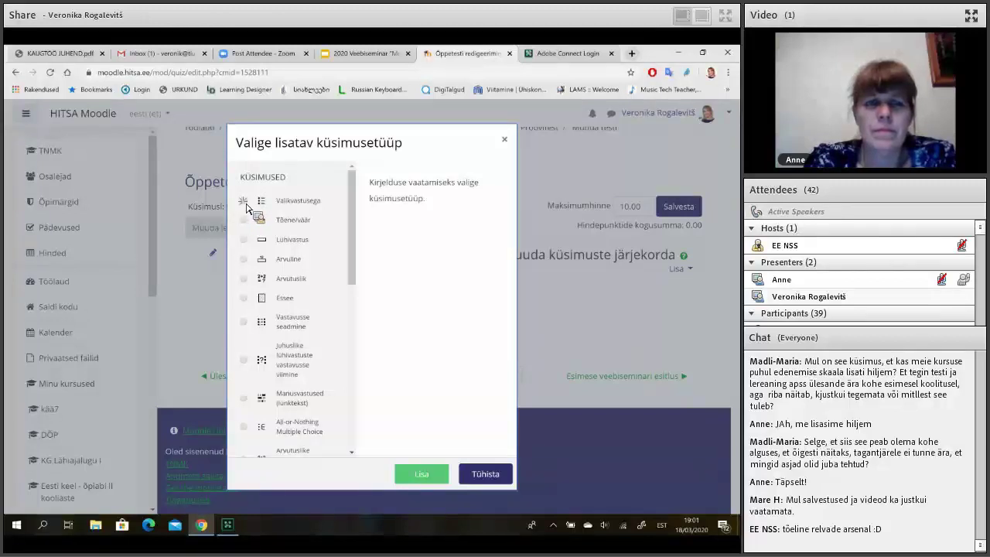
{"action": "left_click", "coordinate": [422, 480]}
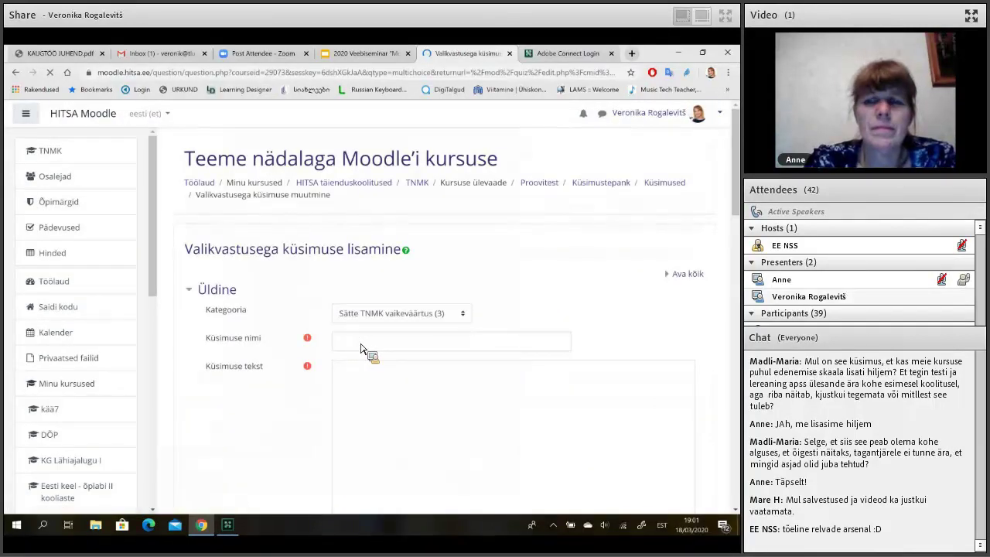
Name the multiple-choice question Okaspuud in Küsimuse nimi.
{"action": "scroll", "coordinate": [360, 348], "scroll_direction": "down", "scroll_amount": 1}
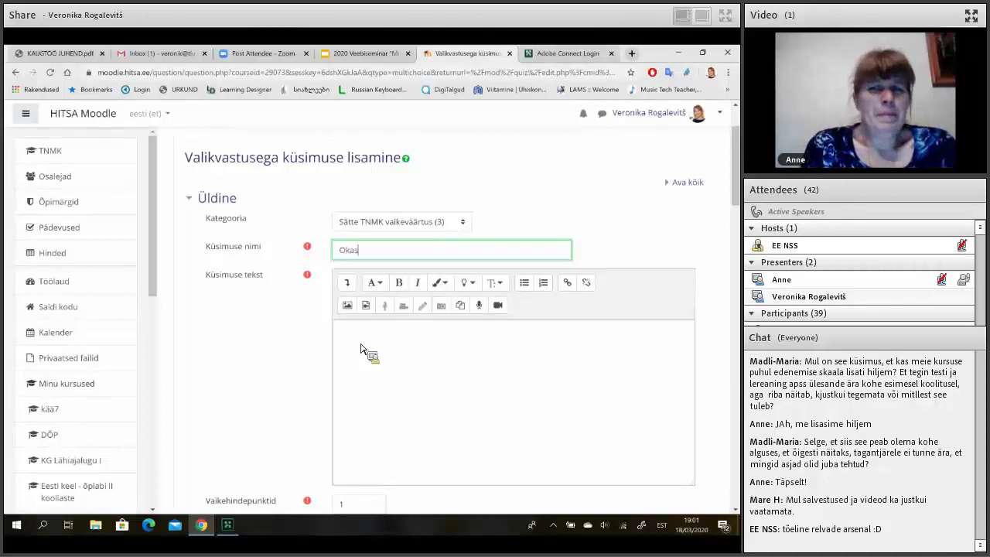
{"action": "type", "text": "d"}
{"action": "scroll", "coordinate": [360, 314], "scroll_direction": "down", "scroll_amount": 1}
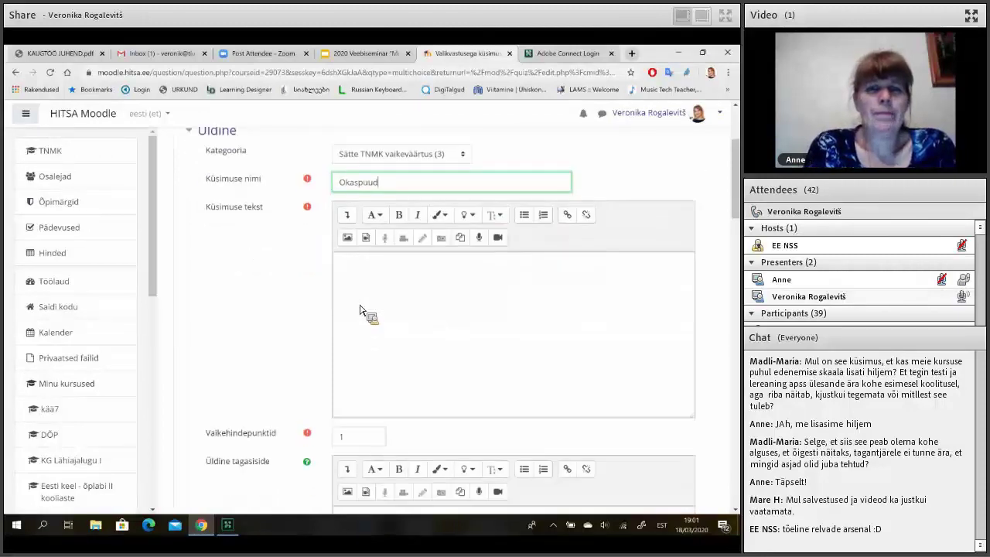
Enter "Milline neist on okaspuu?" as the Küsimuse tekst of the question.
{"action": "left_click", "coordinate": [361, 310]}
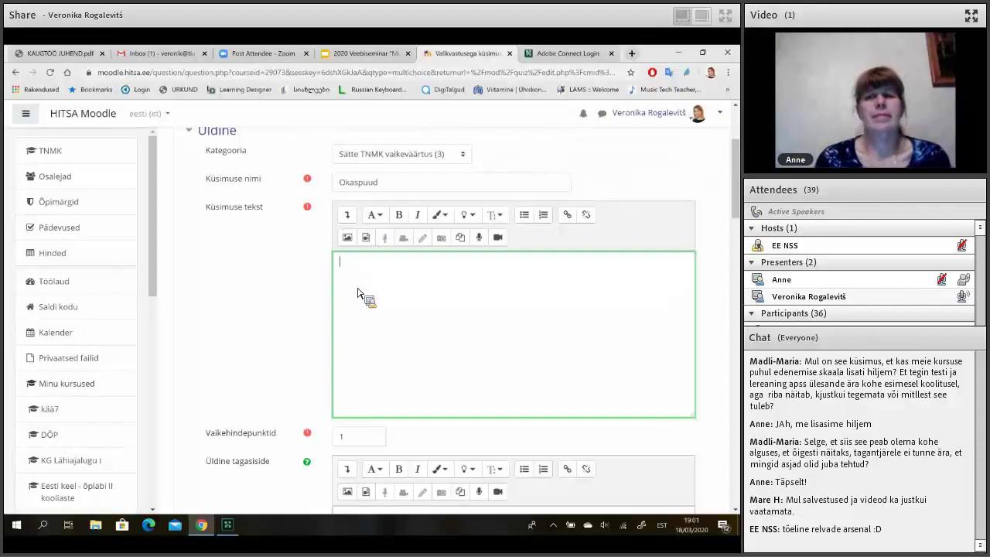
{"action": "scroll", "coordinate": [359, 294], "scroll_direction": "down", "scroll_amount": 3}
{"action": "scroll", "coordinate": [362, 294], "scroll_direction": "up", "scroll_amount": 5}
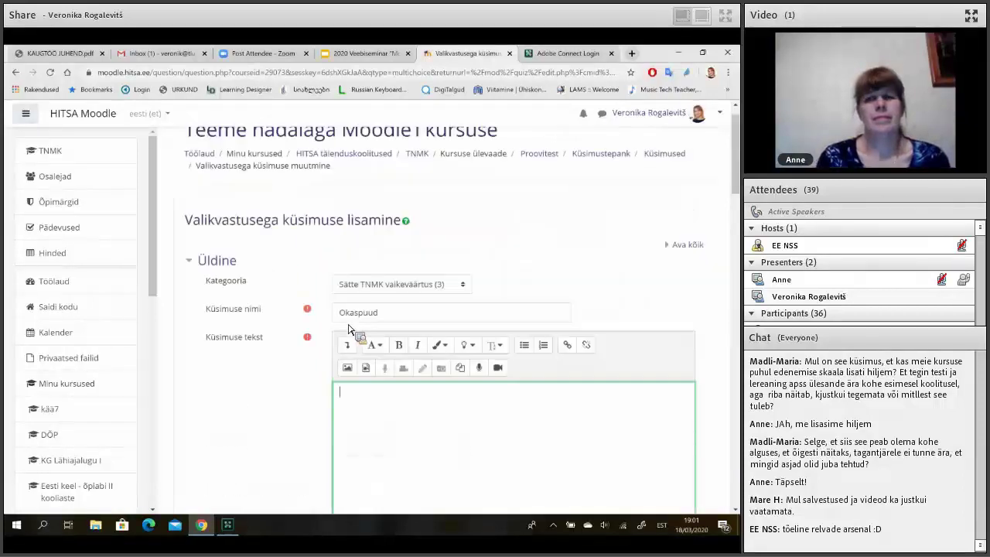
{"action": "scroll", "coordinate": [348, 329], "scroll_direction": "up", "scroll_amount": 1}
{"action": "scroll", "coordinate": [348, 328], "scroll_direction": "down", "scroll_amount": 2}
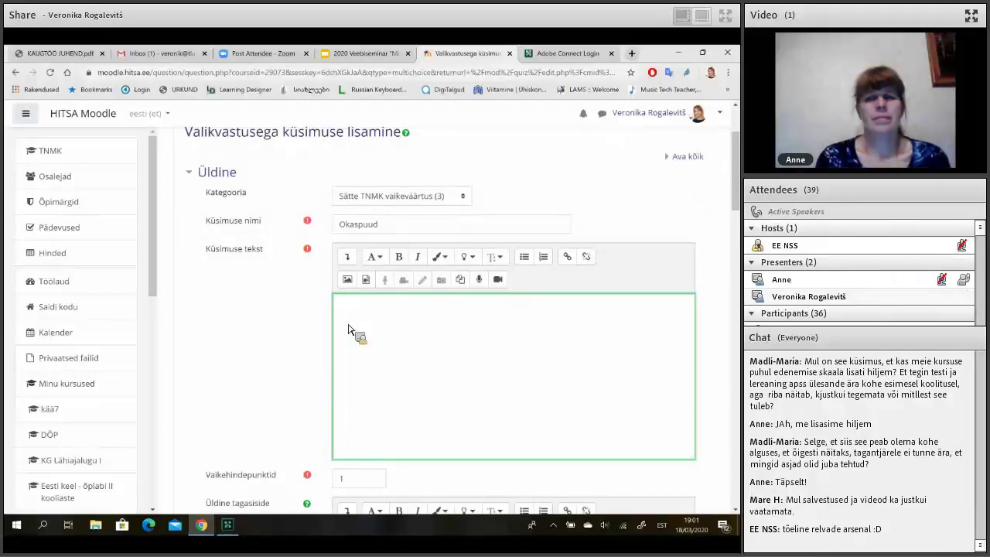
{"action": "type", "text": "meta"}
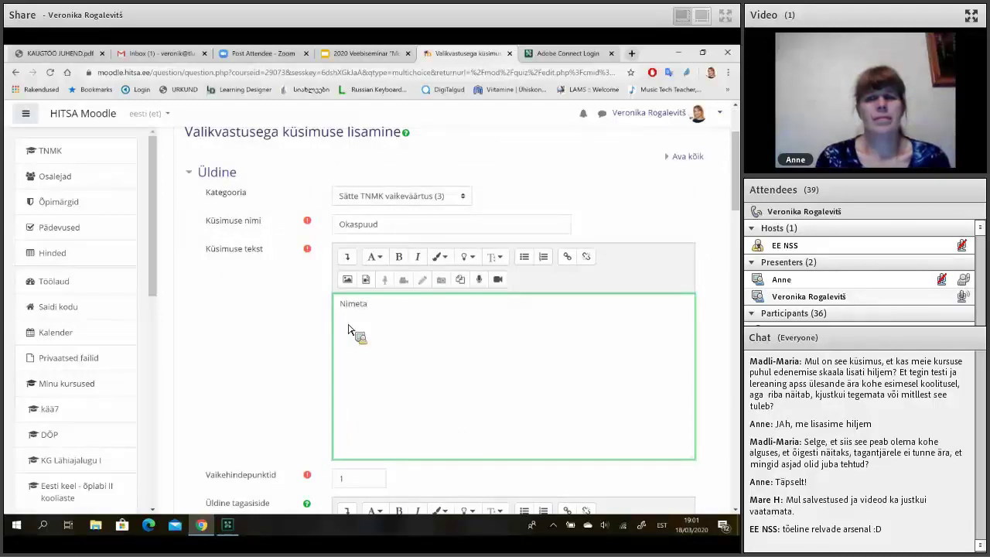
{"action": "key", "text": "BackSpace"}
{"action": "key", "text": "BackSpace"}
{"action": "key", "text": "BackSpace"}
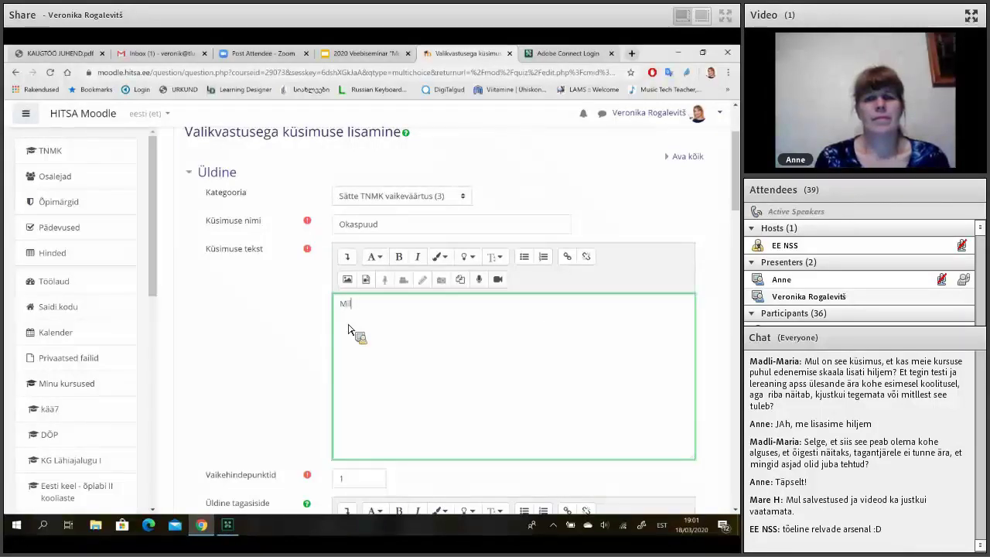
{"action": "type", "text": "e neist o"}
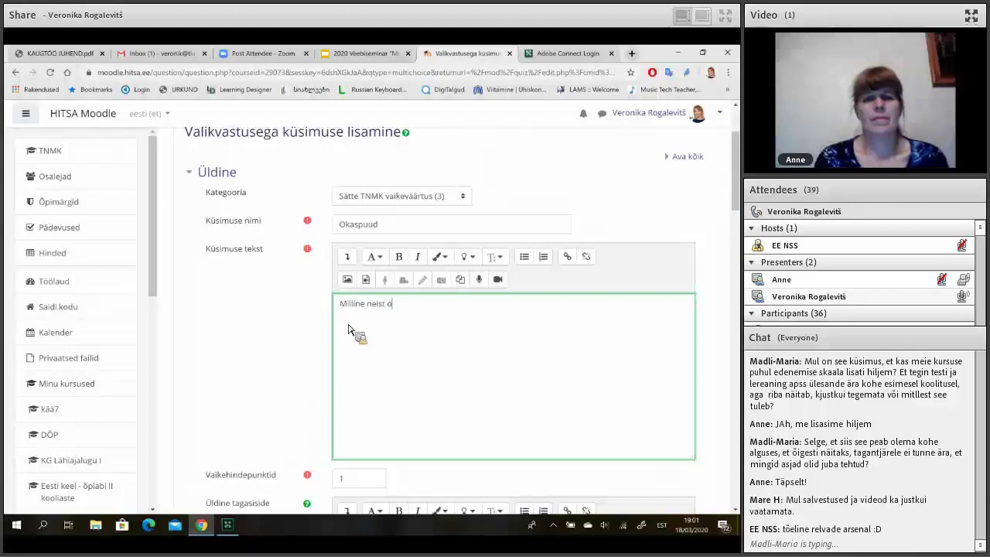
{"action": "type", "text": "n okaspuu?"}
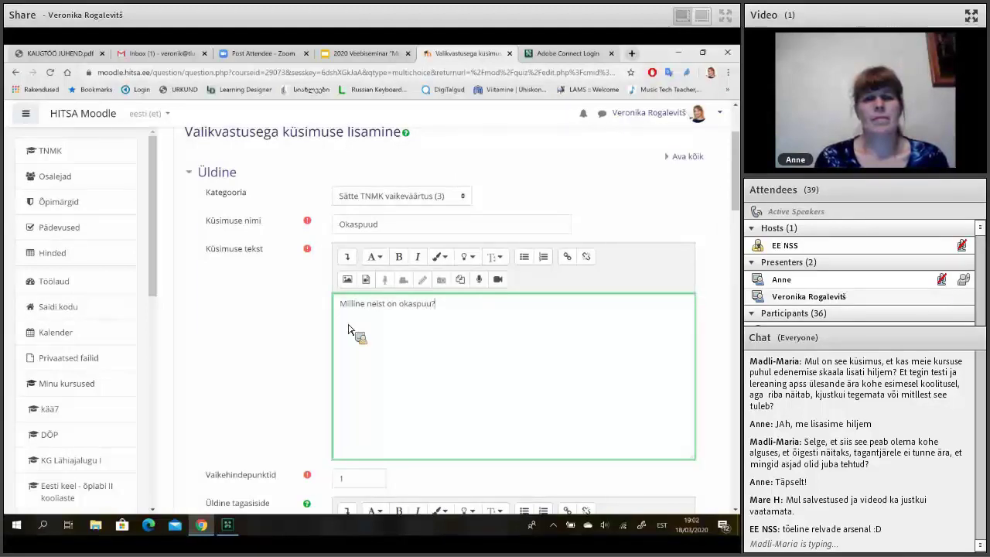
Review the question's general options and choose Ainult üks vastus for Kas üks või mitu vastust?
{"action": "scroll", "coordinate": [348, 329], "scroll_direction": "down", "scroll_amount": 3}
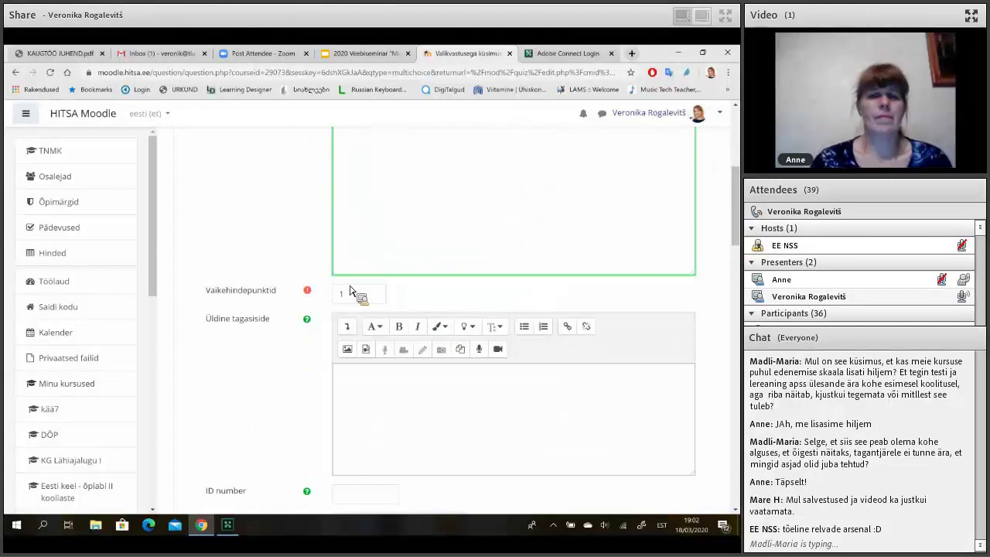
{"action": "scroll", "coordinate": [350, 294], "scroll_direction": "down", "scroll_amount": 1}
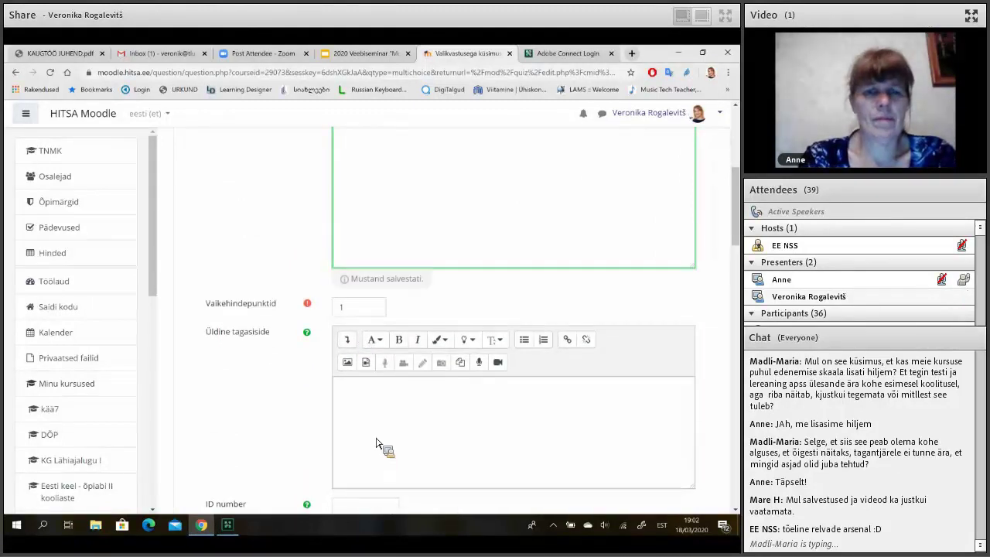
{"action": "scroll", "coordinate": [378, 444], "scroll_direction": "down", "scroll_amount": 5}
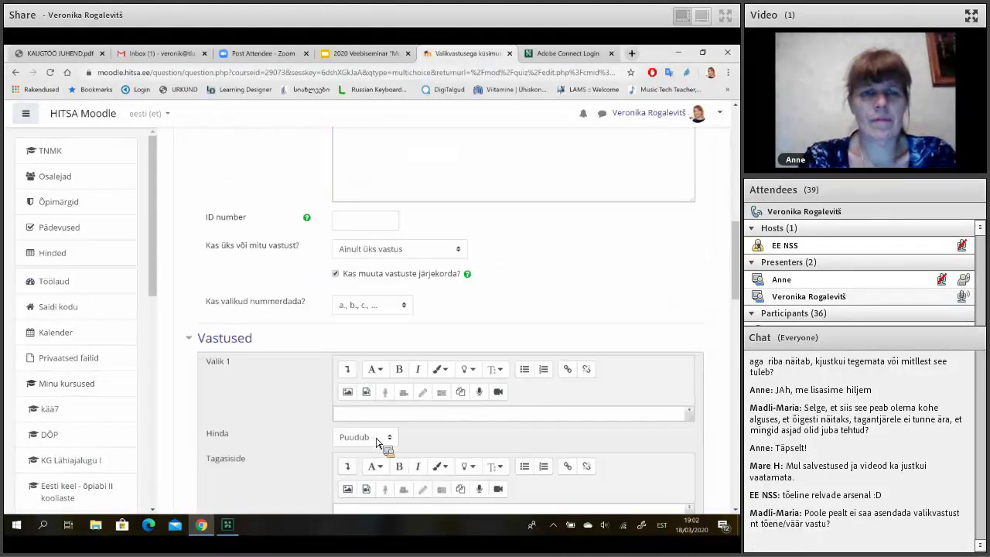
{"action": "scroll", "coordinate": [456, 228], "scroll_direction": "down", "scroll_amount": 1}
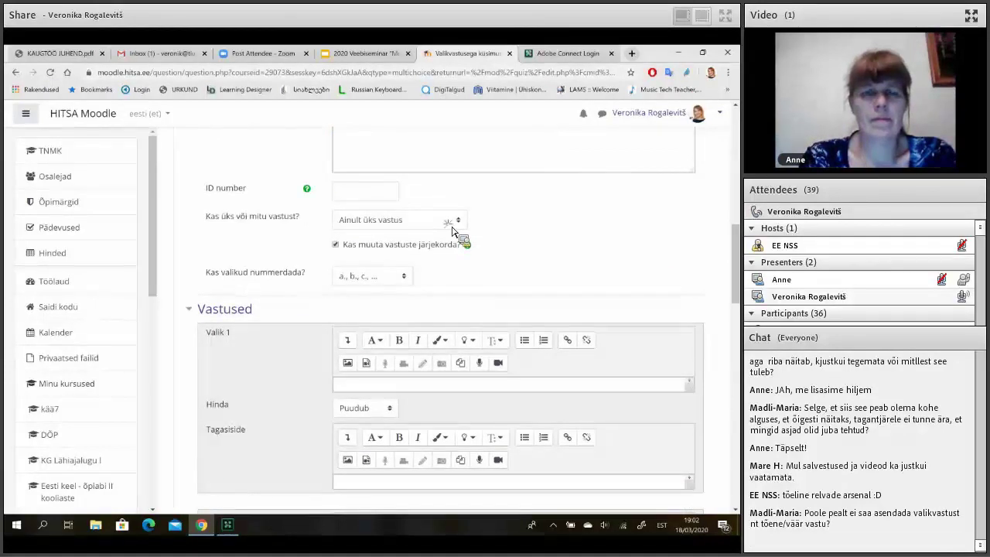
{"action": "left_click", "coordinate": [452, 224]}
{"action": "left_click", "coordinate": [411, 223]}
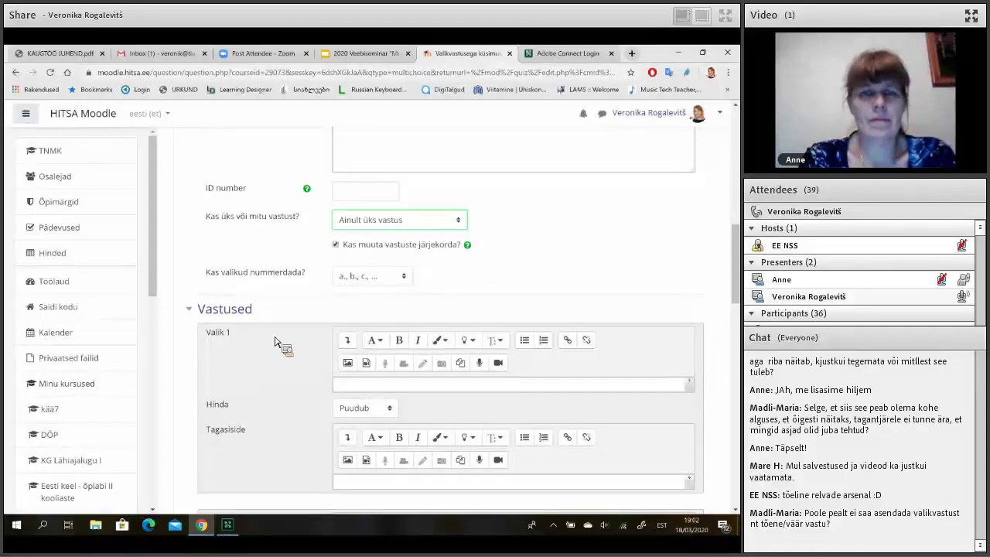
Under Vastused, enter Kask as the answer for Valik 1 and Kuusk as the answer for Valik 2.
{"action": "scroll", "coordinate": [374, 332], "scroll_direction": "down", "scroll_amount": 1}
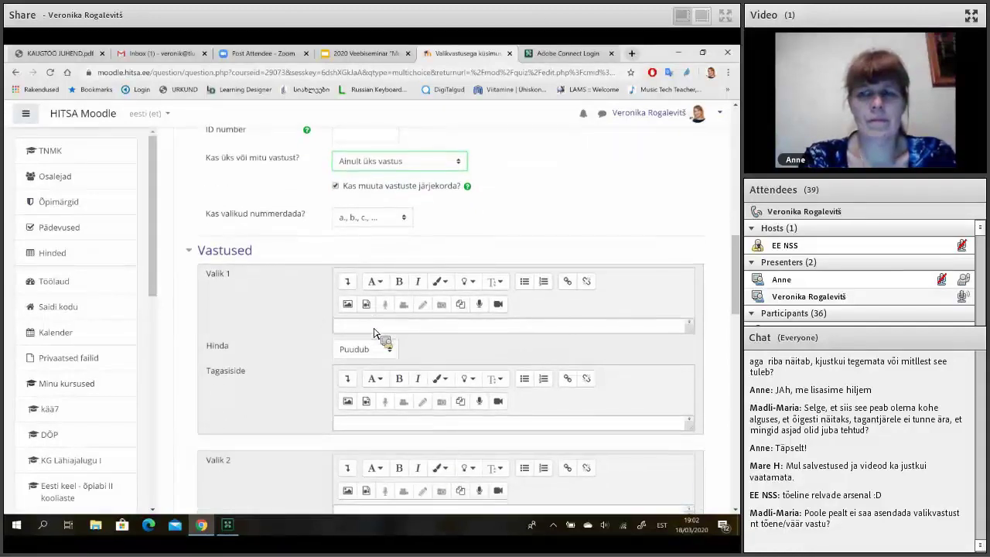
{"action": "left_click", "coordinate": [373, 332]}
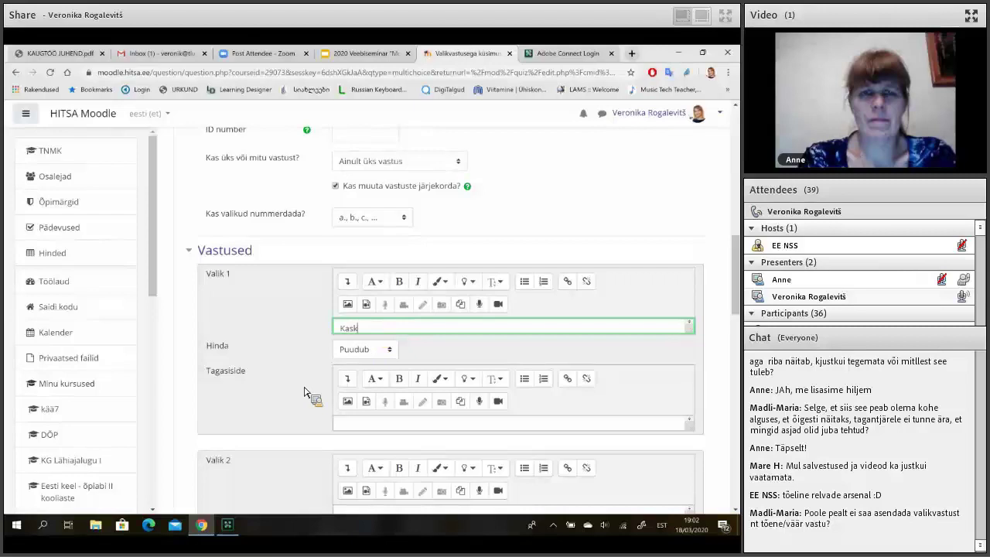
{"action": "scroll", "coordinate": [304, 392], "scroll_direction": "down", "scroll_amount": 2}
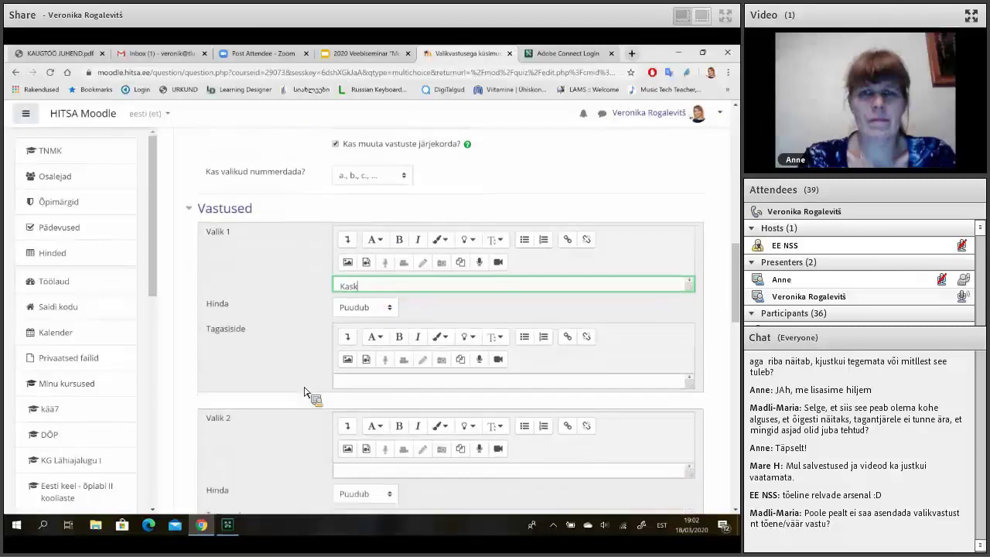
{"action": "scroll", "coordinate": [304, 392], "scroll_direction": "down", "scroll_amount": 2}
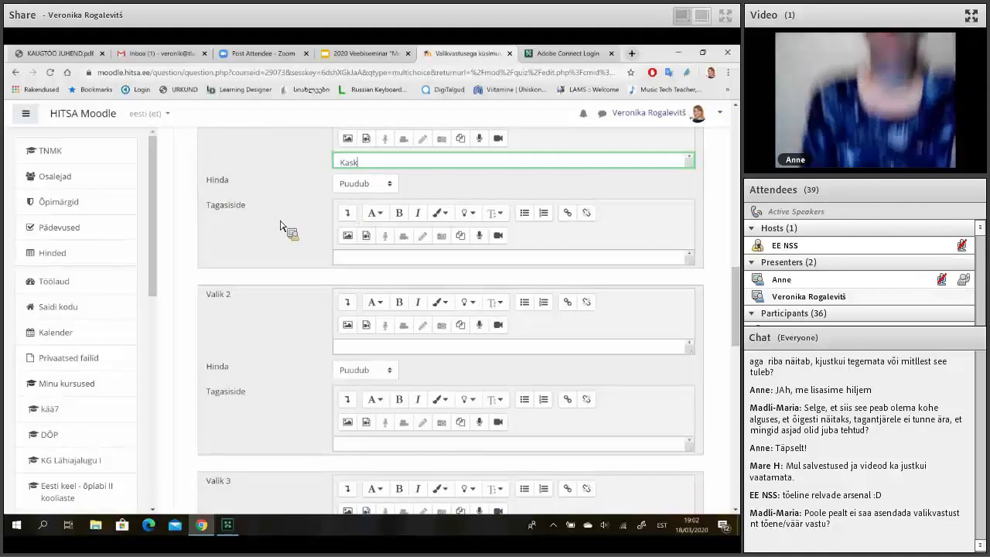
{"action": "scroll", "coordinate": [327, 271], "scroll_direction": "down", "scroll_amount": 1}
{"action": "scroll", "coordinate": [336, 274], "scroll_direction": "down", "scroll_amount": 2}
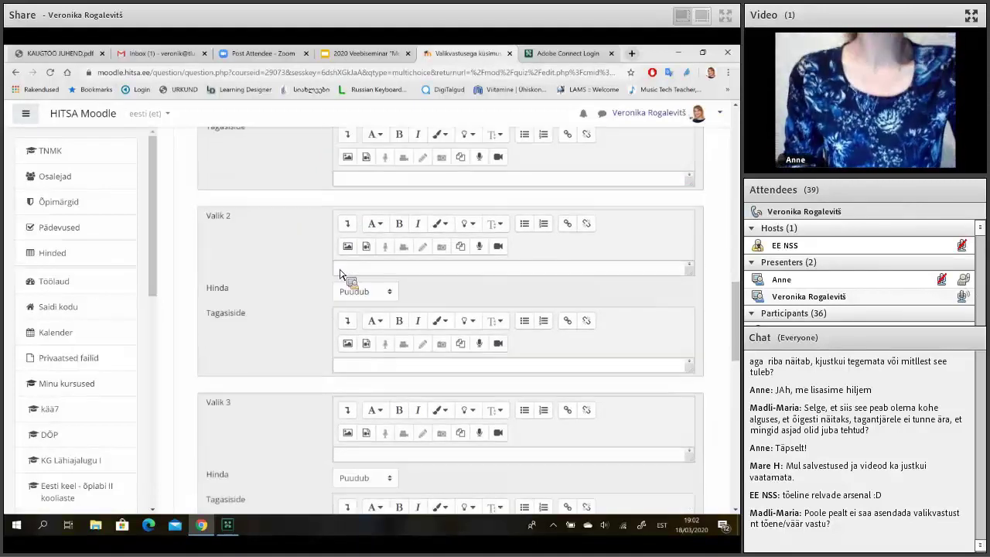
{"action": "left_click", "coordinate": [344, 270]}
{"action": "type", "text": "Kuus"}
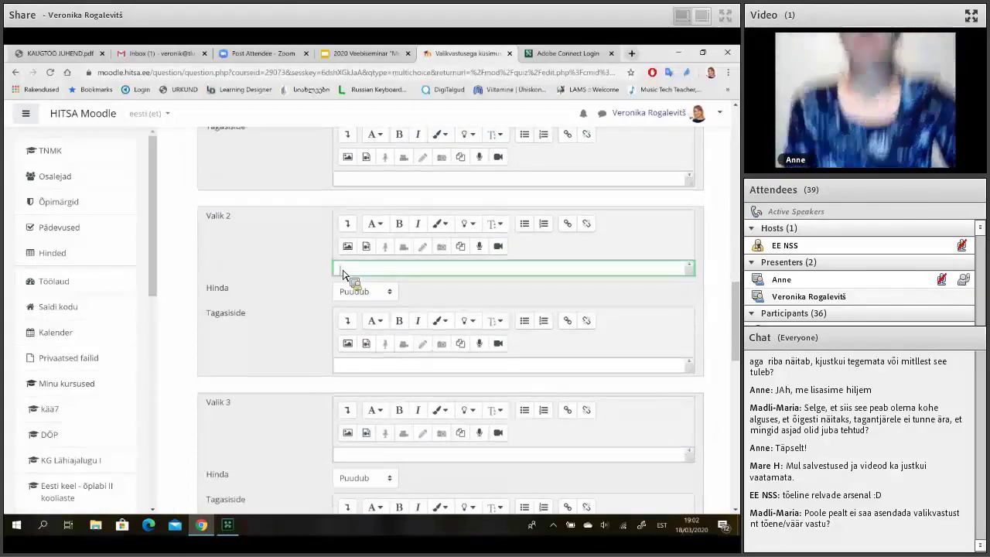
{"action": "type", "text": "k"}
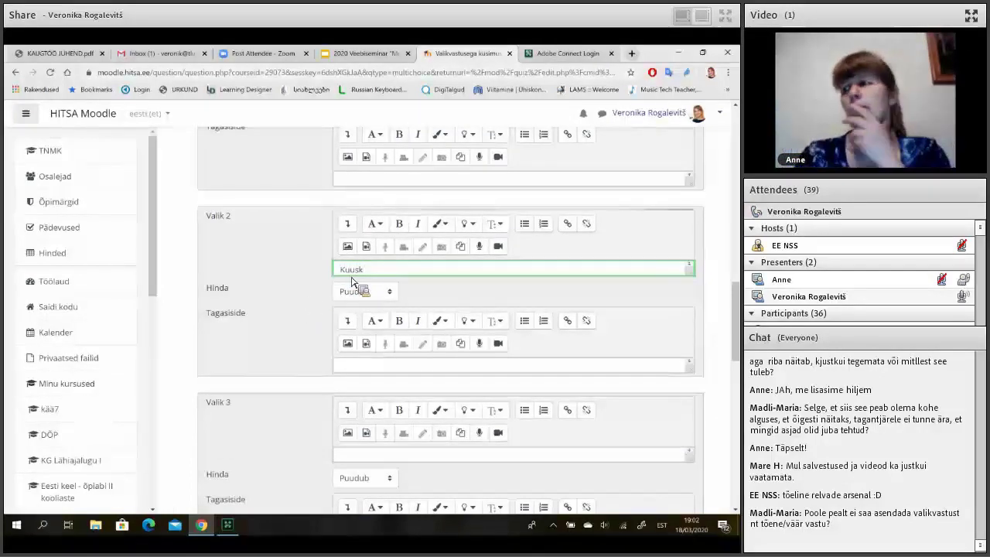
{"action": "scroll", "coordinate": [362, 288], "scroll_direction": "down", "scroll_amount": 1}
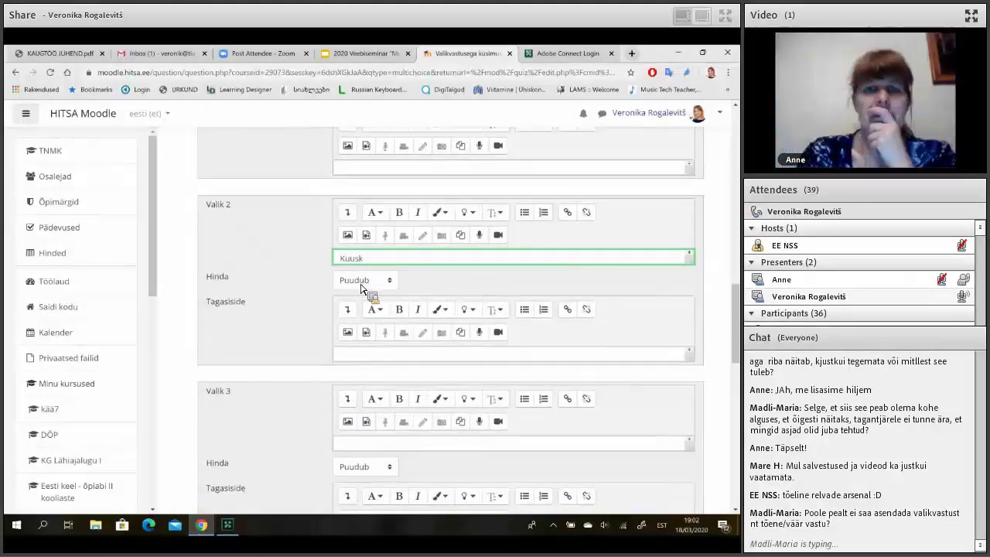
Set the Hinda of Valik 2, the answer Kuusk, to 100%.
{"action": "left_click", "coordinate": [365, 281]}
{"action": "scroll", "coordinate": [355, 116], "scroll_direction": "down", "scroll_amount": 1}
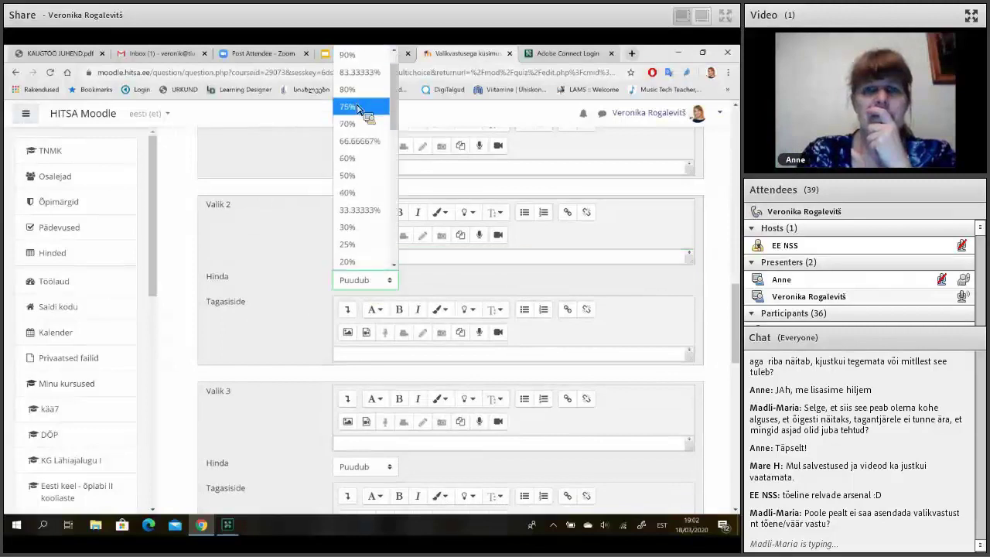
{"action": "scroll", "coordinate": [356, 82], "scroll_direction": "up", "scroll_amount": 1}
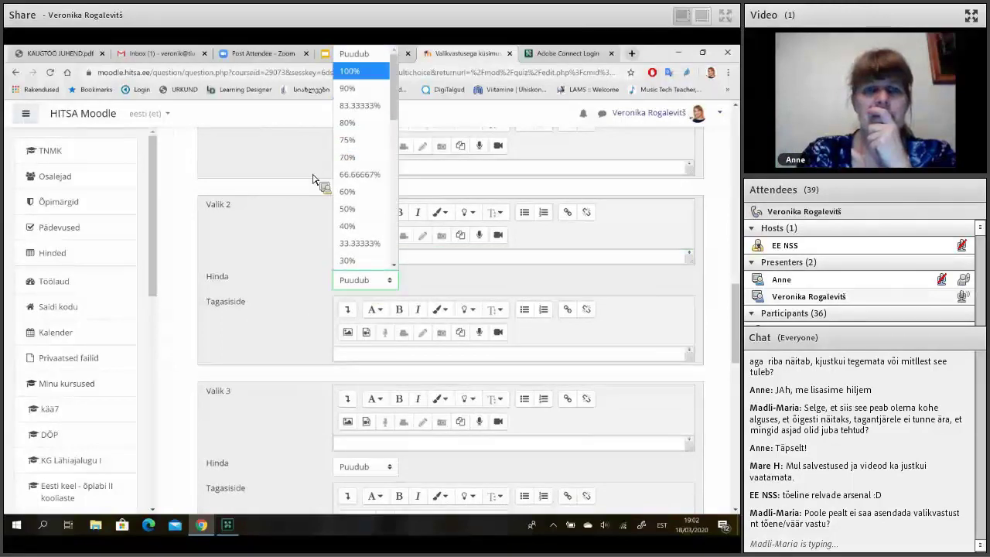
{"action": "key", "text": "Return"}
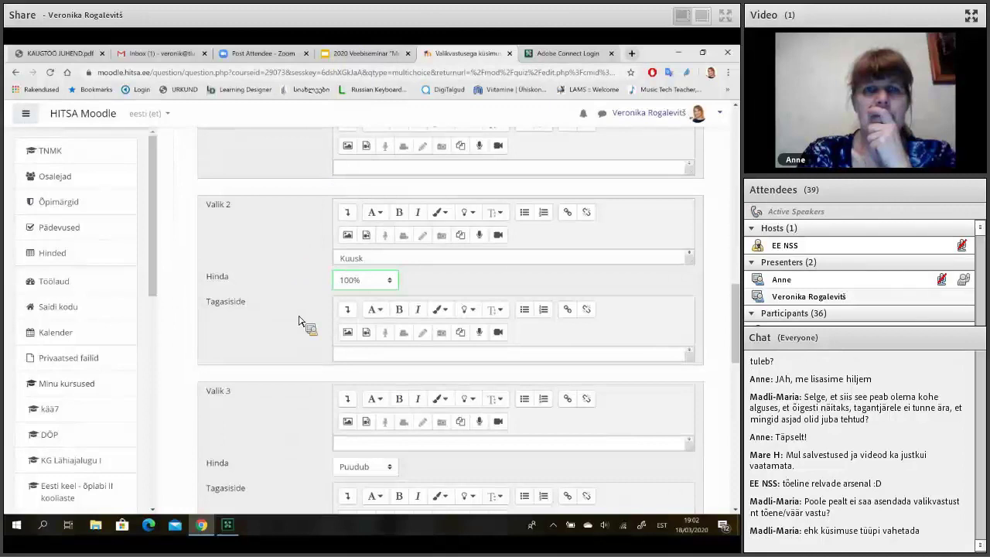
Enter Pärn as the answer for Valik 3.
{"action": "scroll", "coordinate": [302, 324], "scroll_direction": "down", "scroll_amount": 1}
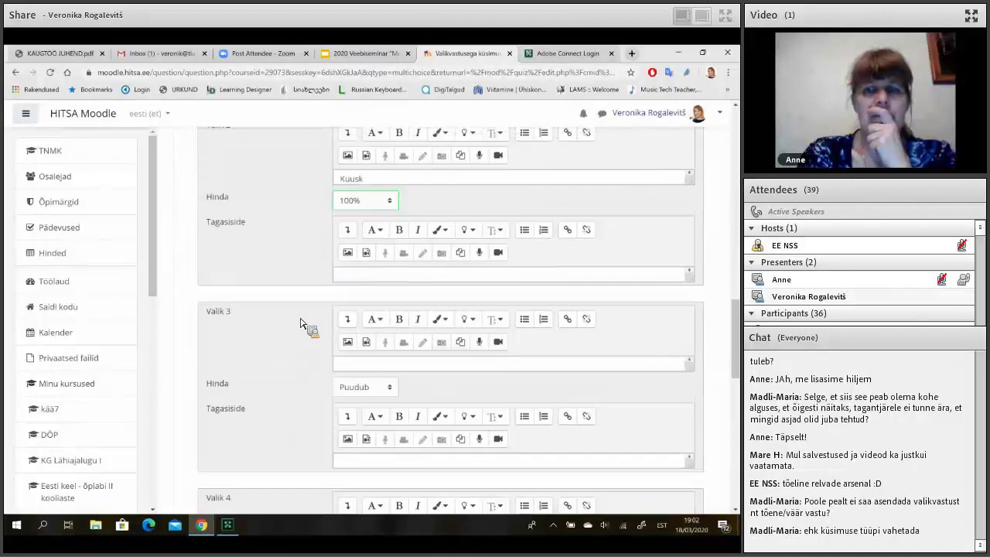
{"action": "left_click", "coordinate": [348, 365]}
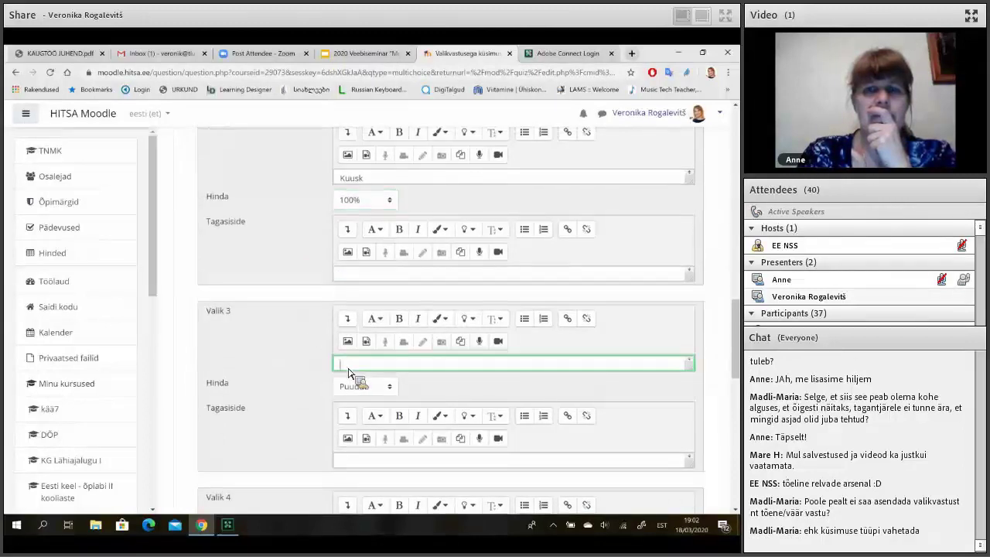
{"action": "type", "text": "Puu"}
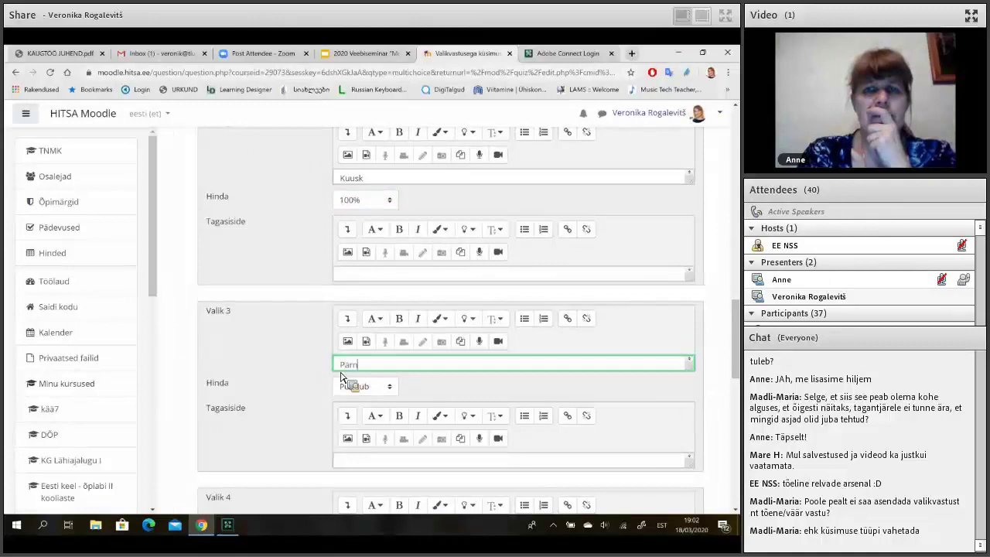
{"action": "key", "text": "BackSpace"}
{"action": "key", "text": "BackSpace"}
{"action": "key", "text": "BackSpace"}
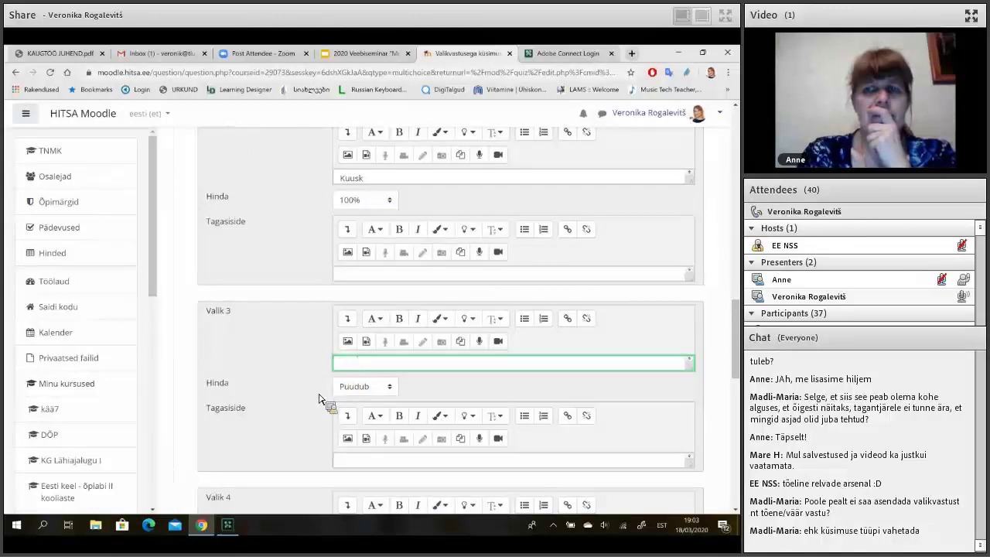
Enter Kastan as the answer for Valik 4 and save the multiple-choice question.
{"action": "scroll", "coordinate": [359, 325], "scroll_direction": "down", "scroll_amount": 3}
{"action": "left_click", "coordinate": [361, 319]}
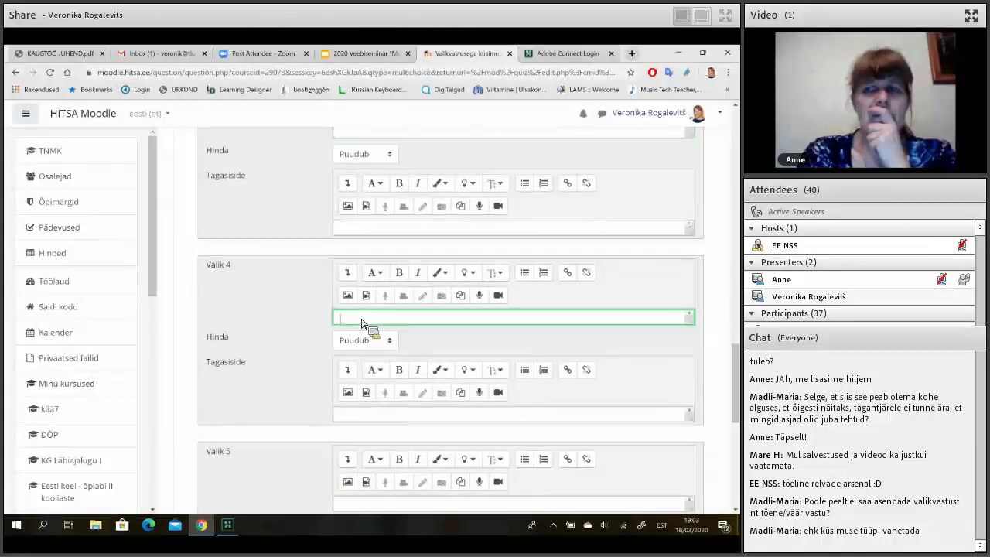
{"action": "type", "text": "Kast"}
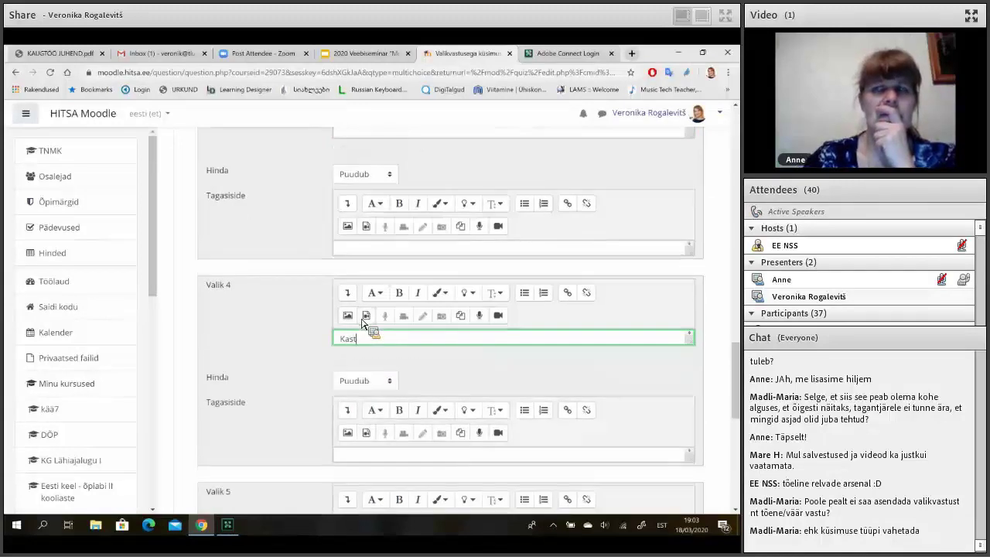
{"action": "type", "text": "an"}
{"action": "scroll", "coordinate": [364, 340], "scroll_direction": "down", "scroll_amount": 2}
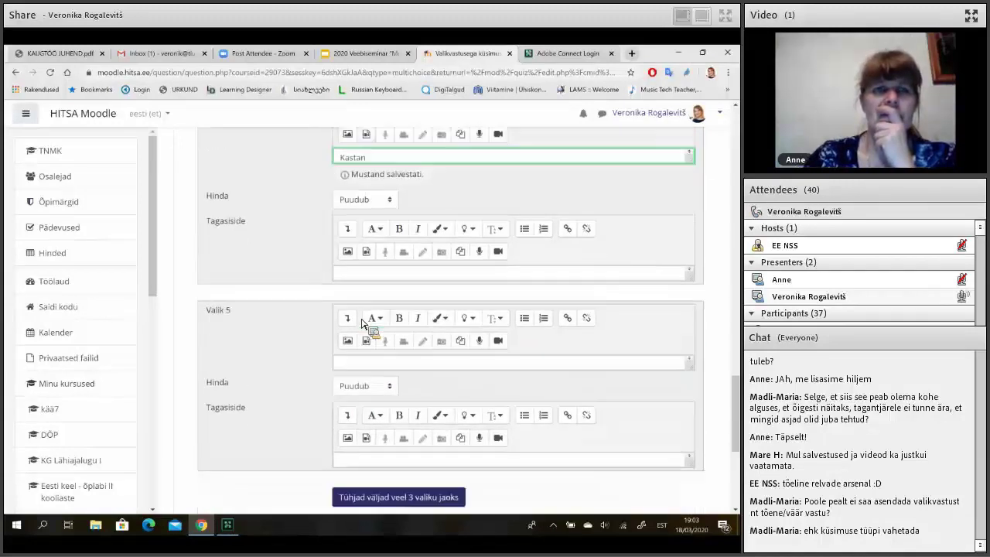
{"action": "scroll", "coordinate": [369, 362], "scroll_direction": "down", "scroll_amount": 4}
{"action": "left_click", "coordinate": [372, 355]}
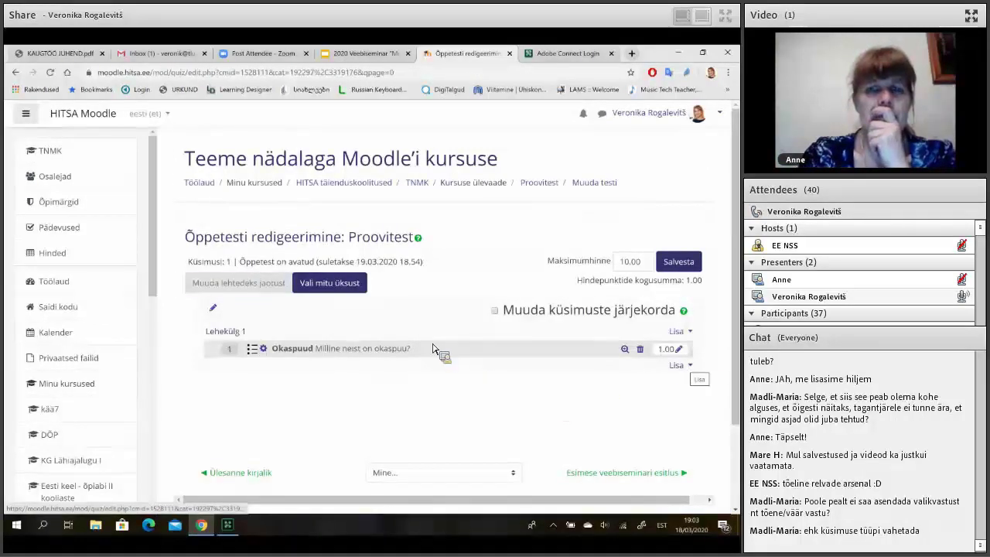
Preview the Okaspuud question from the quiz's question list, then close the preview.
{"action": "left_click", "coordinate": [624, 349]}
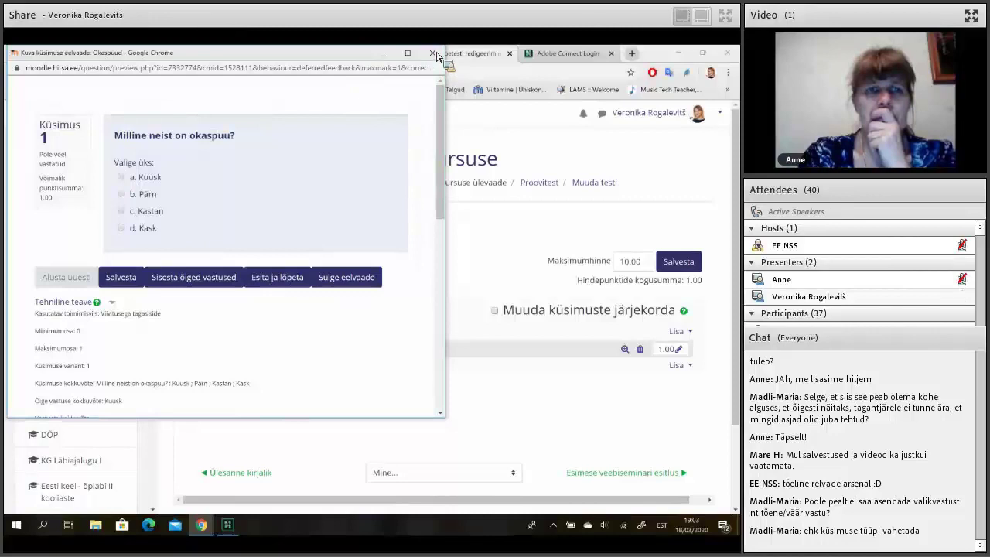
{"action": "key", "text": "ctrl+w"}
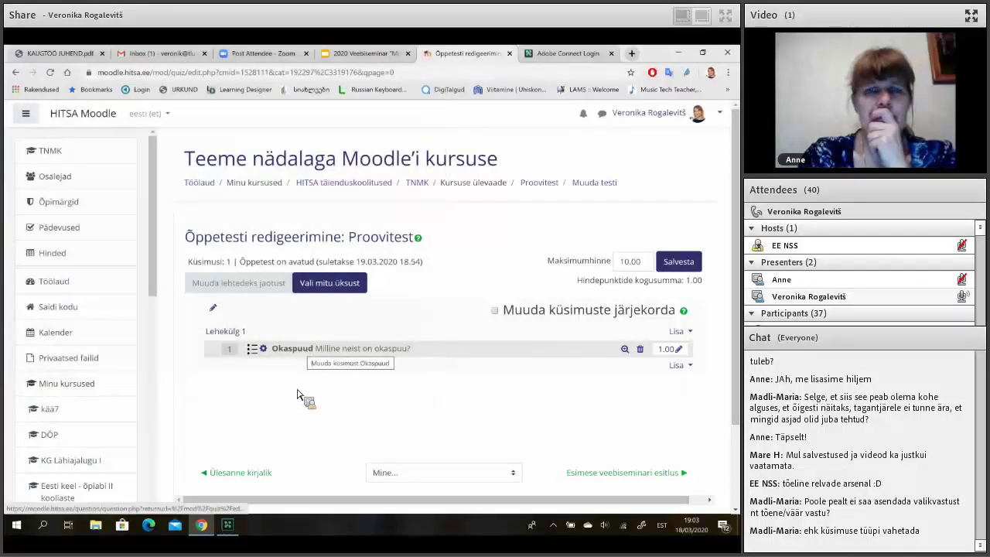
Add a new question of type Tõene/väär after the Okaspuud question in Proovitest.
{"action": "scroll", "coordinate": [297, 395], "scroll_direction": "down", "scroll_amount": 1}
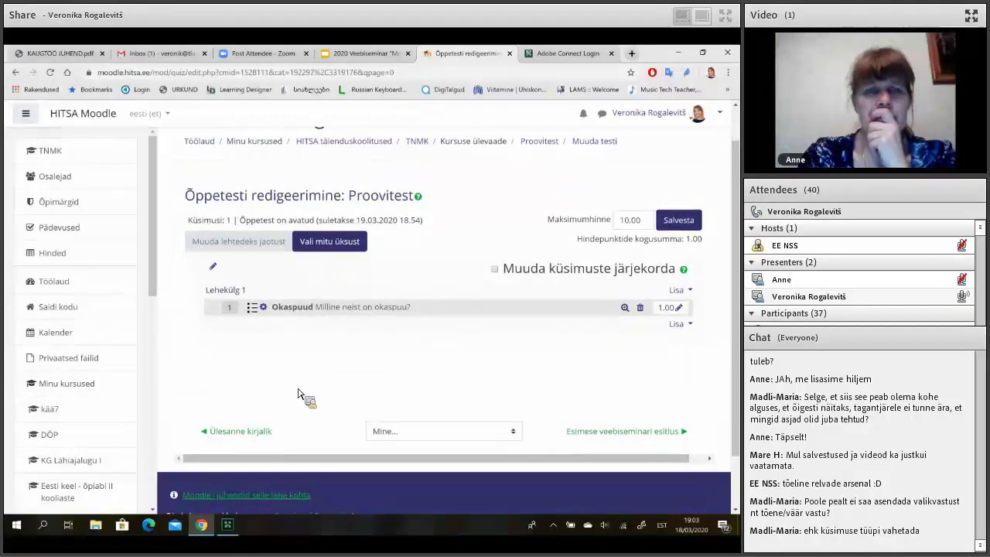
{"action": "left_click", "coordinate": [678, 326]}
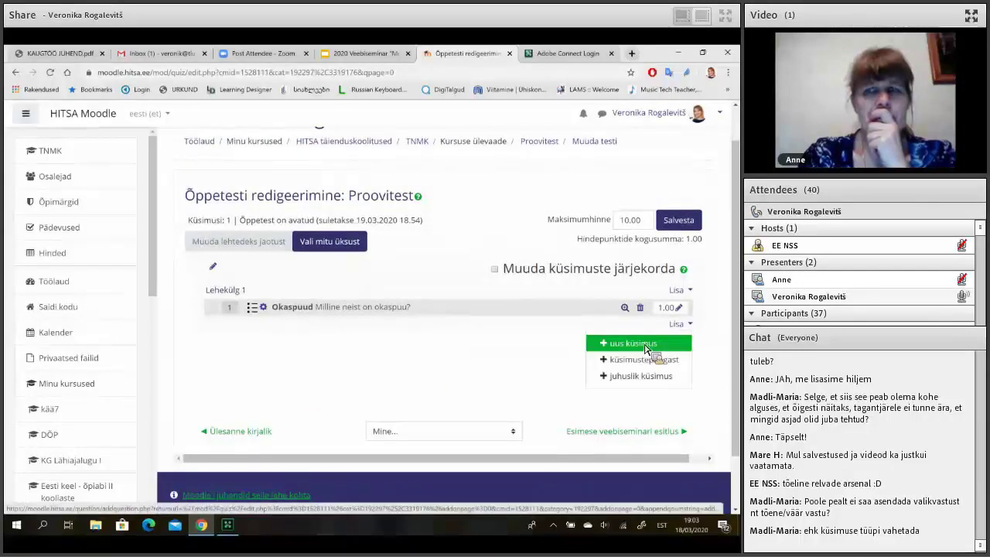
{"action": "left_click", "coordinate": [646, 345]}
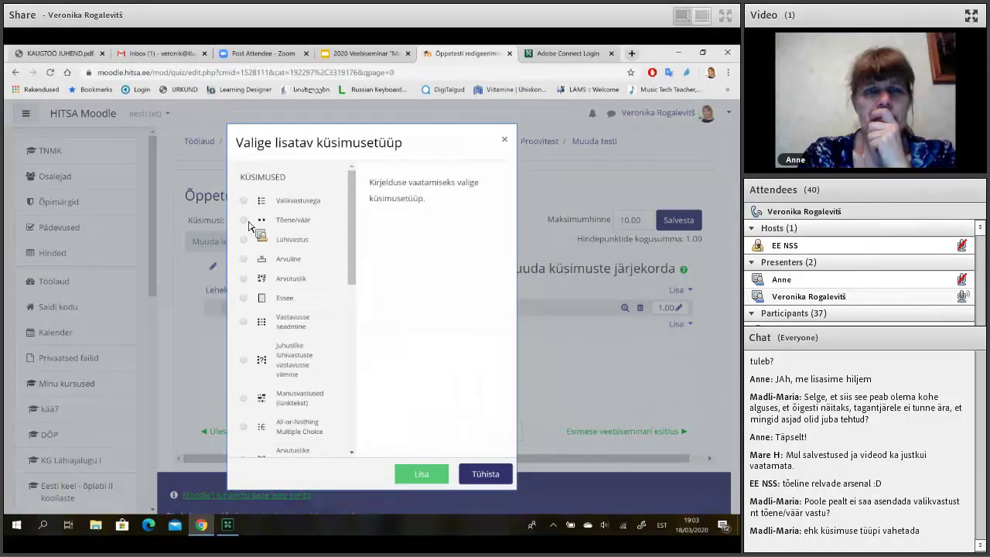
{"action": "left_click", "coordinate": [248, 222]}
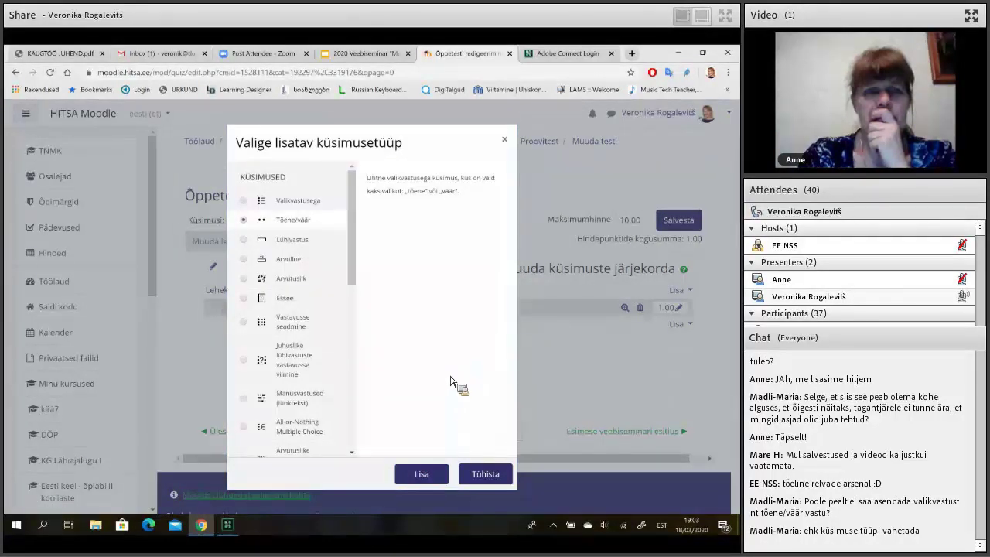
{"action": "left_click", "coordinate": [437, 476]}
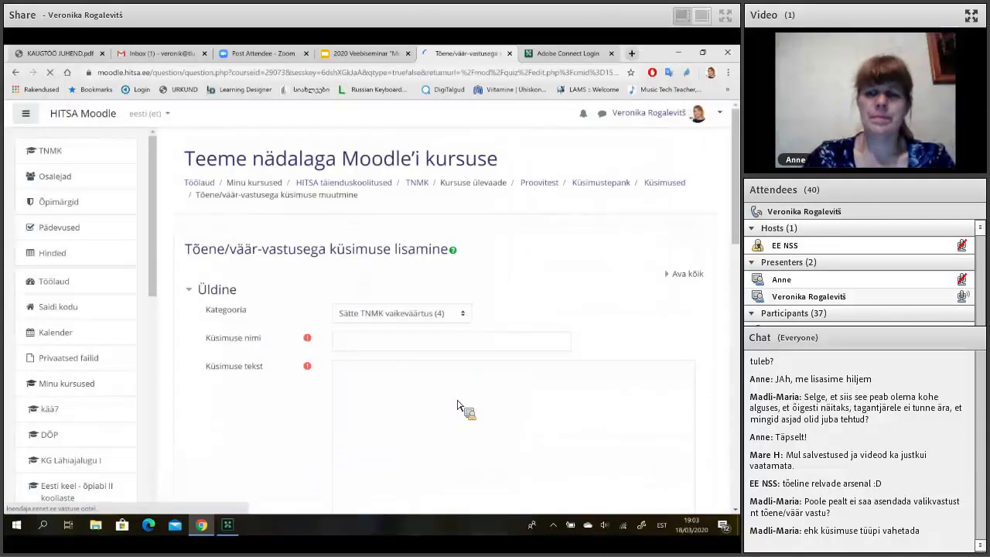
Name the true/false question "Kas on õige?" and enter "Kuusk on lehtpuu" as its Küsimuse tekst.
{"action": "left_click", "coordinate": [392, 349]}
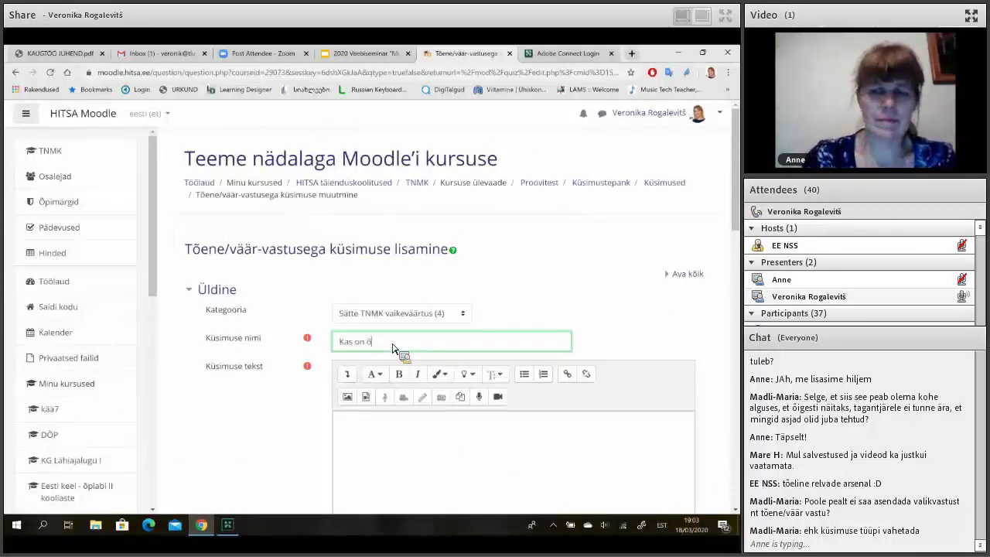
{"action": "type", "text": "Kas on õige?"}
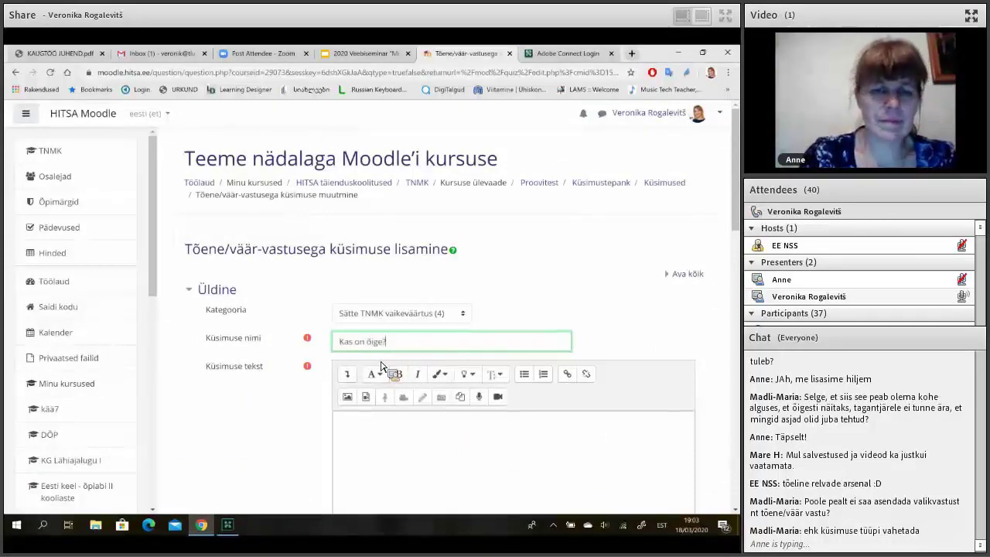
{"action": "scroll", "coordinate": [380, 367], "scroll_direction": "down", "scroll_amount": 1}
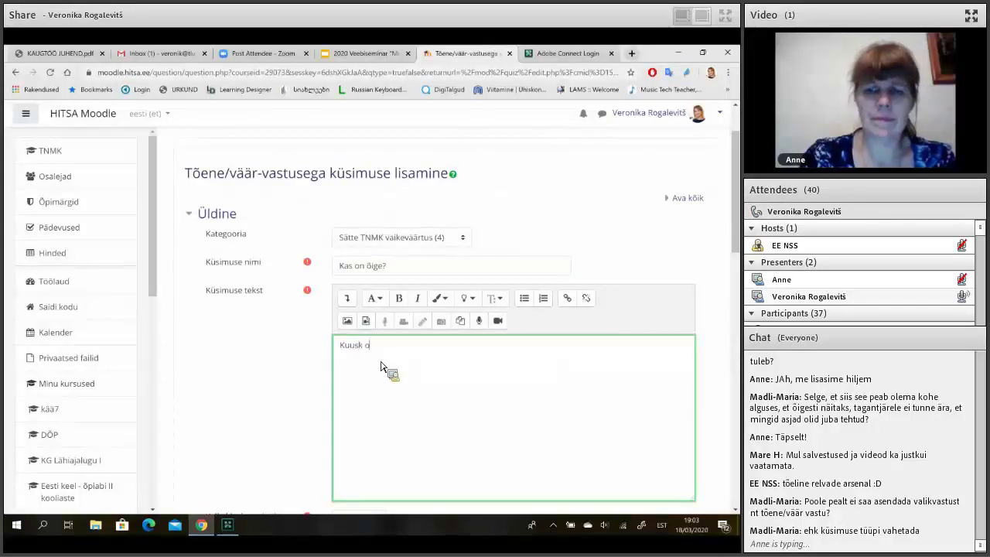
{"action": "type", "text": "n lehtpuu"}
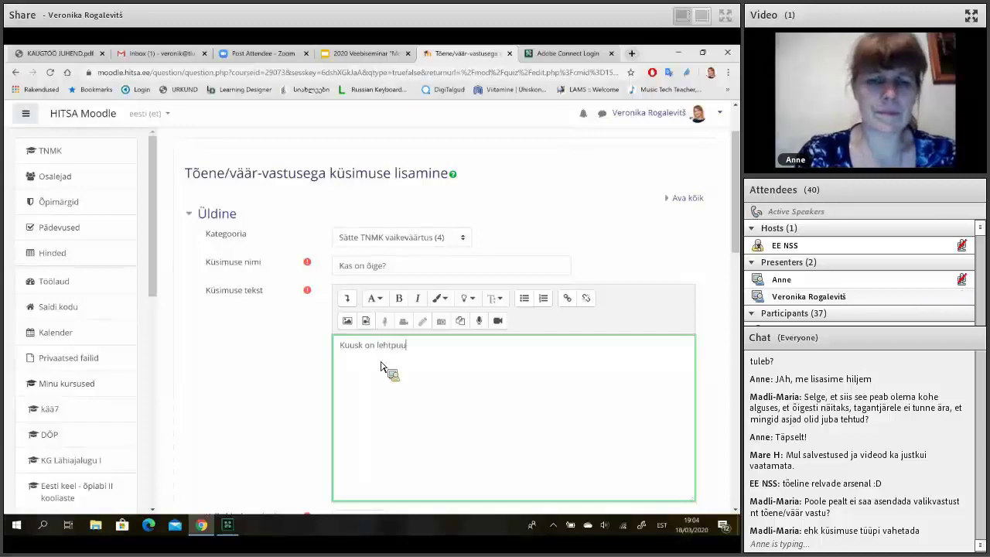
Enter "Tubli!" as the feedback for the answer Väär and save the true/false question.
{"action": "scroll", "coordinate": [380, 367], "scroll_direction": "down", "scroll_amount": 3}
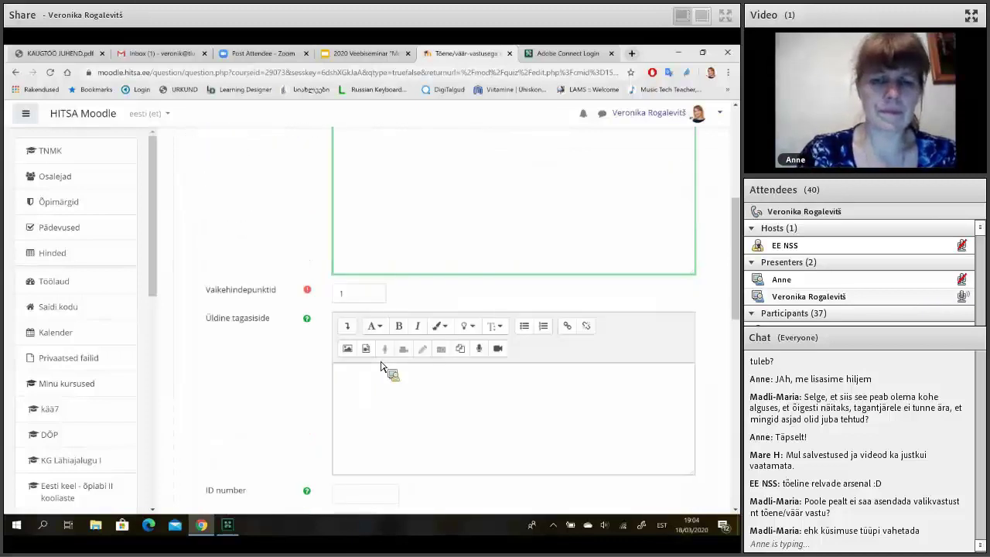
{"action": "scroll", "coordinate": [381, 367], "scroll_direction": "down", "scroll_amount": 1}
{"action": "scroll", "coordinate": [378, 361], "scroll_direction": "down", "scroll_amount": 1}
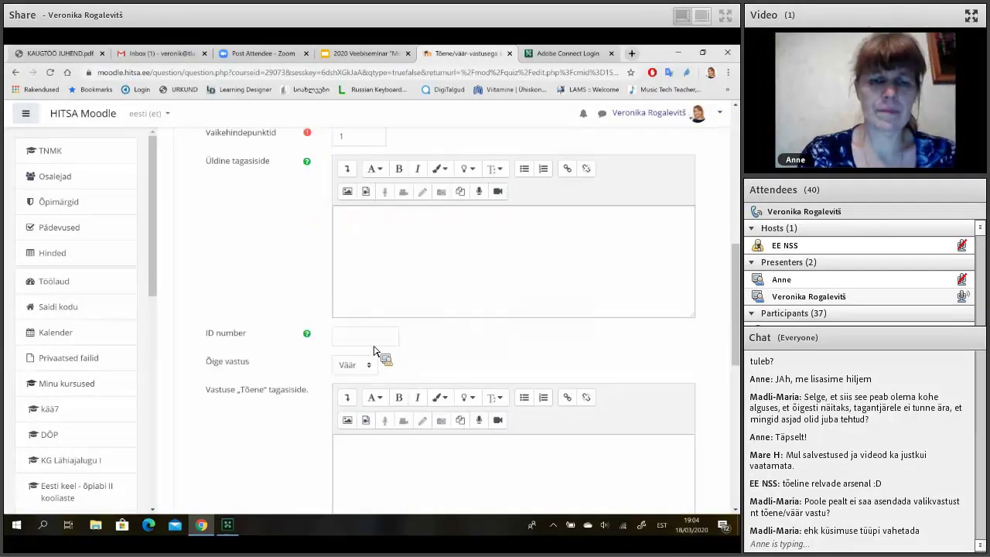
{"action": "scroll", "coordinate": [364, 325], "scroll_direction": "down", "scroll_amount": 1}
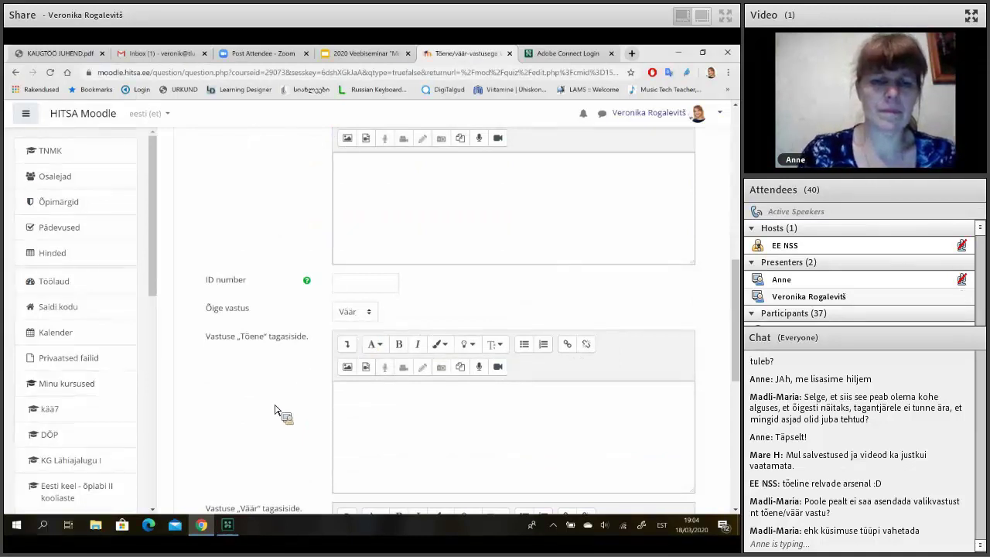
{"action": "scroll", "coordinate": [275, 410], "scroll_direction": "down", "scroll_amount": 1}
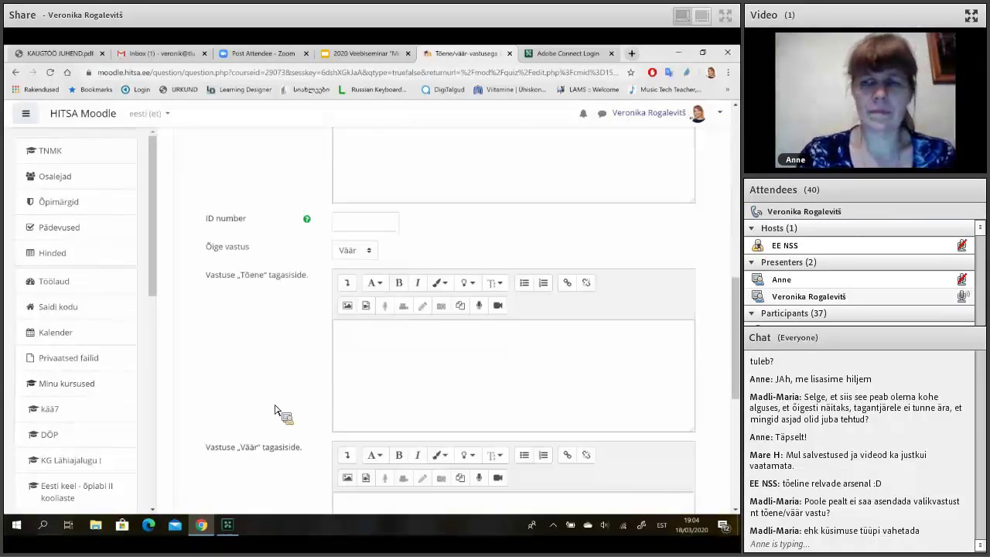
{"action": "left_click", "coordinate": [364, 366]}
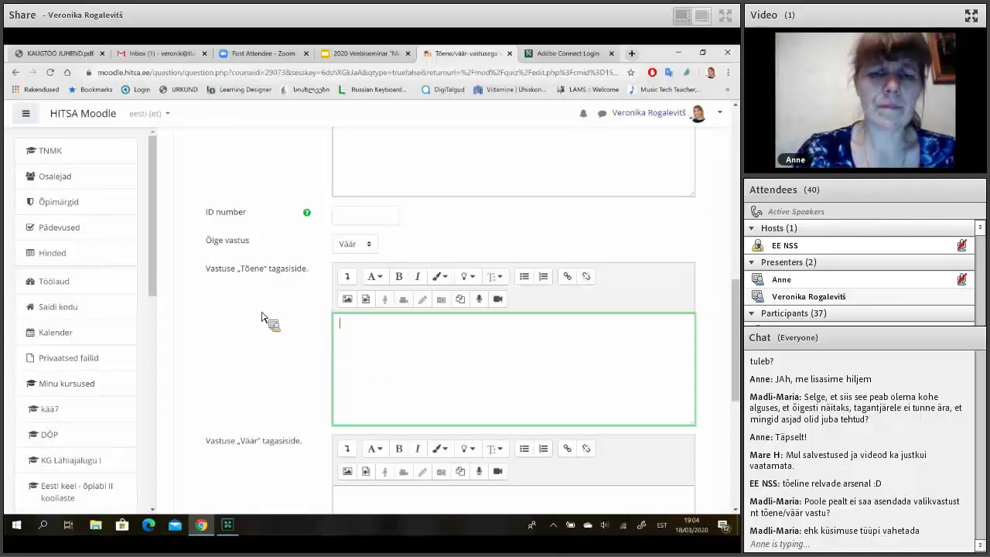
{"action": "scroll", "coordinate": [387, 398], "scroll_direction": "down", "scroll_amount": 2}
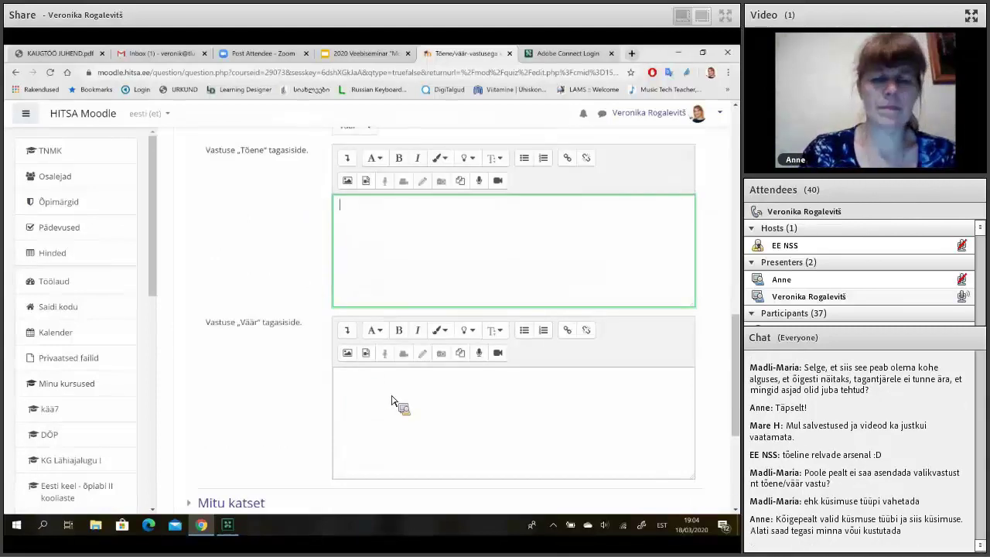
{"action": "left_click", "coordinate": [392, 401]}
{"action": "type", "text": "Tubli!"}
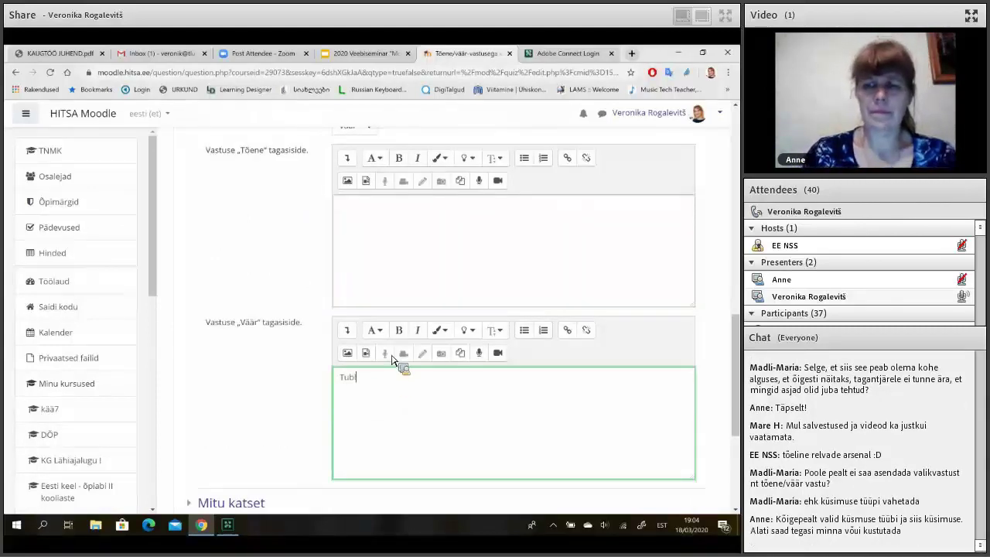
{"action": "left_click", "coordinate": [390, 265]}
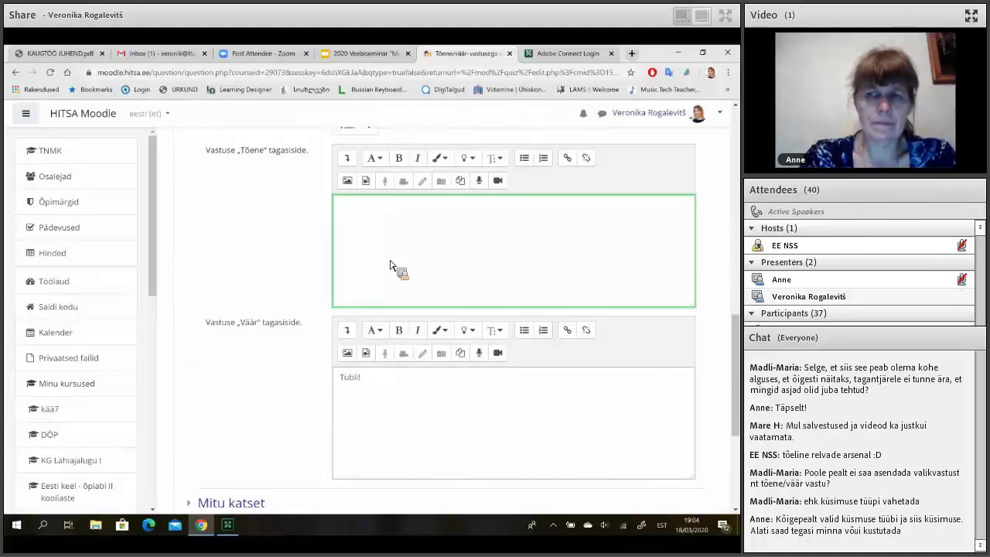
{"action": "scroll", "coordinate": [391, 310], "scroll_direction": "down", "scroll_amount": 3}
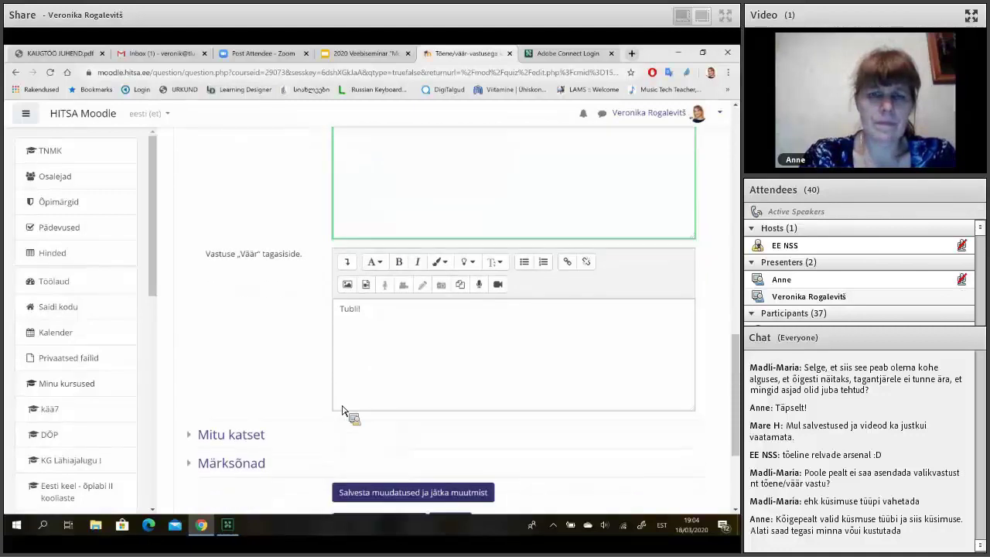
{"action": "left_click", "coordinate": [390, 421]}
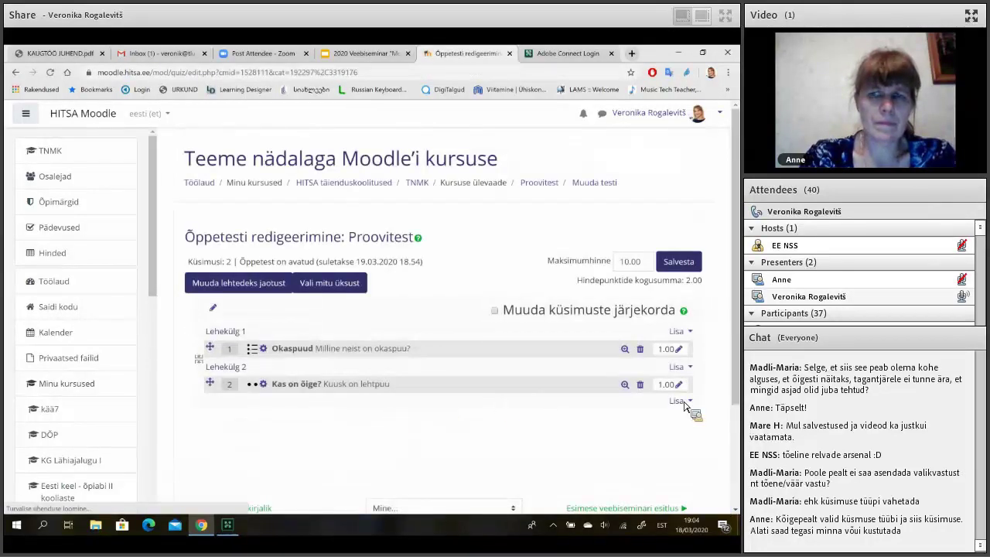
Add a new question of type Valikvastusega after the true/false question in Proovitest.
{"action": "left_click", "coordinate": [678, 400]}
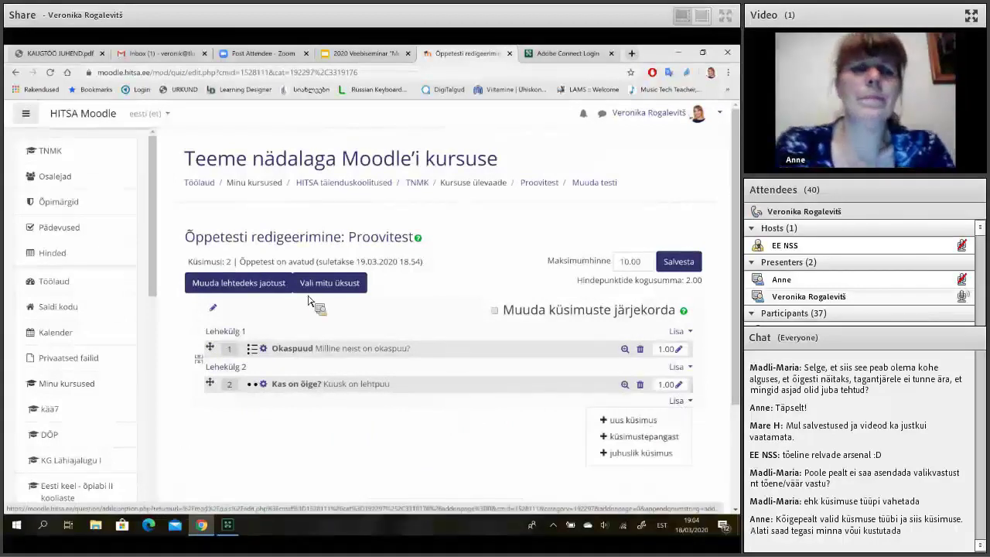
{"action": "left_click", "coordinate": [634, 420]}
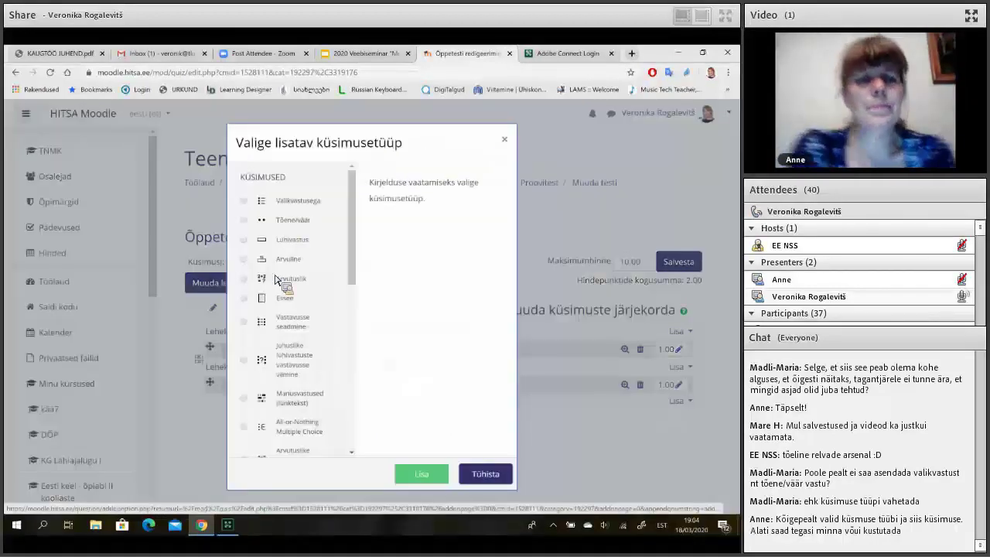
{"action": "left_click", "coordinate": [245, 202]}
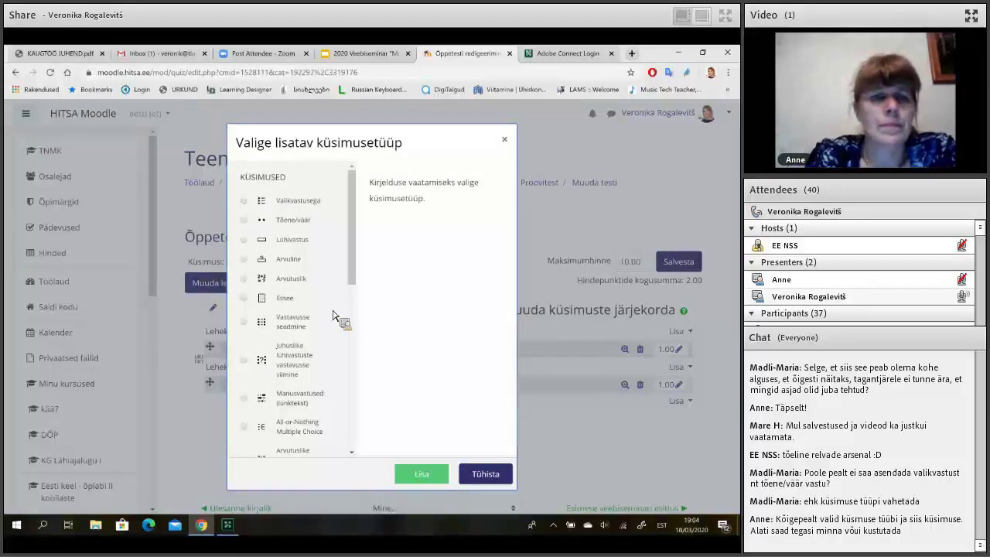
{"action": "left_click", "coordinate": [416, 481]}
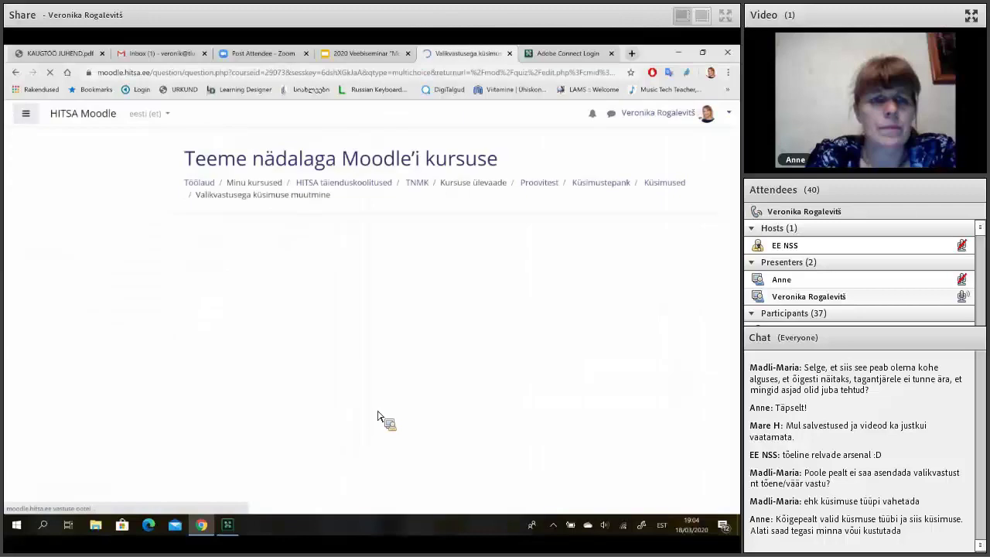
Set the multiple-choice question's "Kas üks või mitu vastust?" option to "Lubatud on mitu õiget vastust".
{"action": "scroll", "coordinate": [379, 420], "scroll_direction": "down", "scroll_amount": 3}
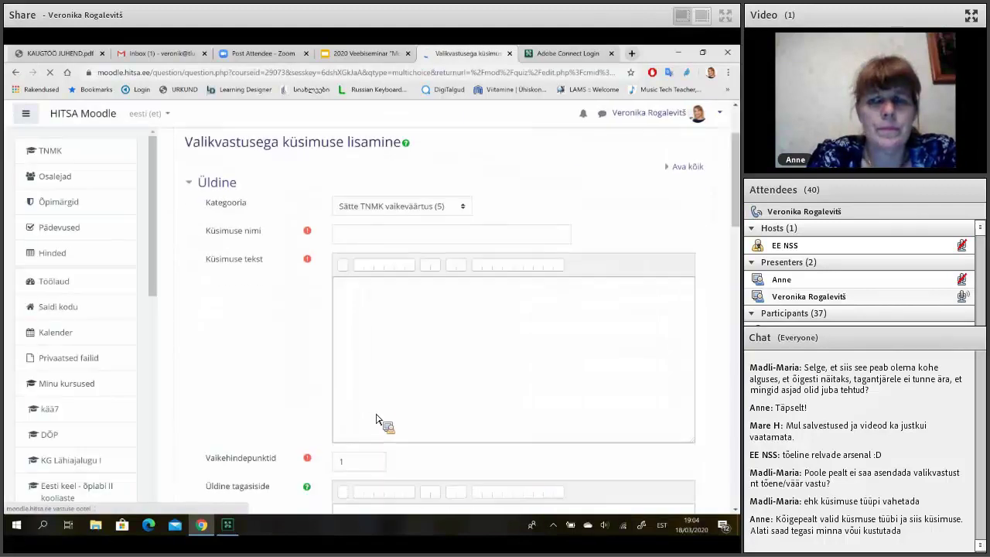
{"action": "scroll", "coordinate": [406, 362], "scroll_direction": "down", "scroll_amount": 2}
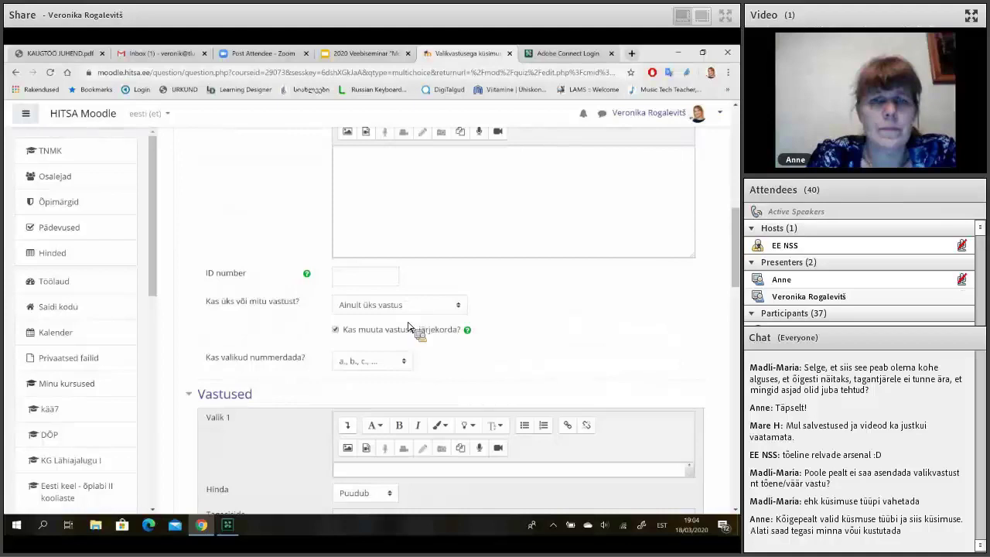
{"action": "left_click", "coordinate": [409, 309]}
{"action": "left_click", "coordinate": [410, 324]}
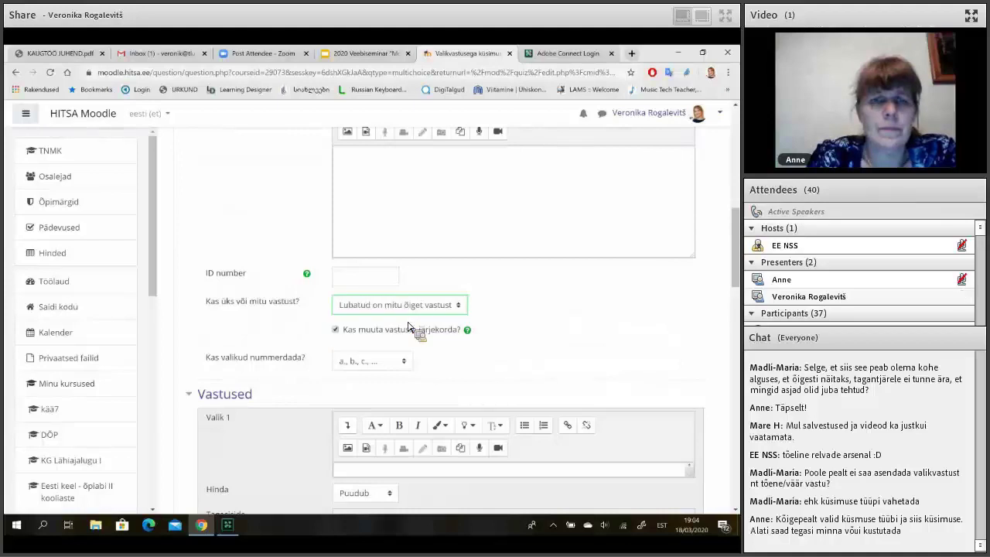
{"action": "scroll", "coordinate": [375, 352], "scroll_direction": "down", "scroll_amount": 2}
{"action": "scroll", "coordinate": [372, 353], "scroll_direction": "down", "scroll_amount": 1}
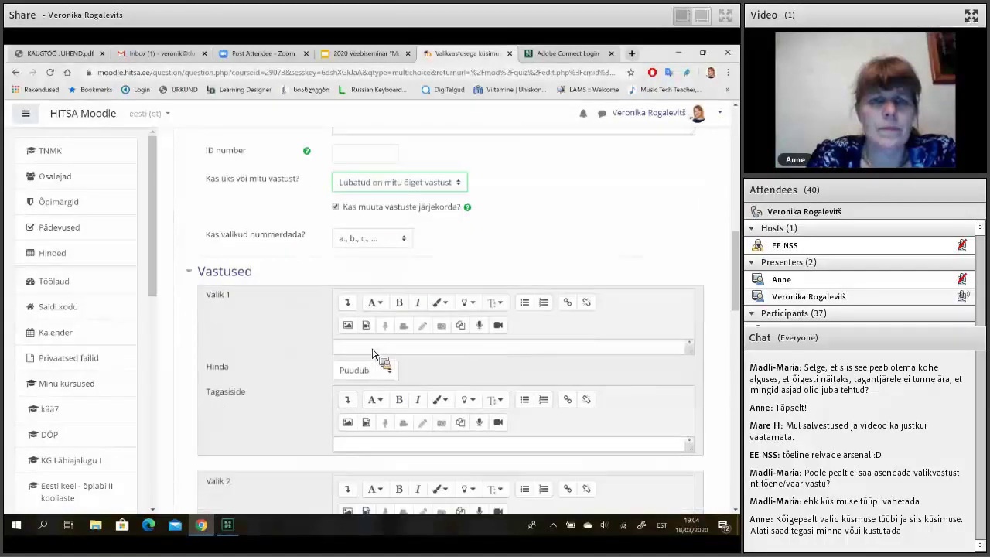
Enter "Kuusk" as the answer text of Valik 1 and "Mänf" as that of Valik 2.
{"action": "left_click", "coordinate": [372, 352]}
{"action": "scroll", "coordinate": [363, 325], "scroll_direction": "down", "scroll_amount": 3}
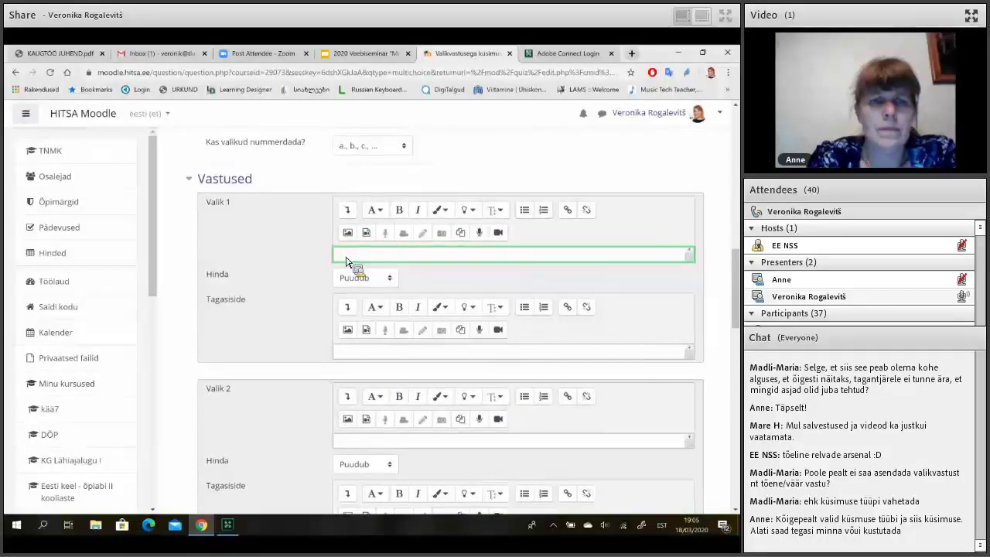
{"action": "type", "text": "Kuusk"}
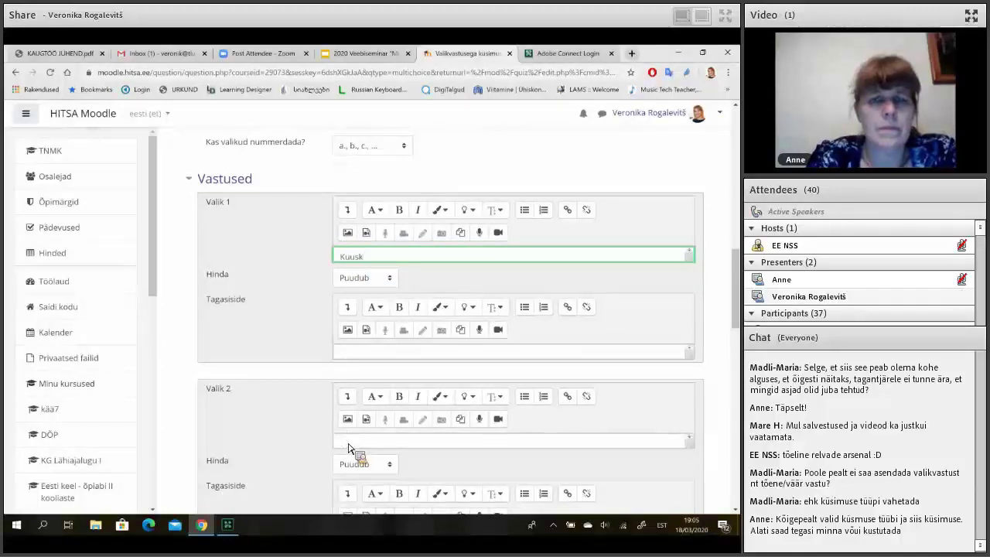
{"action": "left_click", "coordinate": [348, 446]}
{"action": "type", "text": "Ma"}
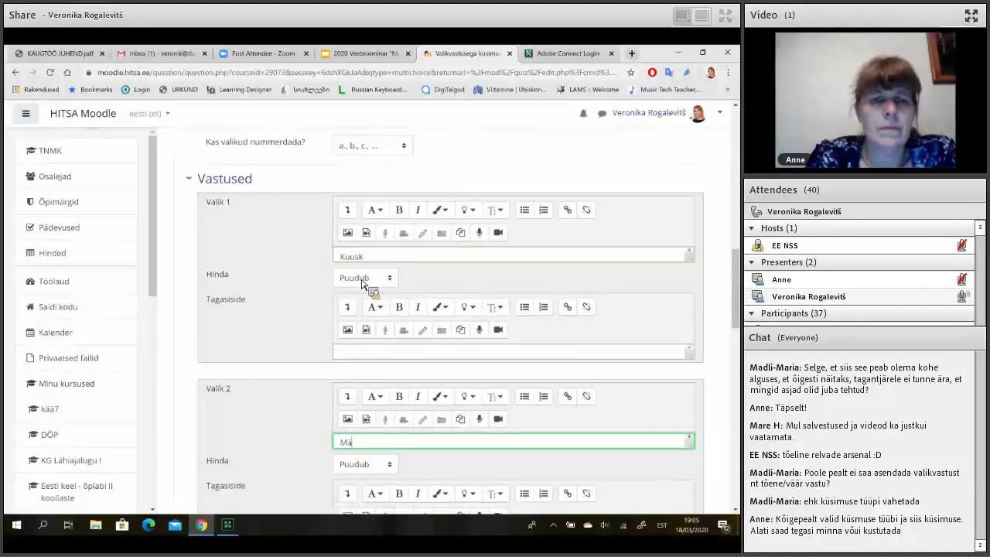
Set the Hinda of both Valik 1 and Valik 2 to 50%.
{"action": "left_click", "coordinate": [360, 282]}
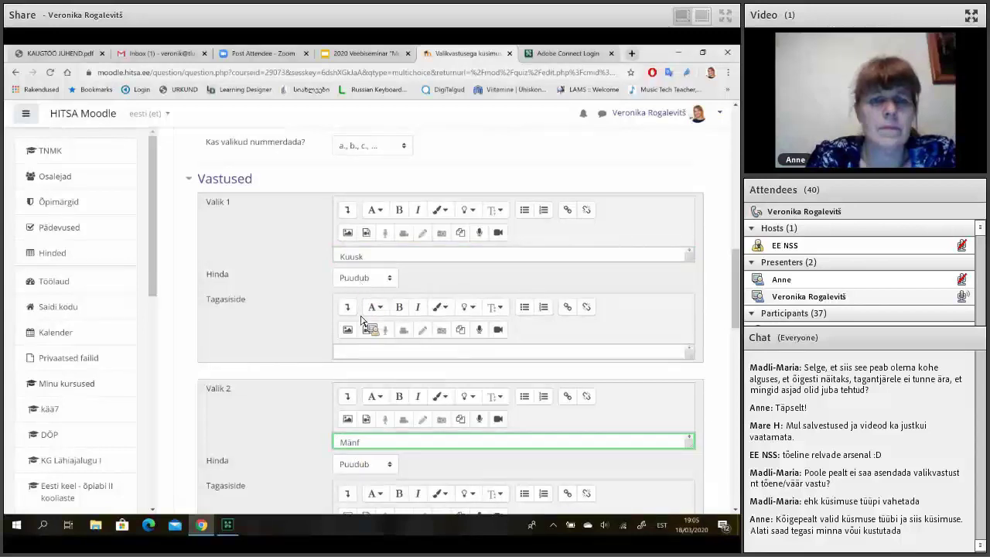
{"action": "key", "text": "Down"}
{"action": "key", "text": "Down"}
{"action": "key", "text": "Up"}
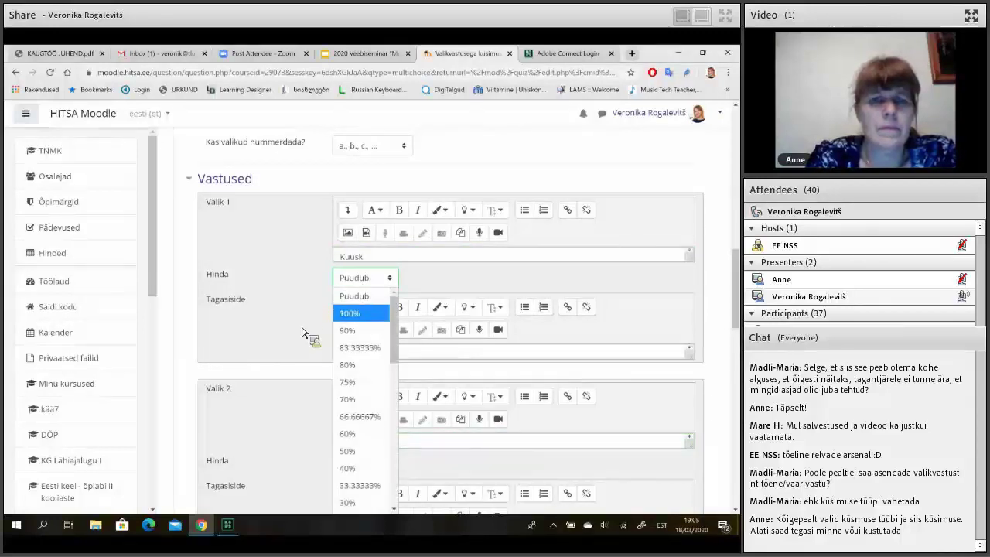
{"action": "key", "text": "Escape"}
{"action": "scroll", "coordinate": [360, 240], "scroll_direction": "down", "scroll_amount": 1}
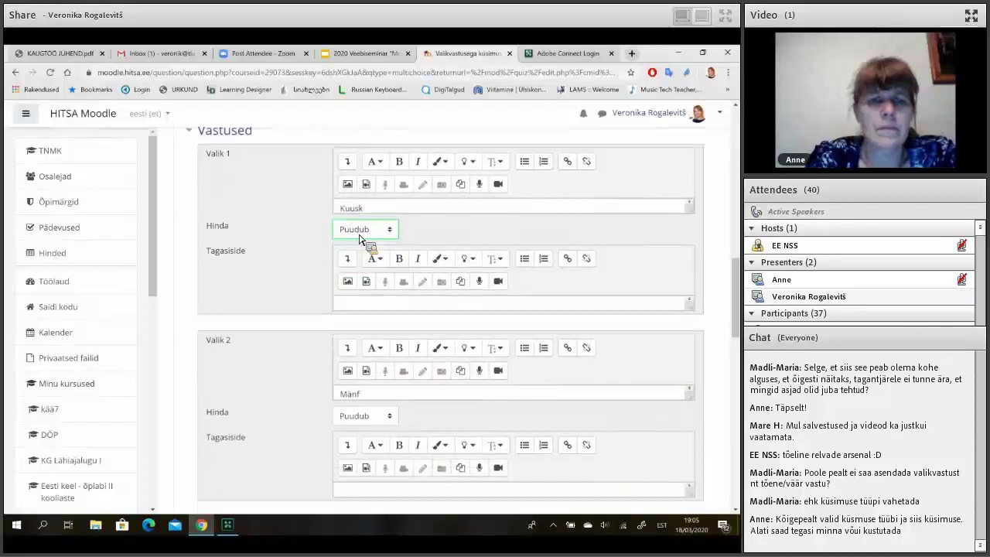
{"action": "key", "text": "alt+Down"}
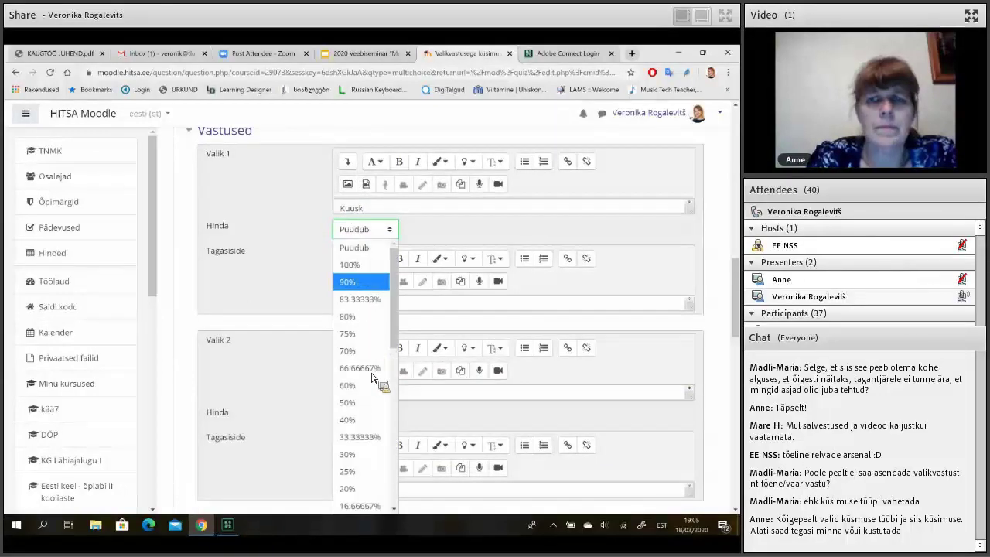
{"action": "key", "text": "Down"}
{"action": "key", "text": "Down"}
{"action": "key", "text": "Down"}
{"action": "key", "text": "Down"}
{"action": "left_click", "coordinate": [368, 403]}
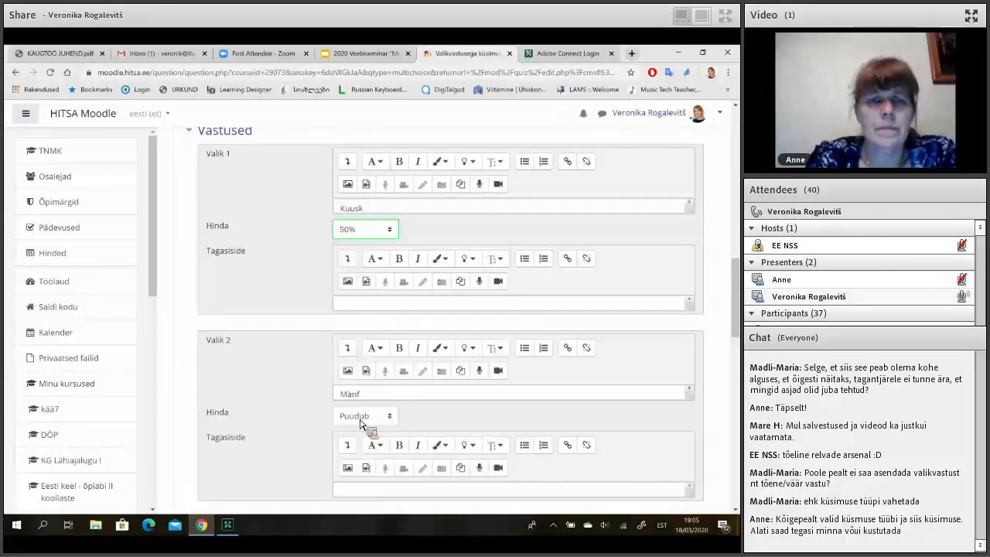
{"action": "left_click", "coordinate": [361, 419]}
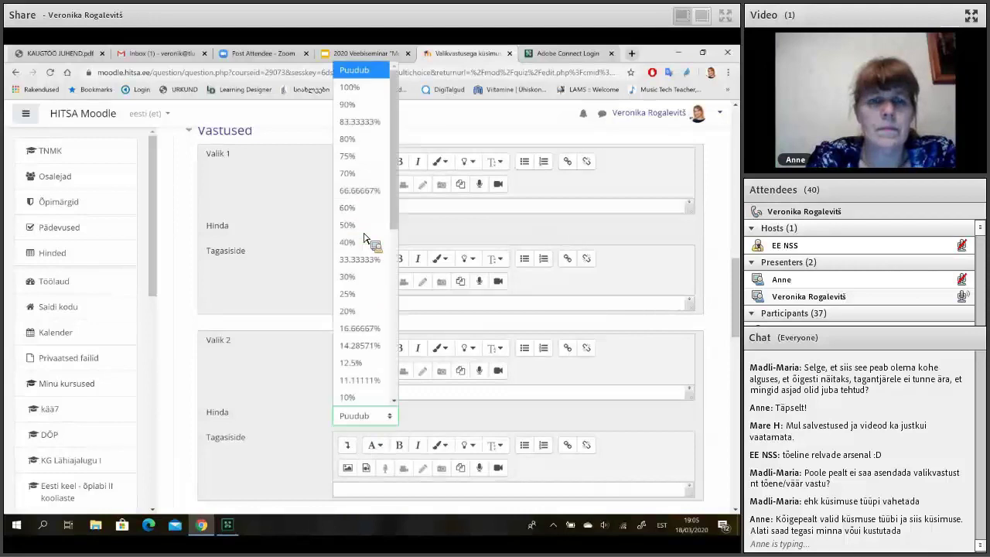
{"action": "key", "text": "Return"}
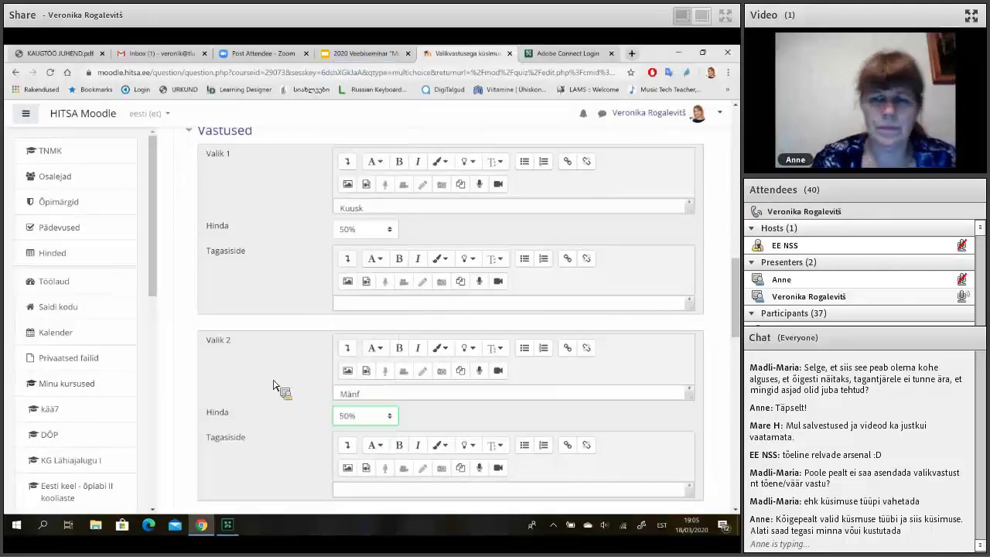
Enter "Pärn" as the answer text of Valik 3.
{"action": "scroll", "coordinate": [302, 394], "scroll_direction": "down", "scroll_amount": 1}
{"action": "scroll", "coordinate": [352, 416], "scroll_direction": "down", "scroll_amount": 1}
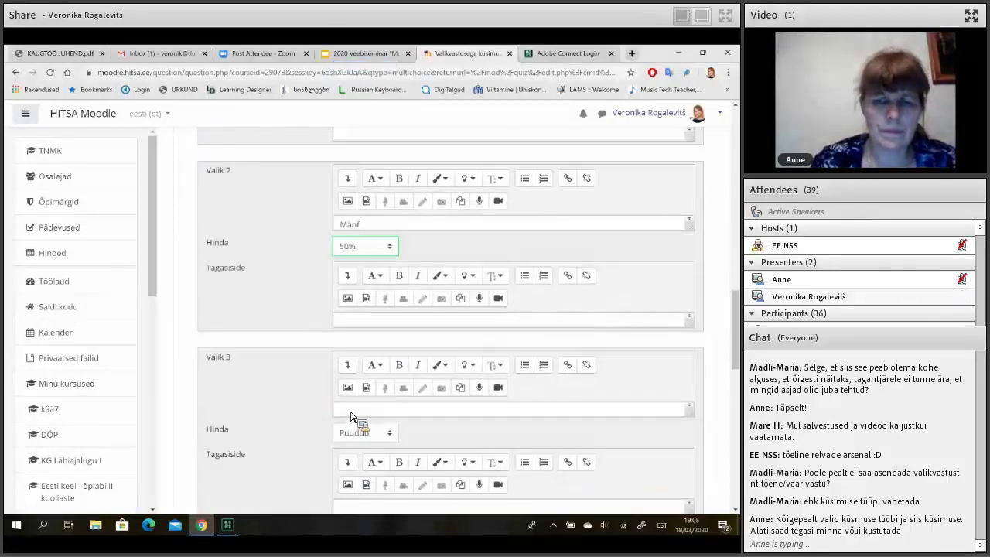
{"action": "left_click", "coordinate": [350, 413]}
{"action": "type", "text": "Pä"}
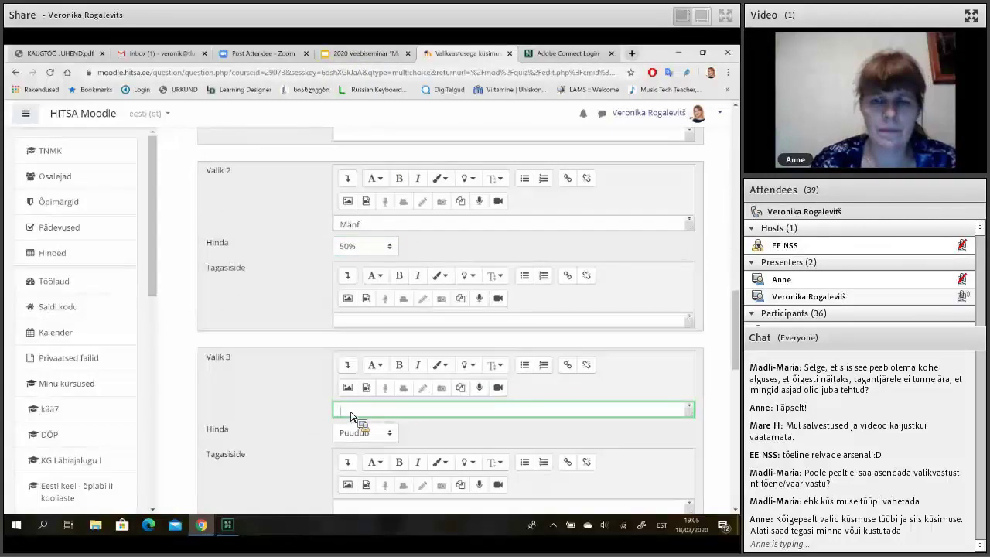
{"action": "type", "text": "rd"}
{"action": "key", "text": "BackSpace"}
{"action": "key", "text": "BackSpace"}
{"action": "key", "text": "BackSpace"}
{"action": "key", "text": "BackSpace"}
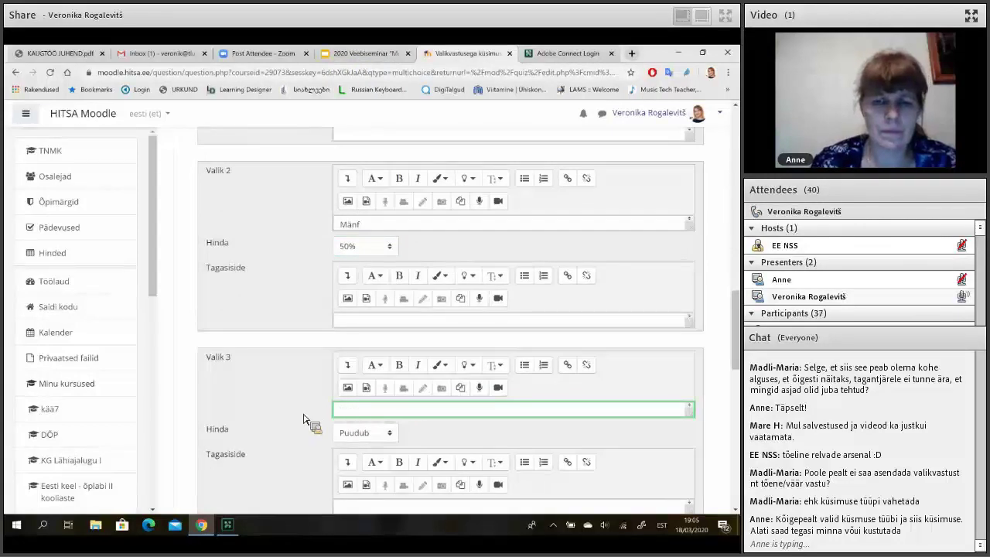
{"action": "type", "text": "Pärn"}
Set the Hinda of Valik 3 to -30% as a penalty for the wrong answer.
{"action": "scroll", "coordinate": [354, 321], "scroll_direction": "down", "scroll_amount": 1}
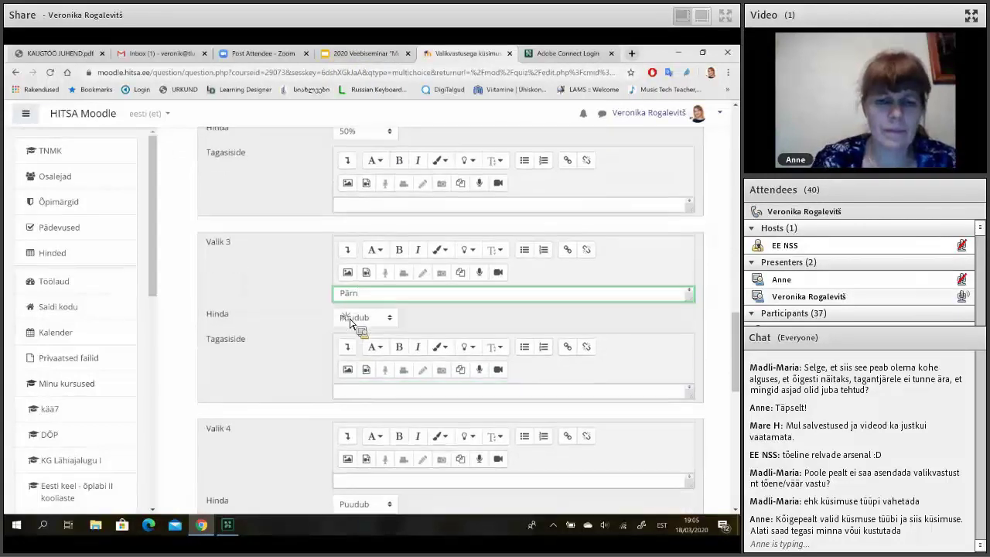
{"action": "key", "text": "Tab"}
{"action": "key", "text": "alt+Down"}
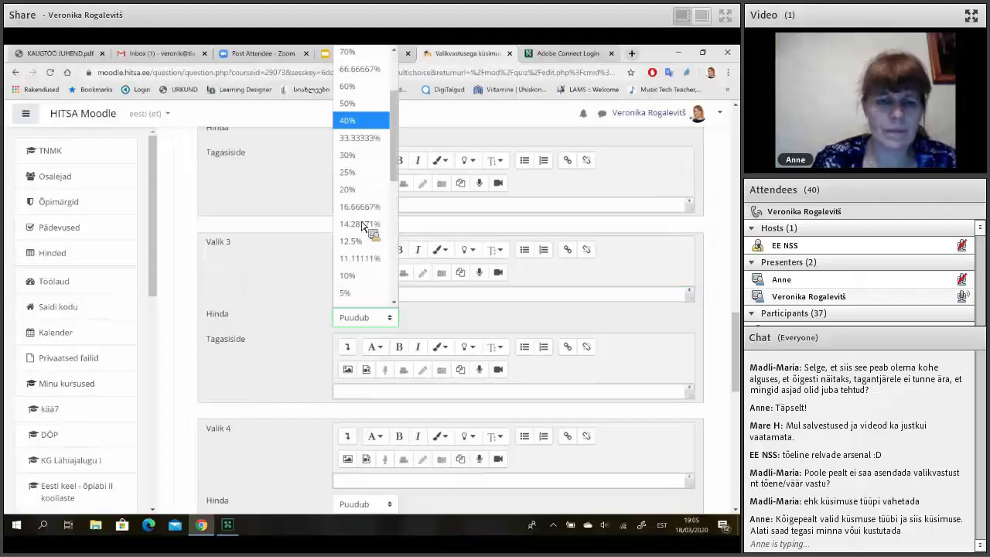
{"action": "scroll", "coordinate": [363, 224], "scroll_direction": "down", "scroll_amount": 3}
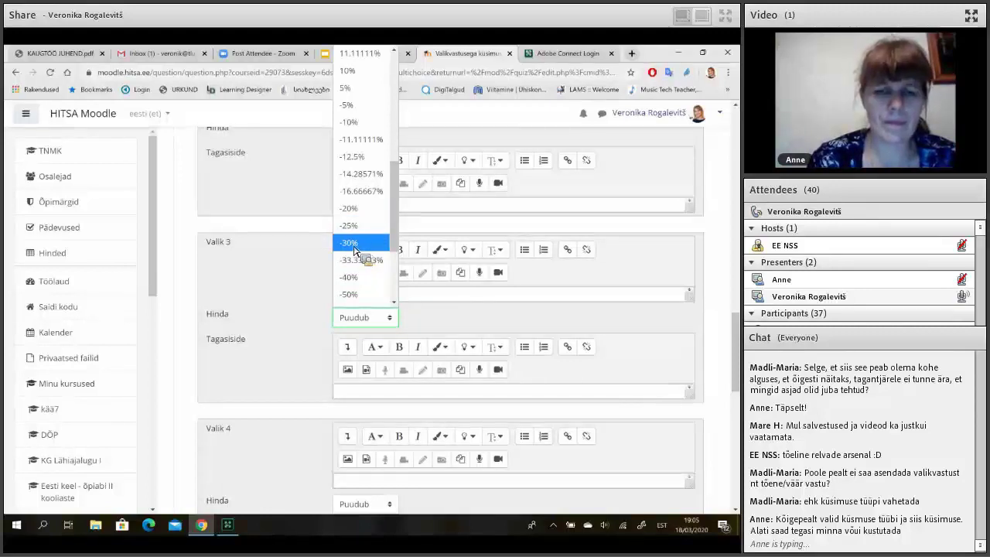
{"action": "left_click", "coordinate": [349, 243]}
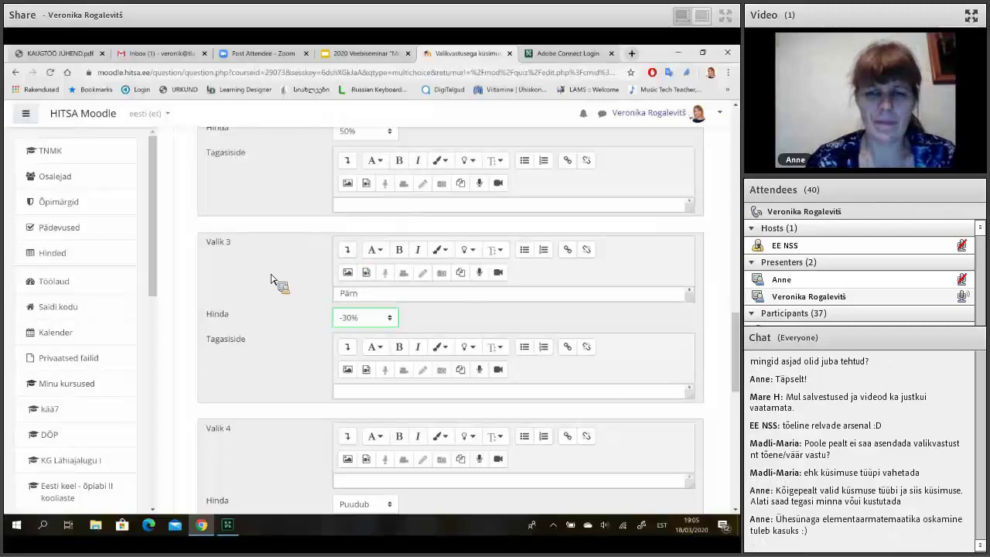
Look back over the answer options and leave the question form without saving, returning to the Proovitest question list.
{"action": "scroll", "coordinate": [270, 278], "scroll_direction": "up", "scroll_amount": 3}
{"action": "scroll", "coordinate": [271, 278], "scroll_direction": "up", "scroll_amount": 3}
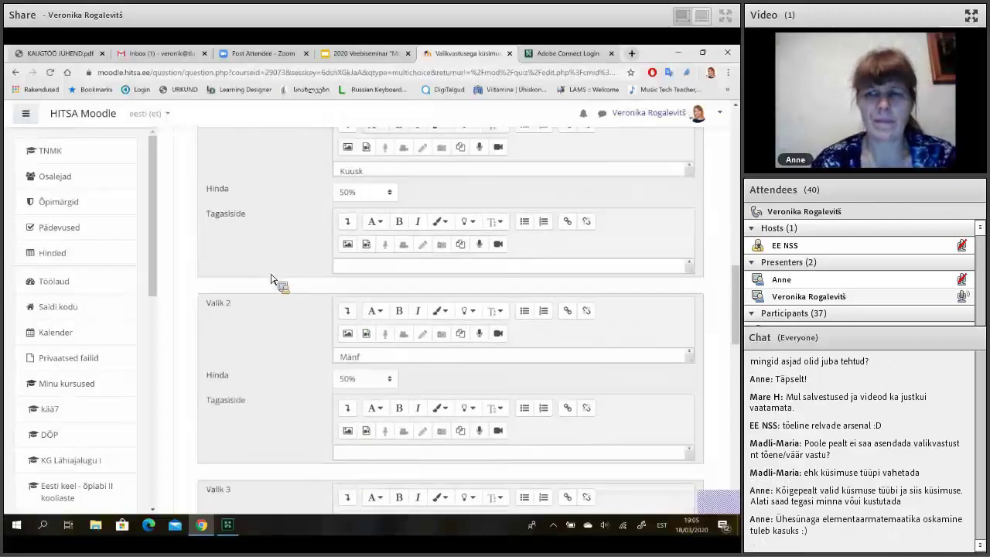
{"action": "scroll", "coordinate": [271, 279], "scroll_direction": "up", "scroll_amount": 1}
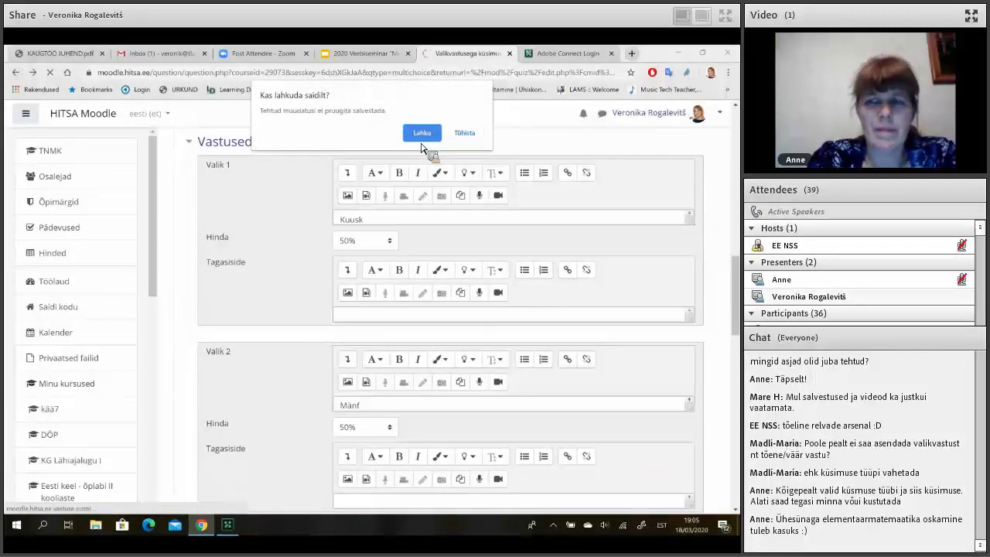
{"action": "left_click", "coordinate": [421, 139]}
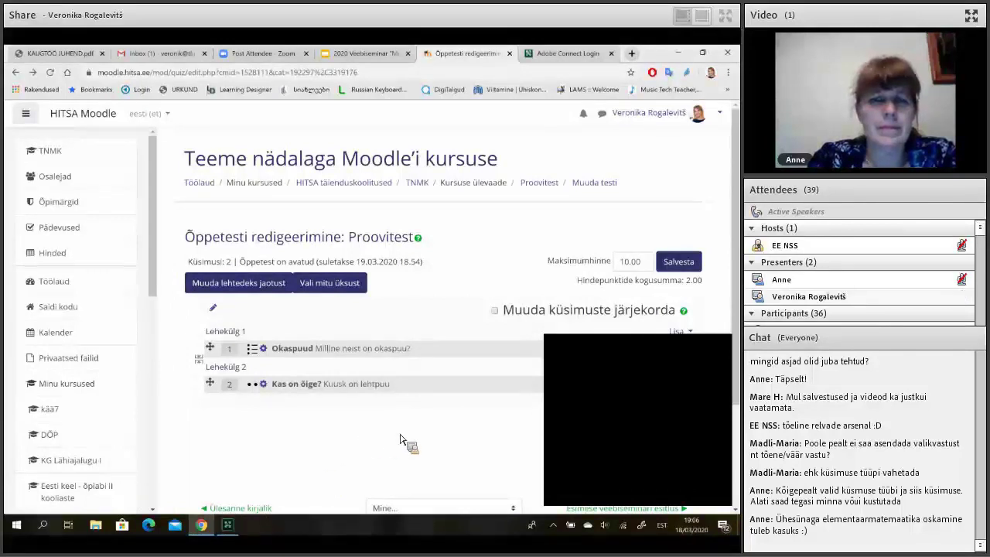
Look through the question types available for adding to Lehekülg 1 of Proovitest, then close the chooser without adding a question.
{"action": "left_click", "coordinate": [678, 332]}
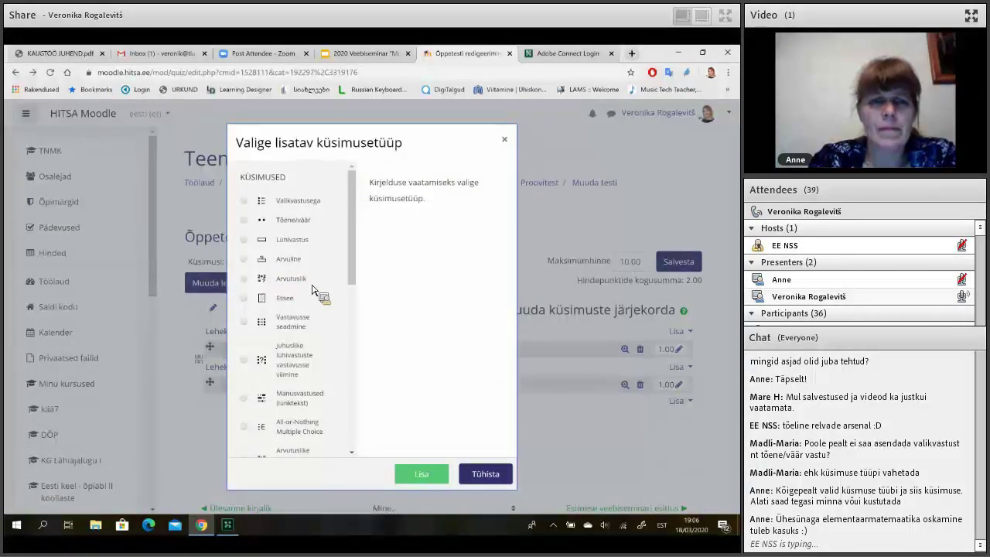
{"action": "scroll", "coordinate": [313, 289], "scroll_direction": "down", "scroll_amount": 1}
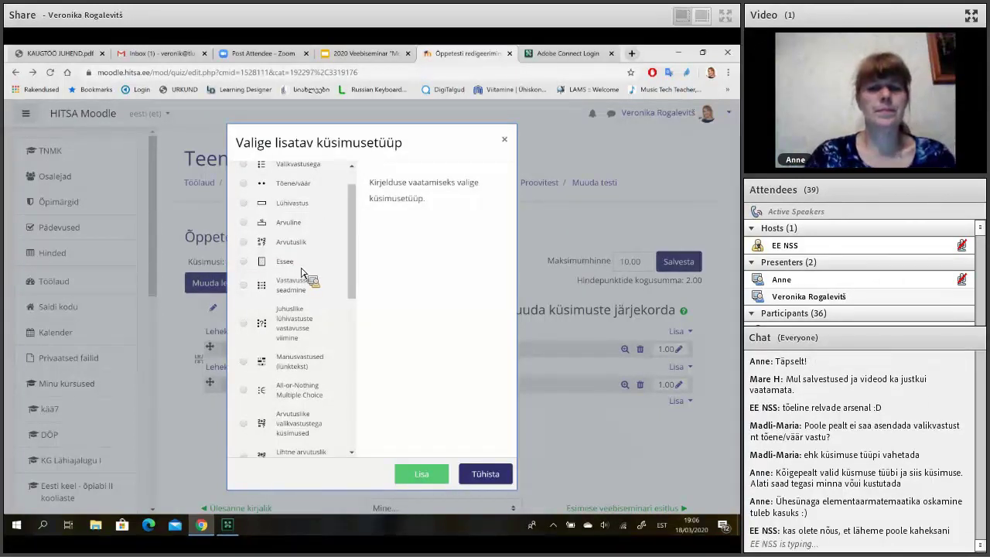
{"action": "scroll", "coordinate": [302, 273], "scroll_direction": "down", "scroll_amount": 1}
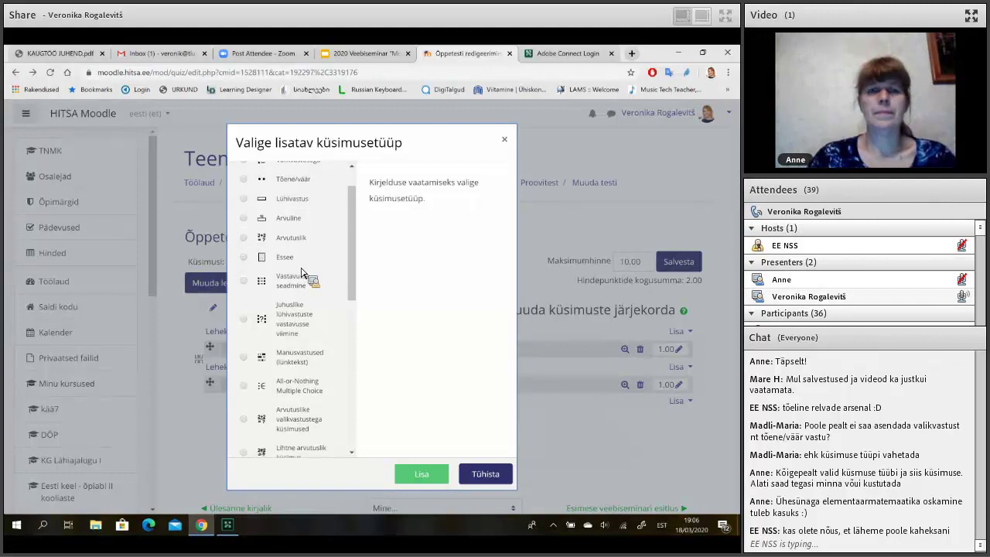
{"action": "scroll", "coordinate": [301, 272], "scroll_direction": "down", "scroll_amount": 1}
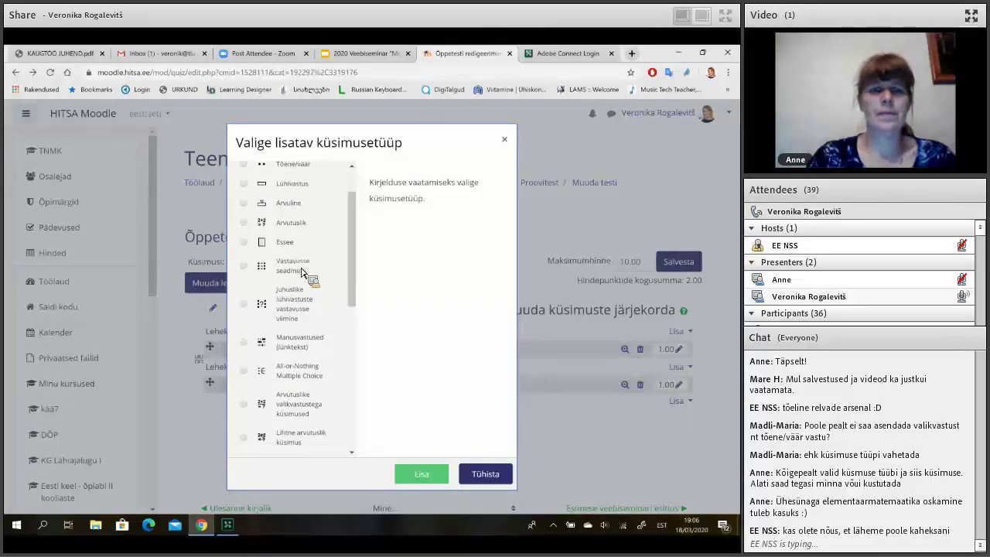
{"action": "scroll", "coordinate": [302, 272], "scroll_direction": "down", "scroll_amount": 1}
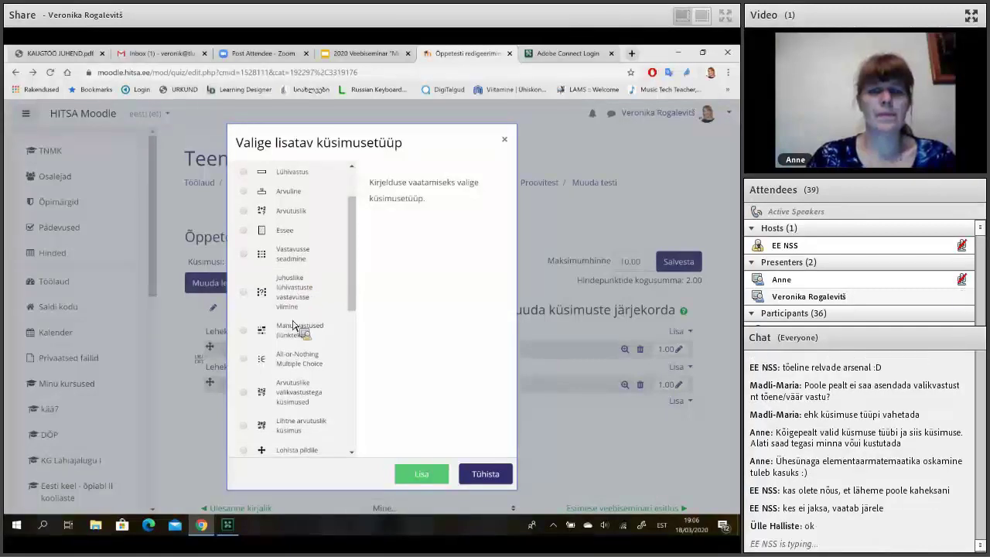
{"action": "scroll", "coordinate": [302, 324], "scroll_direction": "down", "scroll_amount": 4}
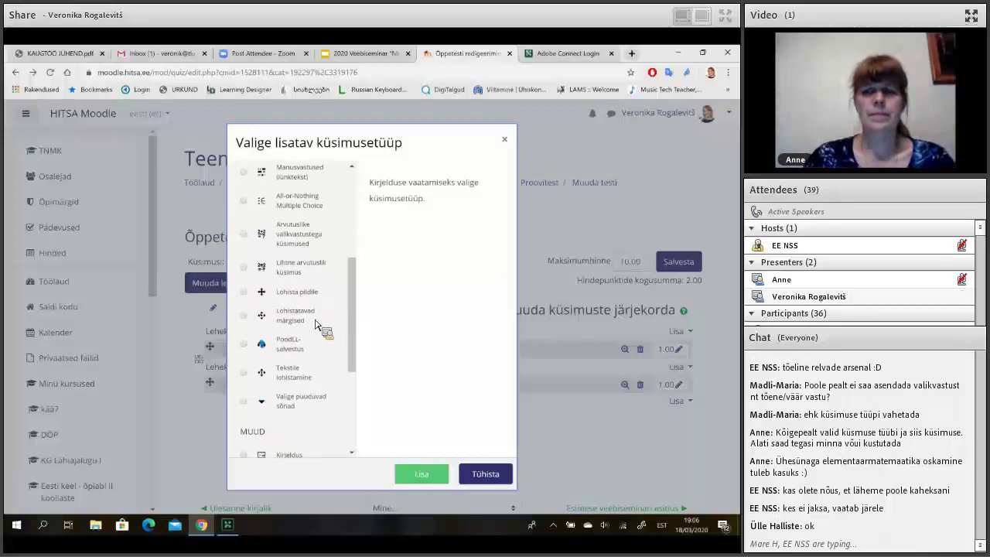
{"action": "scroll", "coordinate": [312, 374], "scroll_direction": "down", "scroll_amount": 1}
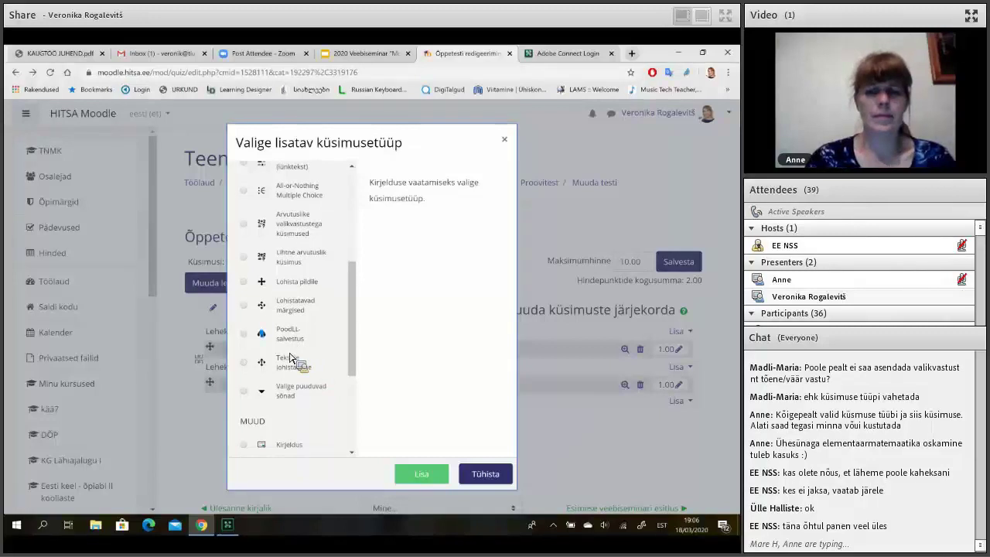
{"action": "scroll", "coordinate": [290, 358], "scroll_direction": "down", "scroll_amount": 2}
{"action": "scroll", "coordinate": [294, 363], "scroll_direction": "up", "scroll_amount": 4}
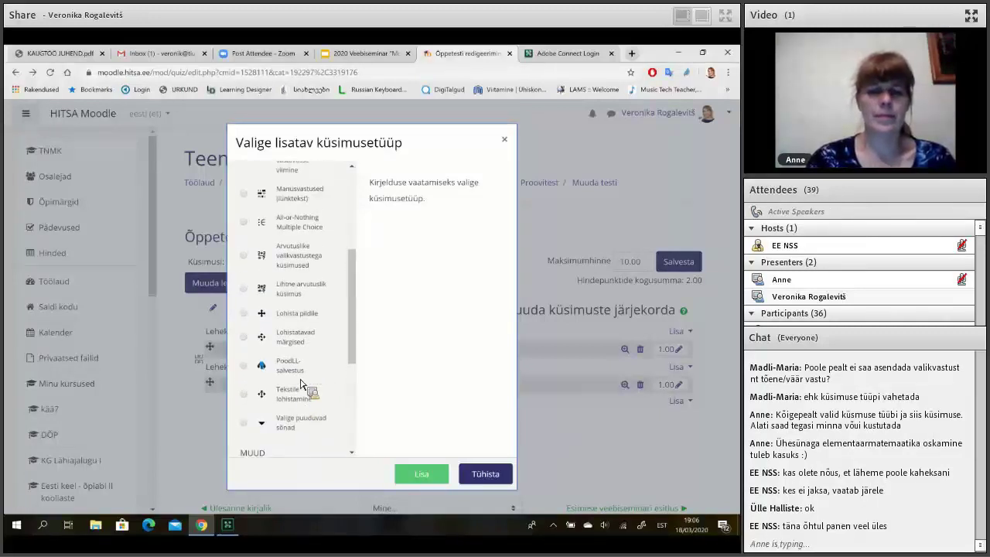
{"action": "scroll", "coordinate": [309, 388], "scroll_direction": "up", "scroll_amount": 5}
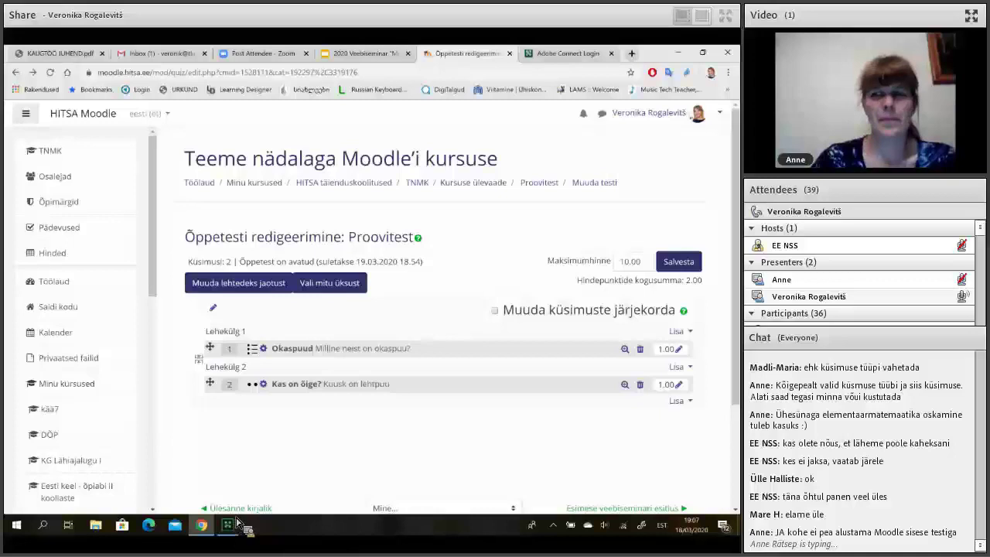
Return to the TNMK course page and open the Proovitest activity to view its overview.
{"action": "left_click", "coordinate": [422, 188]}
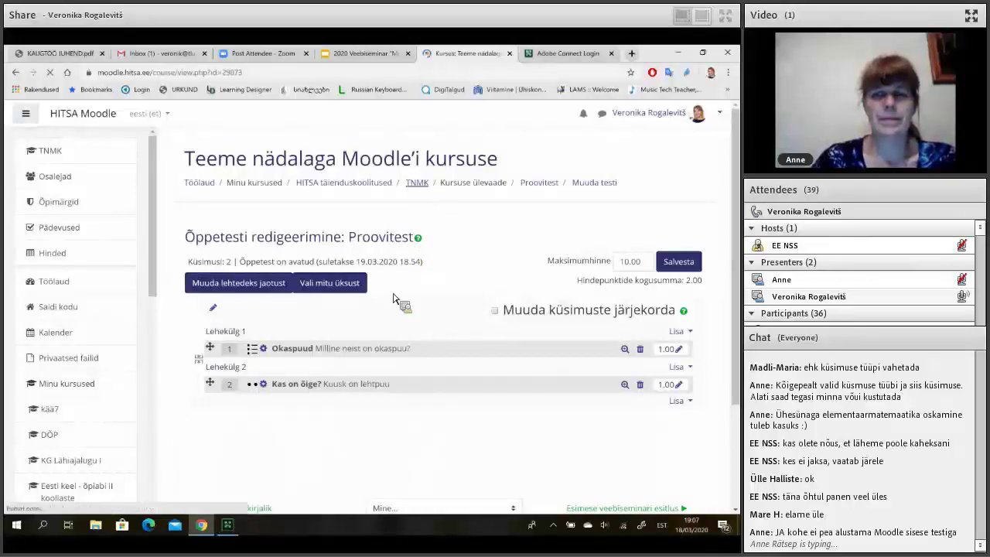
{"action": "scroll", "coordinate": [260, 291], "scroll_direction": "down", "scroll_amount": 5}
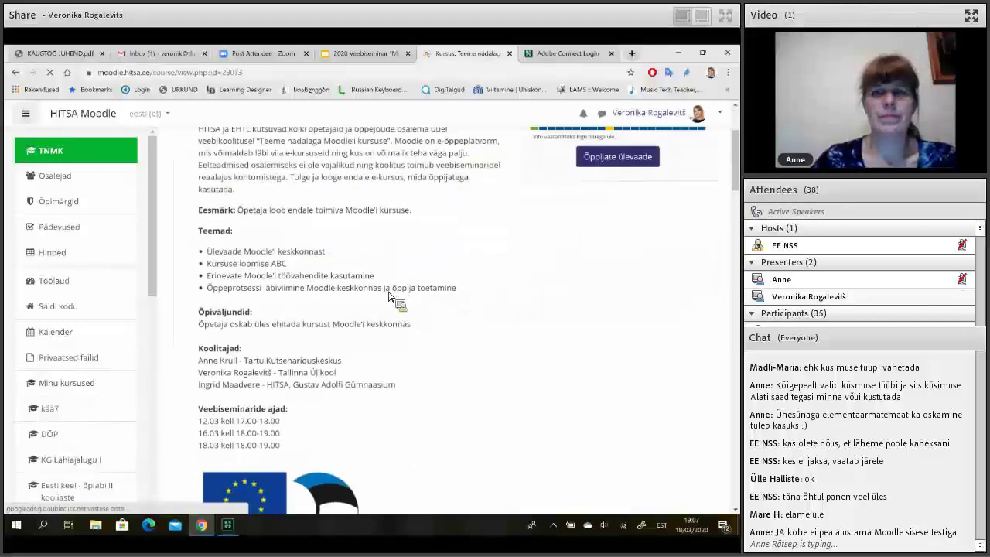
{"action": "scroll", "coordinate": [260, 291], "scroll_direction": "down", "scroll_amount": 4}
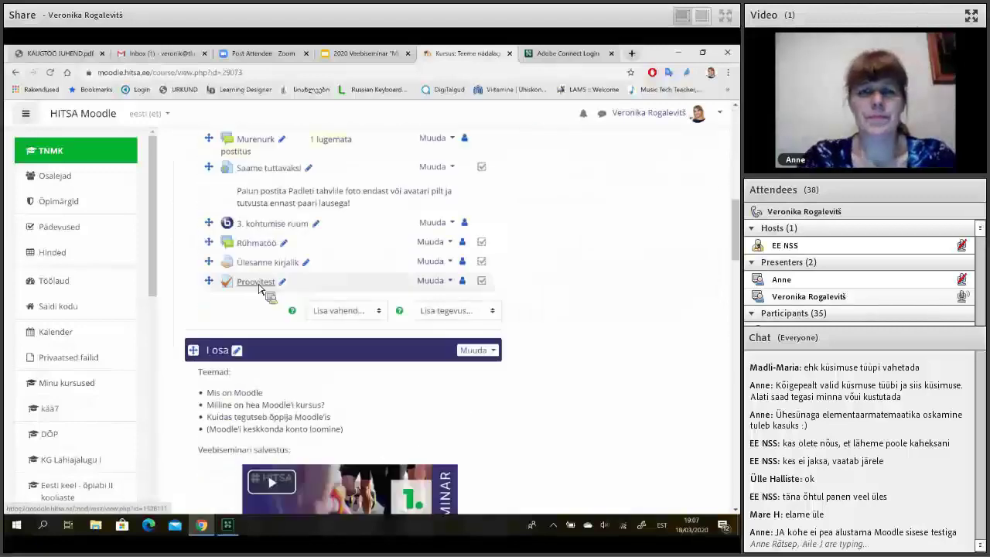
{"action": "left_click", "coordinate": [260, 283]}
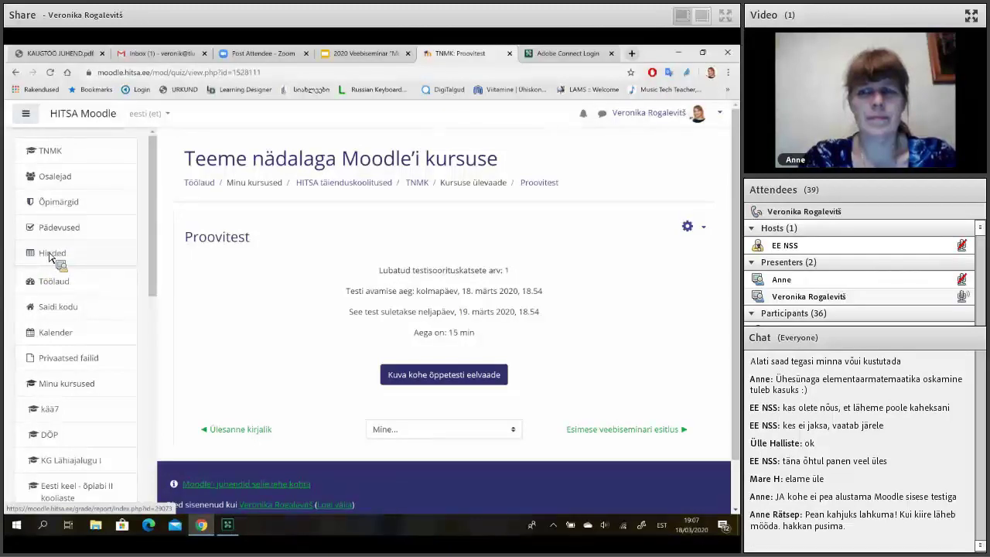
Open the TNMK course's Hinded report and examine participants' grades across all activity columns, including Proovitest and Kursus kokku.
{"action": "left_click", "coordinate": [51, 254]}
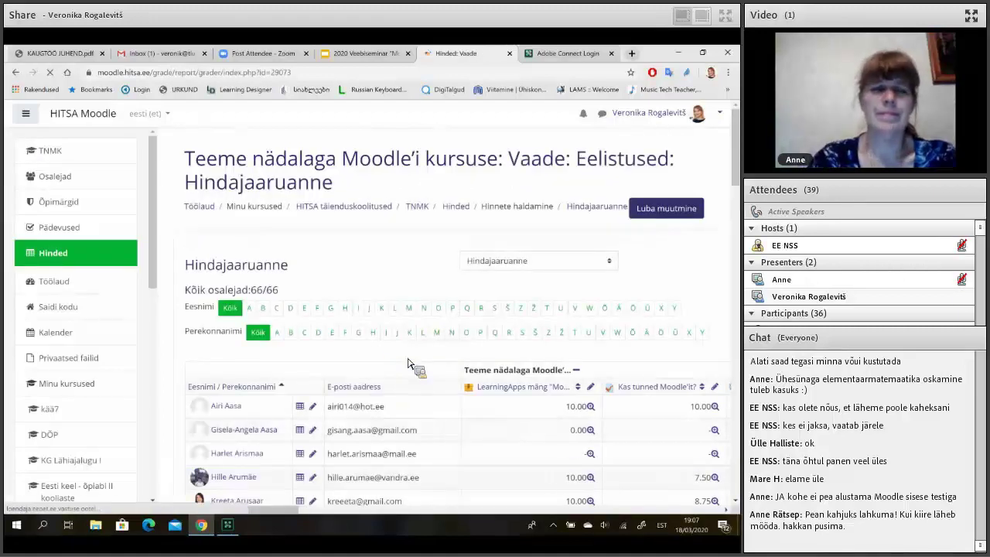
{"action": "scroll", "coordinate": [410, 363], "scroll_direction": "down", "scroll_amount": 3}
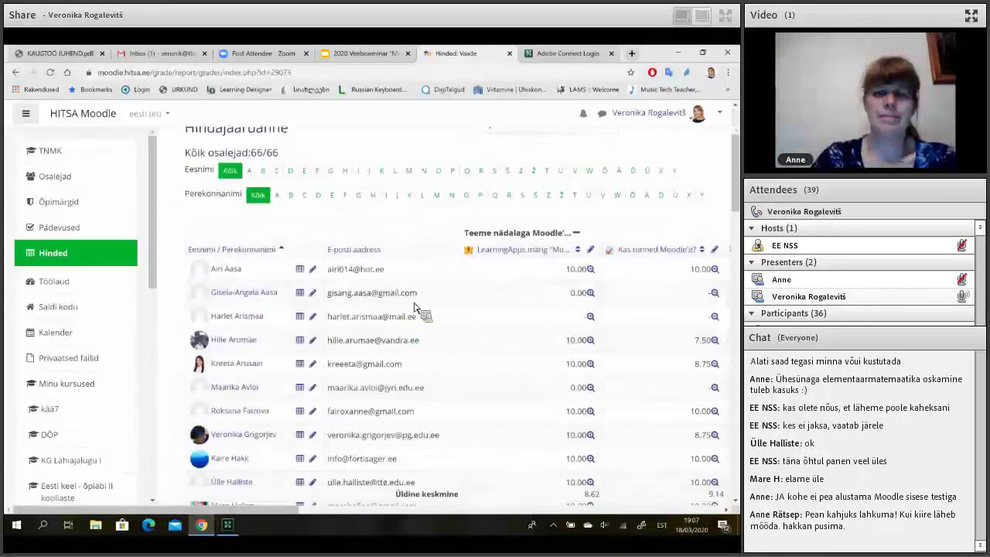
{"action": "scroll", "coordinate": [588, 367], "scroll_direction": "down", "scroll_amount": 1}
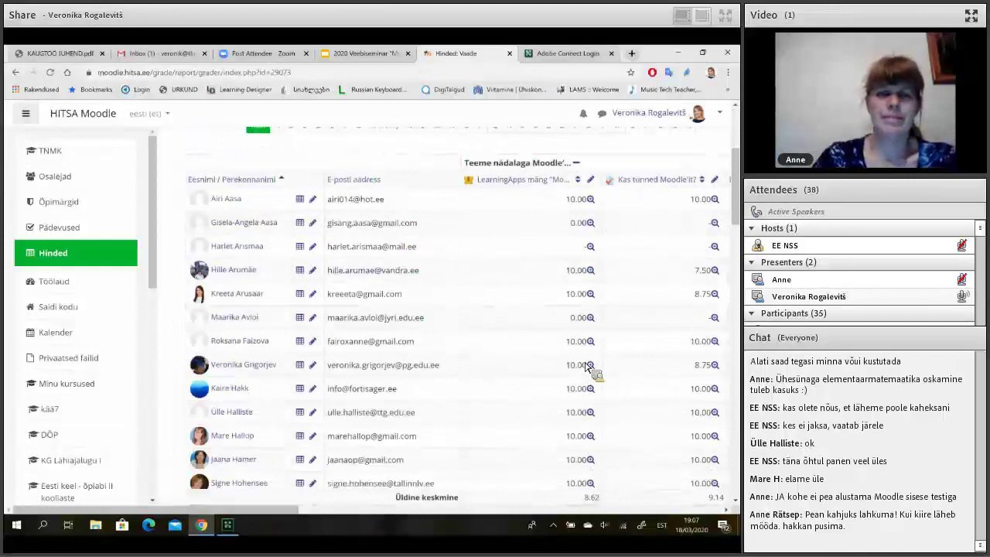
{"action": "scroll", "coordinate": [585, 367], "scroll_direction": "right", "scroll_amount": 5}
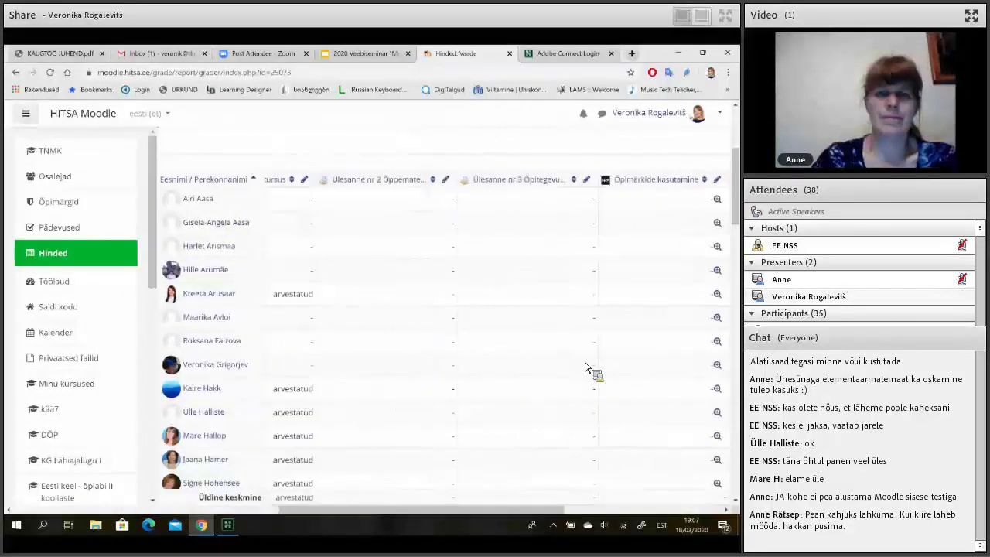
{"action": "scroll", "coordinate": [553, 369], "scroll_direction": "right", "scroll_amount": 5}
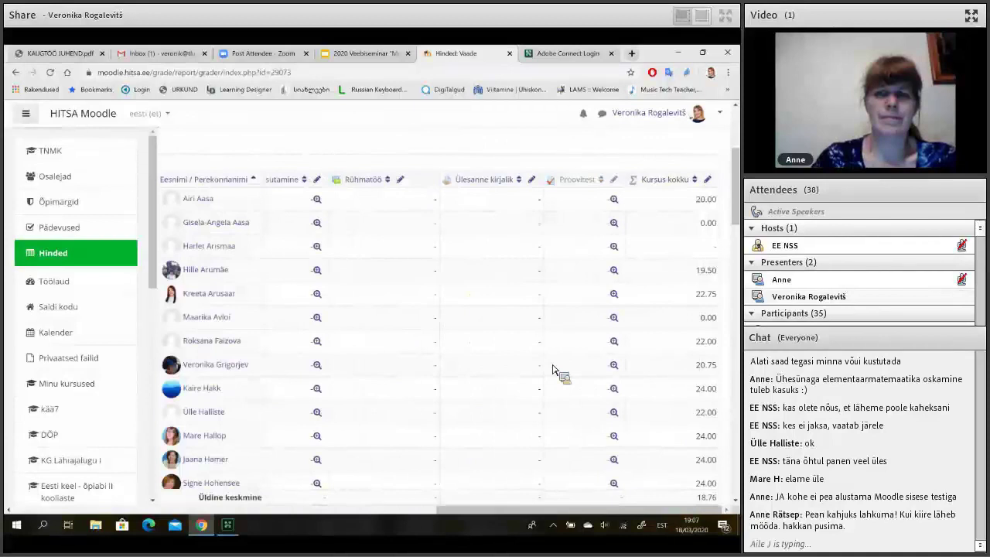
{"action": "scroll", "coordinate": [553, 370], "scroll_direction": "left", "scroll_amount": 10}
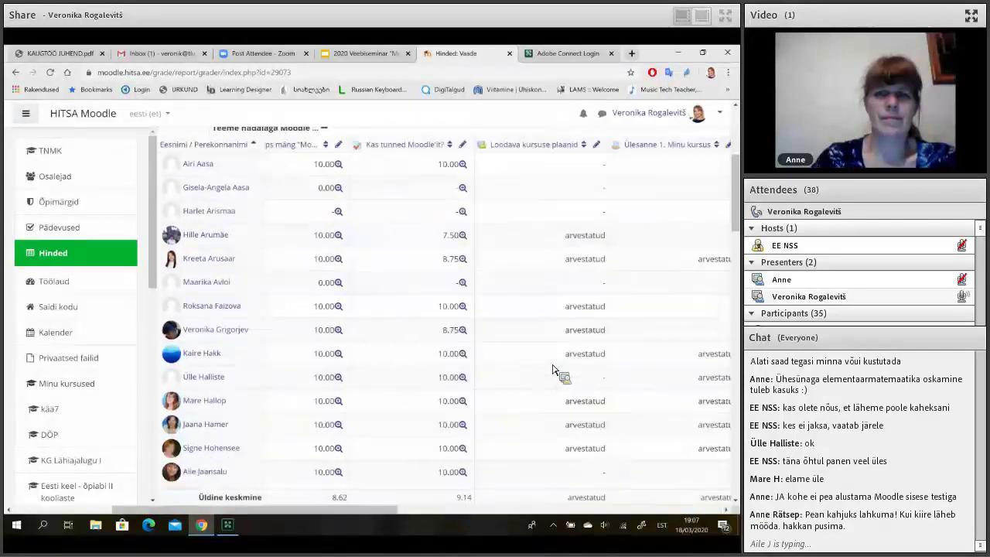
{"action": "scroll", "coordinate": [464, 287], "scroll_direction": "left", "scroll_amount": 5}
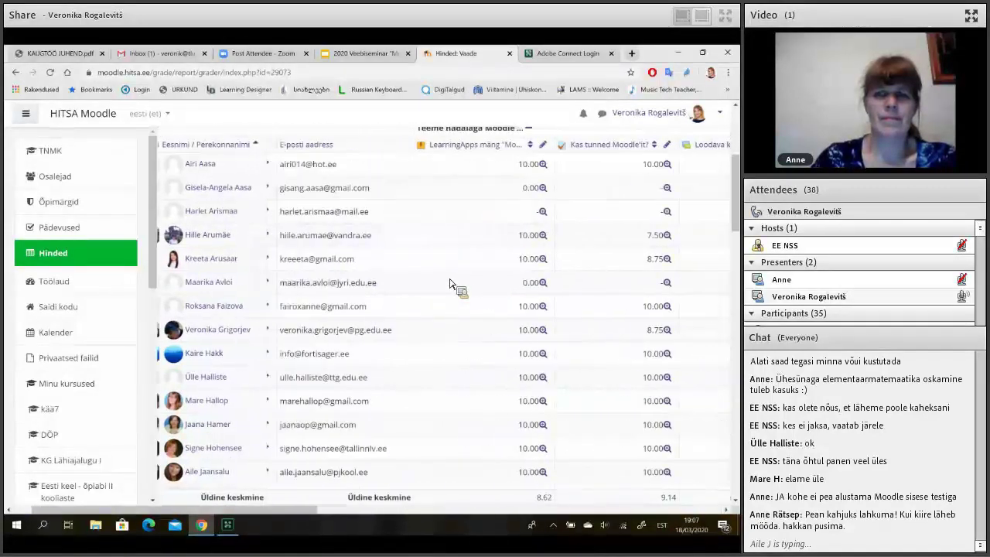
{"action": "scroll", "coordinate": [452, 283], "scroll_direction": "up", "scroll_amount": 5}
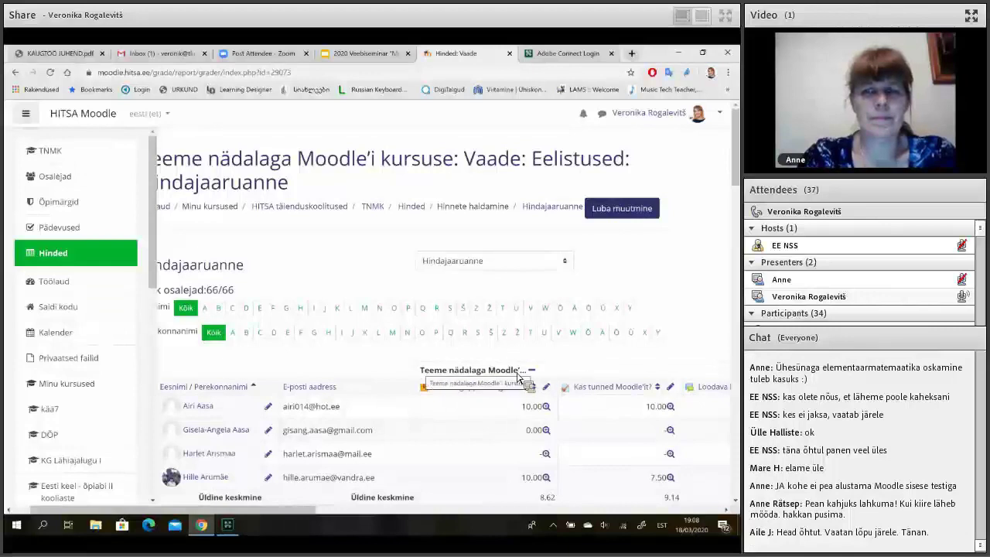
{"action": "scroll", "coordinate": [631, 427], "scroll_direction": "right", "scroll_amount": 6}
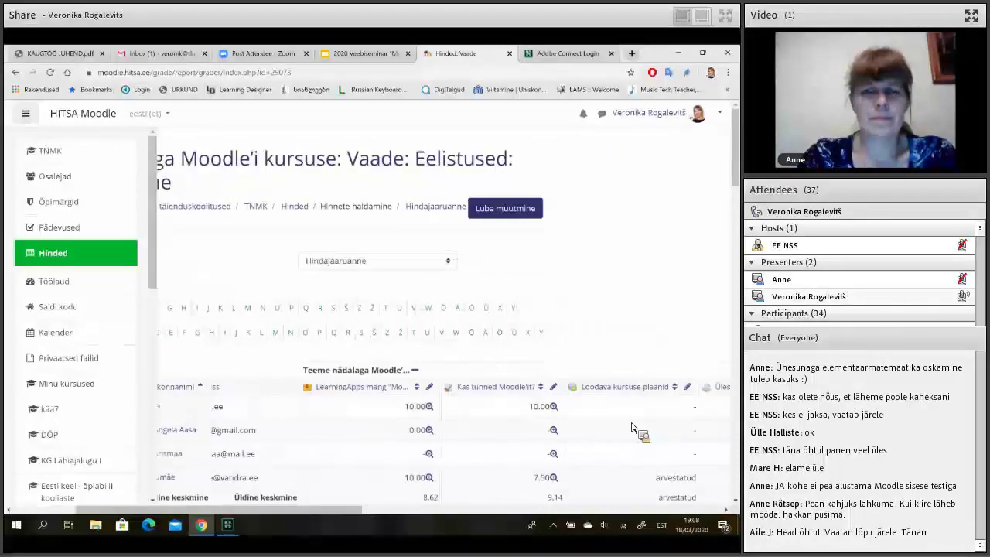
{"action": "scroll", "coordinate": [631, 428], "scroll_direction": "right", "scroll_amount": 3}
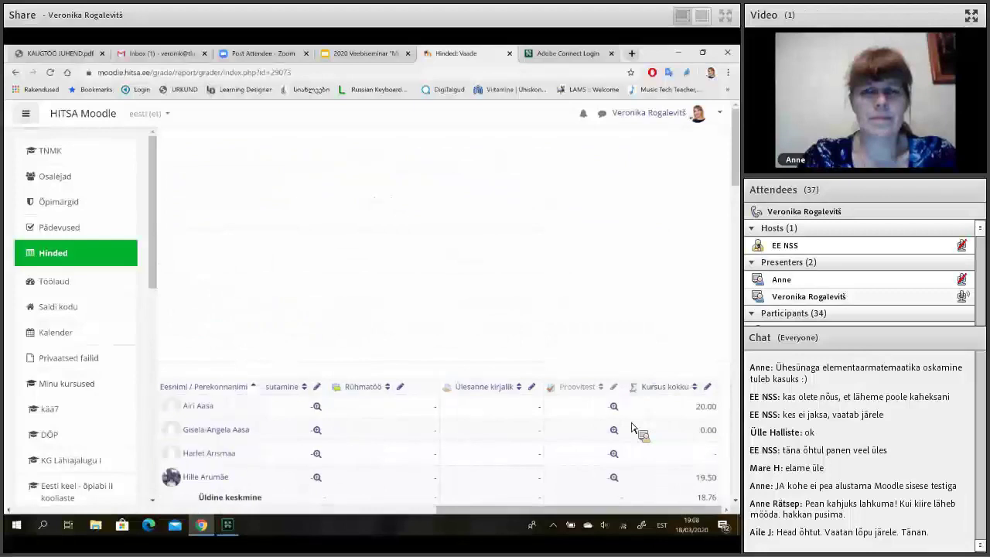
{"action": "scroll", "coordinate": [433, 408], "scroll_direction": "left", "scroll_amount": 9}
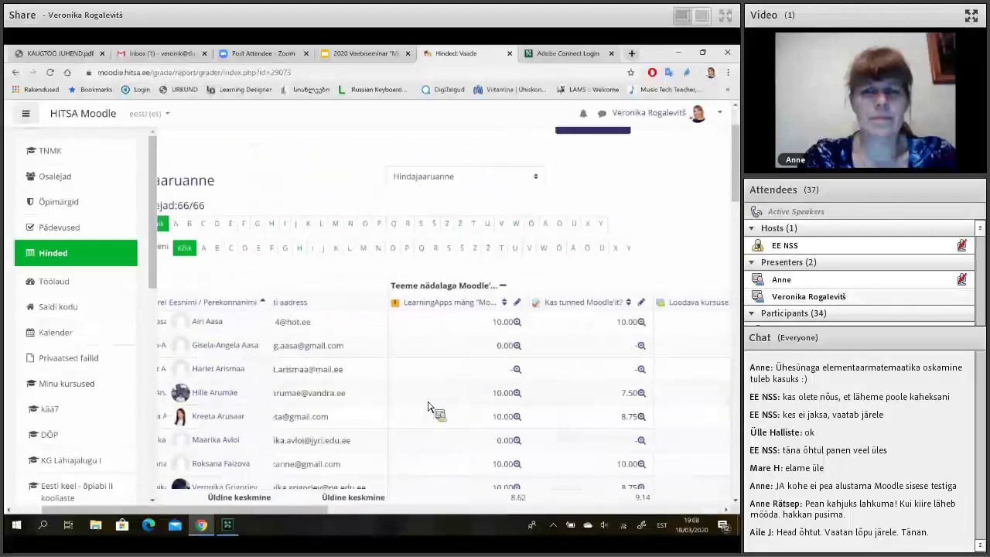
{"action": "scroll", "coordinate": [430, 408], "scroll_direction": "left", "scroll_amount": 1}
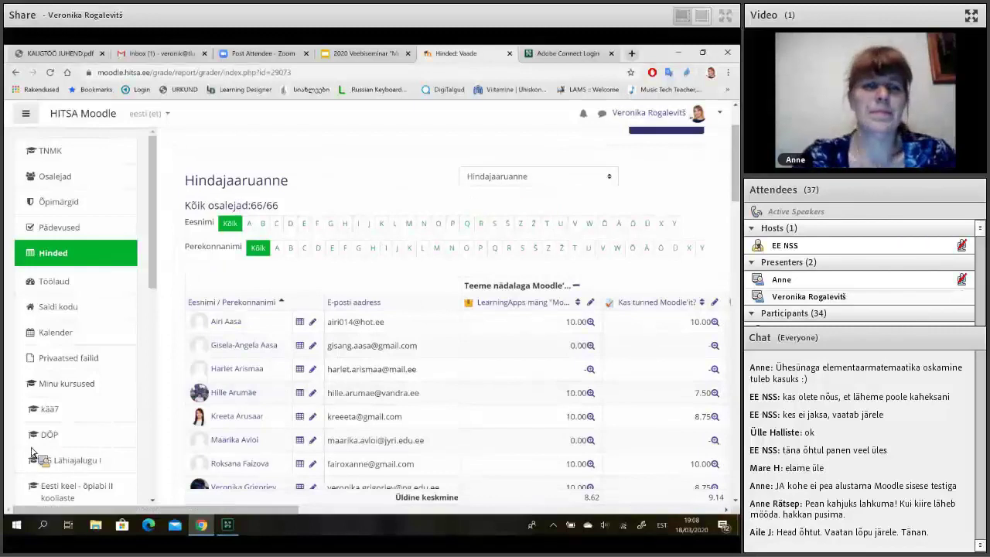
Switch to the Digiõpe_2019 course.
{"action": "scroll", "coordinate": [46, 416], "scroll_direction": "down", "scroll_amount": 10}
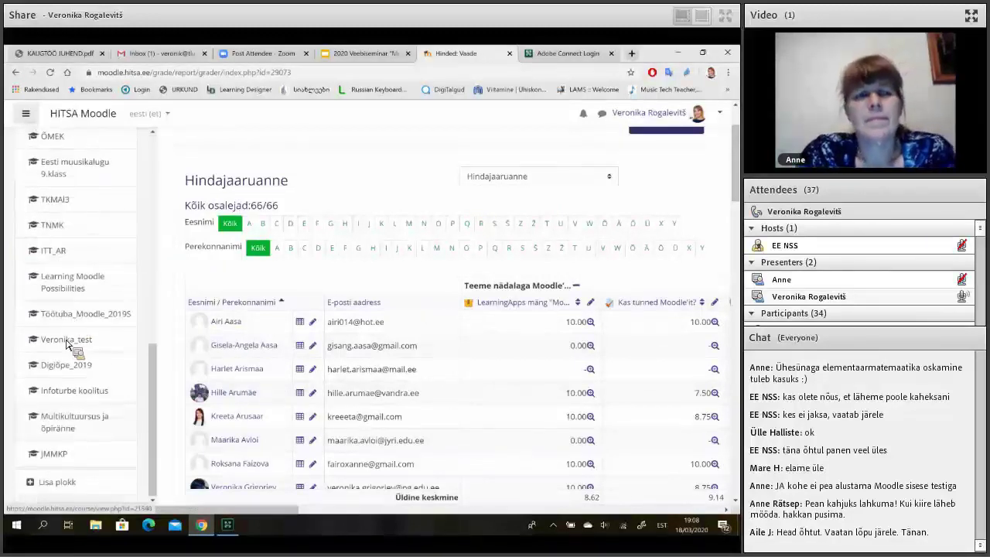
{"action": "left_click", "coordinate": [67, 341]}
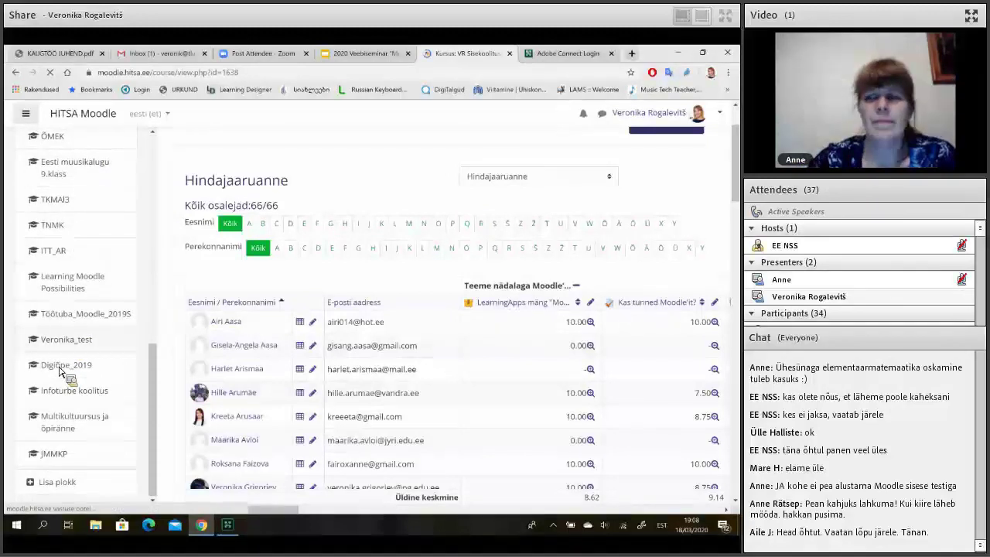
{"action": "left_click", "coordinate": [62, 368]}
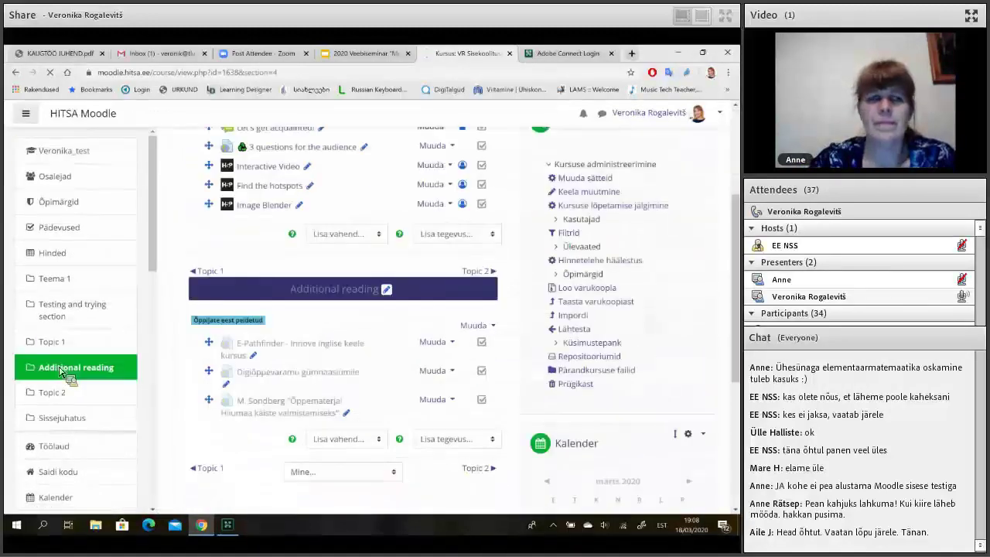
{"action": "scroll", "coordinate": [61, 372], "scroll_direction": "down", "scroll_amount": 10}
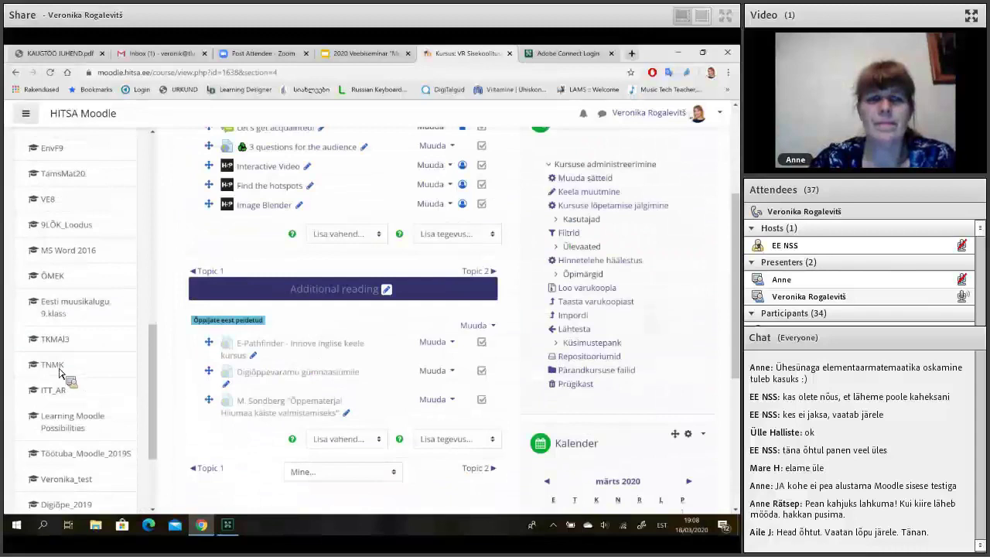
{"action": "scroll", "coordinate": [58, 375], "scroll_direction": "down", "scroll_amount": 1}
{"action": "left_click", "coordinate": [56, 374]}
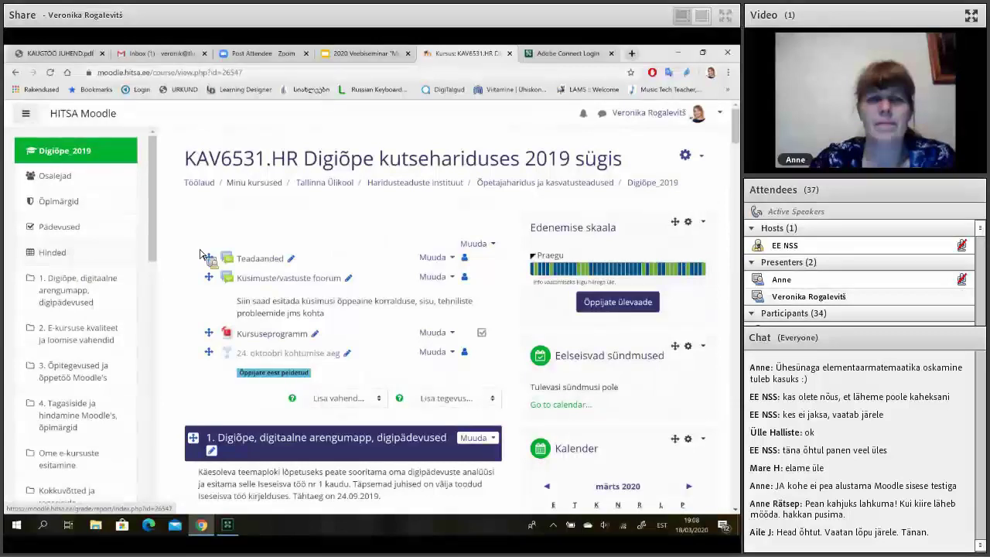
Open Hinnetelehe häälestus in the Digiõpe_2019 course's grades and look over the Harjutused category with its items, weights and maximum grades.
{"action": "left_click", "coordinate": [74, 261]}
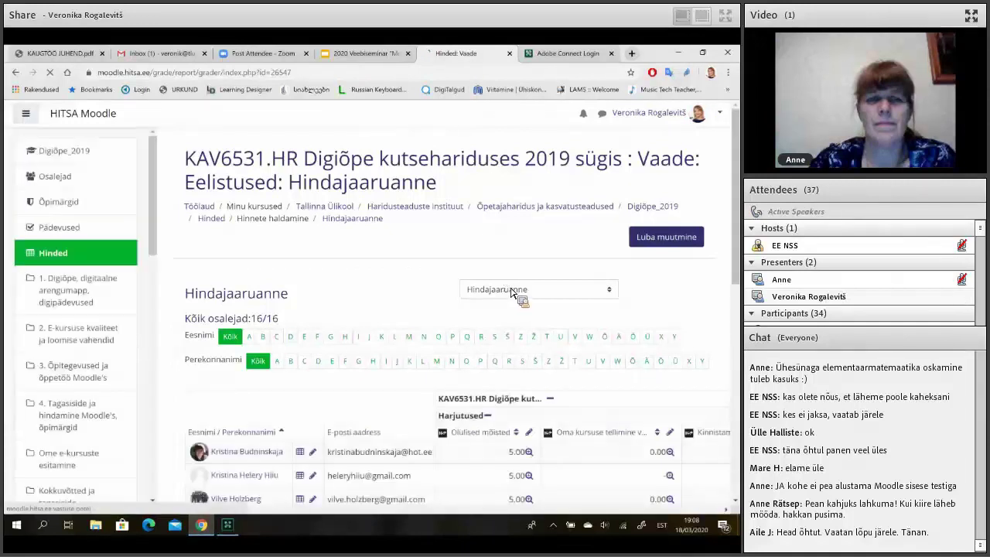
{"action": "left_click", "coordinate": [512, 291]}
{"action": "scroll", "coordinate": [522, 207], "scroll_direction": "down", "scroll_amount": 1}
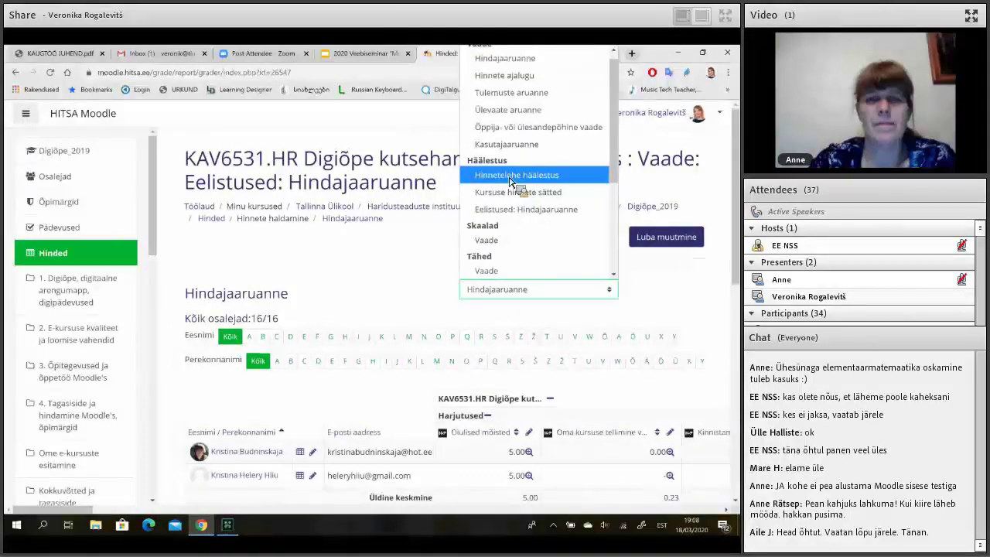
{"action": "left_click", "coordinate": [510, 177]}
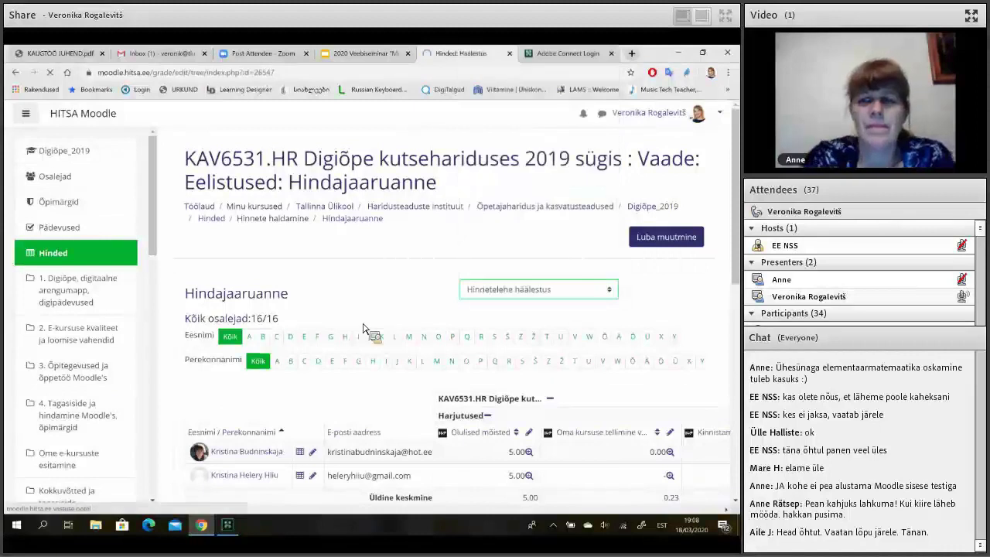
{"action": "scroll", "coordinate": [363, 329], "scroll_direction": "down", "scroll_amount": 3}
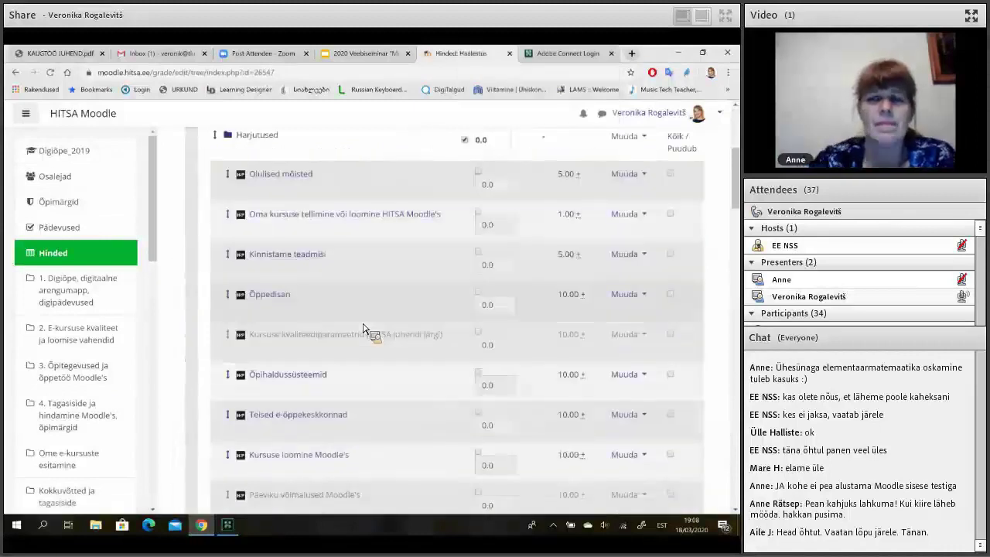
{"action": "scroll", "coordinate": [363, 329], "scroll_direction": "up", "scroll_amount": 1}
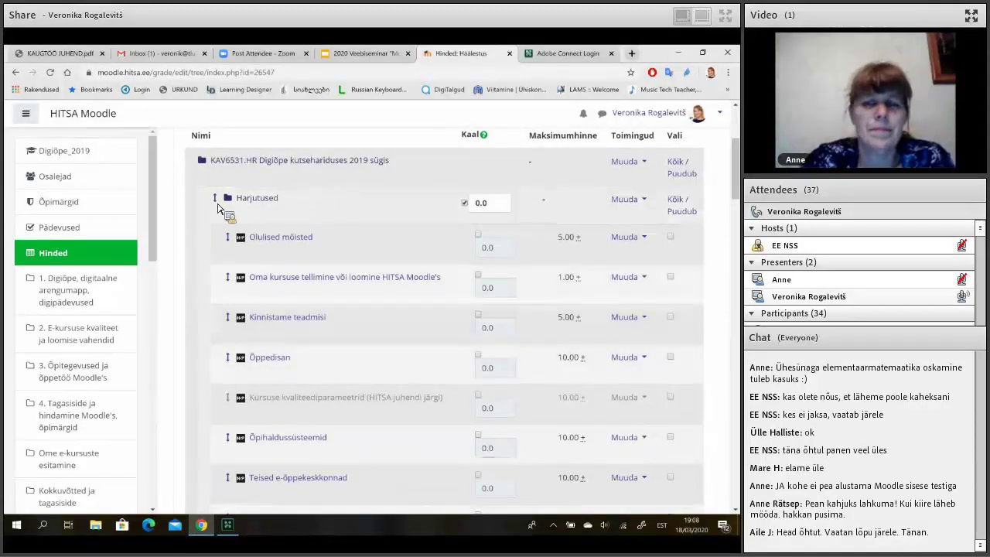
Look through the remaining items in Hinnetelehe häälestus, including the Harjutused and Lisapunktid categories, and switch to the Adobe Connect Login page.
{"action": "left_click_drag", "start_coordinate": [217, 207], "coordinate": [312, 329]}
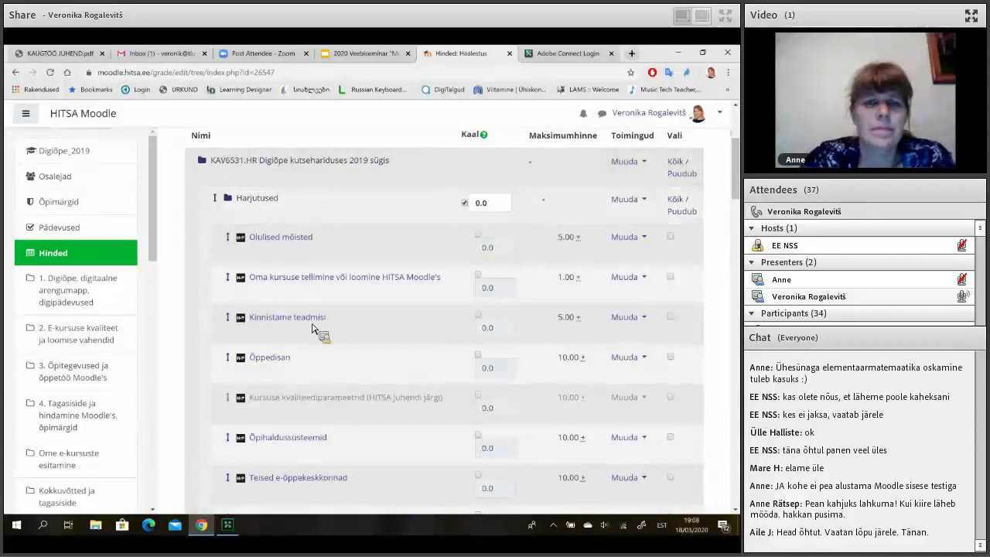
{"action": "scroll", "coordinate": [313, 328], "scroll_direction": "down", "scroll_amount": 3}
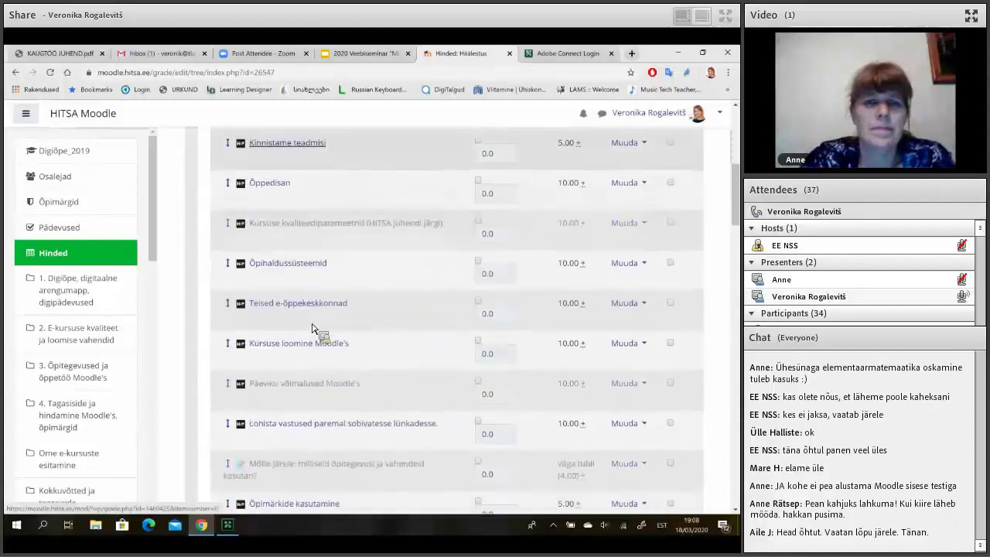
{"action": "scroll", "coordinate": [312, 328], "scroll_direction": "down", "scroll_amount": 3}
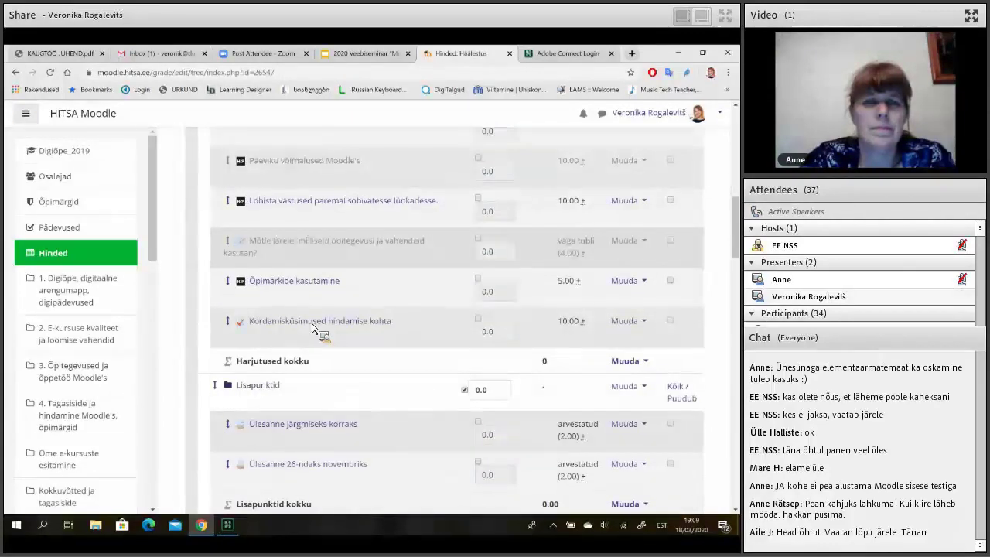
{"action": "left_click_drag", "start_coordinate": [312, 329], "coordinate": [228, 377]}
{"action": "scroll", "coordinate": [312, 332], "scroll_direction": "down", "scroll_amount": 1}
{"action": "scroll", "coordinate": [382, 280], "scroll_direction": "down", "scroll_amount": 1}
{"action": "scroll", "coordinate": [380, 281], "scroll_direction": "down", "scroll_amount": 1}
{"action": "scroll", "coordinate": [377, 255], "scroll_direction": "down", "scroll_amount": 1}
{"action": "scroll", "coordinate": [309, 358], "scroll_direction": "down", "scroll_amount": 1}
{"action": "scroll", "coordinate": [309, 358], "scroll_direction": "down", "scroll_amount": 1}
{"action": "scroll", "coordinate": [309, 359], "scroll_direction": "down", "scroll_amount": 1}
{"action": "scroll", "coordinate": [310, 359], "scroll_direction": "down", "scroll_amount": 1}
{"action": "scroll", "coordinate": [310, 359], "scroll_direction": "down", "scroll_amount": 1}
{"action": "scroll", "coordinate": [309, 359], "scroll_direction": "down", "scroll_amount": 1}
{"action": "scroll", "coordinate": [309, 359], "scroll_direction": "down", "scroll_amount": 1}
{"action": "scroll", "coordinate": [309, 359], "scroll_direction": "down", "scroll_amount": 10}
{"action": "scroll", "coordinate": [310, 359], "scroll_direction": "down", "scroll_amount": 5}
{"action": "scroll", "coordinate": [77, 223], "scroll_direction": "up", "scroll_amount": 10}
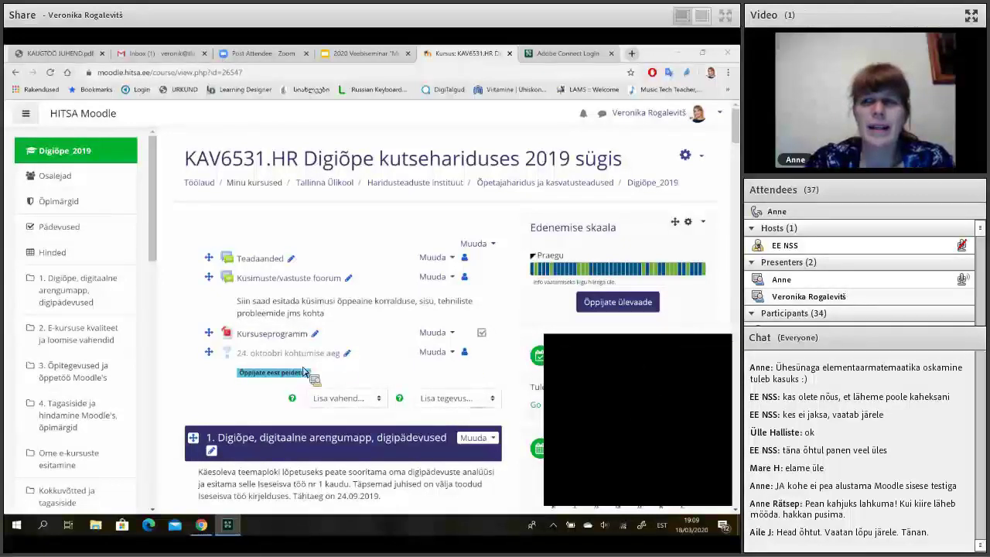
{"action": "left_click", "coordinate": [567, 54]}
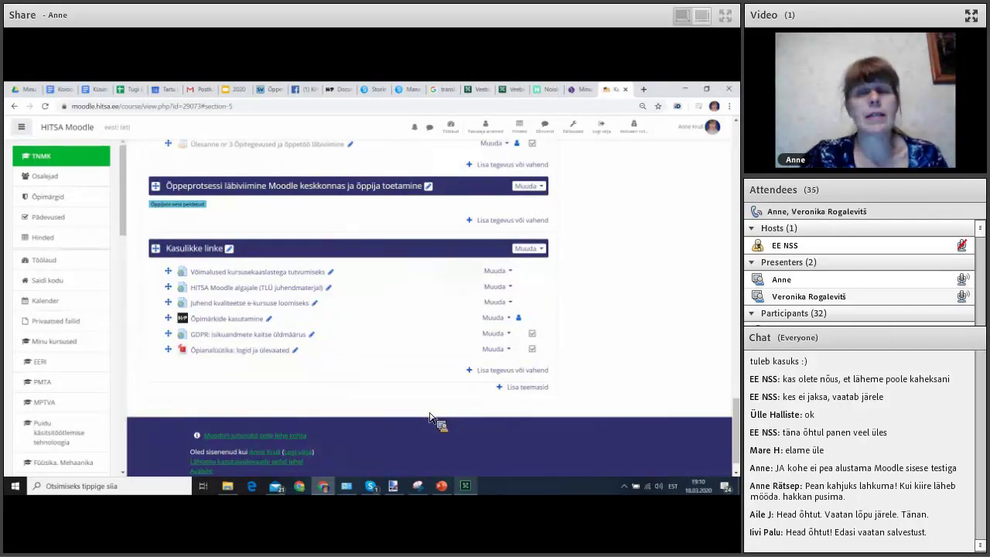
Switch to Sisuloome, open the material "Distantsõpe füüsikas (akordion)" from Minu materjalid and view its accordion sections.
{"action": "left_click", "coordinate": [579, 89]}
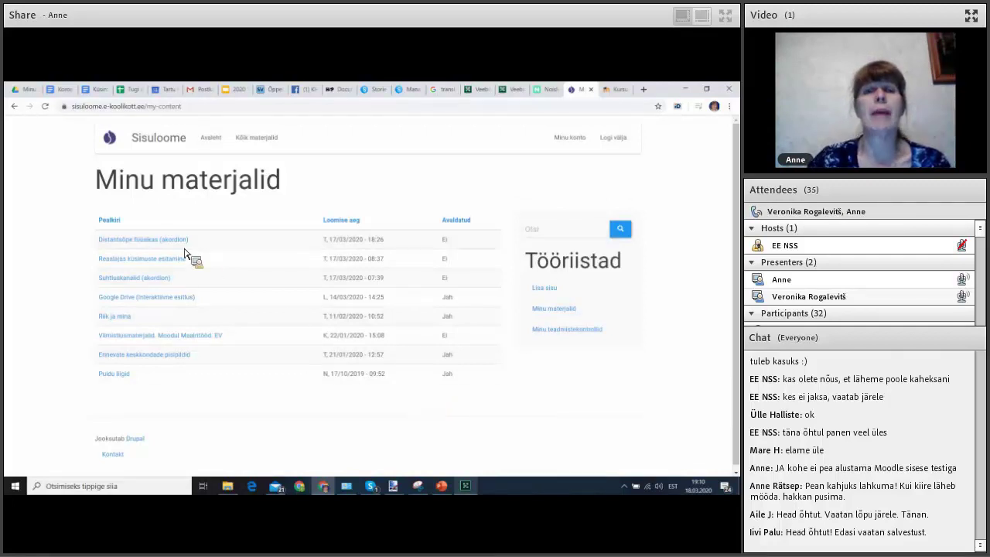
{"action": "left_click", "coordinate": [147, 241]}
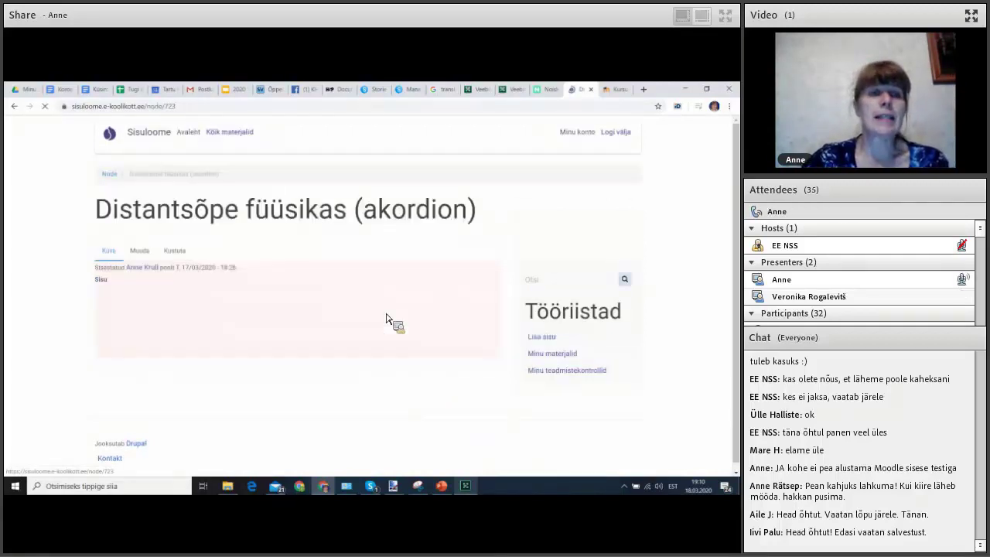
{"action": "scroll", "coordinate": [387, 318], "scroll_direction": "down", "scroll_amount": 3}
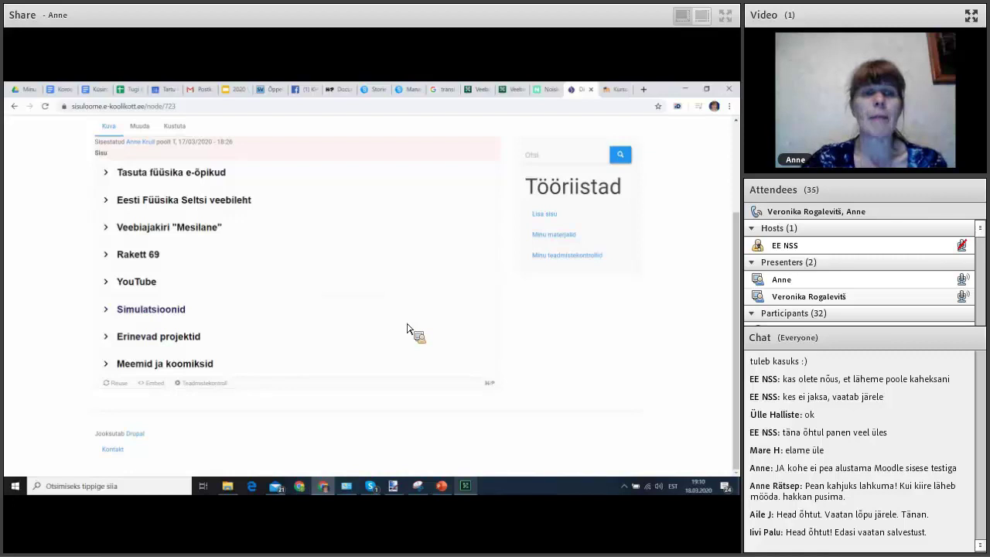
{"action": "scroll", "coordinate": [408, 329], "scroll_direction": "up", "scroll_amount": 1}
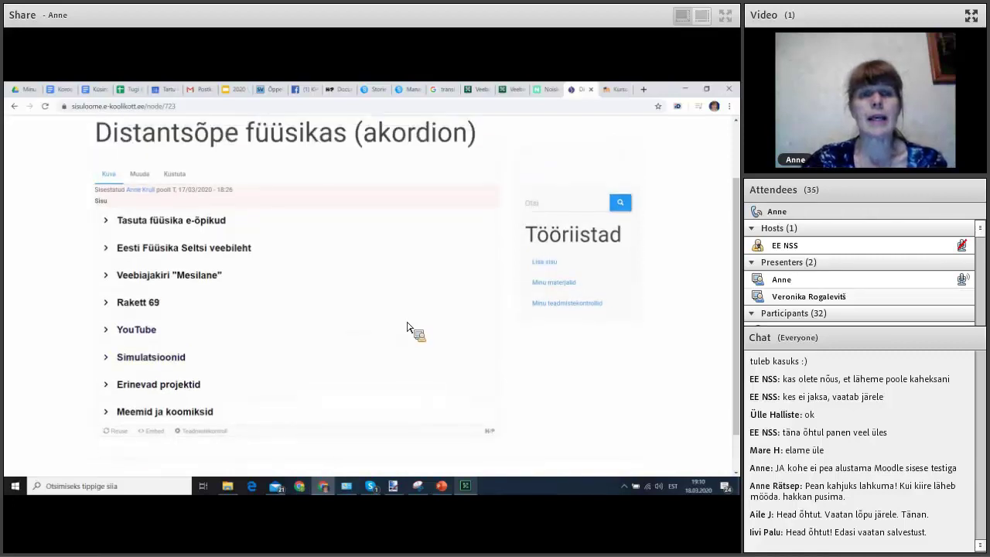
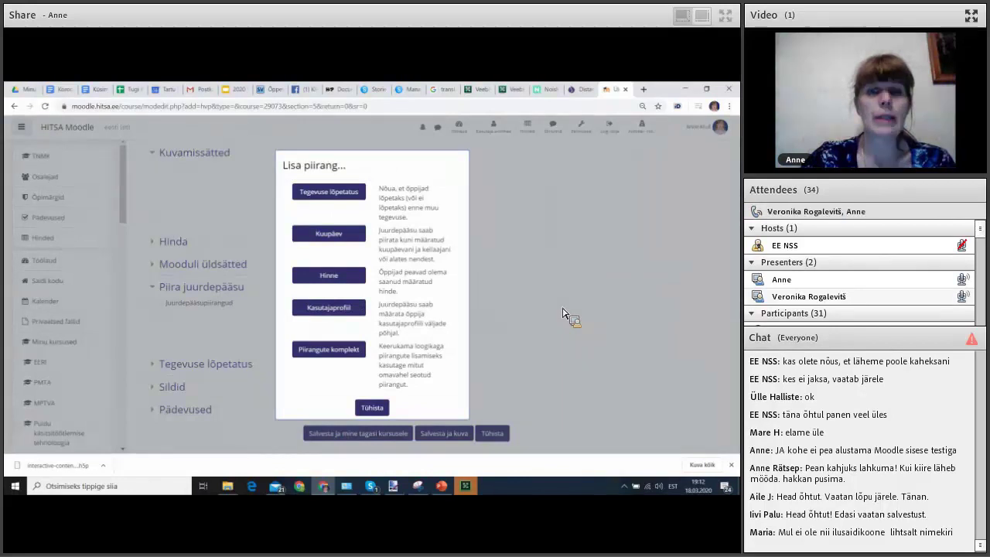
Dismiss the Lisa piirang dialog without adding a restriction and save the new H5P activity so that it is displayed.
{"action": "left_click", "coordinate": [372, 407]}
{"action": "scroll", "coordinate": [534, 355], "scroll_direction": "down", "scroll_amount": 1}
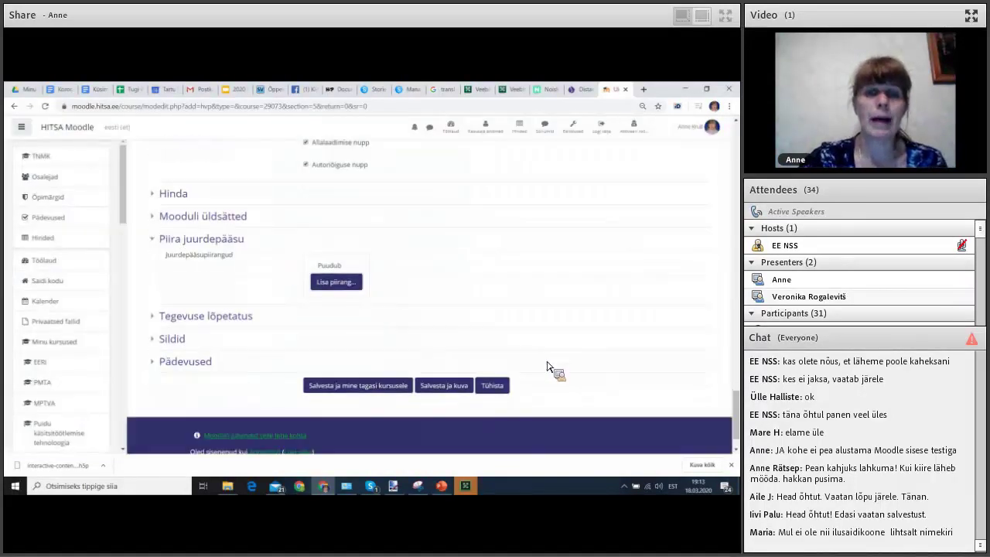
{"action": "left_click", "coordinate": [430, 389]}
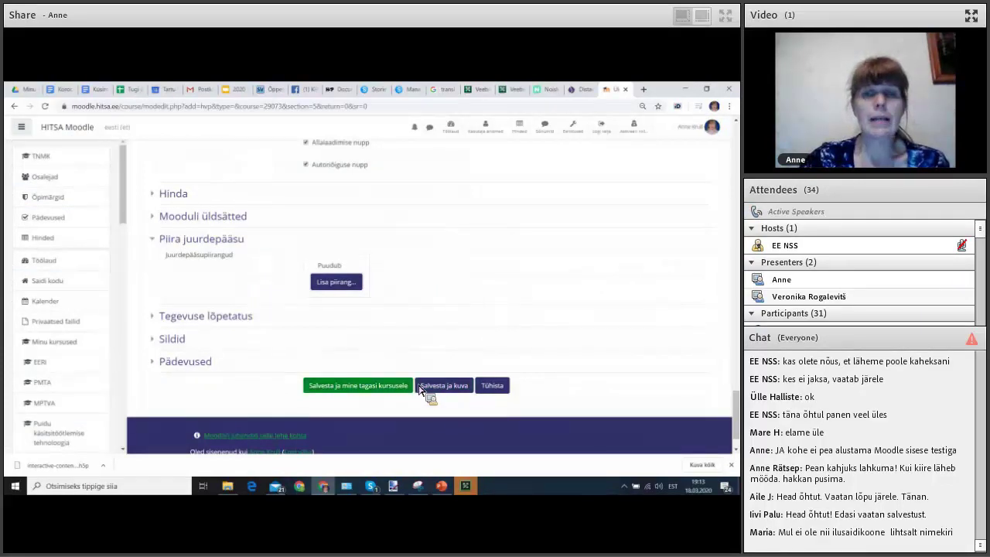
{"action": "left_click", "coordinate": [431, 390]}
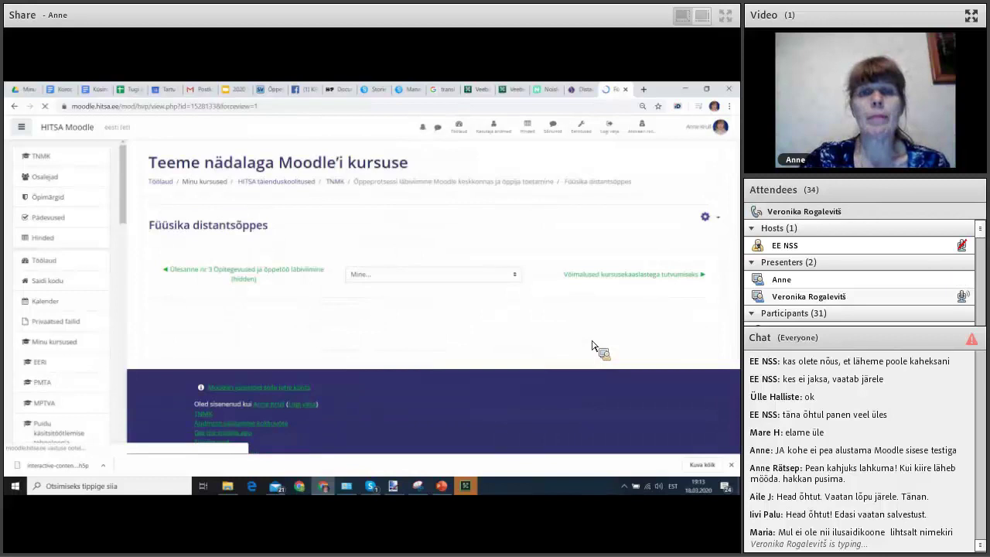
{"action": "scroll", "coordinate": [601, 341], "scroll_direction": "down", "scroll_amount": 1}
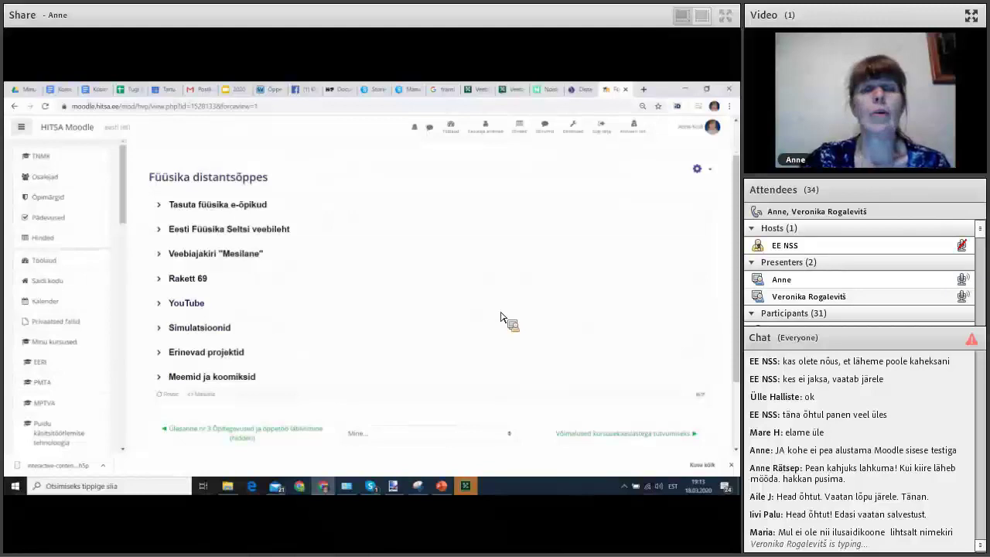
Try out the Füüsika distantsõppes accordion by toggling its first two sections and expanding Veebiajakiri "Mesilane".
{"action": "left_click", "coordinate": [258, 207]}
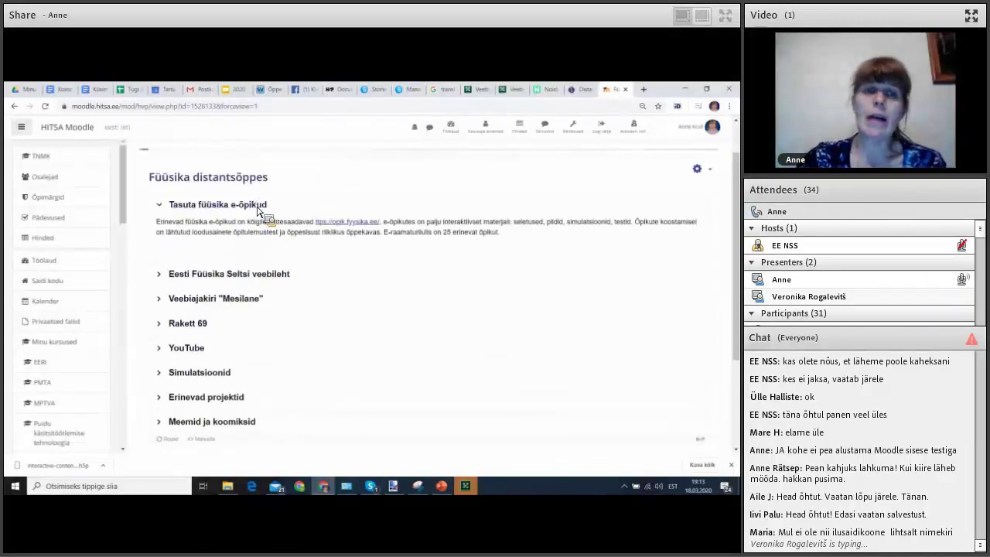
{"action": "left_click", "coordinate": [258, 206]}
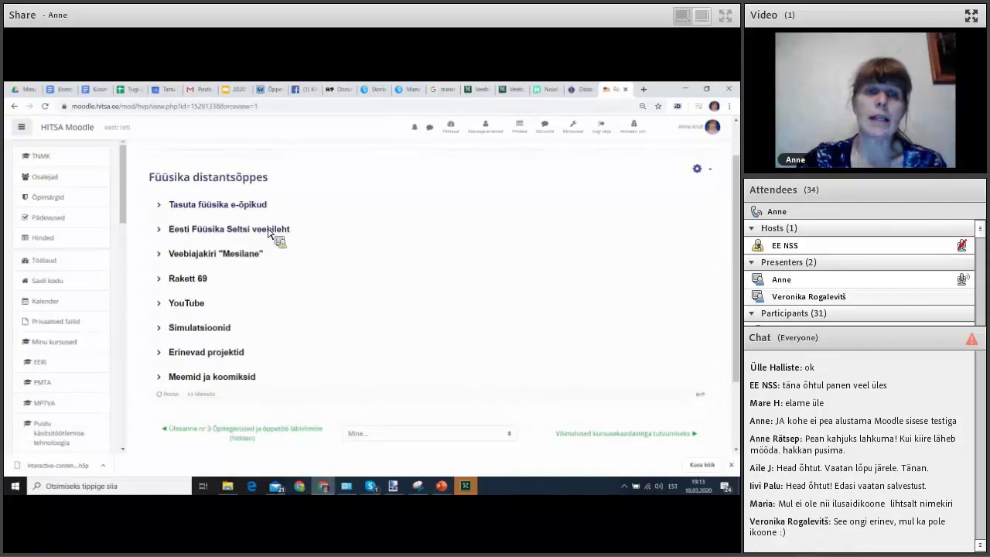
{"action": "left_click", "coordinate": [268, 230]}
{"action": "left_click", "coordinate": [268, 229]}
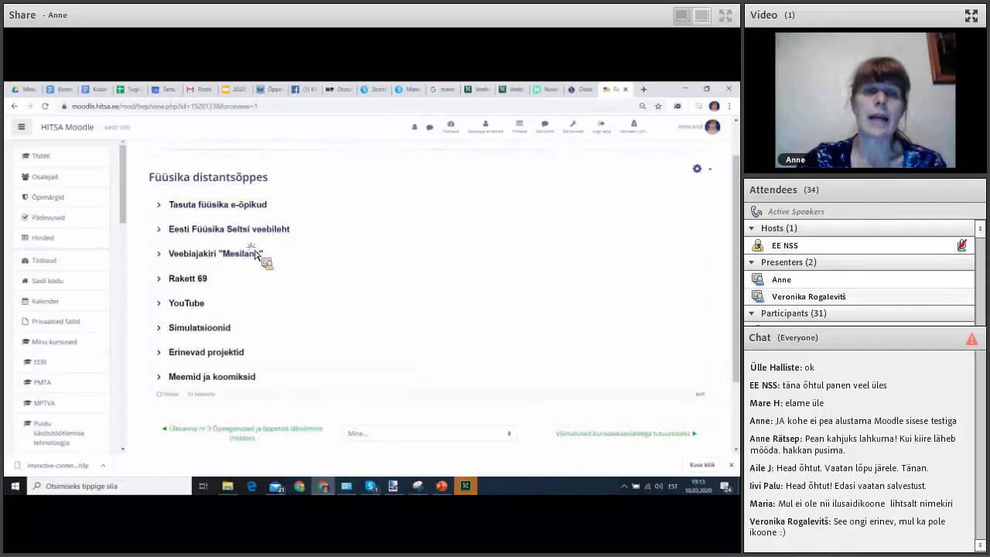
{"action": "left_click", "coordinate": [259, 253]}
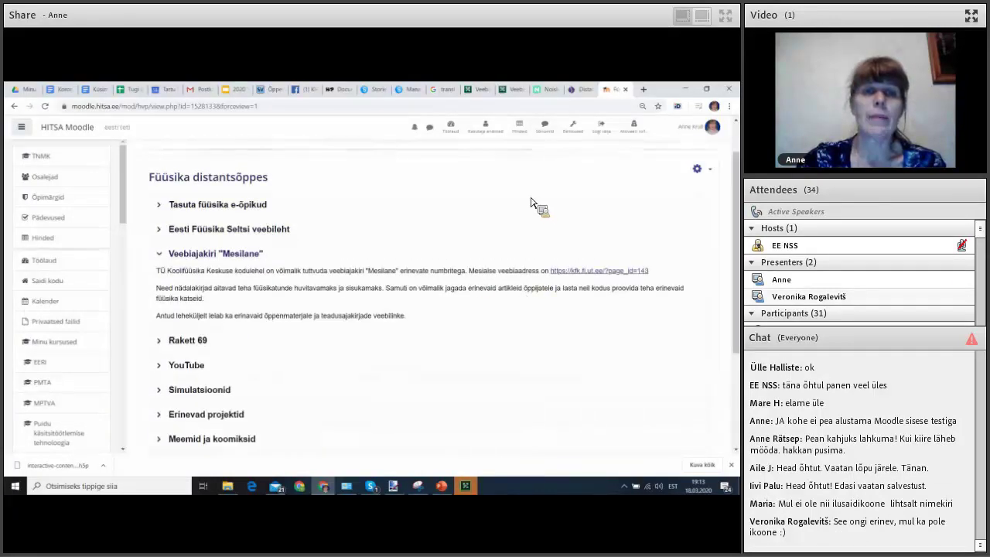
Return to the TNMK course page and locate Füüsika distantsõppes under Õppeprotsessi läbiviimine Moodle keskkonnas ja õppija toetamine.
{"action": "left_click", "coordinate": [336, 182]}
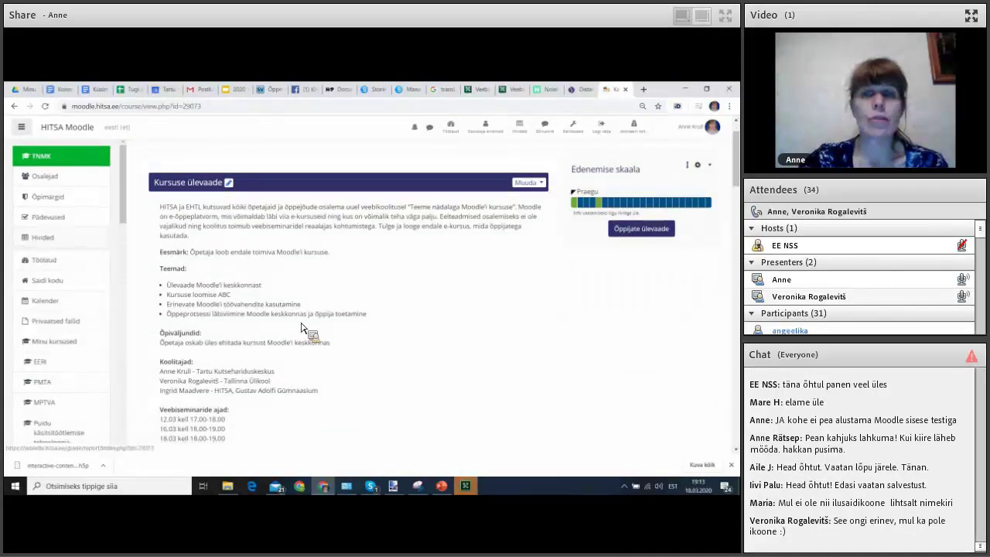
{"action": "scroll", "coordinate": [302, 331], "scroll_direction": "down", "scroll_amount": 4}
{"action": "scroll", "coordinate": [302, 331], "scroll_direction": "down", "scroll_amount": 10}
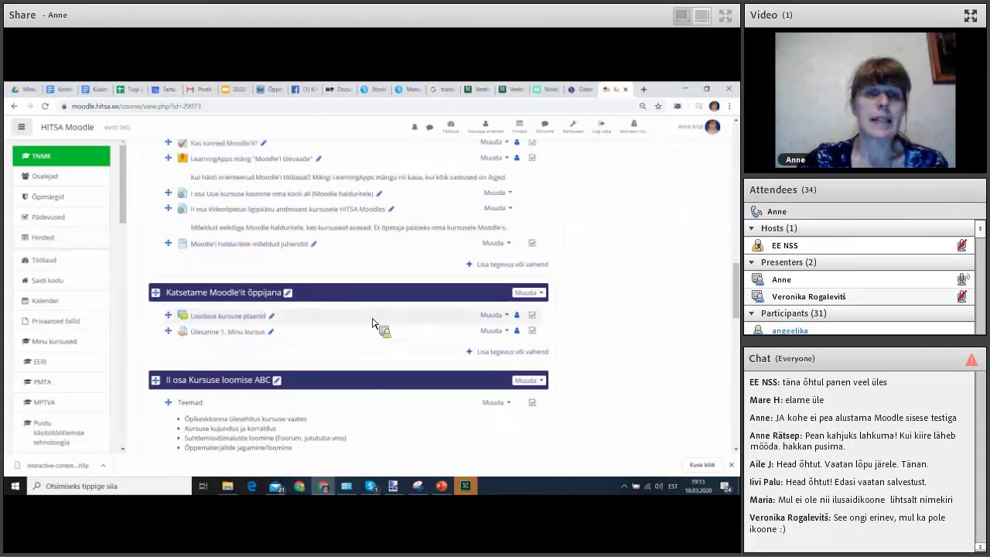
{"action": "scroll", "coordinate": [453, 328], "scroll_direction": "down", "scroll_amount": 3}
{"action": "scroll", "coordinate": [452, 328], "scroll_direction": "down", "scroll_amount": 4}
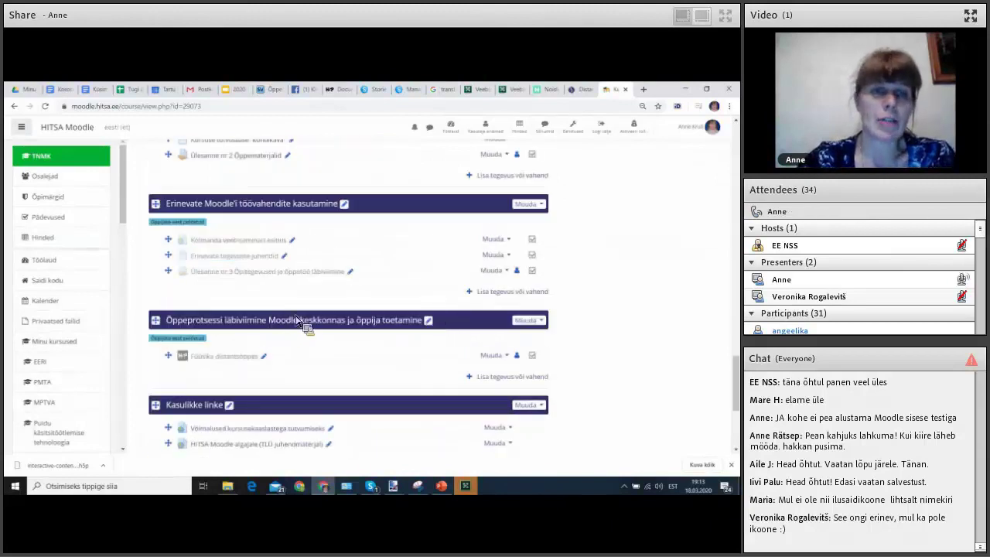
{"action": "scroll", "coordinate": [290, 323], "scroll_direction": "down", "scroll_amount": 1}
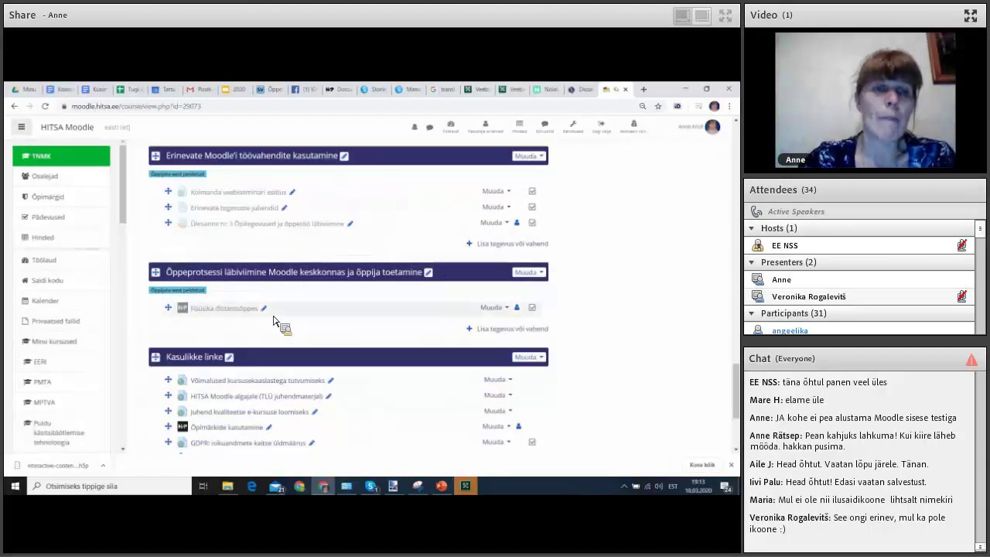
Start adding another Interaktiivne sisu activity to the Õppeprotsessi läbiviimine Moodle keskkonnas ja õppija toetamine section.
{"action": "left_click", "coordinate": [516, 328]}
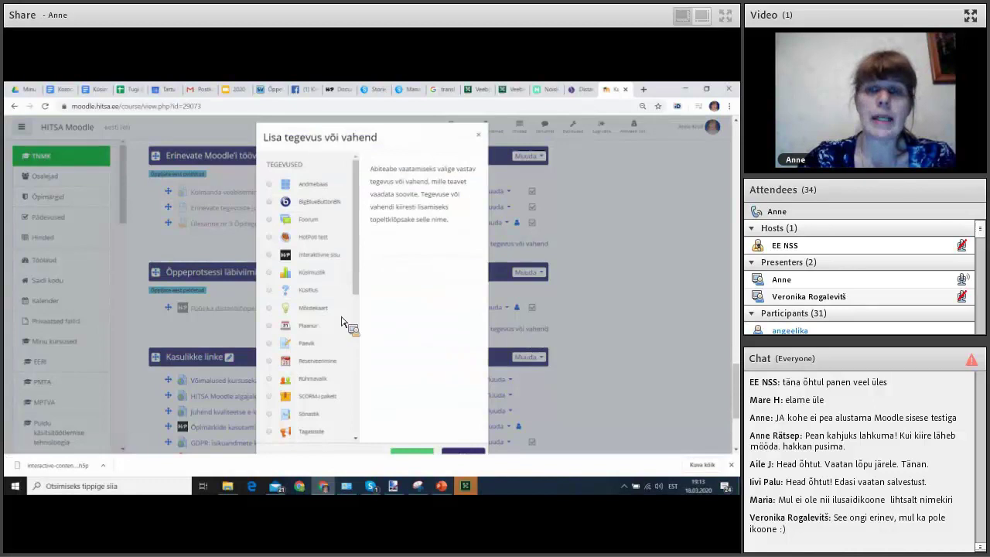
{"action": "left_click", "coordinate": [276, 261]}
{"action": "scroll", "coordinate": [426, 380], "scroll_direction": "down", "scroll_amount": 2}
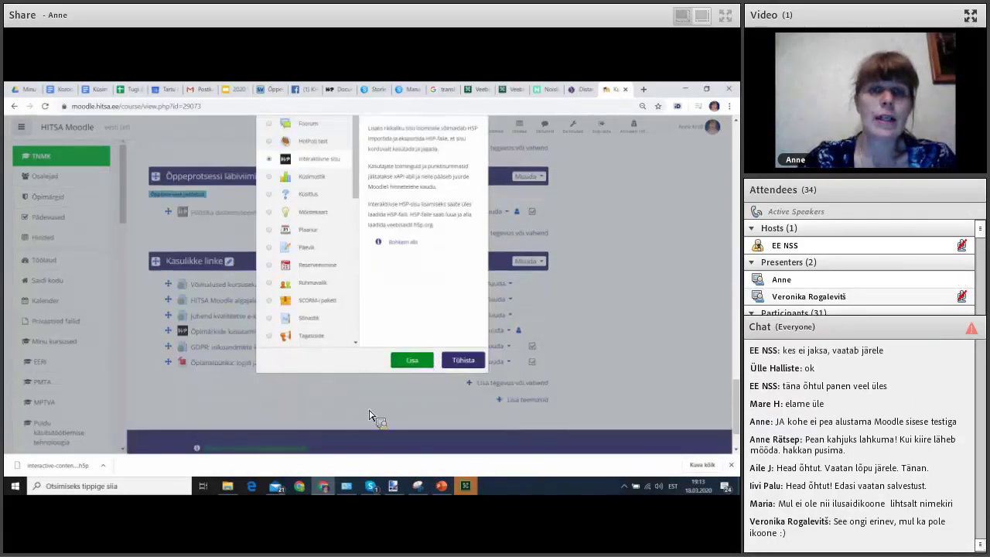
{"action": "key", "text": "Return"}
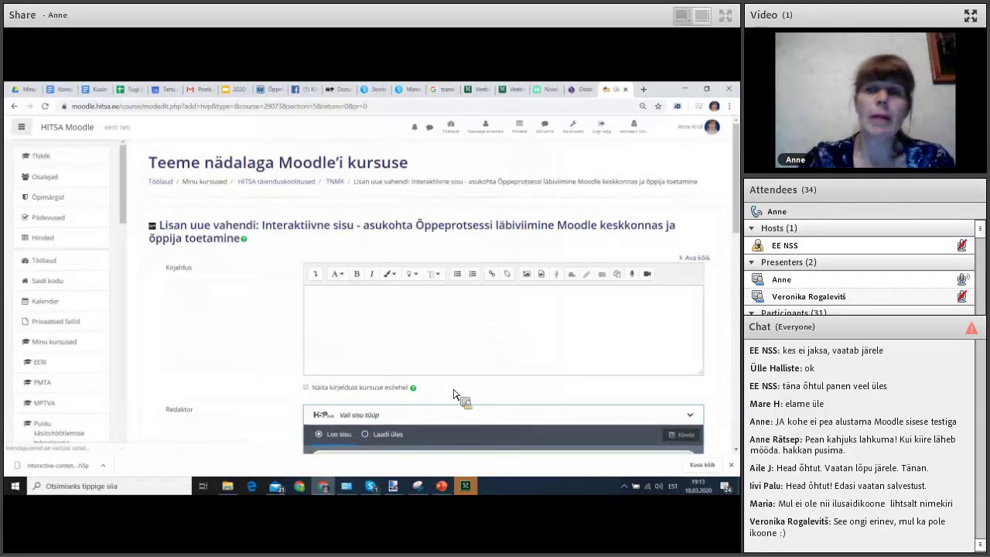
Look through the H5P content types offered in the Redaktor list, from Accordion to appear.in for Chat and Talk.
{"action": "scroll", "coordinate": [452, 371], "scroll_direction": "down", "scroll_amount": 3}
{"action": "scroll", "coordinate": [447, 342], "scroll_direction": "down", "scroll_amount": 1}
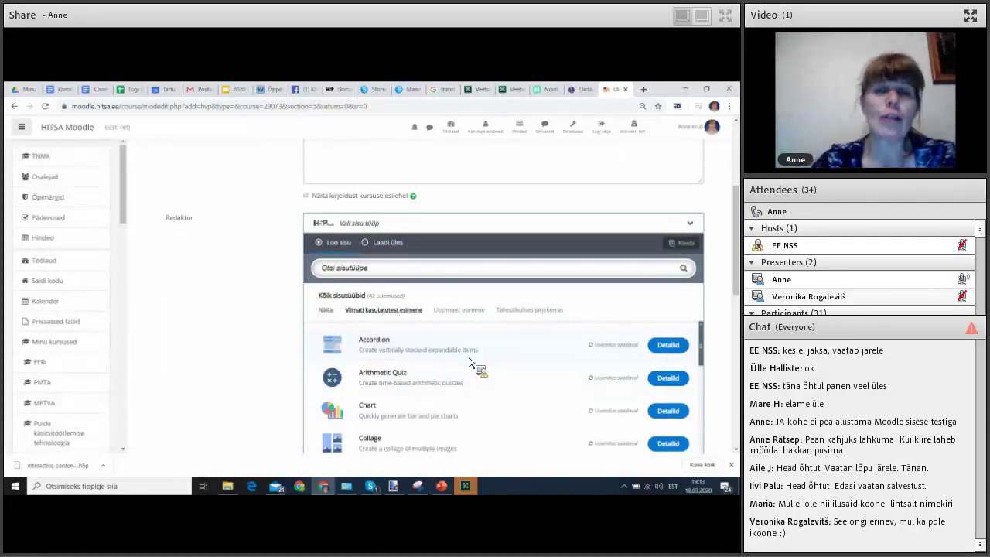
{"action": "scroll", "coordinate": [470, 357], "scroll_direction": "down", "scroll_amount": 3}
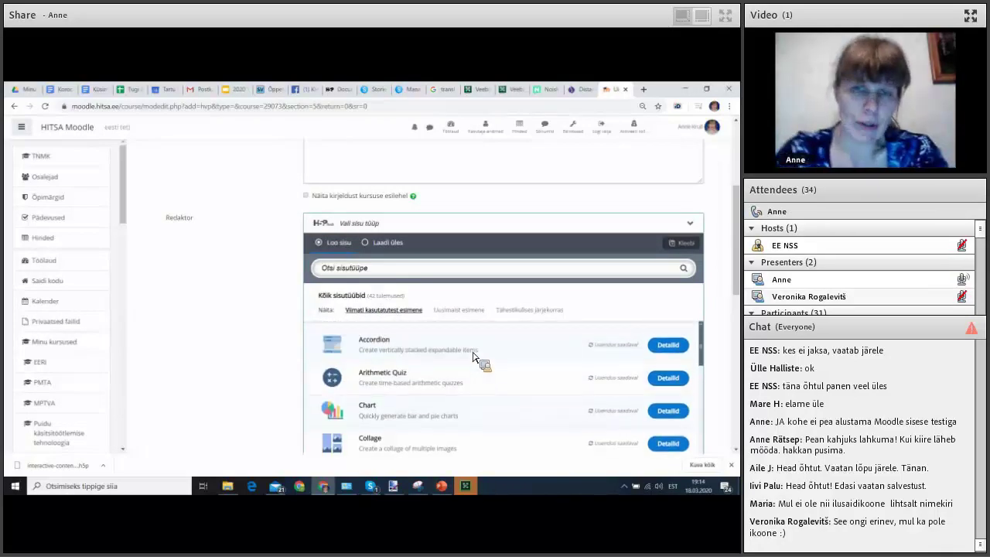
{"action": "scroll", "coordinate": [474, 357], "scroll_direction": "down", "scroll_amount": 6}
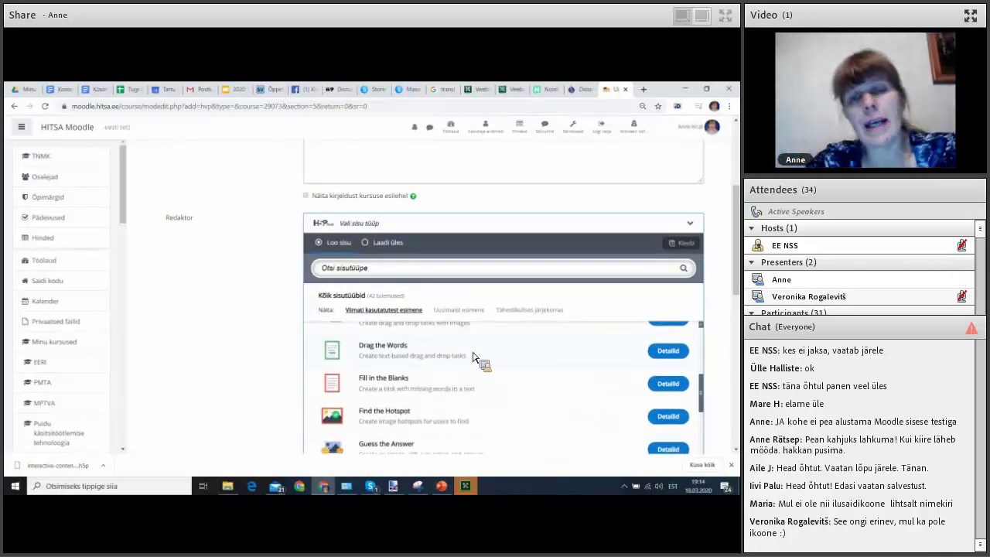
{"action": "scroll", "coordinate": [474, 358], "scroll_direction": "down", "scroll_amount": 6}
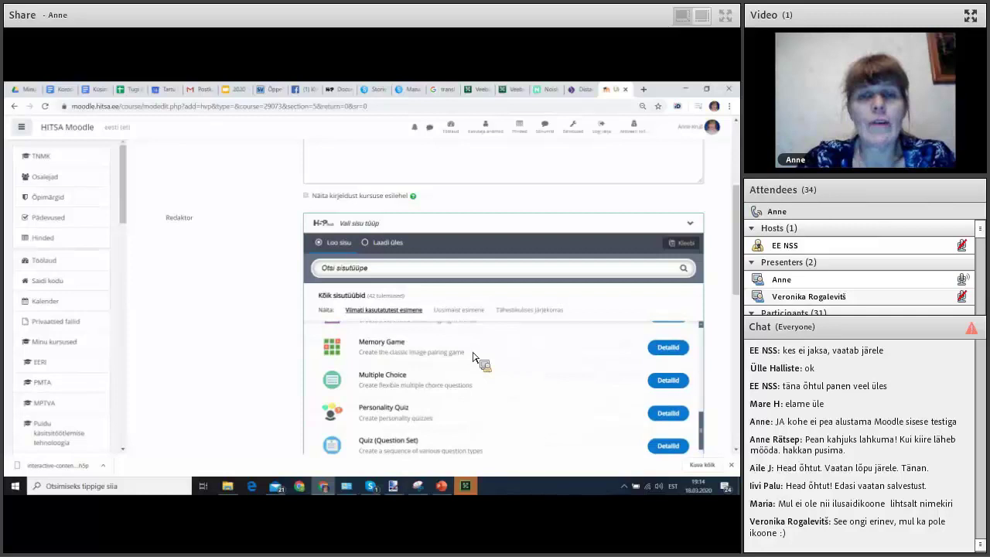
{"action": "scroll", "coordinate": [474, 357], "scroll_direction": "down", "scroll_amount": 6}
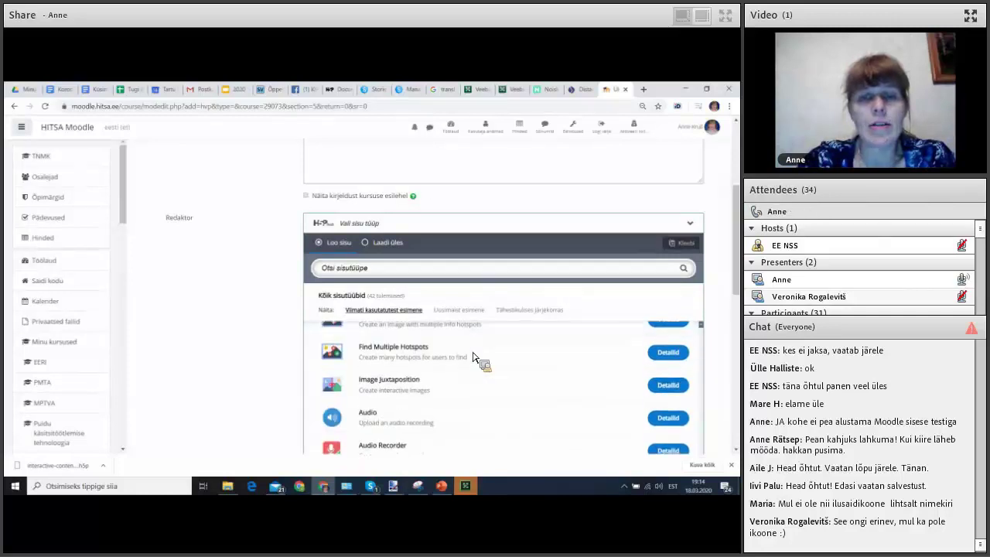
{"action": "scroll", "coordinate": [474, 357], "scroll_direction": "down", "scroll_amount": 6}
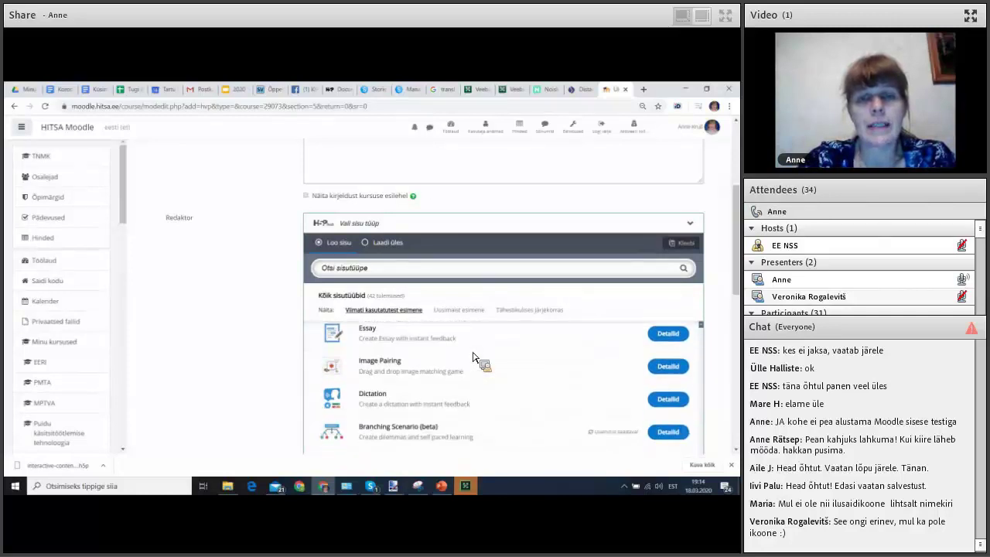
{"action": "scroll", "coordinate": [474, 357], "scroll_direction": "down", "scroll_amount": 3}
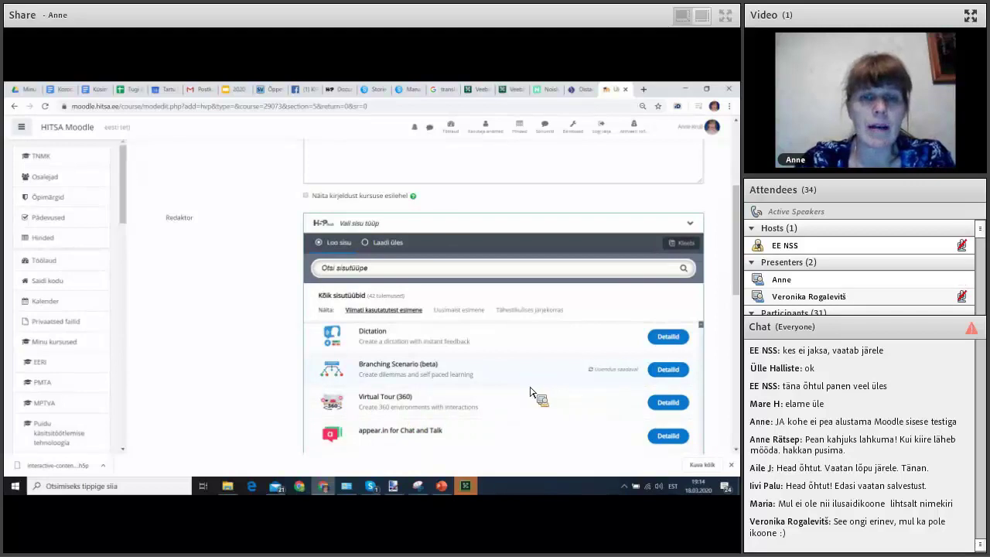
{"action": "scroll", "coordinate": [525, 392], "scroll_direction": "up", "scroll_amount": 3}
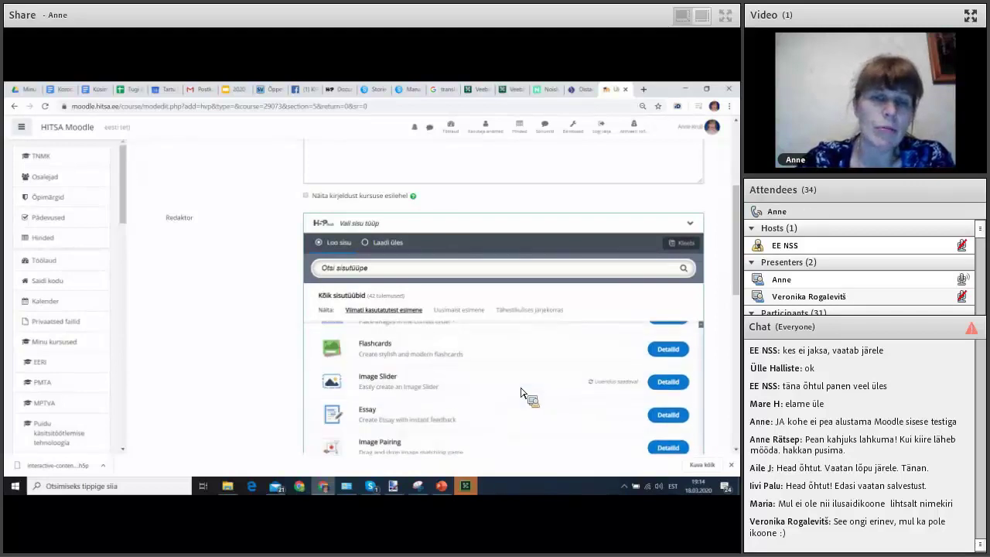
{"action": "scroll", "coordinate": [520, 393], "scroll_direction": "down", "scroll_amount": 10}
{"action": "scroll", "coordinate": [520, 393], "scroll_direction": "up", "scroll_amount": 2}
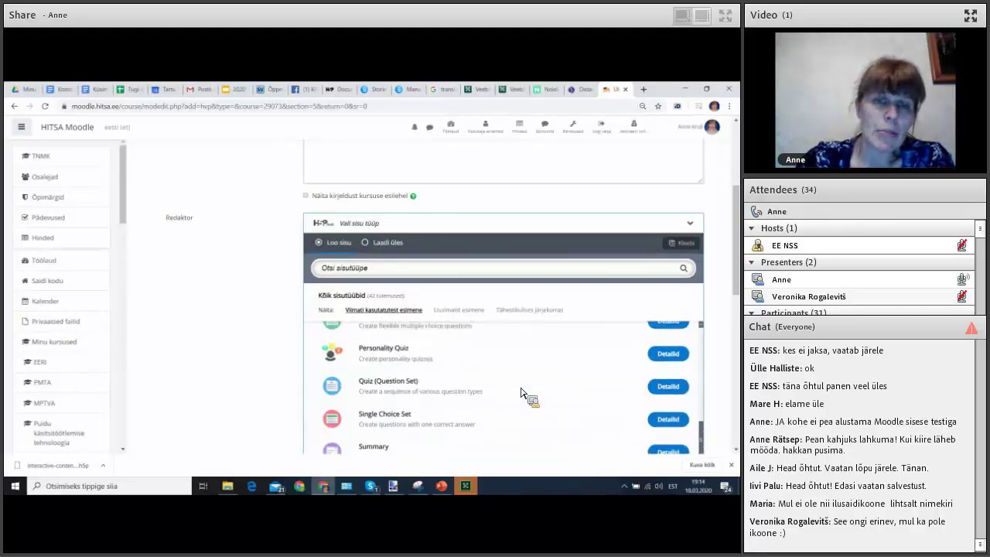
{"action": "scroll", "coordinate": [520, 393], "scroll_direction": "up", "scroll_amount": 8}
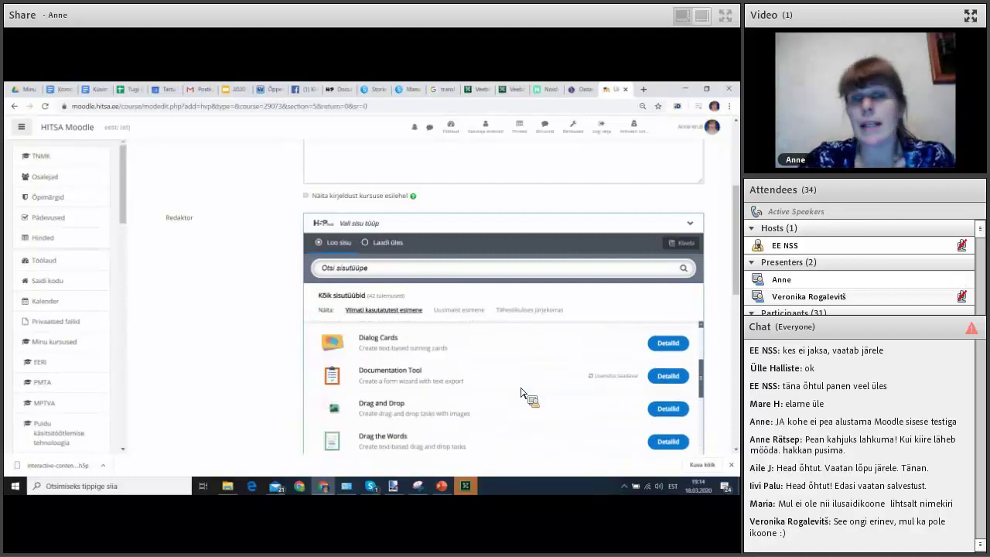
Look through the H5P content types sorted by newest first and in alphabetical order.
{"action": "scroll", "coordinate": [520, 393], "scroll_direction": "up", "scroll_amount": 4}
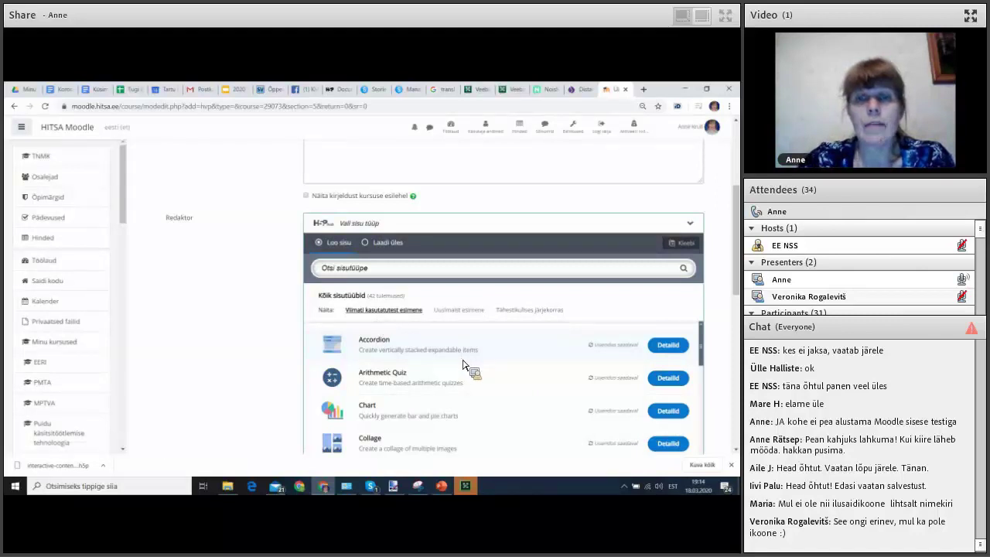
{"action": "scroll", "coordinate": [472, 372], "scroll_direction": "down", "scroll_amount": 1}
{"action": "scroll", "coordinate": [464, 410], "scroll_direction": "up", "scroll_amount": 1}
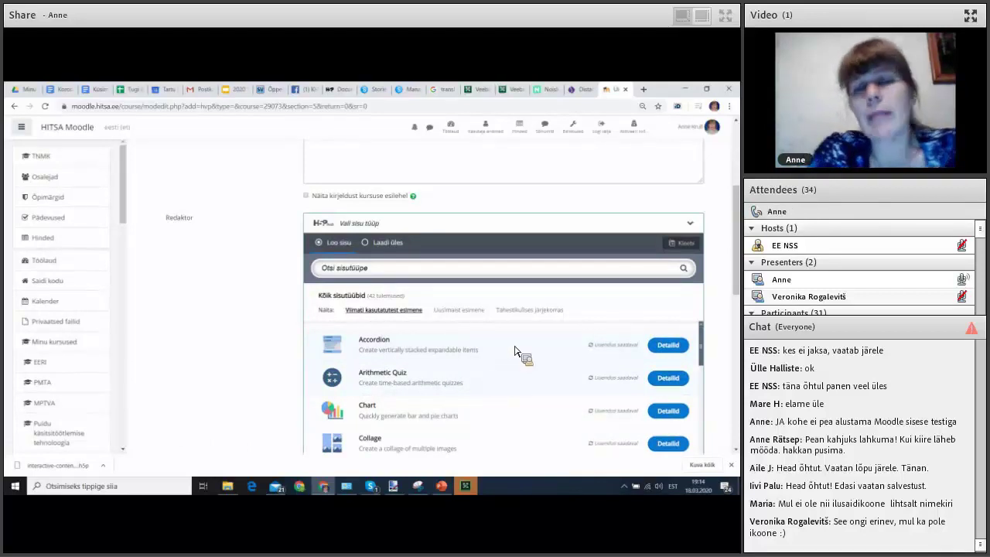
{"action": "left_click", "coordinate": [464, 311]}
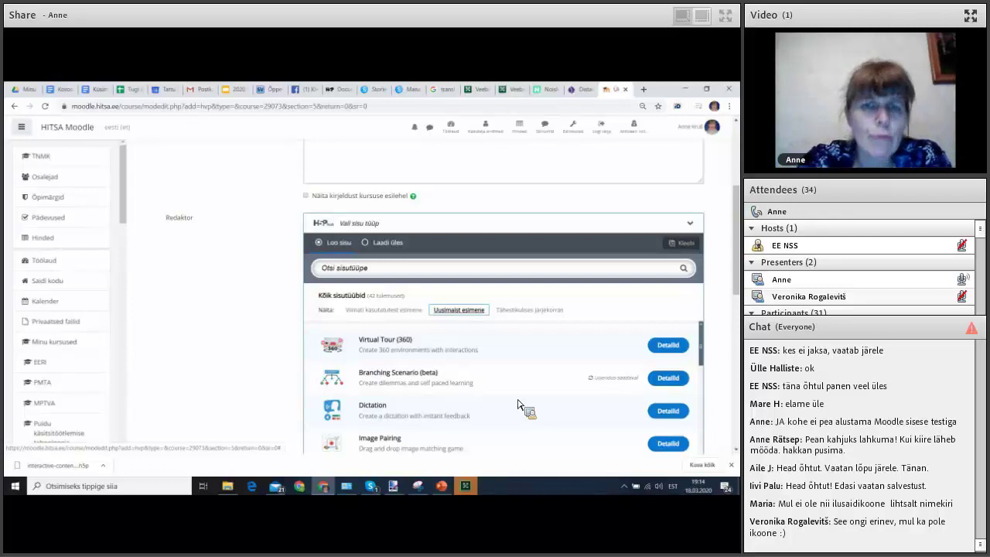
{"action": "left_click", "coordinate": [531, 310]}
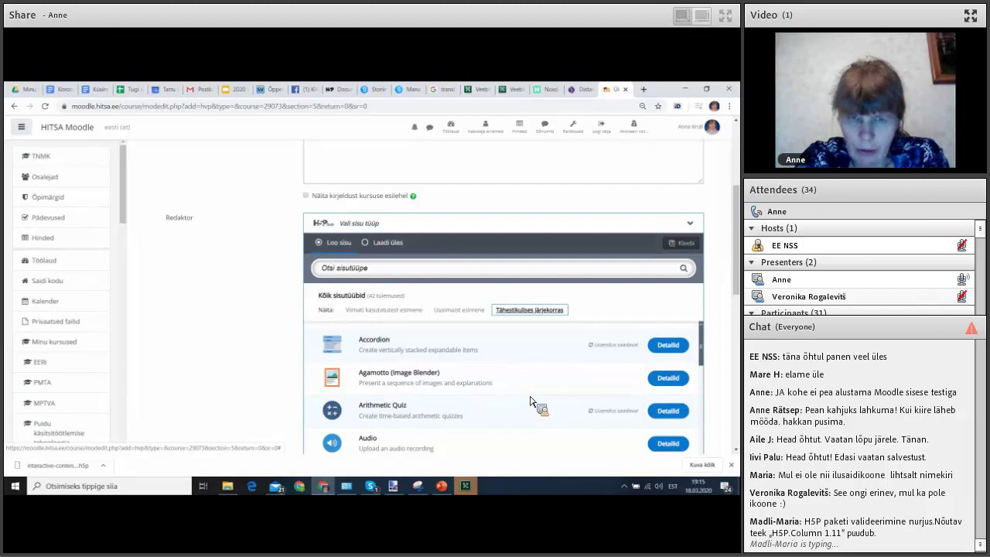
Search the H5P content types for "quiz", choose Quiz (Question Set) and open its tutorial.
{"action": "left_click", "coordinate": [392, 271]}
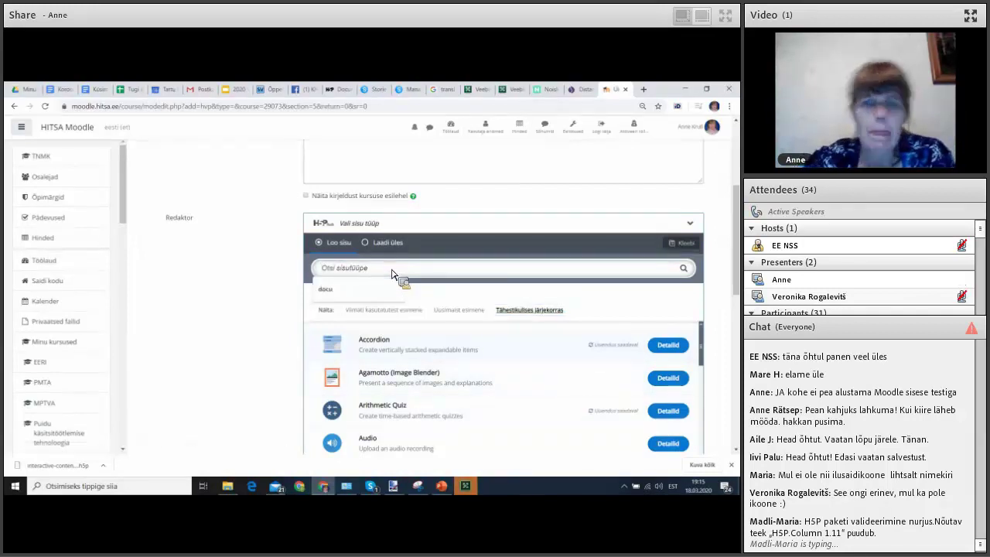
{"action": "type", "text": "qui"}
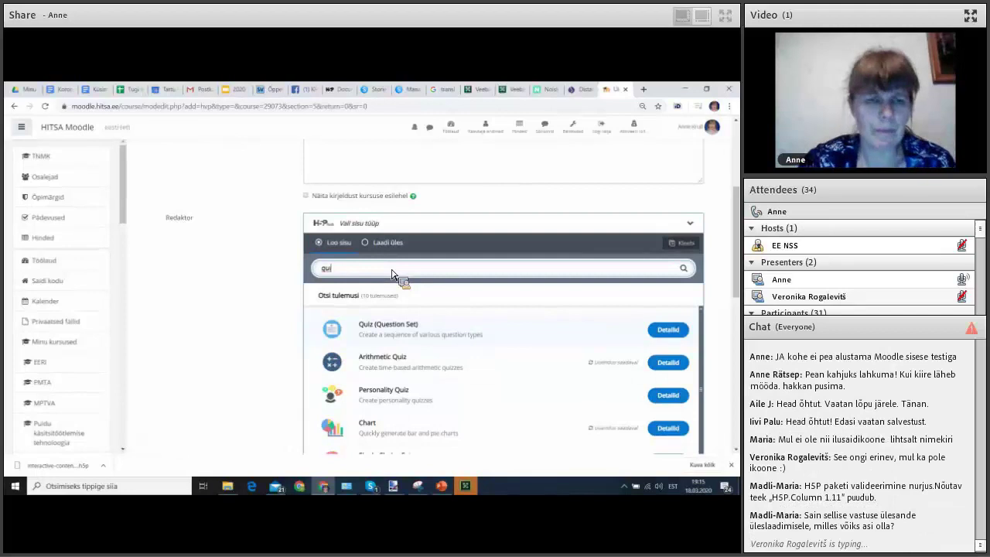
{"action": "type", "text": "z"}
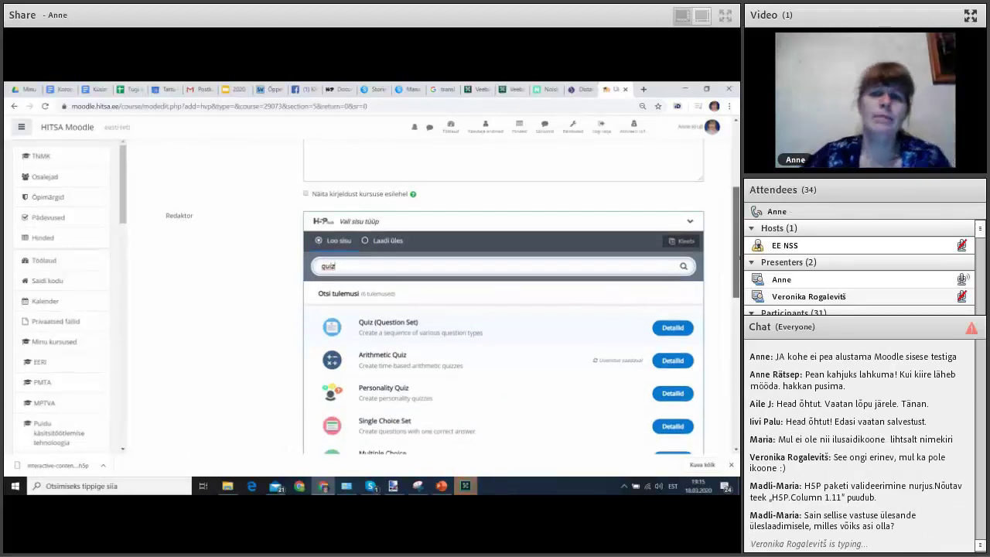
{"action": "scroll", "coordinate": [333, 408], "scroll_direction": "down", "scroll_amount": 2}
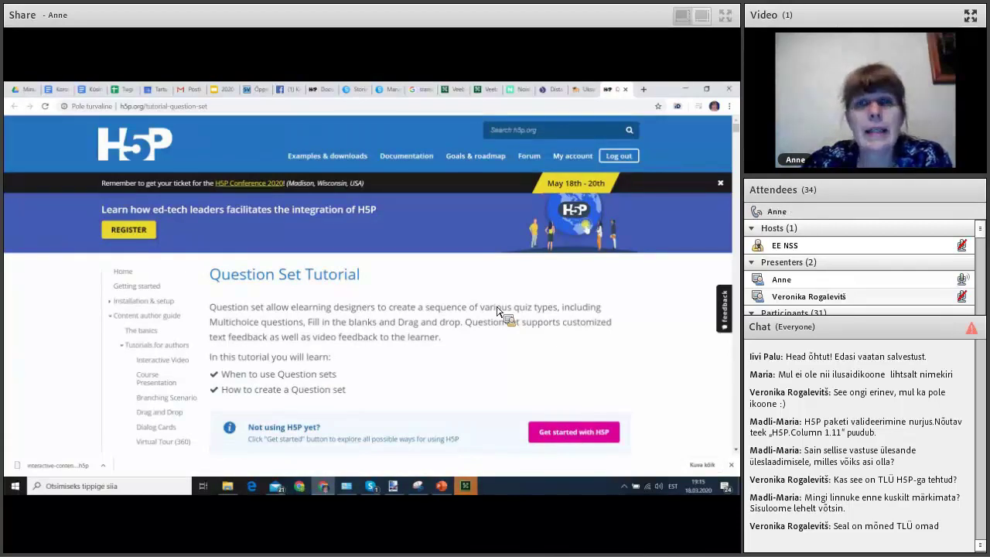
Start the tutorial's Berry quiz example and check the answer Very dark purple for the blackcurrant colour question.
{"action": "scroll", "coordinate": [497, 311], "scroll_direction": "down", "scroll_amount": 5}
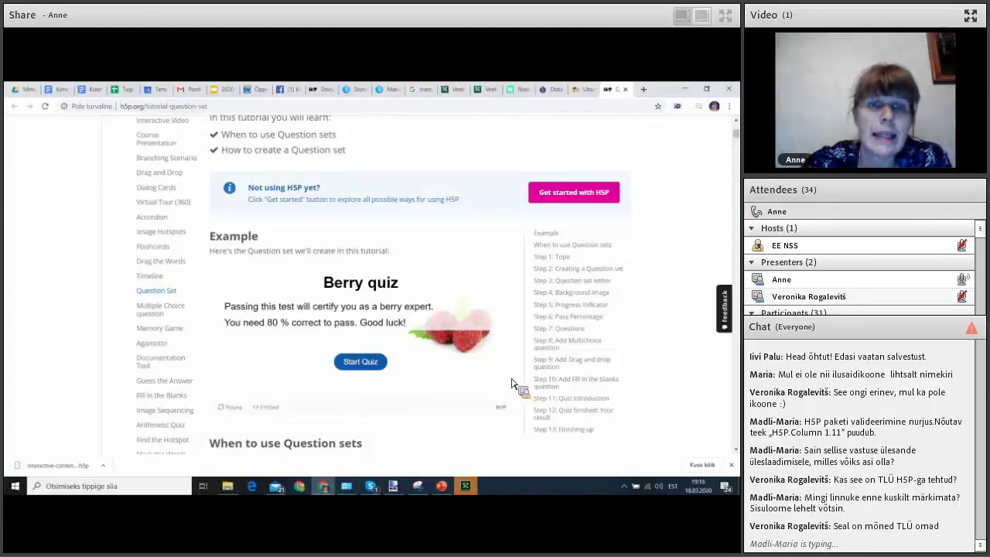
{"action": "left_click", "coordinate": [368, 365]}
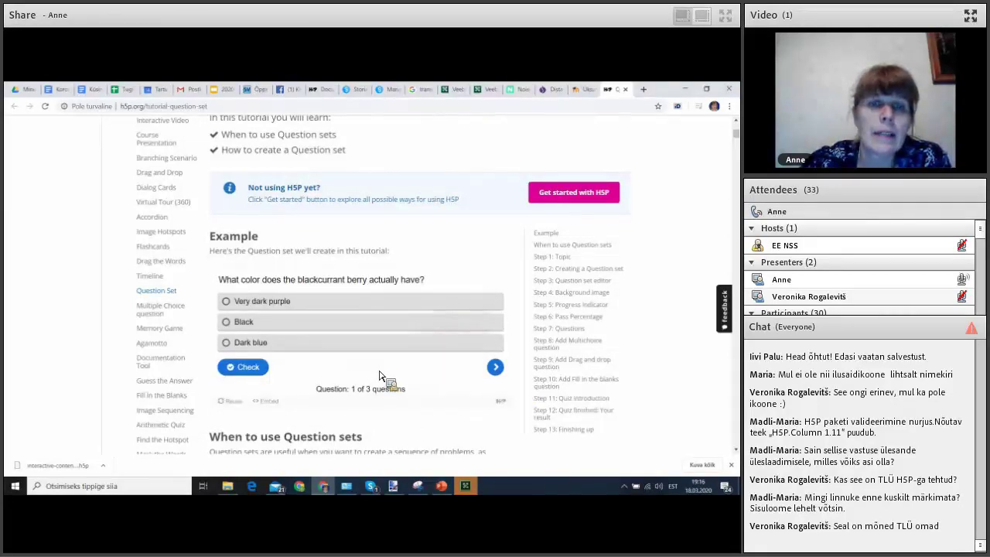
{"action": "left_click", "coordinate": [290, 303]}
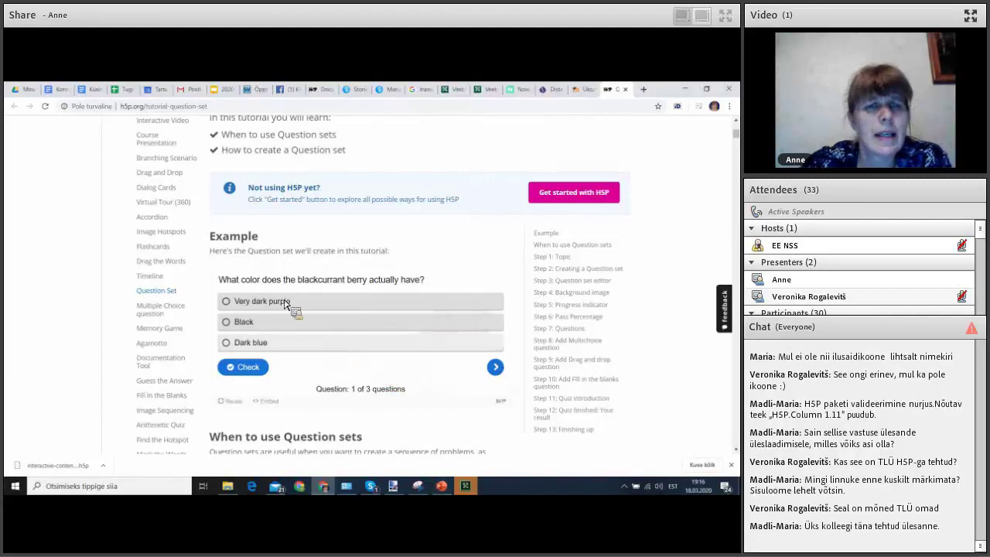
{"action": "left_click", "coordinate": [259, 368]}
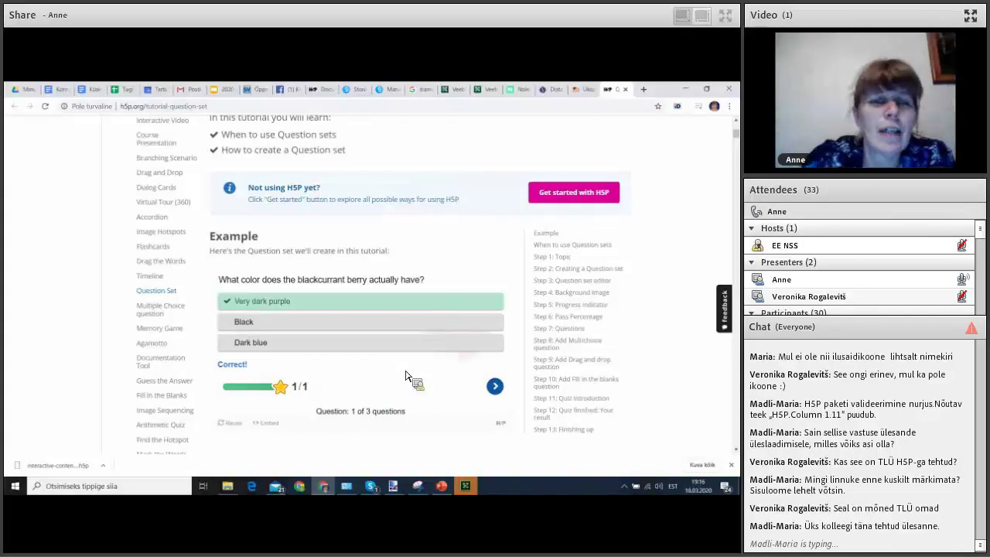
Show the score of the Berry quiz's strawberry genus question without placing an answer, and return to the Moodle activity form.
{"action": "left_click", "coordinate": [495, 387]}
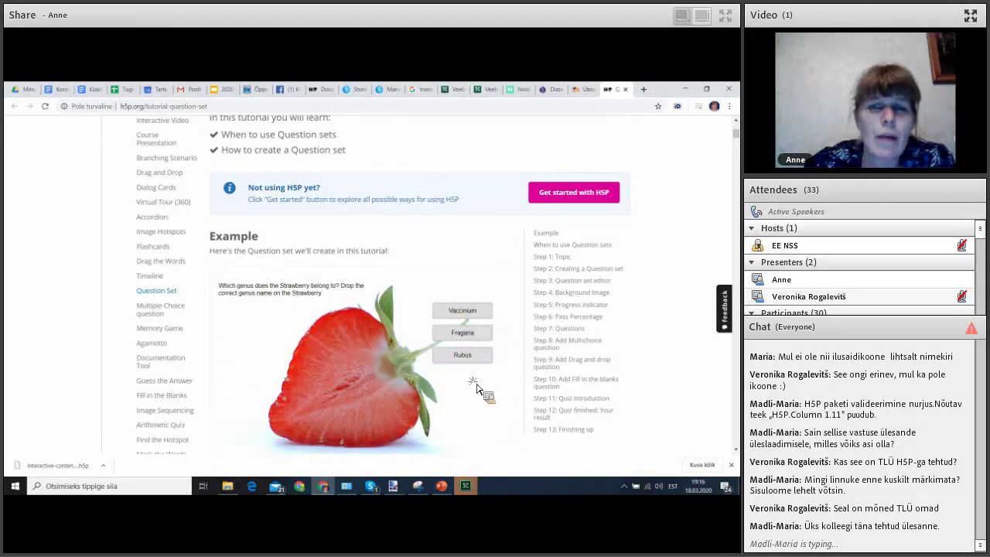
{"action": "scroll", "coordinate": [462, 403], "scroll_direction": "down", "scroll_amount": 1}
{"action": "scroll", "coordinate": [457, 402], "scroll_direction": "down", "scroll_amount": 2}
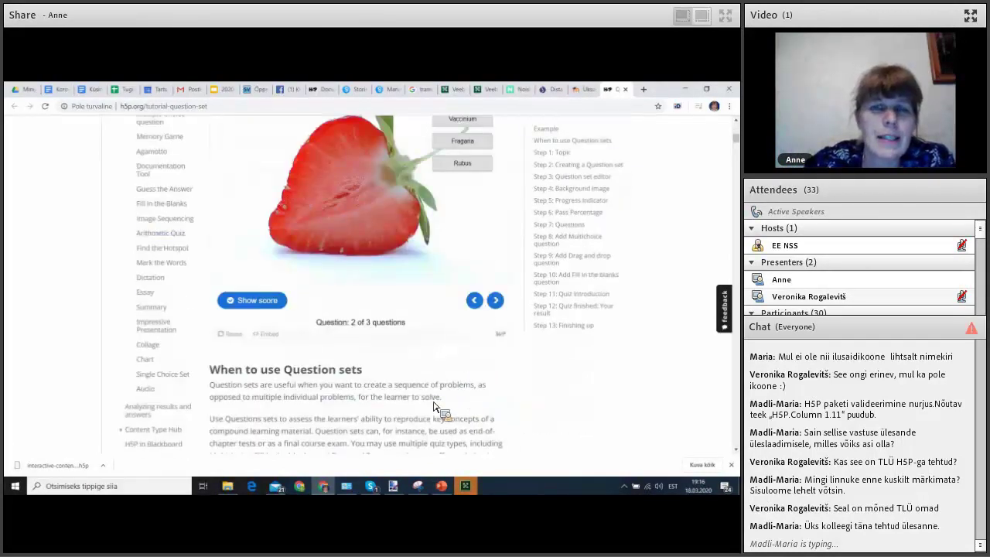
{"action": "scroll", "coordinate": [342, 437], "scroll_direction": "up", "scroll_amount": 2}
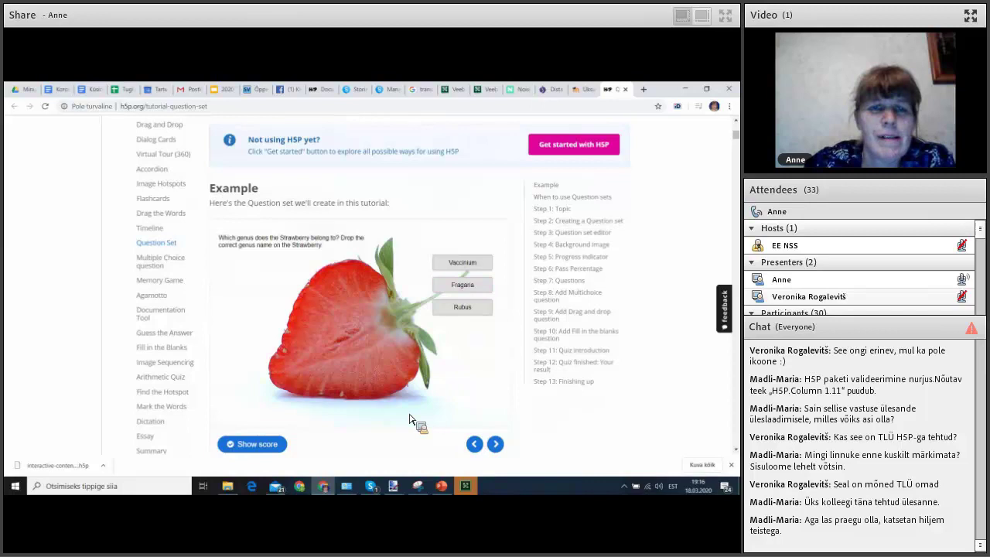
{"action": "left_click", "coordinate": [281, 445]}
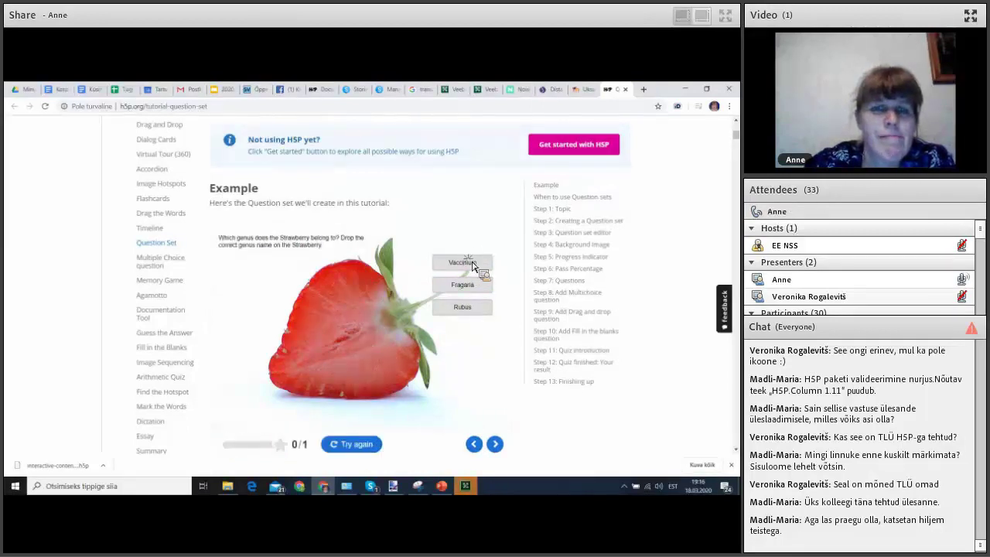
{"action": "double_click", "coordinate": [465, 310]}
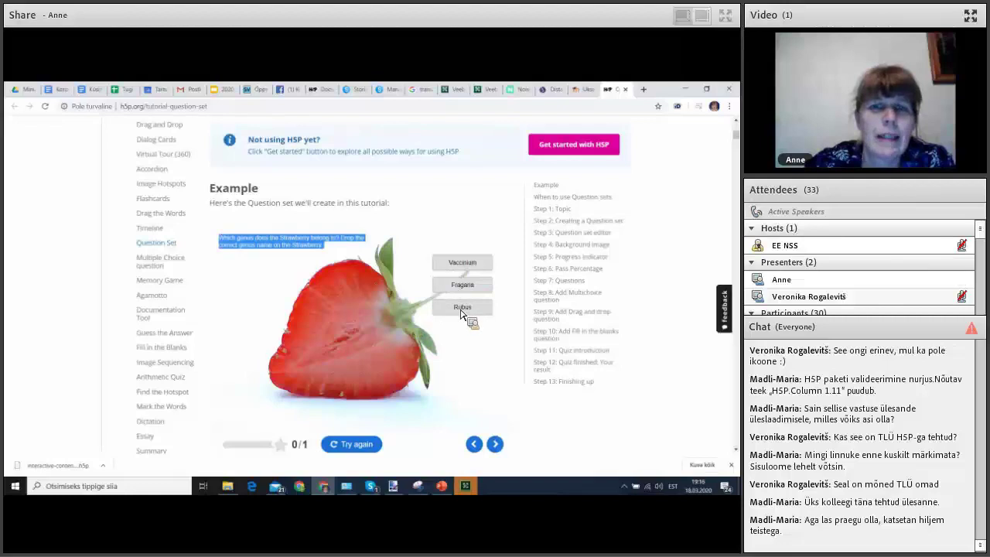
{"action": "left_click", "coordinate": [494, 366]}
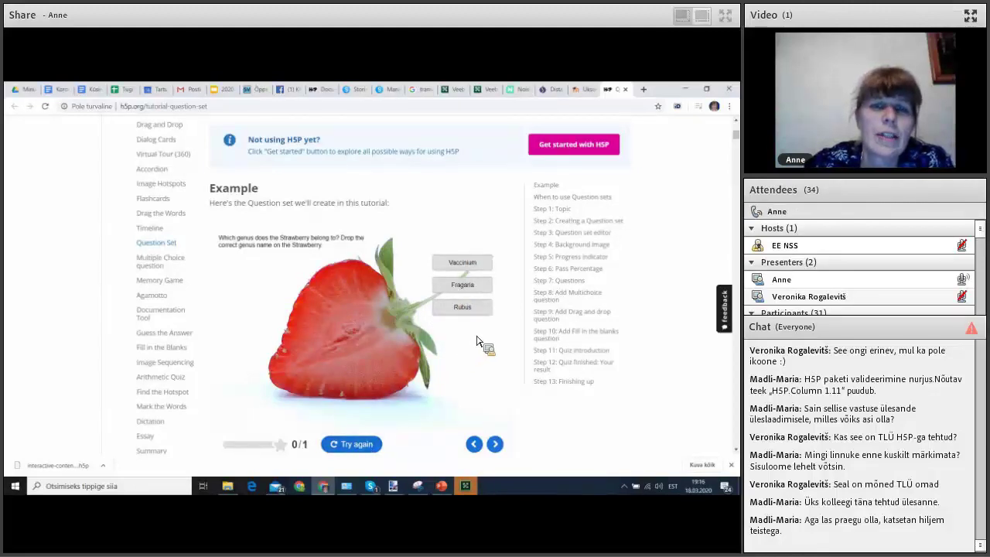
{"action": "scroll", "coordinate": [464, 348], "scroll_direction": "down", "scroll_amount": 2}
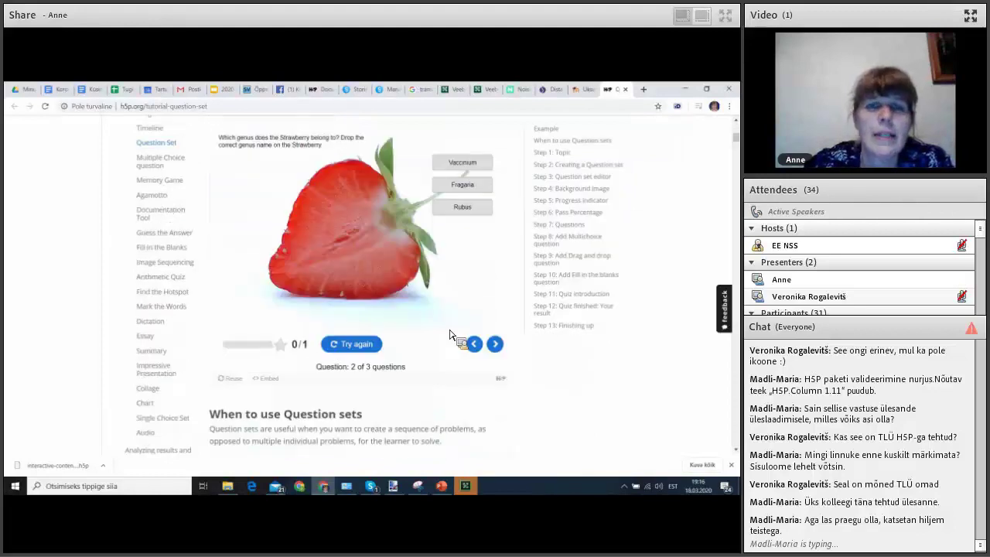
{"action": "left_click", "coordinate": [626, 89]}
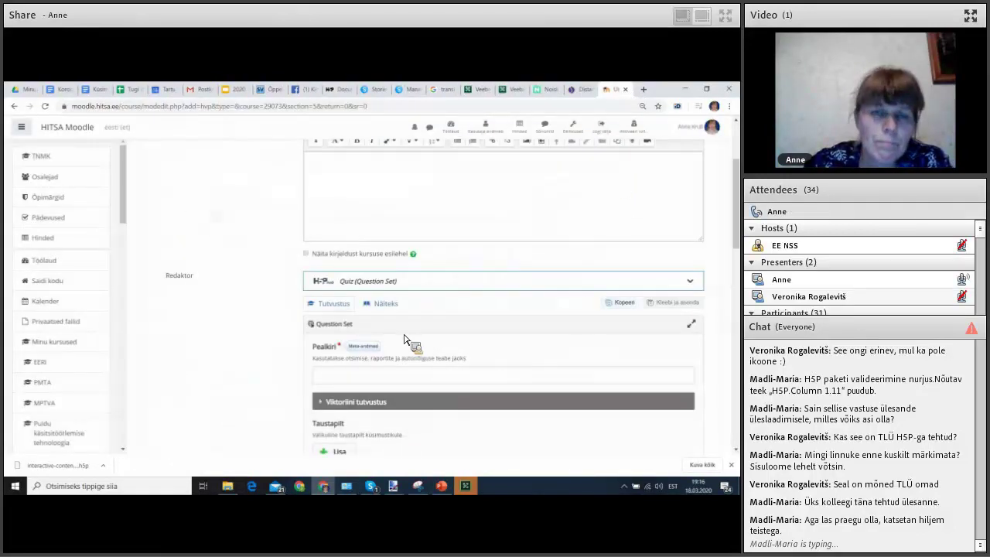
View the Quiz (Question Set) example page with its wild berries question and close it again.
{"action": "left_click", "coordinate": [511, 313]}
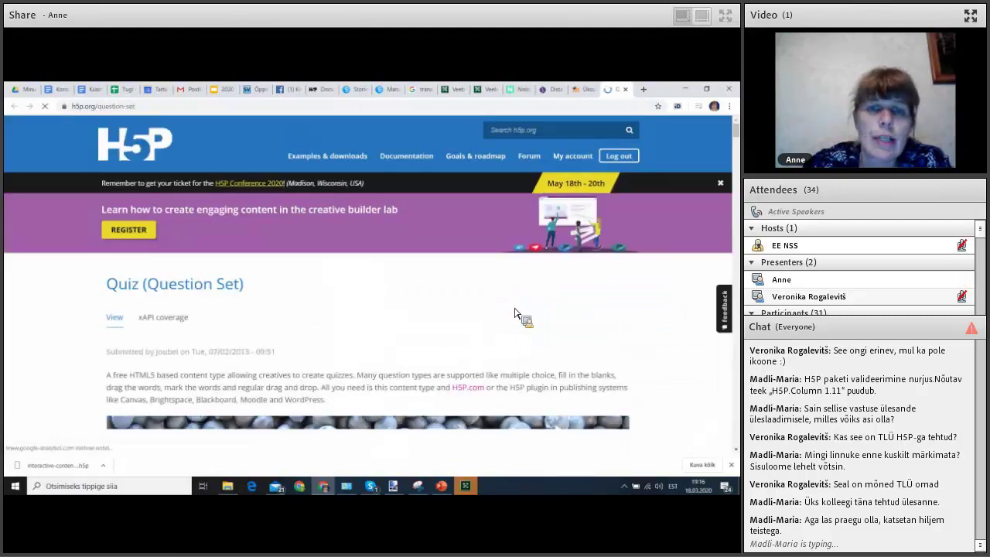
{"action": "scroll", "coordinate": [515, 313], "scroll_direction": "down", "scroll_amount": 3}
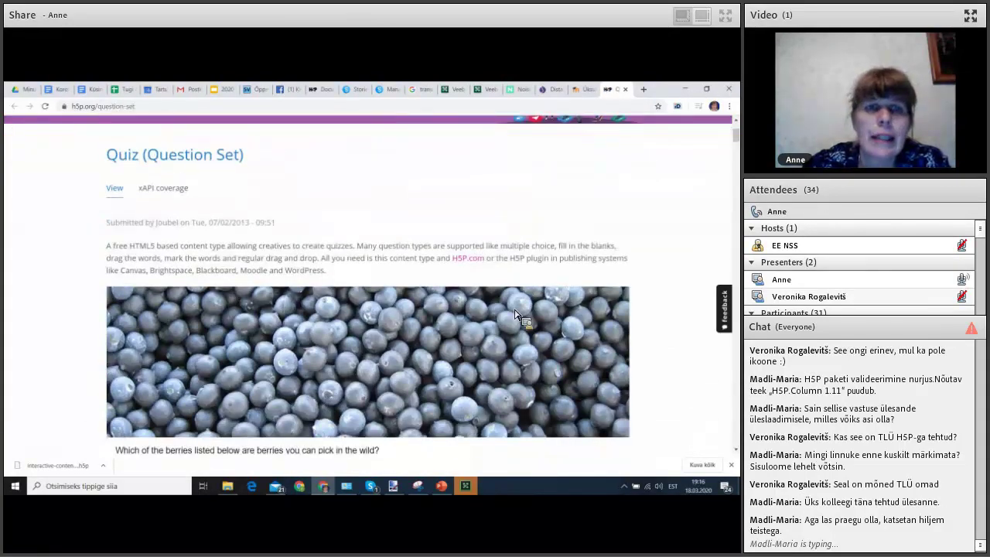
{"action": "scroll", "coordinate": [514, 313], "scroll_direction": "down", "scroll_amount": 3}
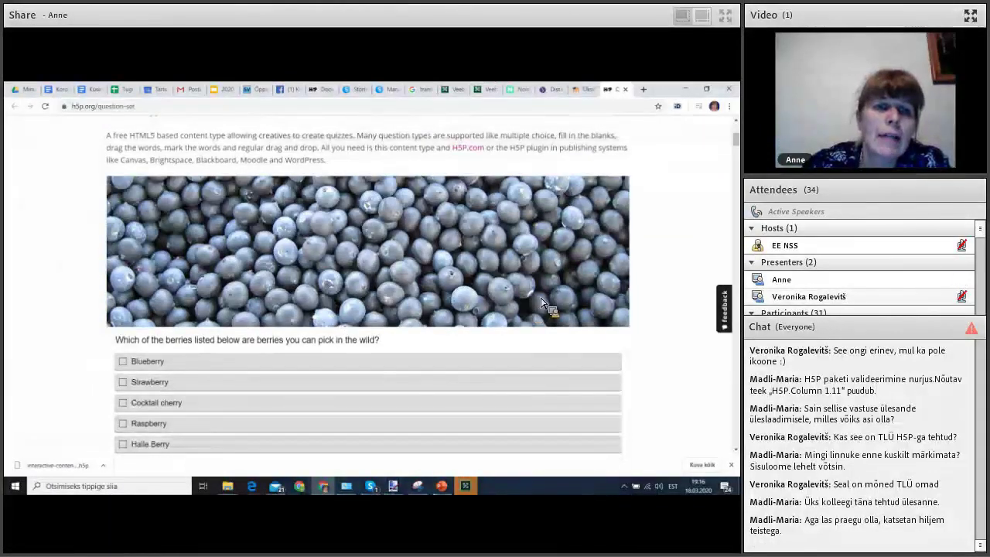
{"action": "left_click", "coordinate": [625, 90]}
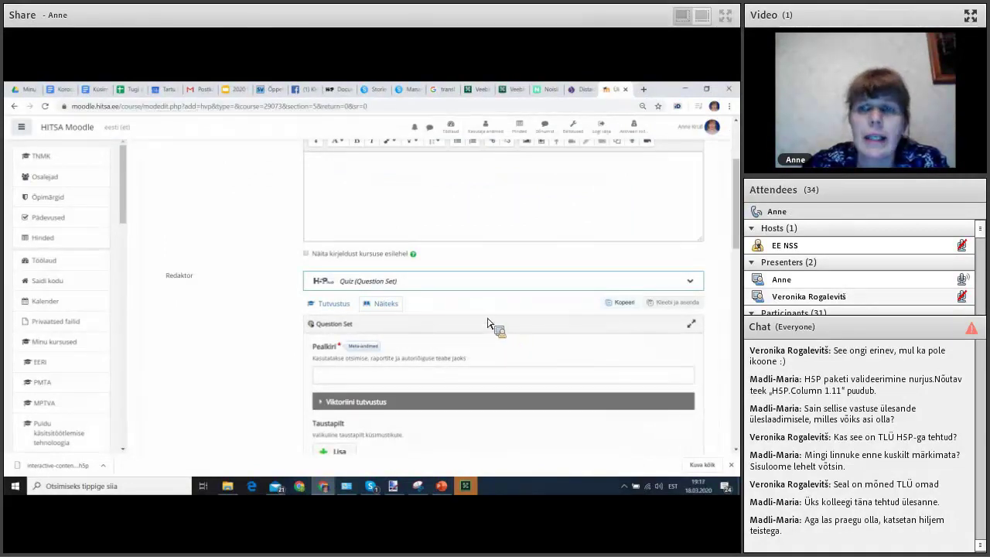
Examine the Question Set settings from Pealkiri and the Taustapilt file selection to Küsimused, question order and Lõppenud.
{"action": "scroll", "coordinate": [491, 325], "scroll_direction": "down", "scroll_amount": 1}
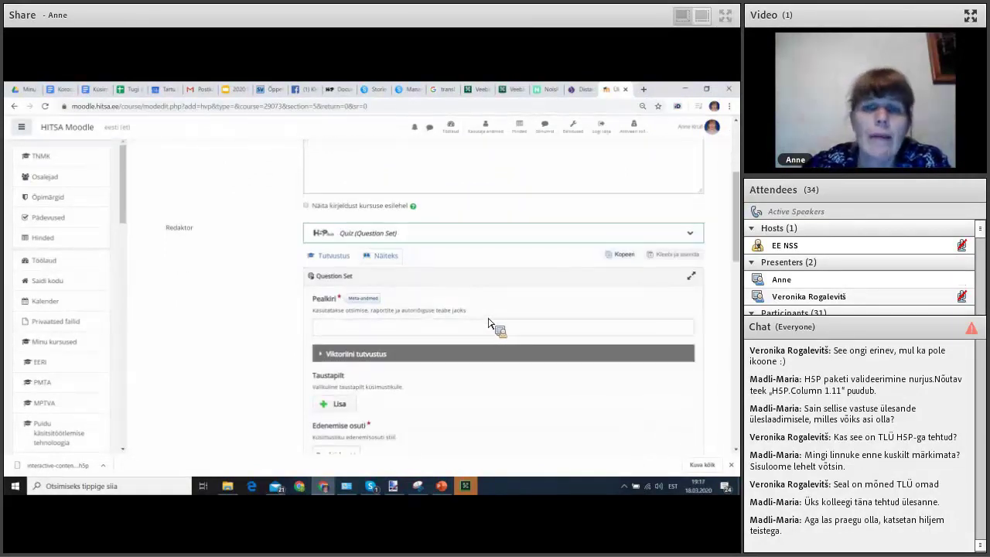
{"action": "scroll", "coordinate": [498, 321], "scroll_direction": "down", "scroll_amount": 1}
{"action": "scroll", "coordinate": [501, 310], "scroll_direction": "down", "scroll_amount": 1}
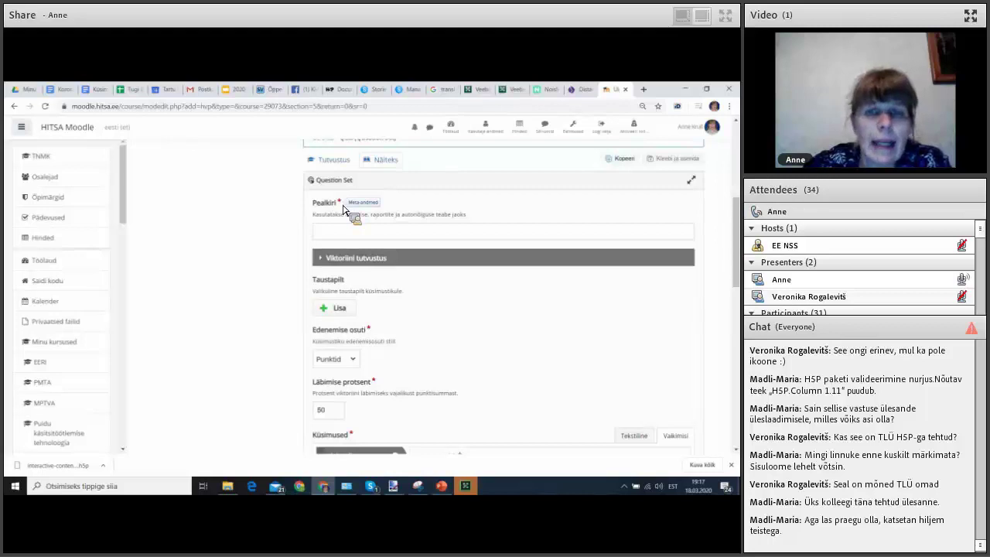
{"action": "left_click", "coordinate": [348, 309]}
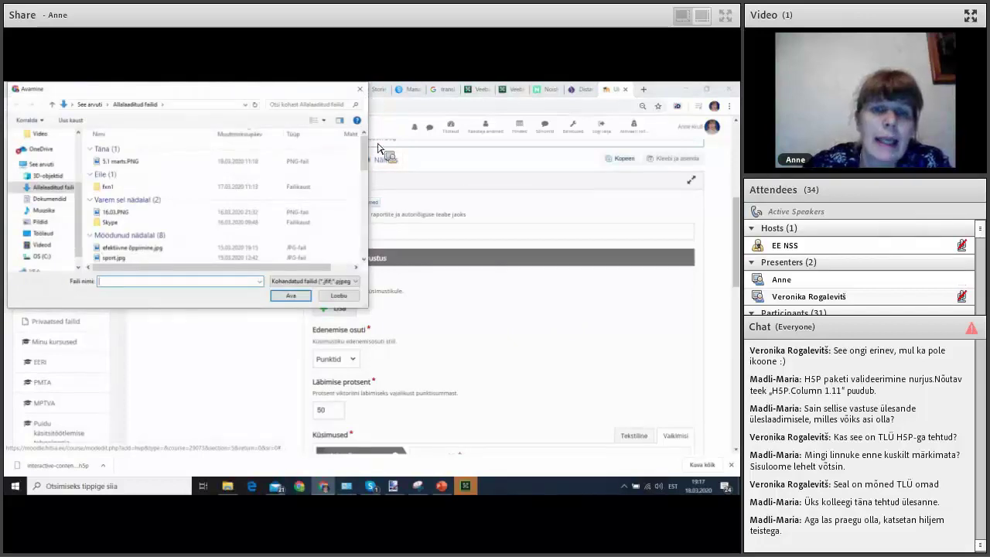
{"action": "left_click", "coordinate": [359, 89]}
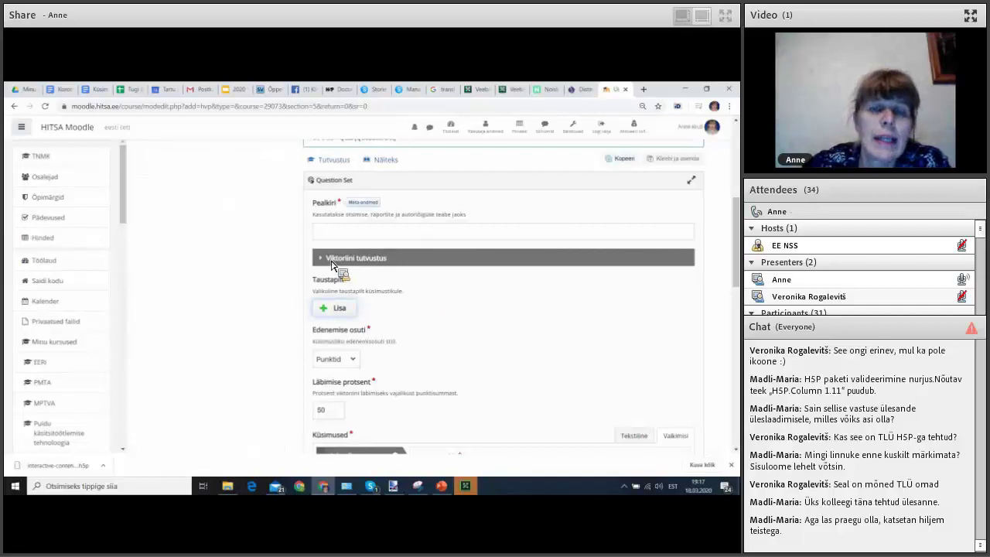
{"action": "scroll", "coordinate": [387, 223], "scroll_direction": "down", "scroll_amount": 2}
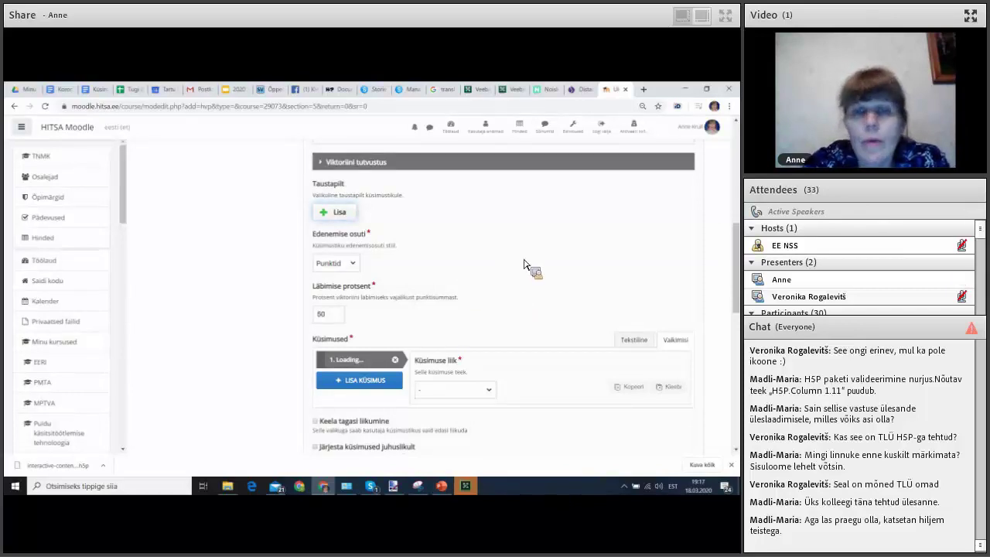
{"action": "scroll", "coordinate": [539, 257], "scroll_direction": "down", "scroll_amount": 2}
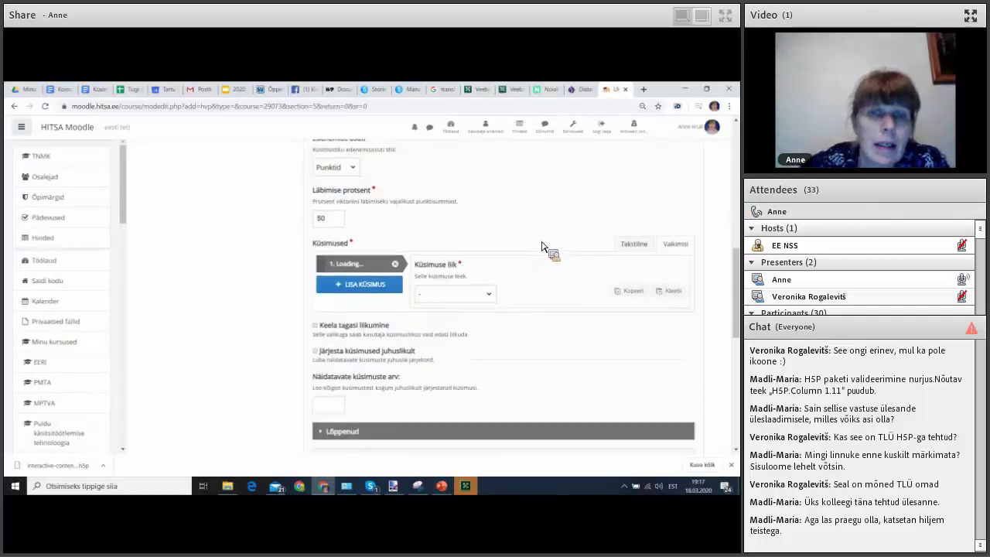
{"action": "scroll", "coordinate": [525, 231], "scroll_direction": "down", "scroll_amount": 2}
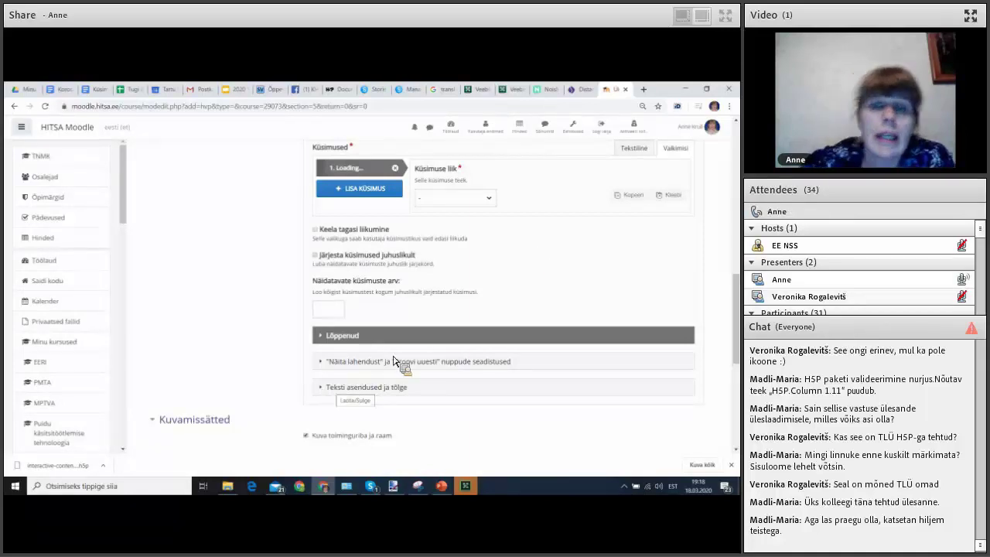
Examine the Question Set translation settings under Teksti asendused ja tõlge, including the Eelmine küsimus labels and the available languages.
{"action": "left_click", "coordinate": [387, 386]}
{"action": "scroll", "coordinate": [421, 283], "scroll_direction": "down", "scroll_amount": 2}
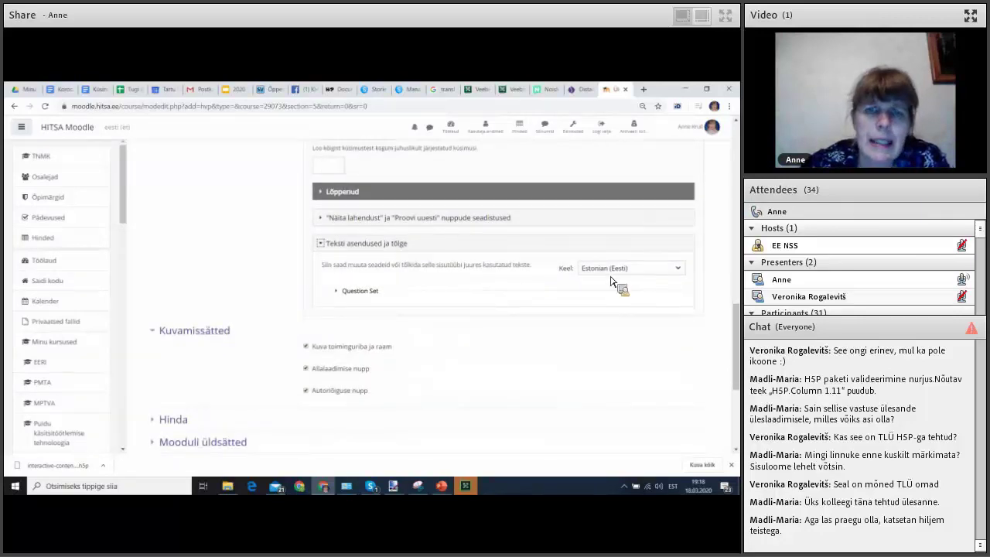
{"action": "left_click", "coordinate": [368, 291]}
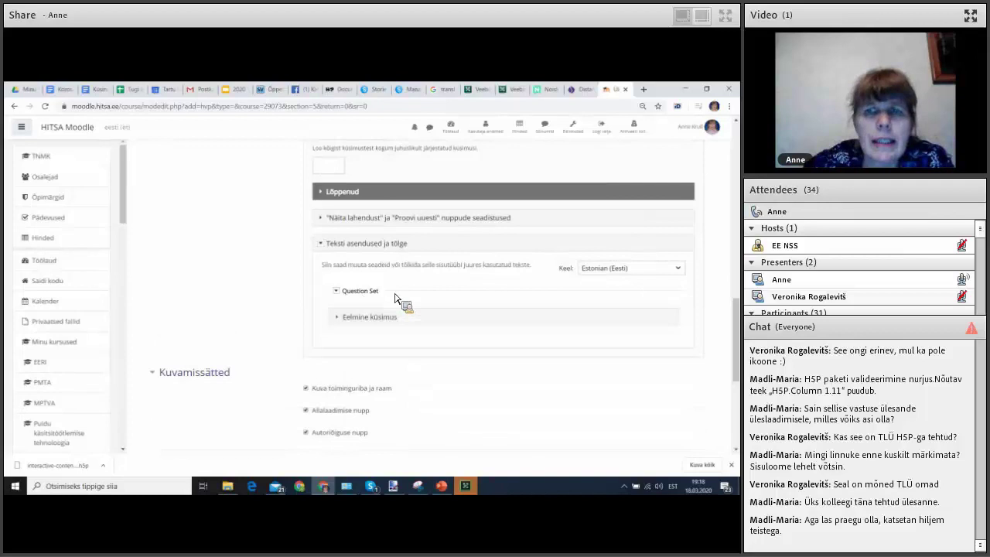
{"action": "scroll", "coordinate": [369, 232], "scroll_direction": "down", "scroll_amount": 2}
{"action": "left_click", "coordinate": [337, 221]}
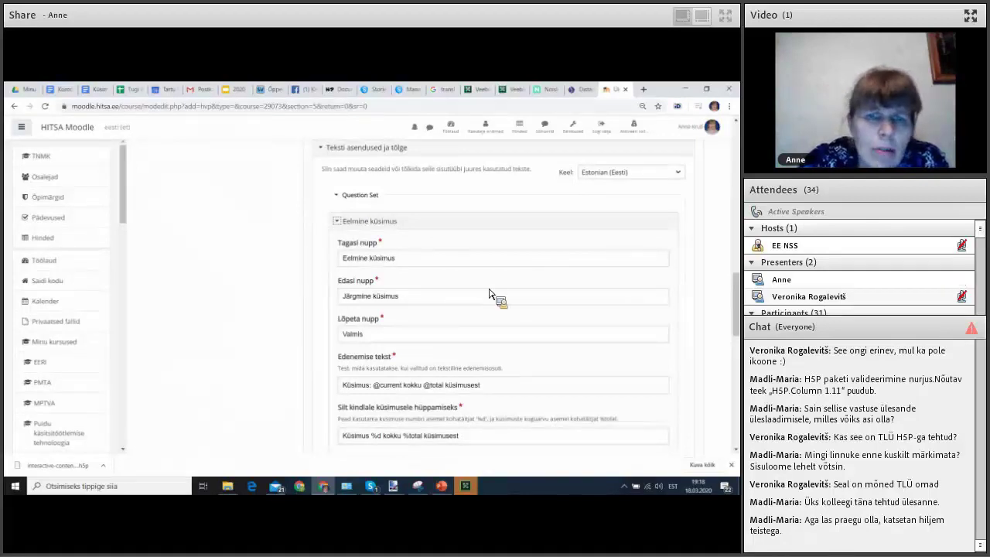
{"action": "left_click", "coordinate": [679, 172]}
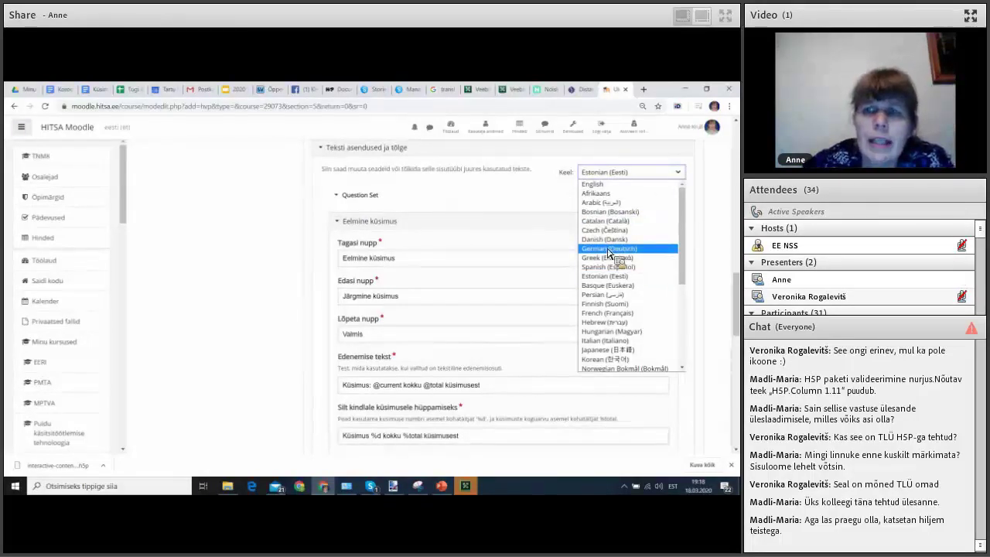
{"action": "left_click", "coordinate": [472, 232]}
{"action": "scroll", "coordinate": [470, 240], "scroll_direction": "up", "scroll_amount": 3}
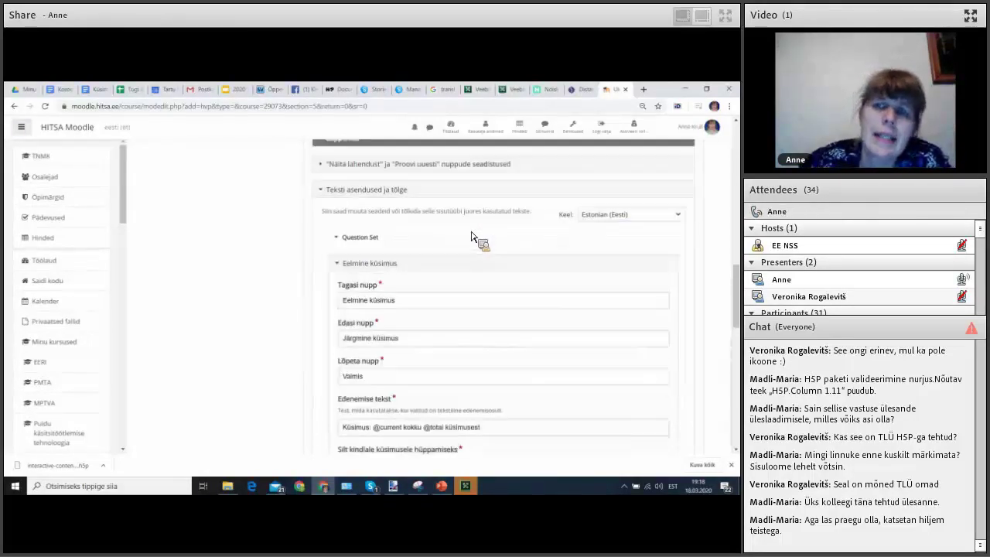
Examine the Question Set's "Näita lahendust" and "Proovi uuesti" button settings.
{"action": "left_click", "coordinate": [380, 272]}
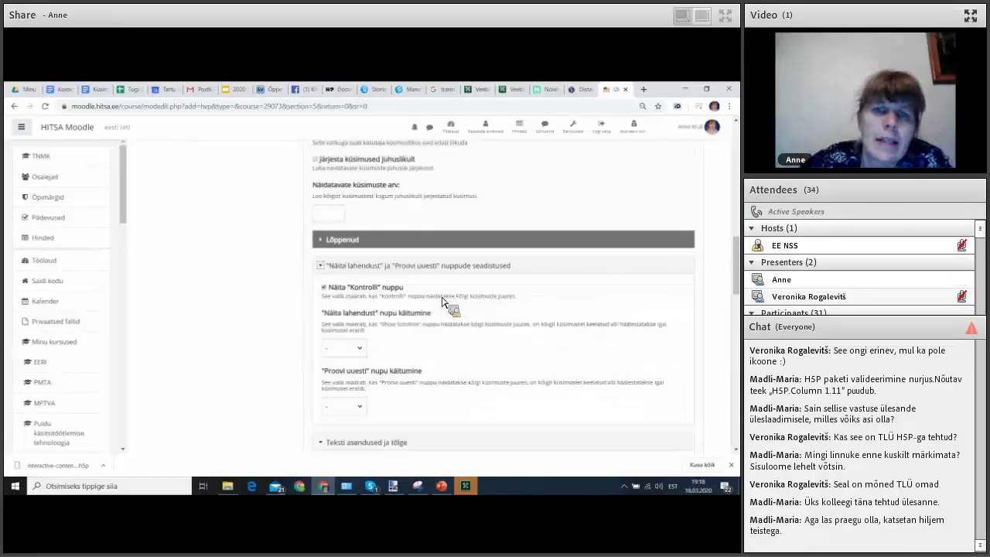
{"action": "scroll", "coordinate": [456, 294], "scroll_direction": "down", "scroll_amount": 1}
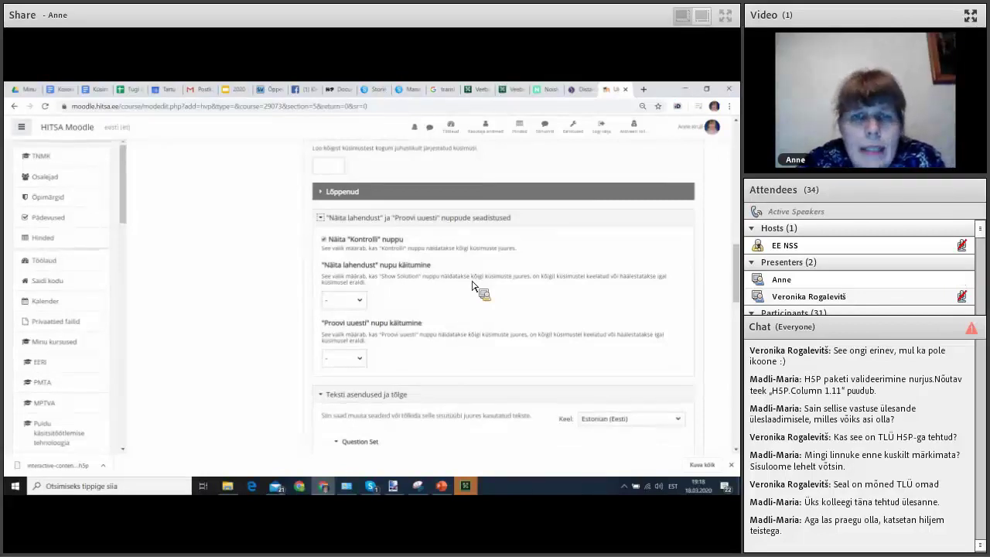
{"action": "scroll", "coordinate": [417, 267], "scroll_direction": "up", "scroll_amount": 3}
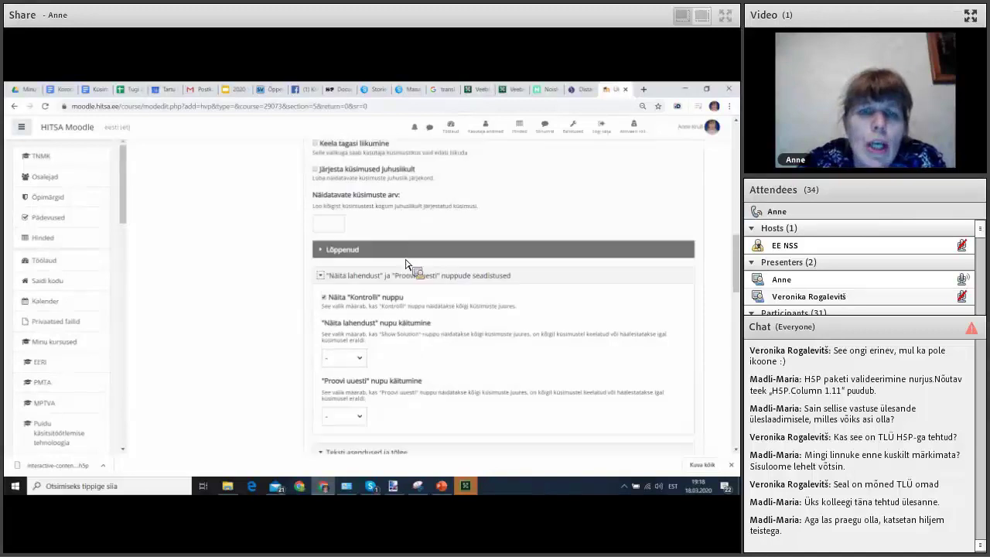
{"action": "scroll", "coordinate": [417, 280], "scroll_direction": "up", "scroll_amount": 8}
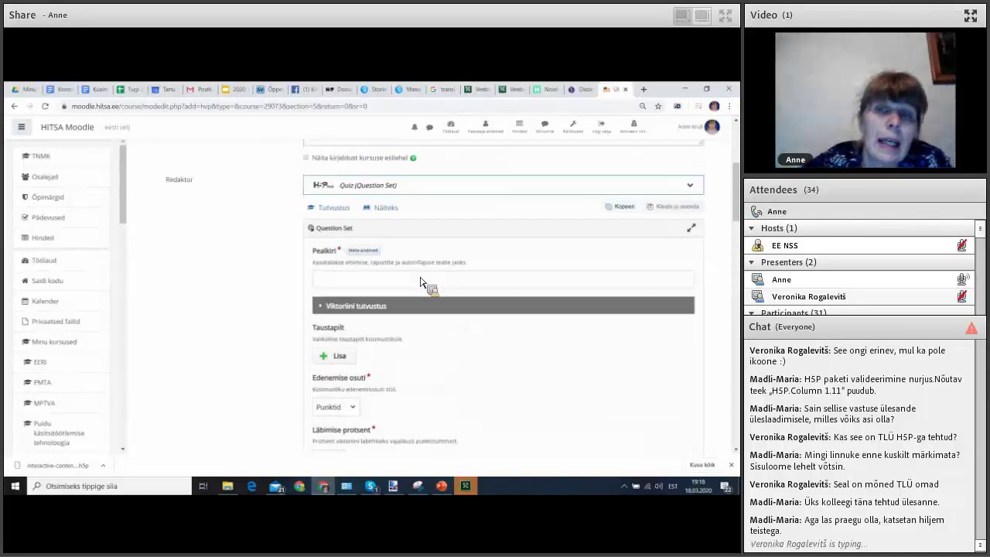
Leave the Question Set form and look through the TNMK course page down to the Kasulikke linke section.
{"action": "scroll", "coordinate": [419, 280], "scroll_direction": "up", "scroll_amount": 2}
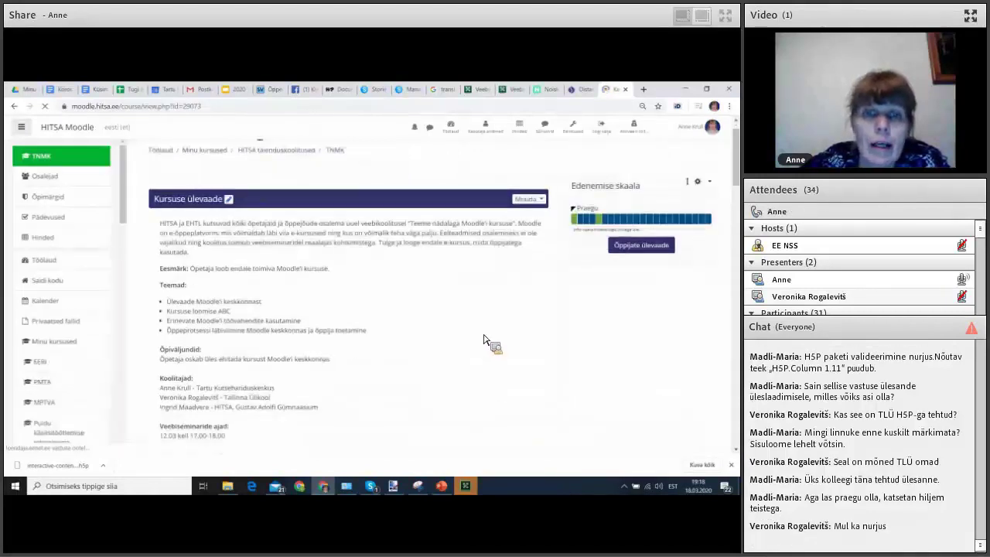
{"action": "scroll", "coordinate": [483, 331], "scroll_direction": "down", "scroll_amount": 3}
{"action": "scroll", "coordinate": [483, 330], "scroll_direction": "down", "scroll_amount": 15}
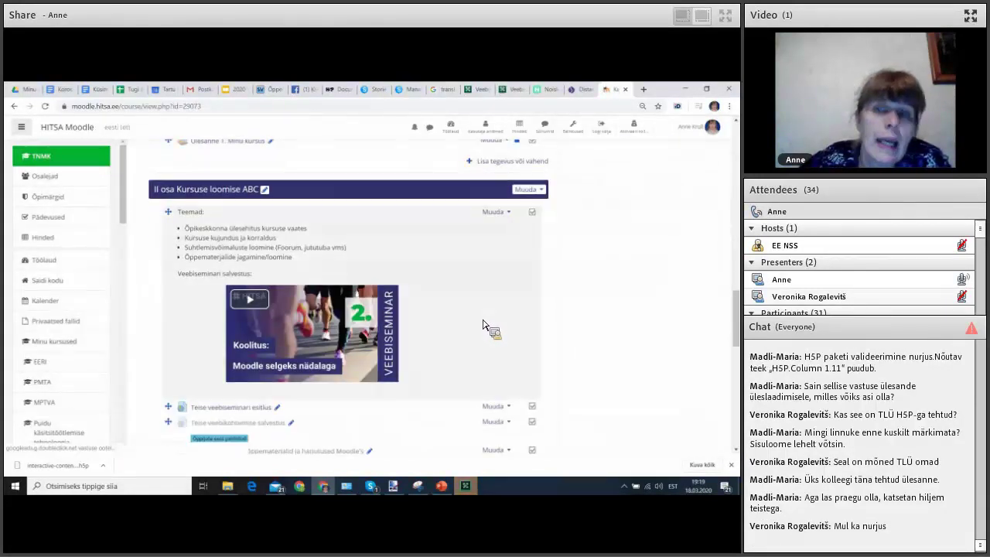
{"action": "scroll", "coordinate": [503, 331], "scroll_direction": "down", "scroll_amount": 5}
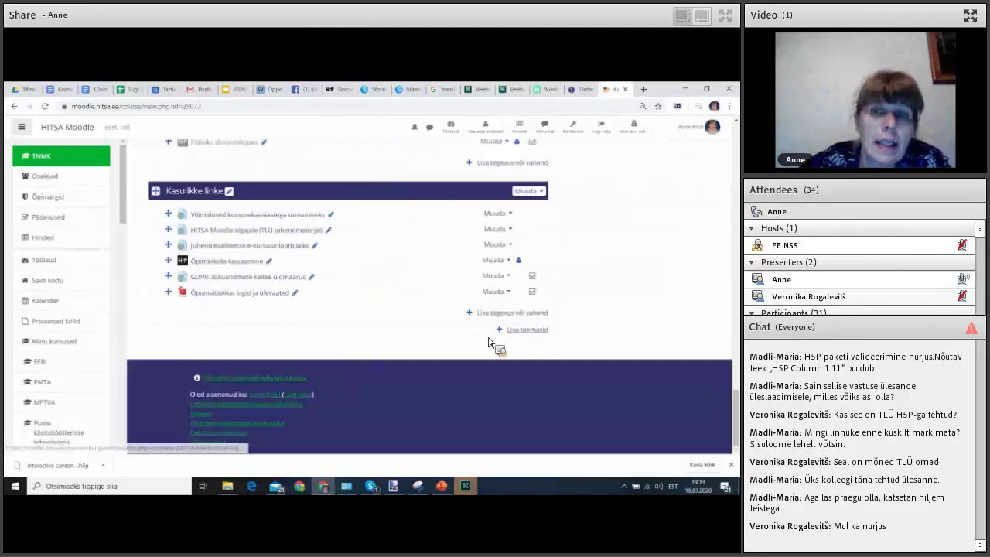
{"action": "scroll", "coordinate": [491, 344], "scroll_direction": "up", "scroll_amount": 2}
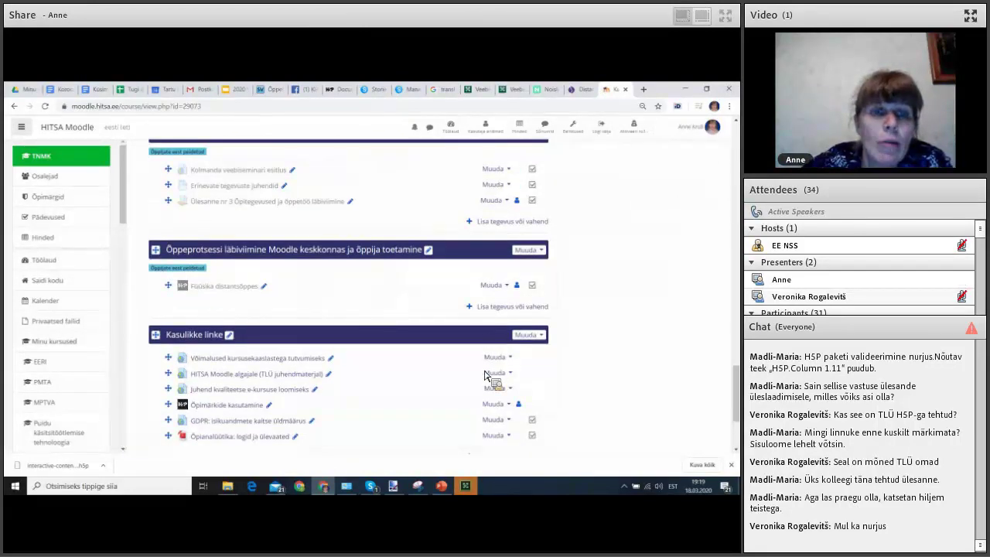
{"action": "mouse_move", "coordinate": [470, 487]}
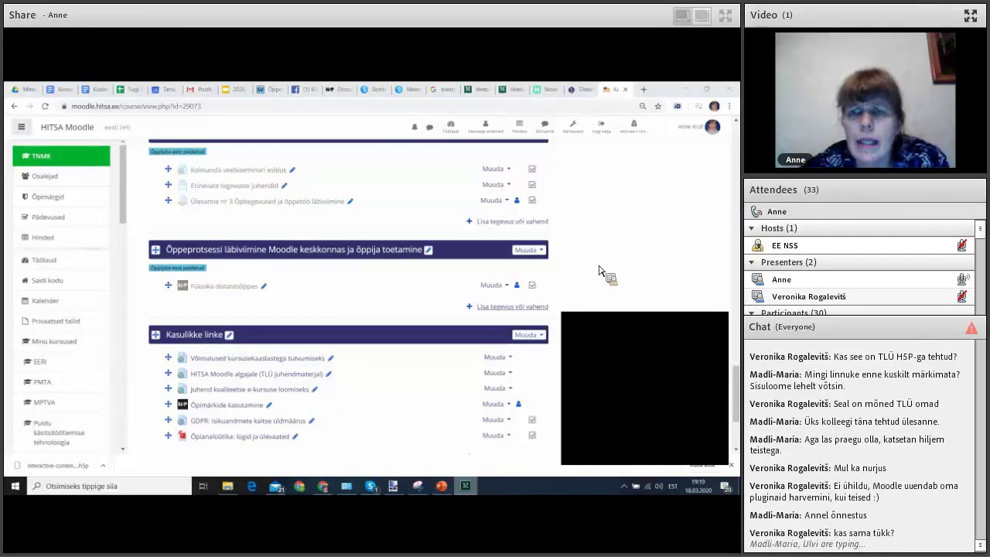
View the Distantsõpe füüsikas (akordion) page on Sisuloome and return to the Moodle course page.
{"action": "key", "text": "ctrl+shift+Tab"}
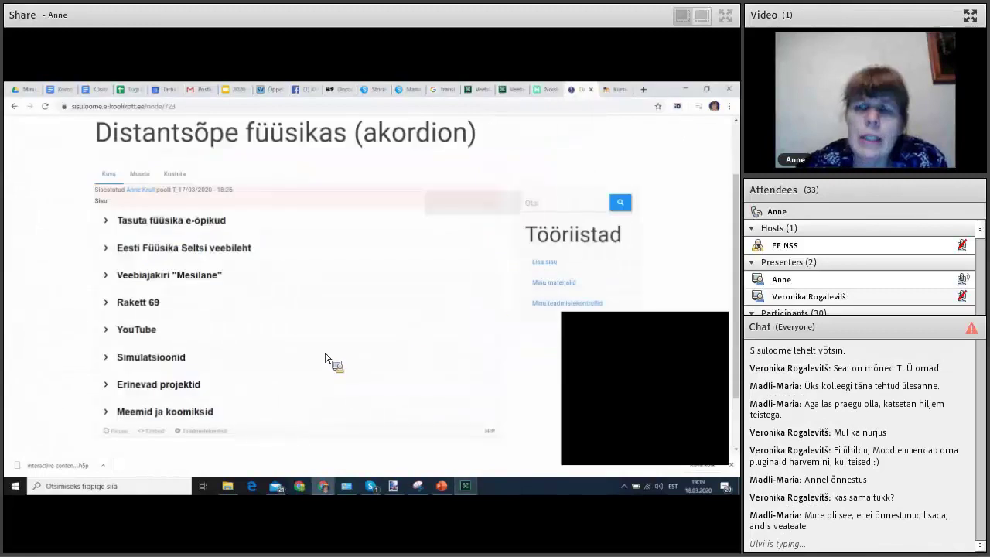
{"action": "scroll", "coordinate": [384, 331], "scroll_direction": "up", "scroll_amount": 1}
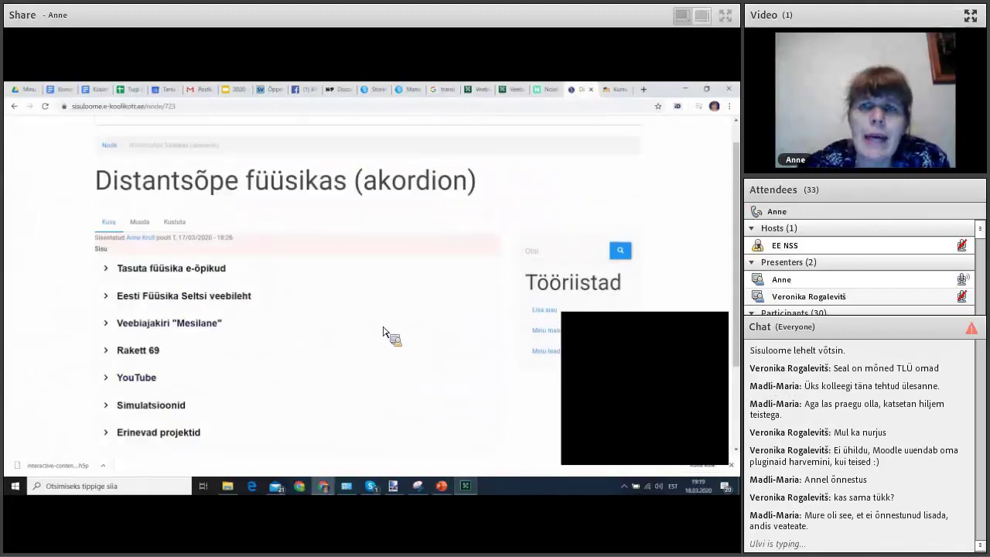
{"action": "scroll", "coordinate": [271, 183], "scroll_direction": "up", "scroll_amount": 1}
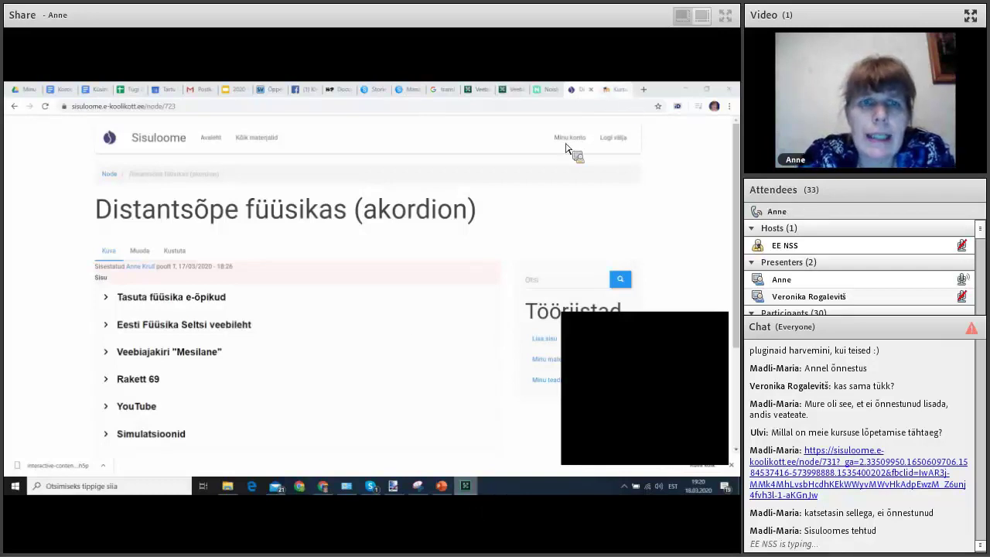
{"action": "key", "text": "ctrl+Tab"}
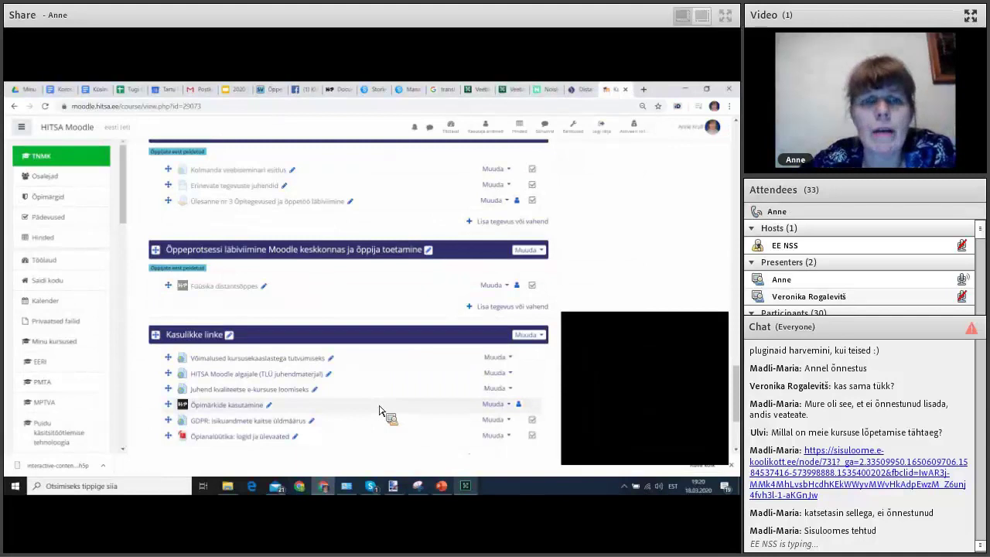
View the embed code of the Õpimärkide kasutamine H5P activity and open the activity's settings menu.
{"action": "left_click", "coordinate": [229, 408]}
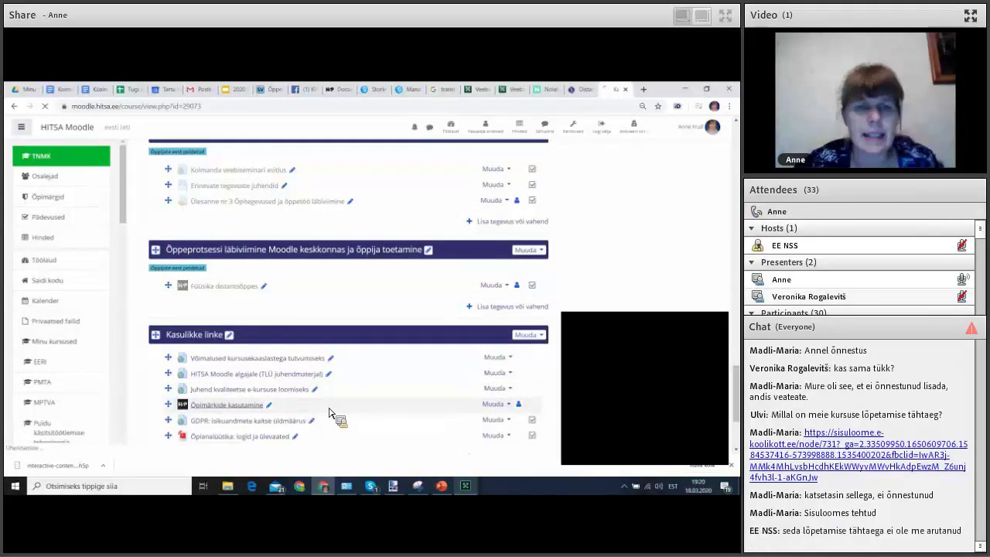
{"action": "scroll", "coordinate": [378, 348], "scroll_direction": "down", "scroll_amount": 4}
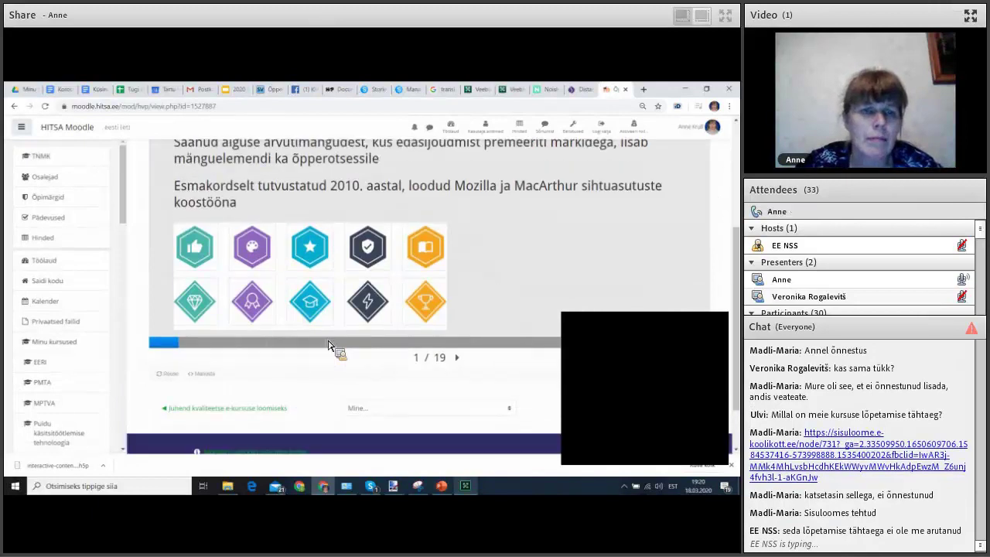
{"action": "left_click", "coordinate": [205, 377]}
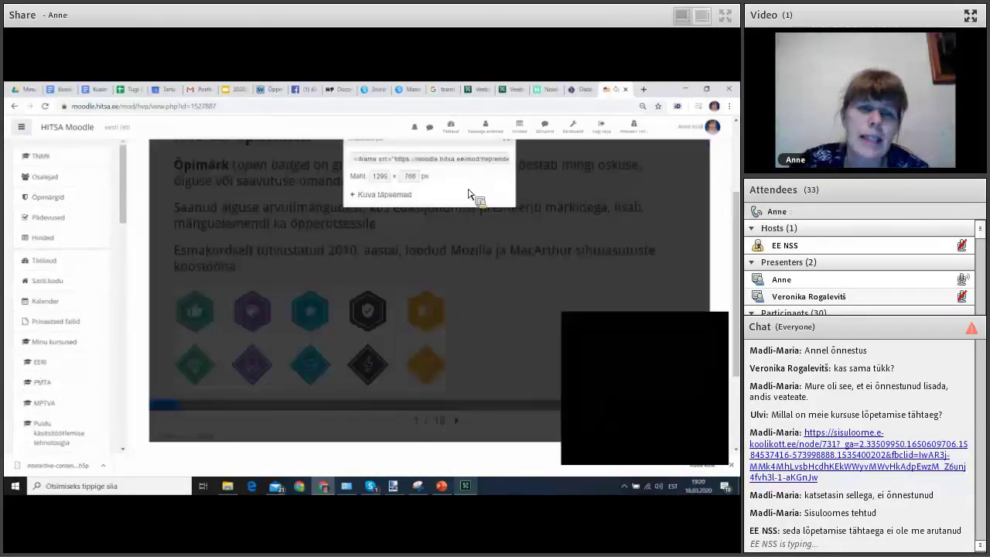
{"action": "left_click", "coordinate": [484, 350]}
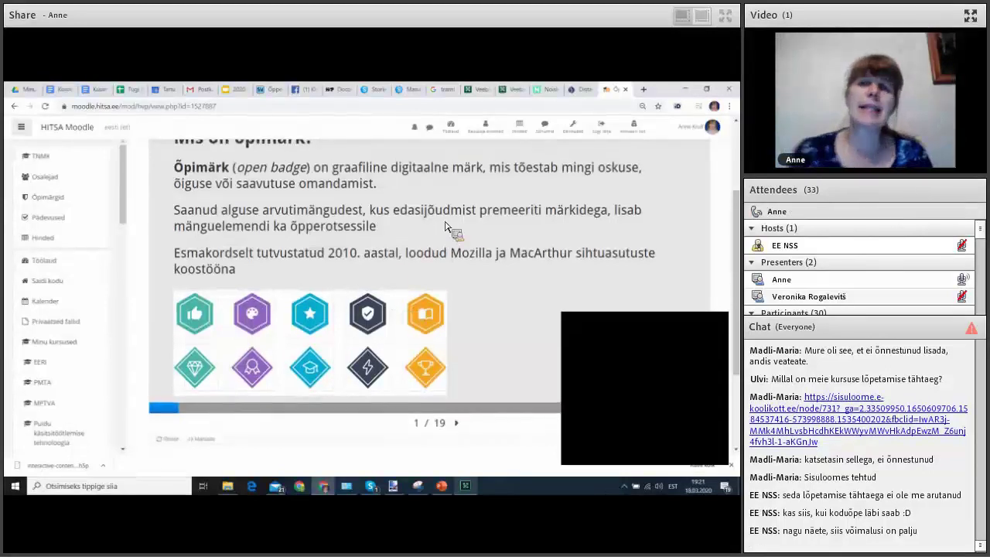
{"action": "scroll", "coordinate": [718, 199], "scroll_direction": "up", "scroll_amount": 3}
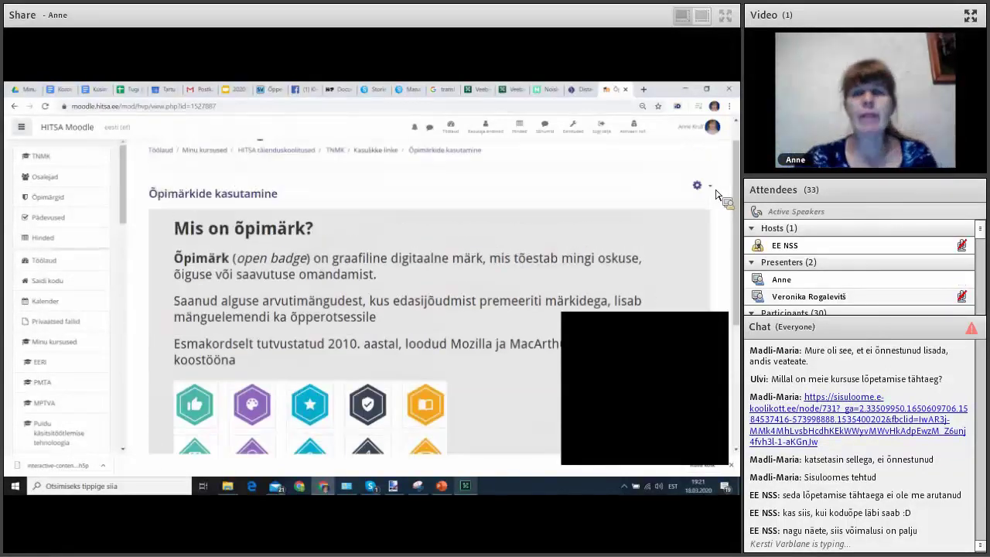
{"action": "left_click", "coordinate": [698, 187]}
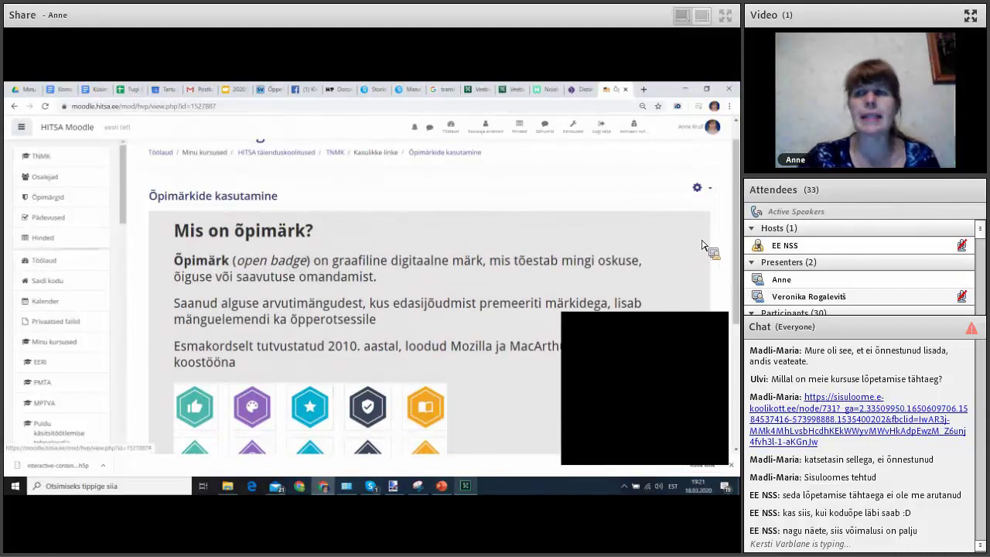
View the accordion sections of the Distantsõpe füüsikas page on Sisuloome again and switch back to Moodle.
{"action": "scroll", "coordinate": [667, 254], "scroll_direction": "down", "scroll_amount": 1}
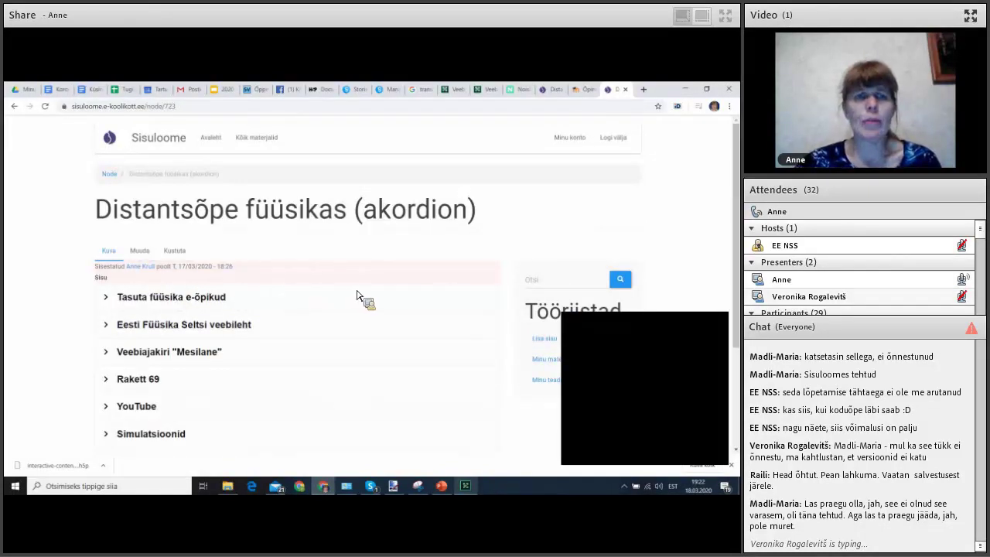
{"action": "scroll", "coordinate": [368, 301], "scroll_direction": "down", "scroll_amount": 1}
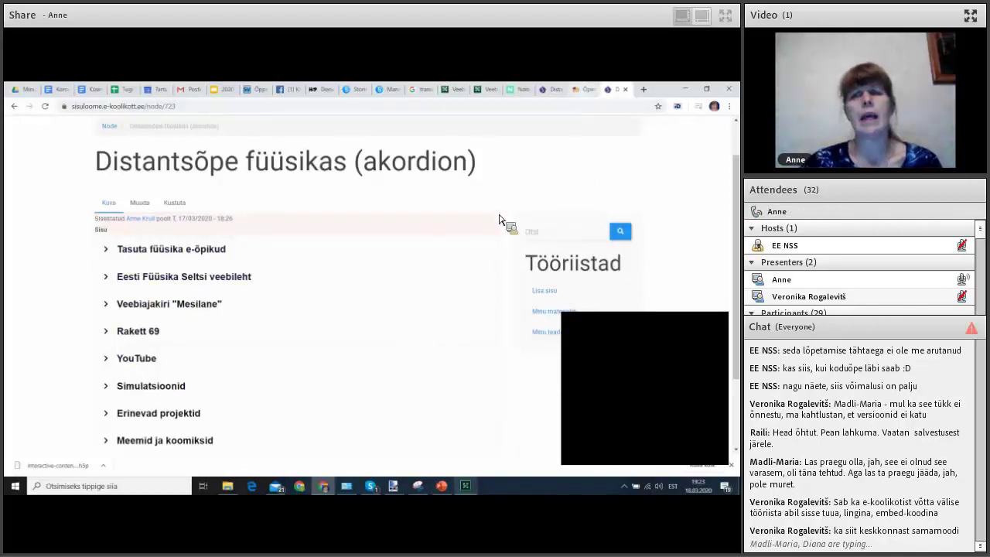
{"action": "key", "text": "ctrl+shift+Tab"}
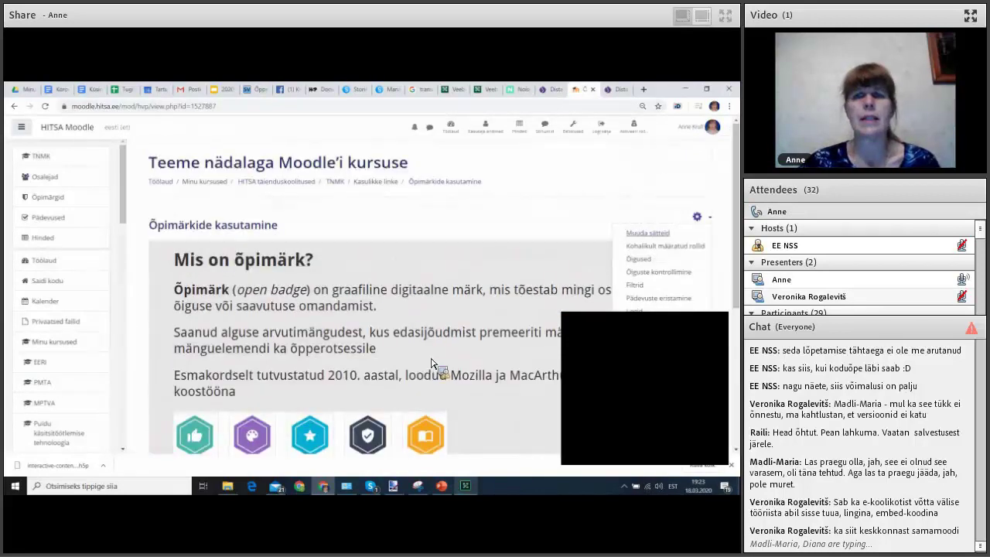
Return to the TNMK course and start adding an activity or resource to the section Õppeprotsessi läbiviimine Moodle keskkonnas ja õppija toetamine.
{"action": "key", "text": "alt+Left"}
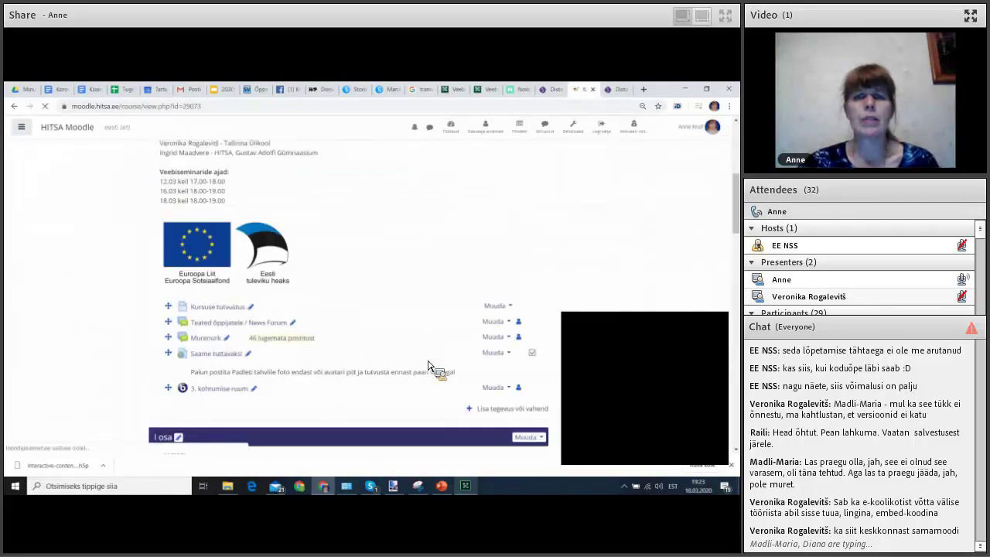
{"action": "scroll", "coordinate": [428, 365], "scroll_direction": "down", "scroll_amount": 15}
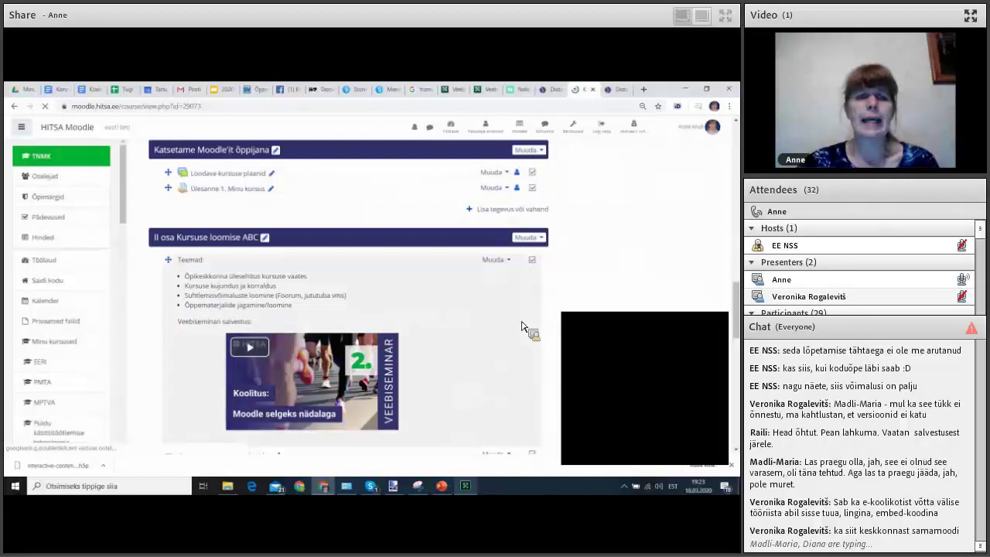
{"action": "scroll", "coordinate": [519, 322], "scroll_direction": "down", "scroll_amount": 7}
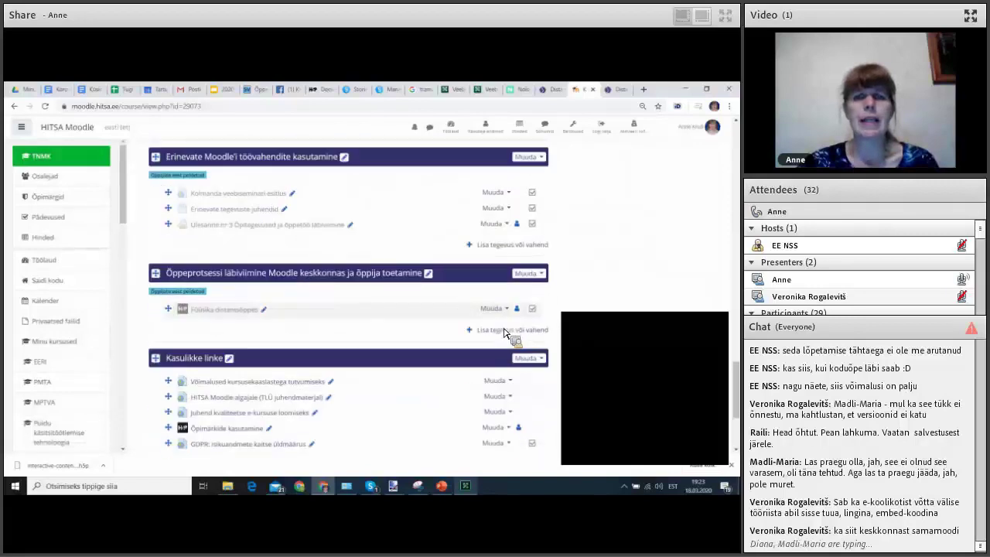
{"action": "left_click", "coordinate": [503, 332]}
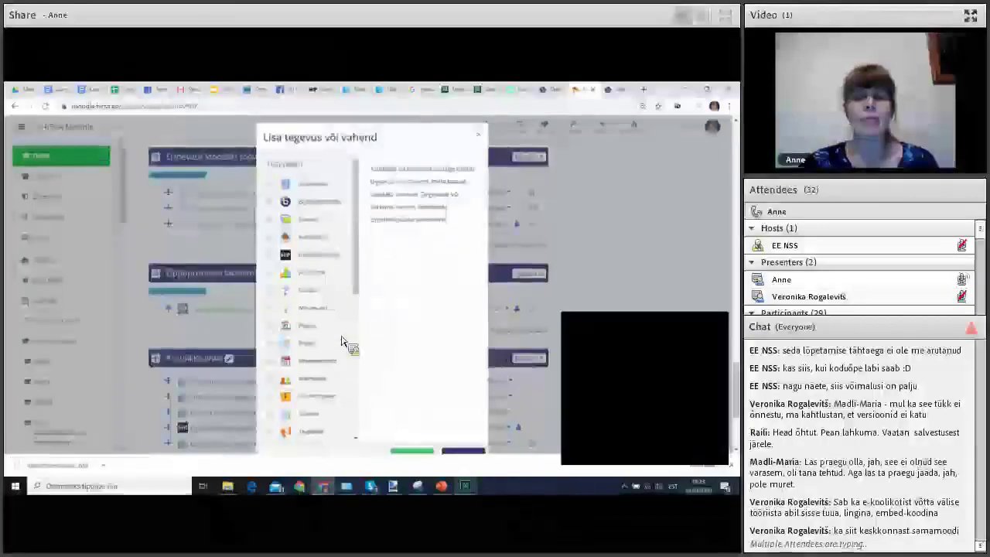